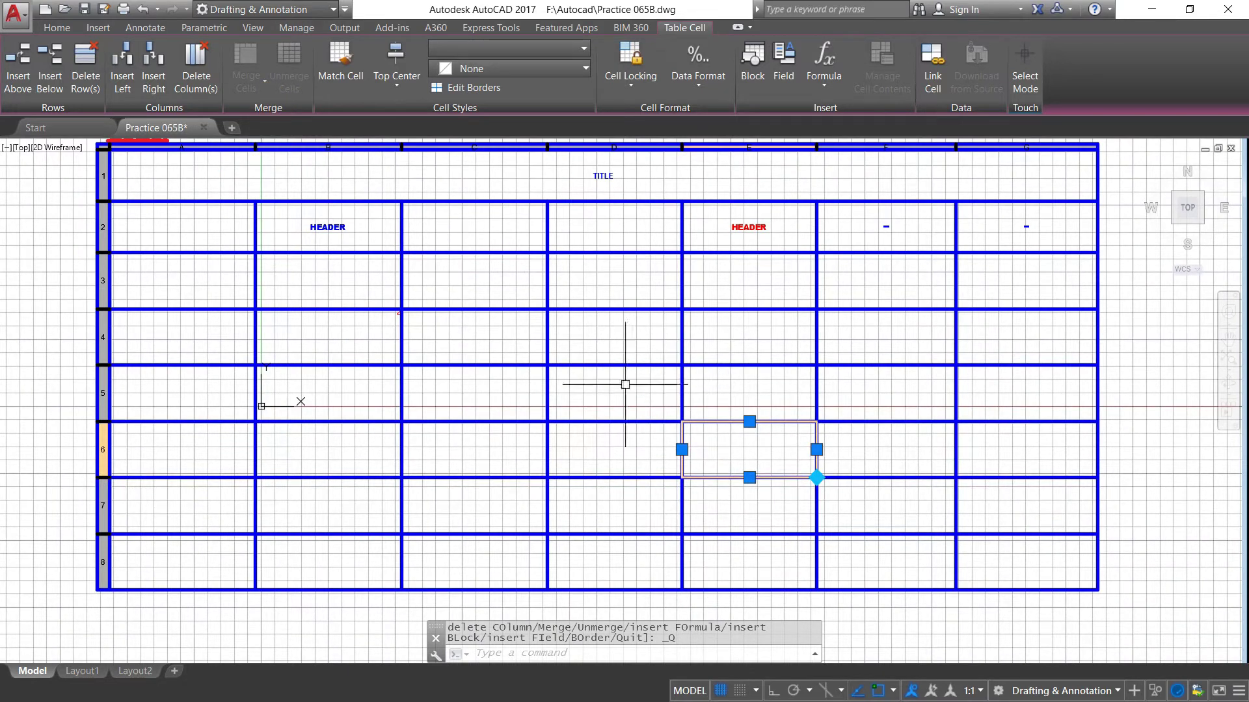
Step: Window-select the two adjacent row-4 cells C4 and D4 in the table
{"action": "left_click", "coordinate": [620, 337]}
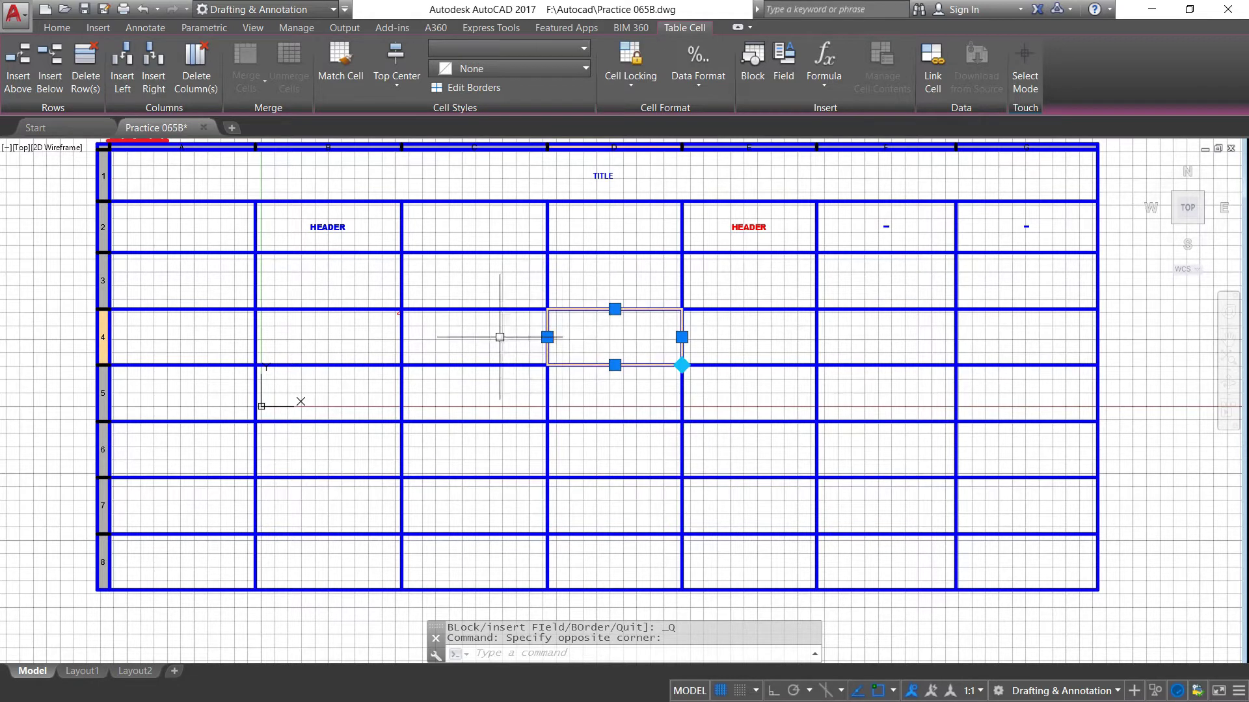
{"action": "left_click_drag", "start_coordinate": [614, 337], "coordinate": [528, 339]}
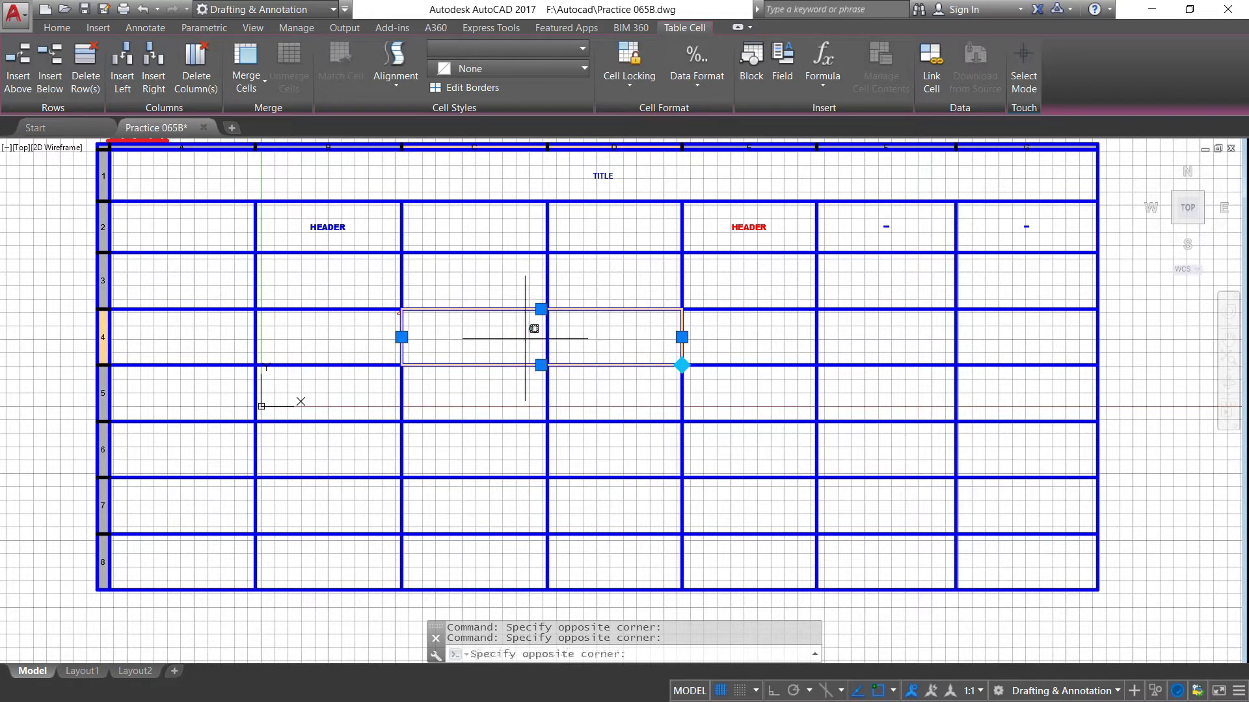
{"action": "left_click_drag", "start_coordinate": [632, 338], "coordinate": [608, 354]}
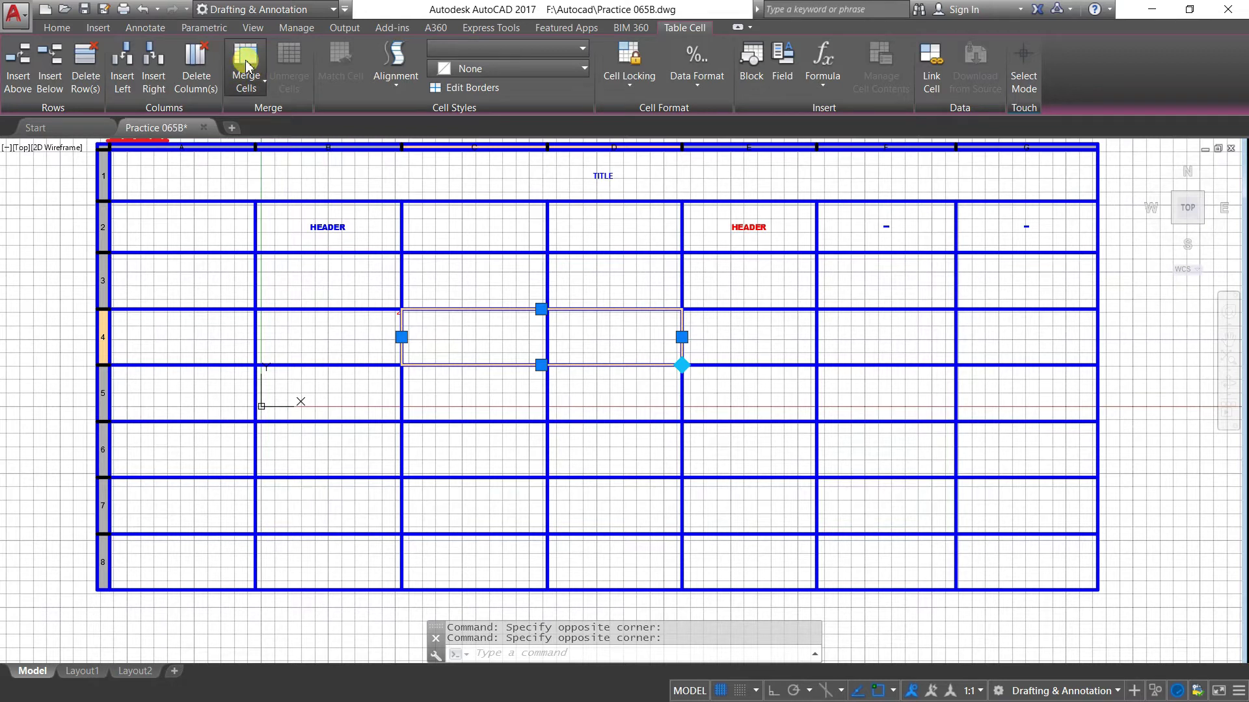
Step: Merge the selected C4:D4 cells with Merge By Column, then clear the selection
{"action": "left_click", "coordinate": [247, 65]}
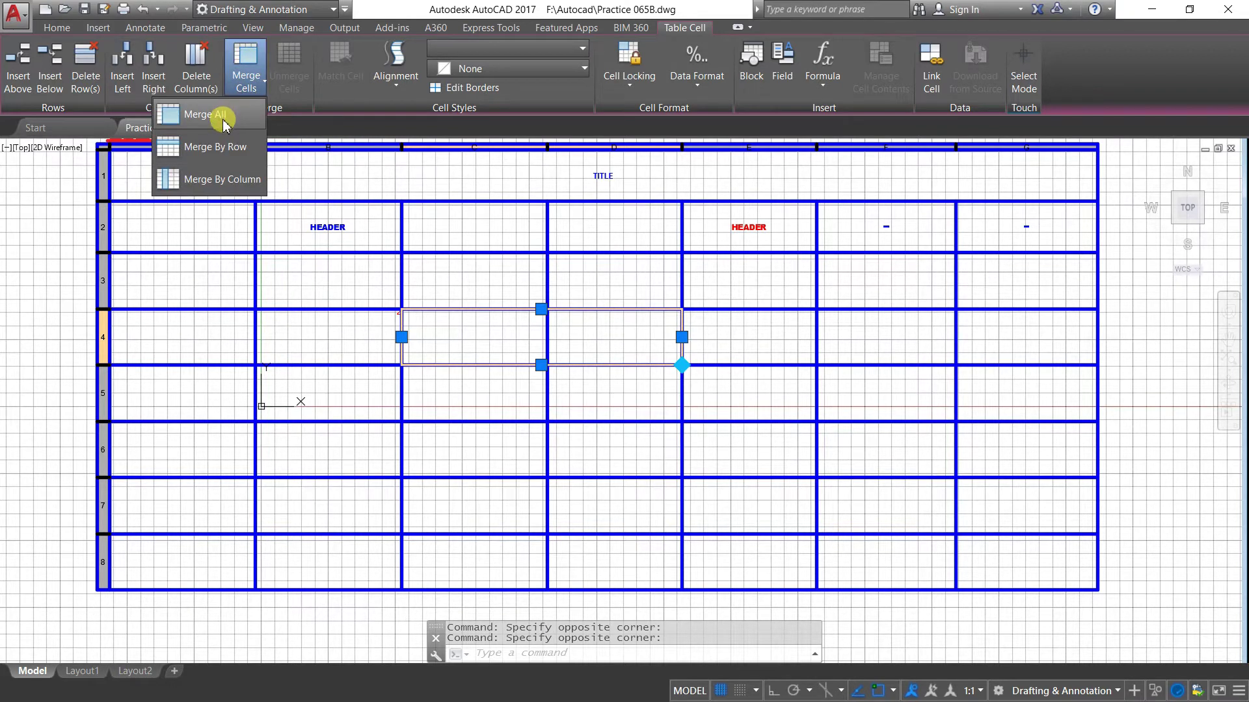
{"action": "left_click", "coordinate": [249, 184]}
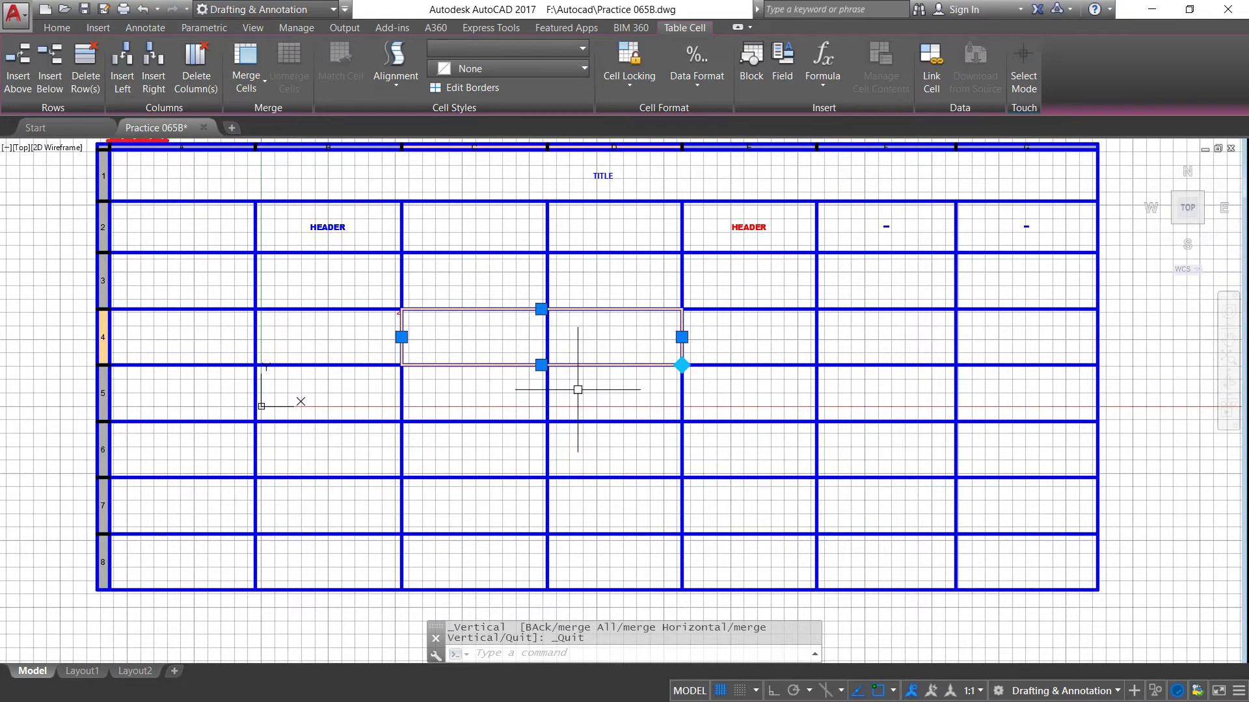
{"action": "scroll", "coordinate": [577, 388], "scroll_direction": "up", "scroll_amount": 4}
{"action": "scroll", "coordinate": [577, 388], "scroll_direction": "down", "scroll_amount": 2}
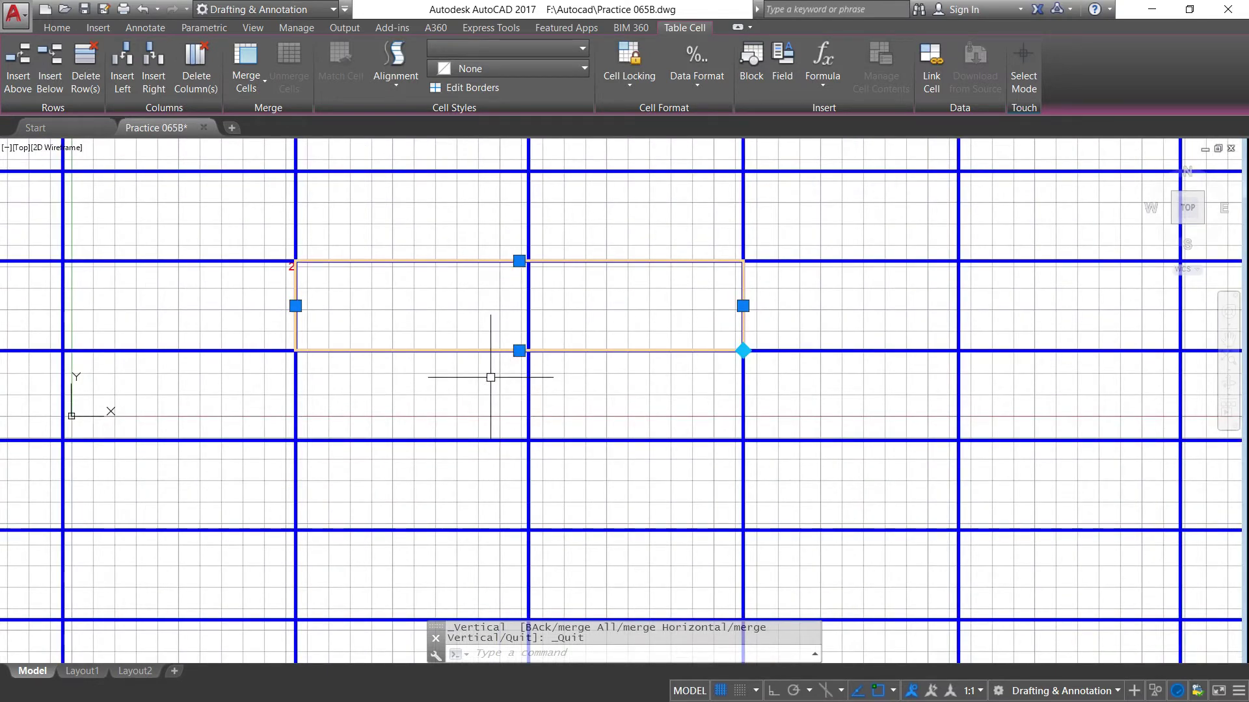
{"action": "key", "text": "Escape"}
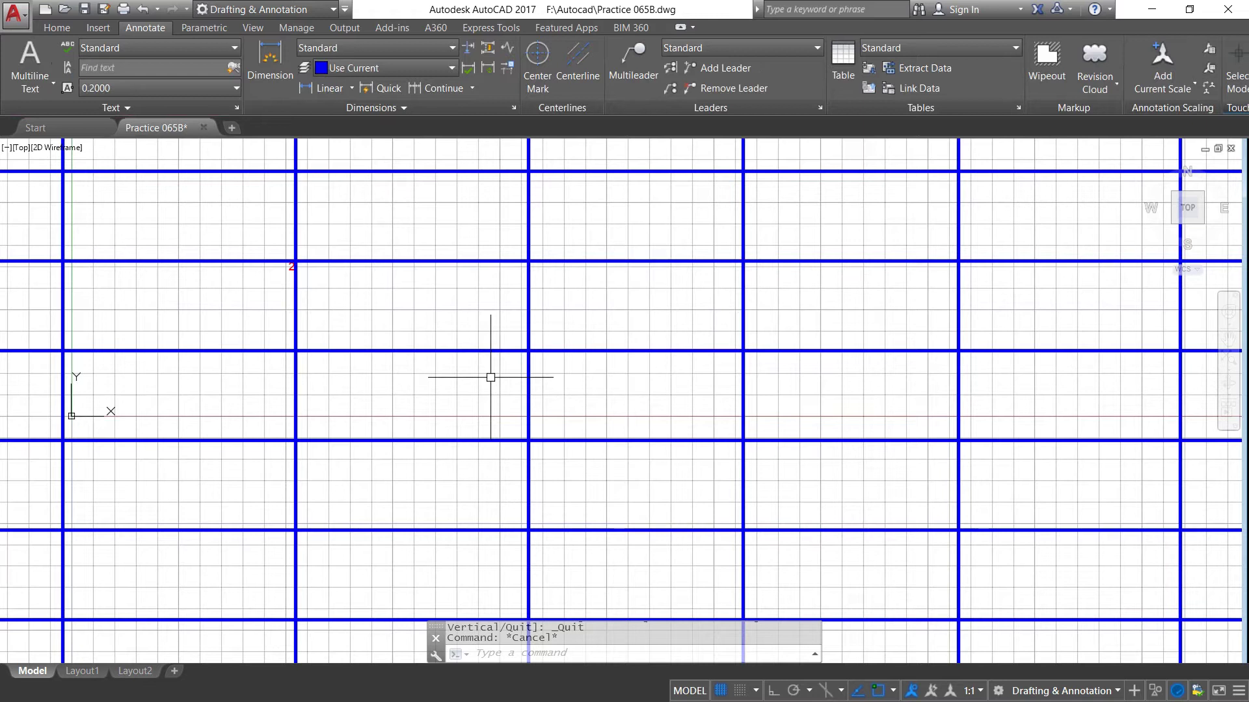
Step: Stretch column C's right edge one column width right, undoing the stray zoom
{"action": "left_click", "coordinate": [489, 314]}
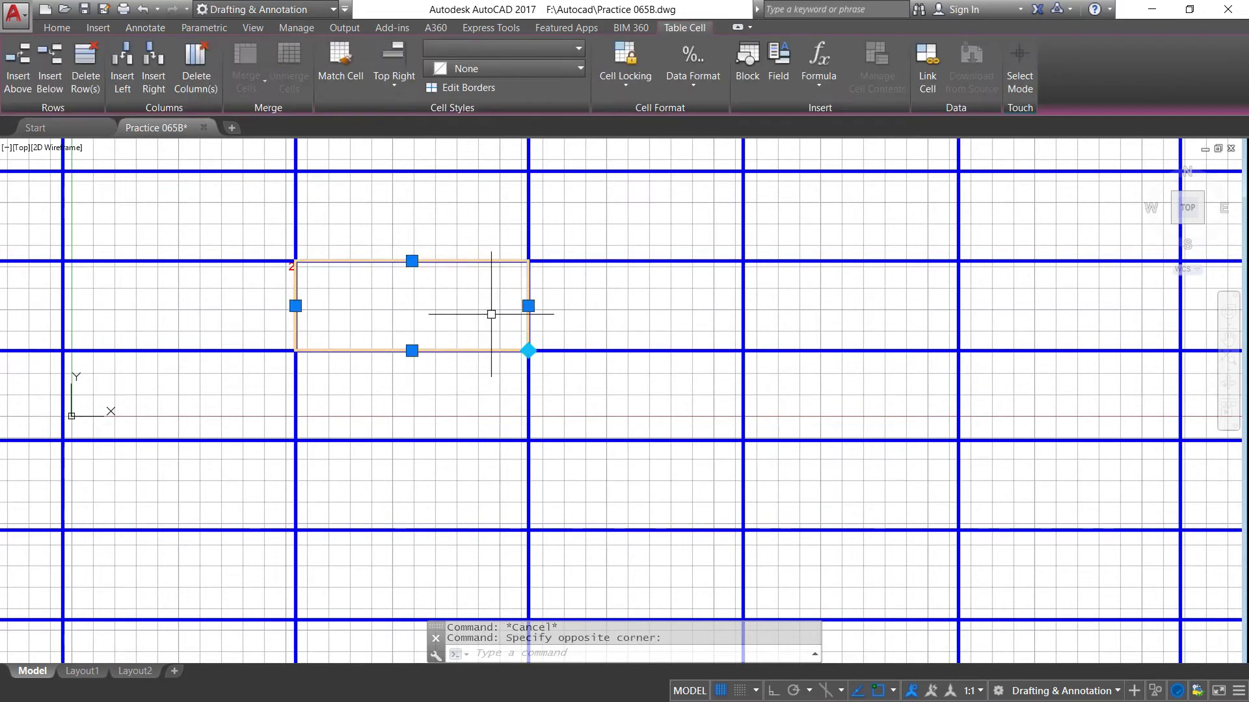
{"action": "left_click", "coordinate": [528, 306]}
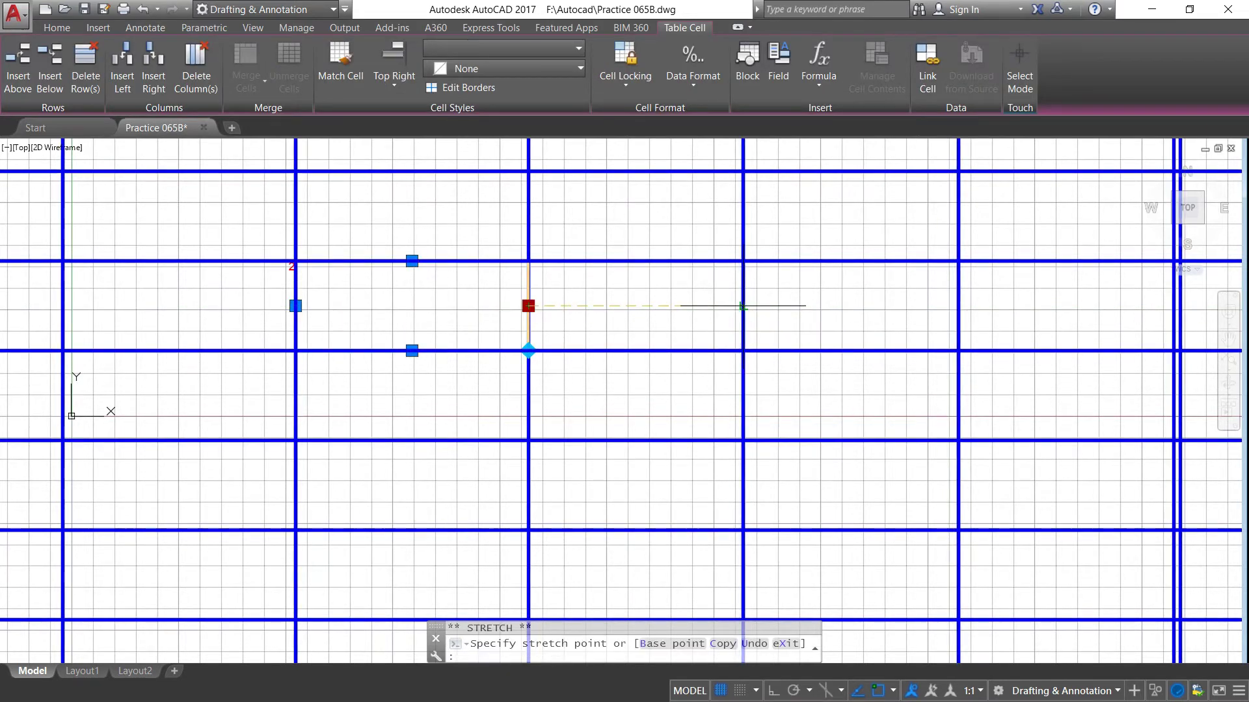
{"action": "left_click", "coordinate": [743, 305]}
{"action": "scroll", "coordinate": [535, 325], "scroll_direction": "down", "scroll_amount": 2}
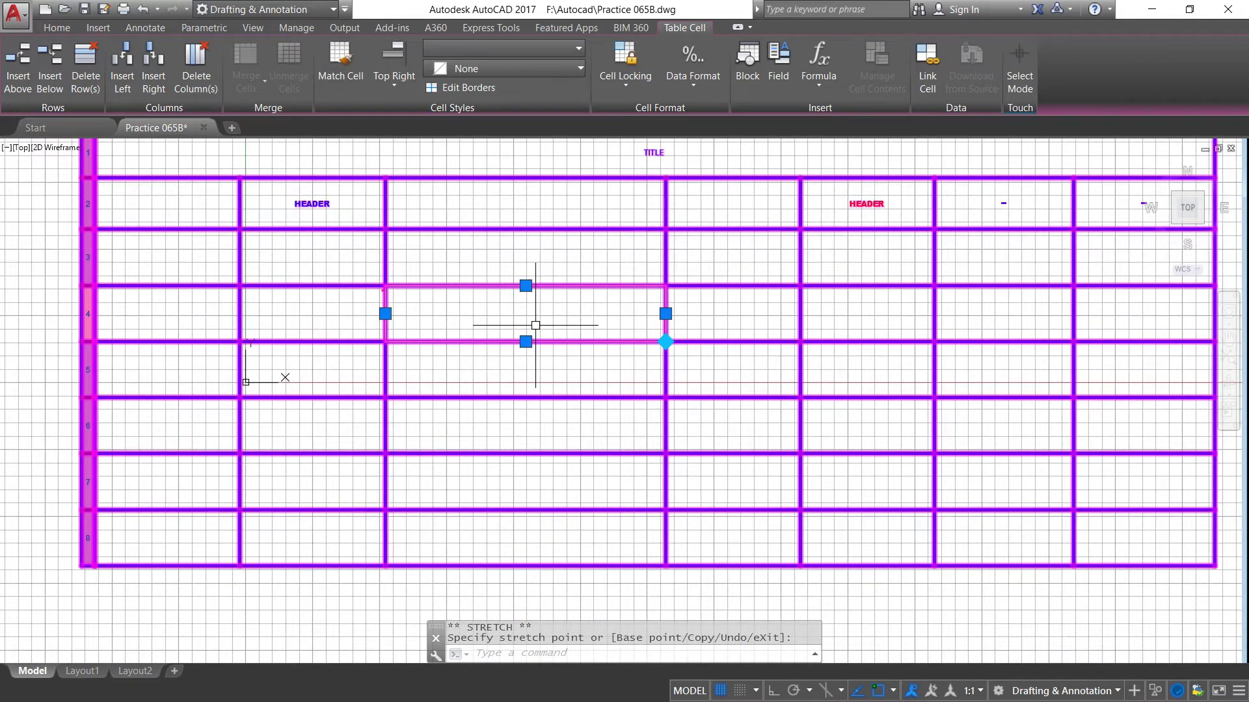
{"action": "left_click", "coordinate": [141, 10]}
{"action": "scroll", "coordinate": [395, 256], "scroll_direction": "down", "scroll_amount": 1}
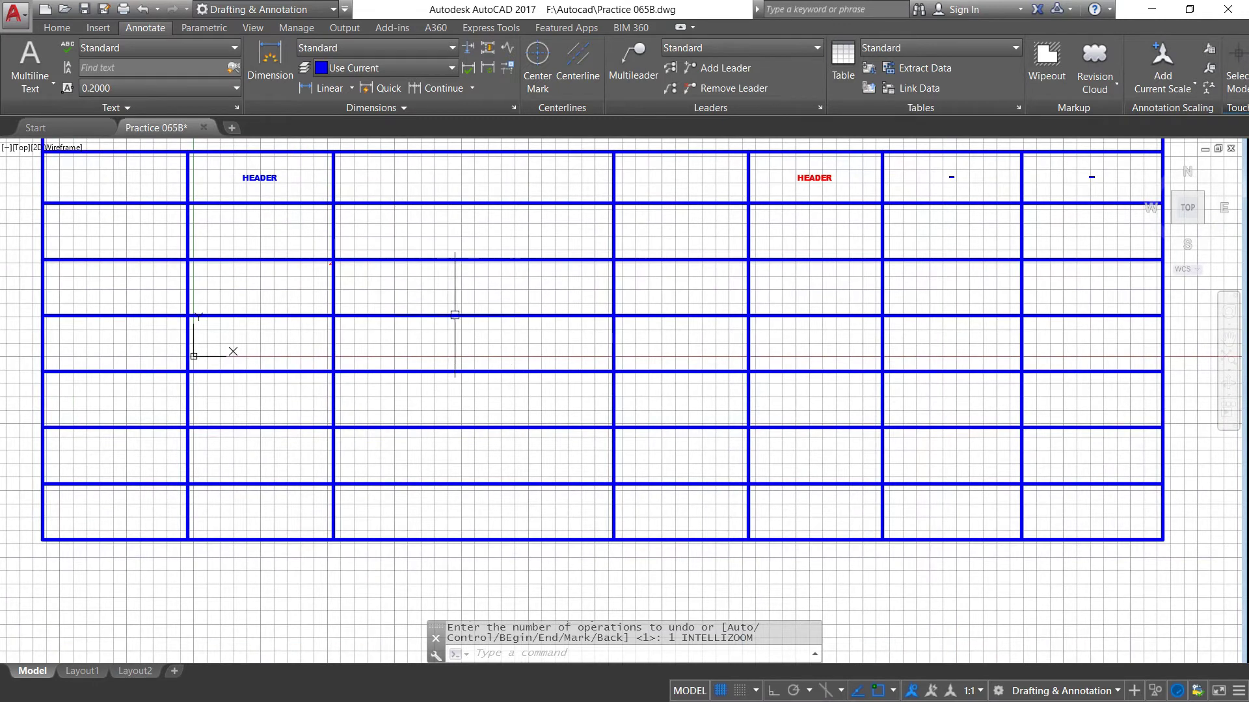
{"action": "scroll", "coordinate": [431, 330], "scroll_direction": "down", "scroll_amount": 1}
{"action": "scroll", "coordinate": [500, 265], "scroll_direction": "up", "scroll_amount": 1}
{"action": "scroll", "coordinate": [500, 266], "scroll_direction": "down", "scroll_amount": 1}
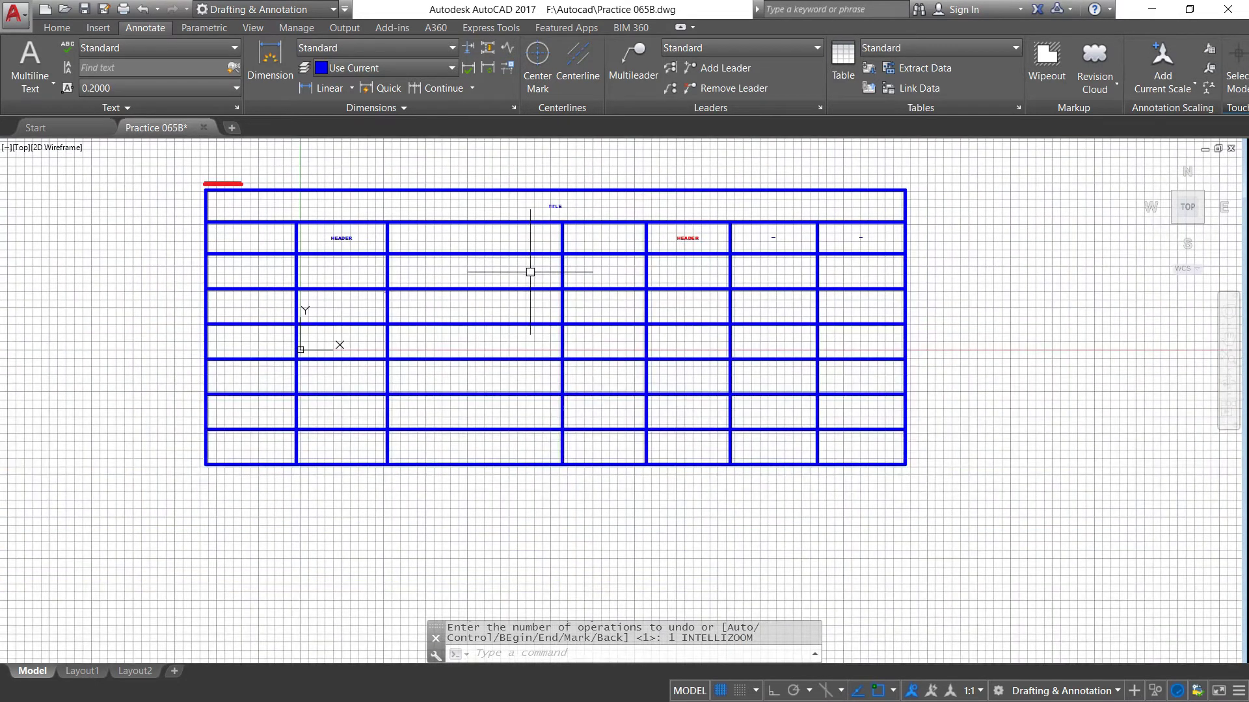
{"action": "scroll", "coordinate": [301, 234], "scroll_direction": "up", "scroll_amount": 1}
Step: Merge cells A2 and B2 with Merge All, keeping only the first cell's content
{"action": "left_click", "coordinate": [302, 234]}
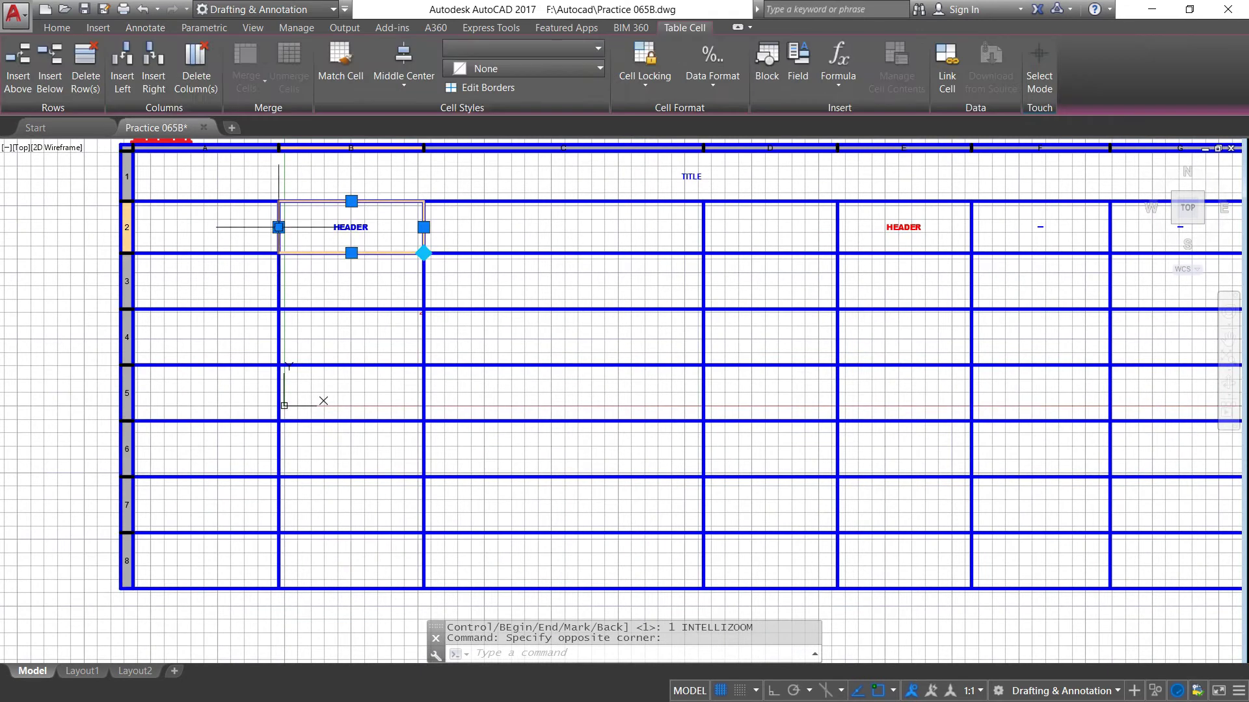
{"action": "left_click", "coordinate": [255, 229]}
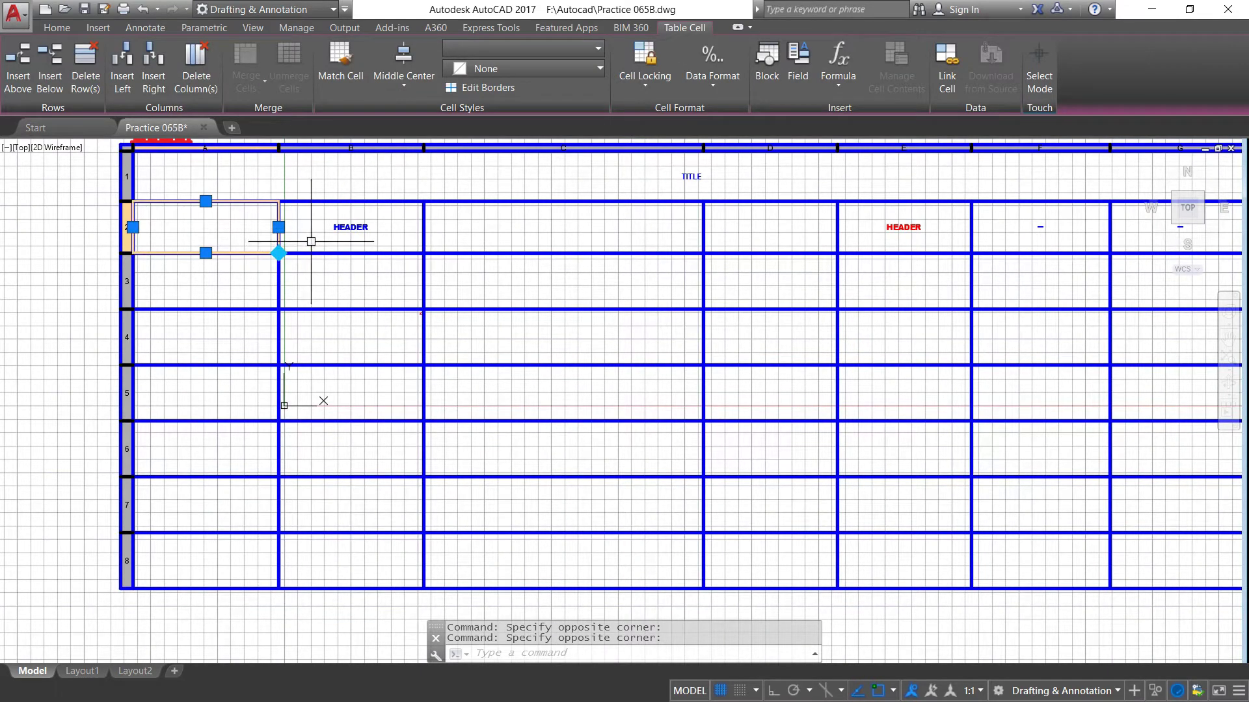
{"action": "left_click", "coordinate": [215, 229]}
{"action": "left_click", "coordinate": [381, 229]}
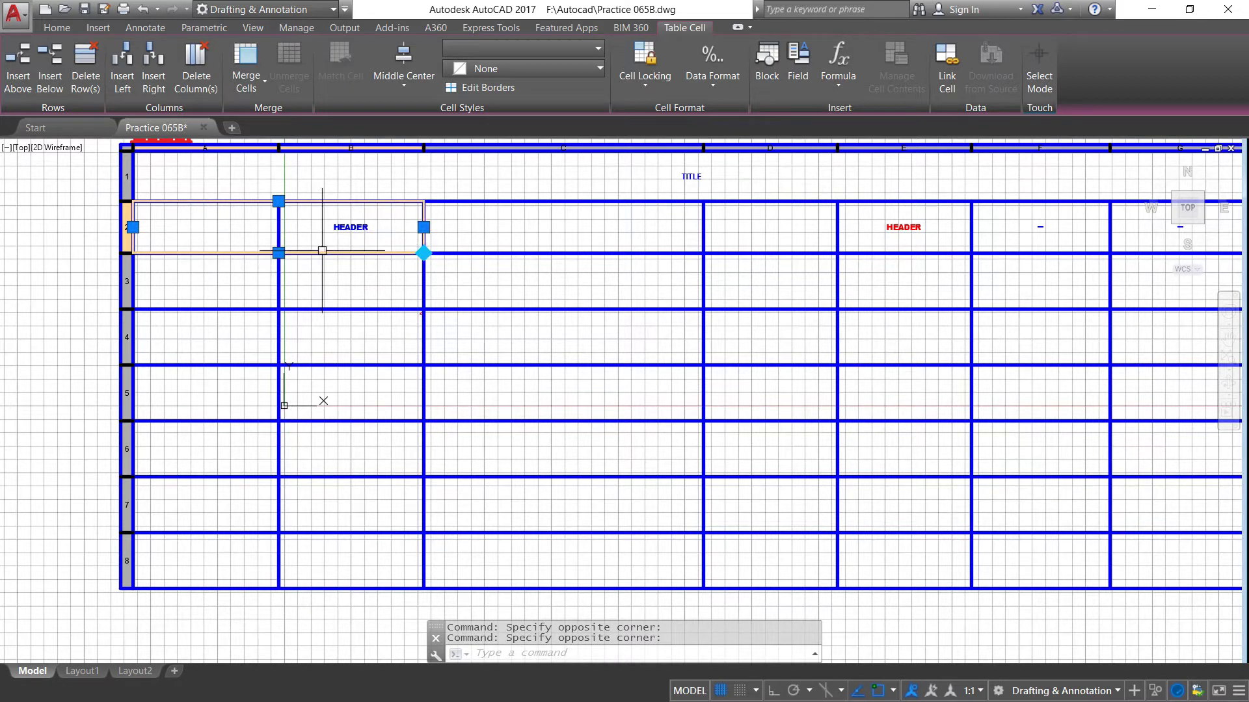
{"action": "left_click", "coordinate": [266, 86]}
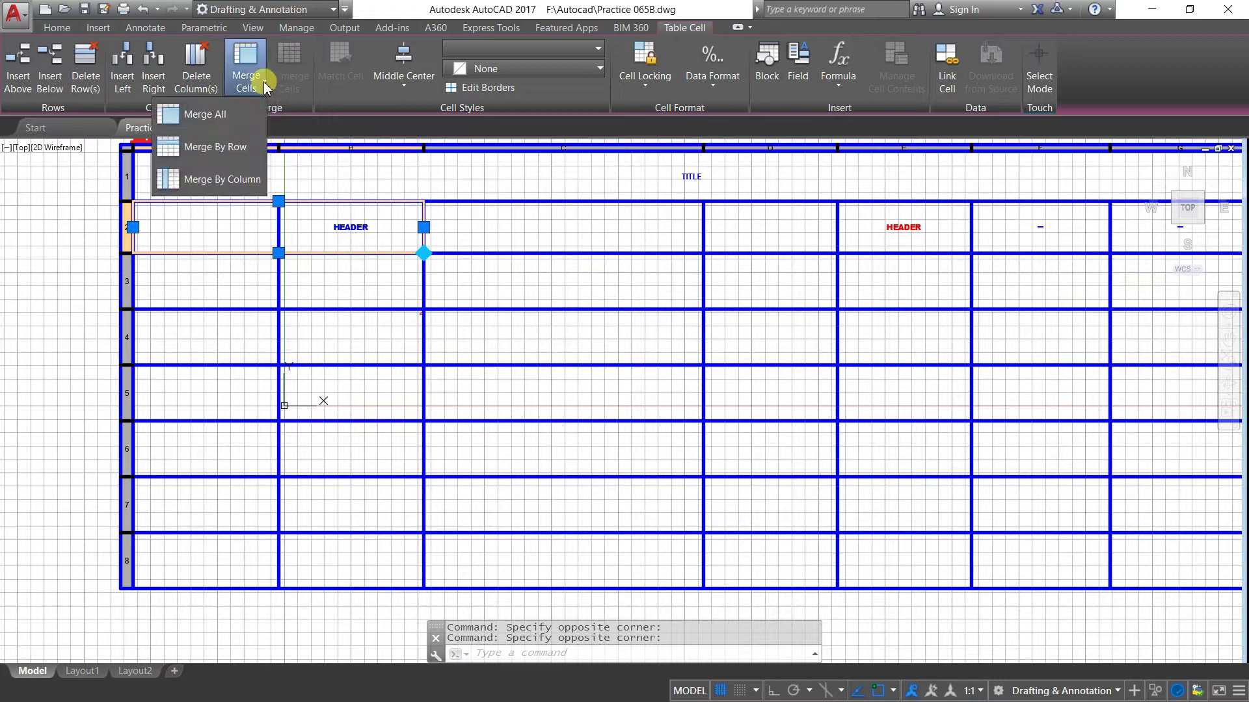
{"action": "left_click", "coordinate": [222, 113]}
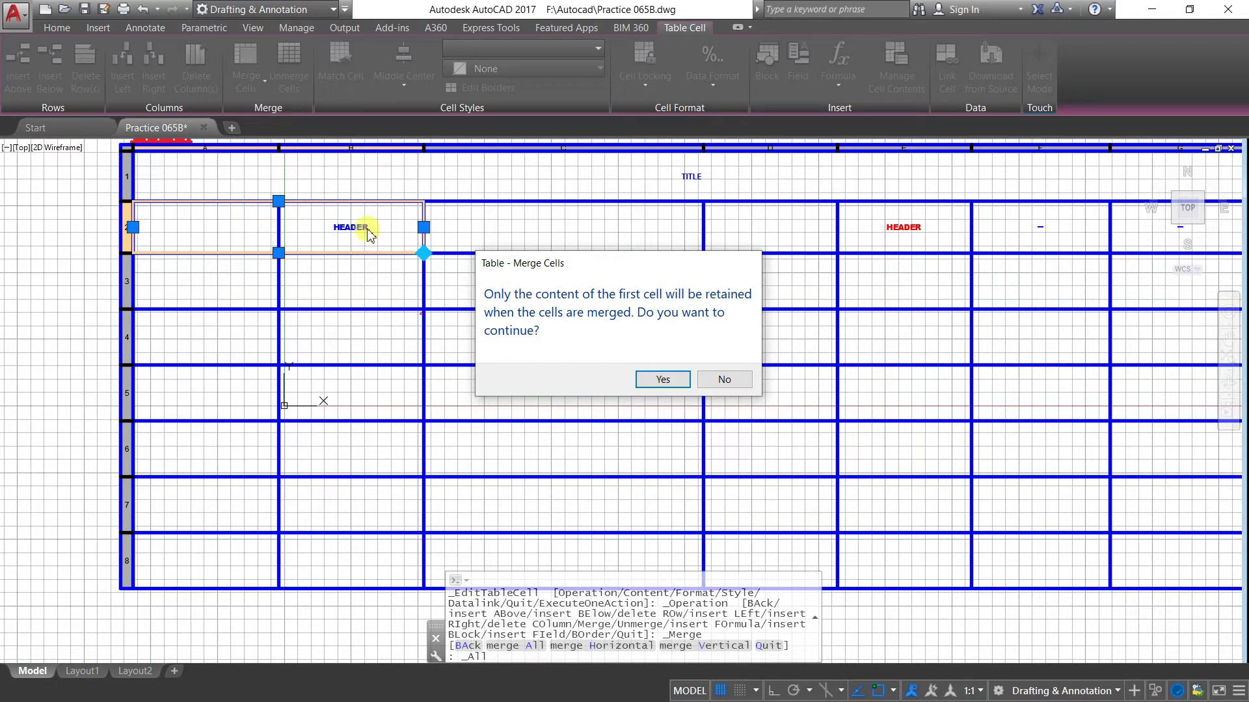
{"action": "left_click", "coordinate": [664, 381]}
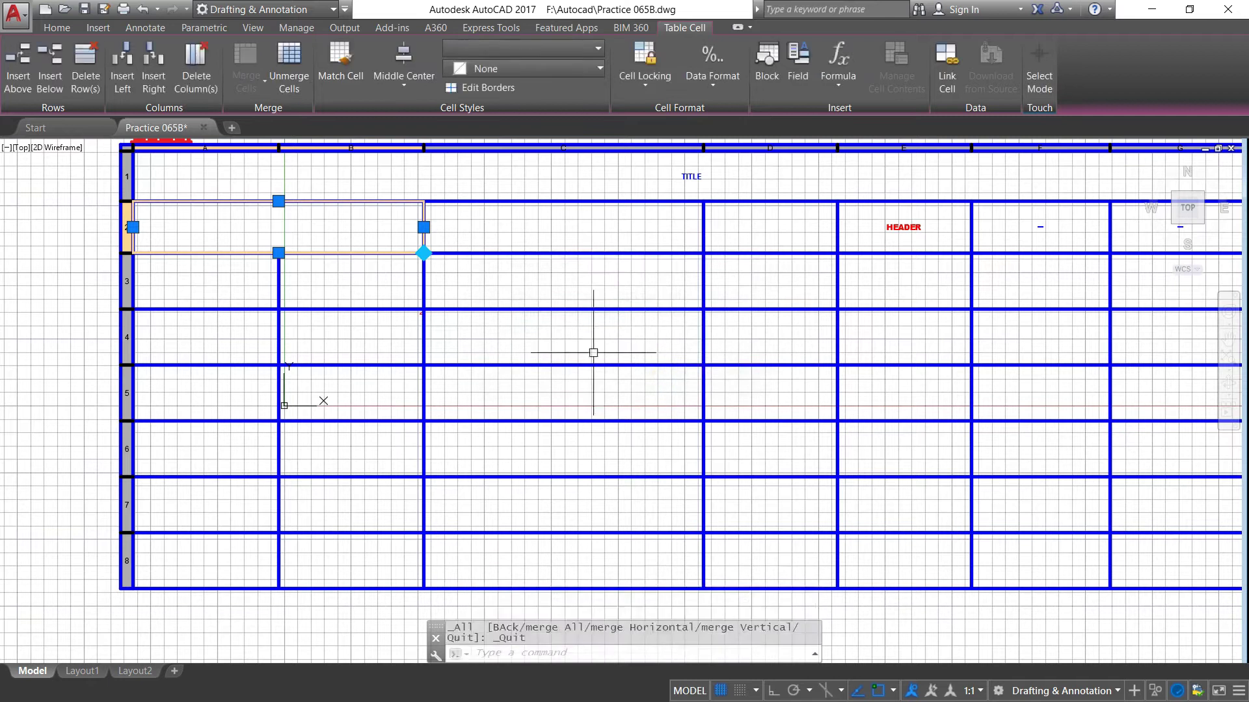
Step: Return to the Home ribbon and edit the text of the merged A2:B2 cell
{"action": "scroll", "coordinate": [510, 323], "scroll_direction": "down", "scroll_amount": 1}
{"action": "scroll", "coordinate": [354, 270], "scroll_direction": "up", "scroll_amount": 1}
{"action": "scroll", "coordinate": [312, 271], "scroll_direction": "up", "scroll_amount": 1}
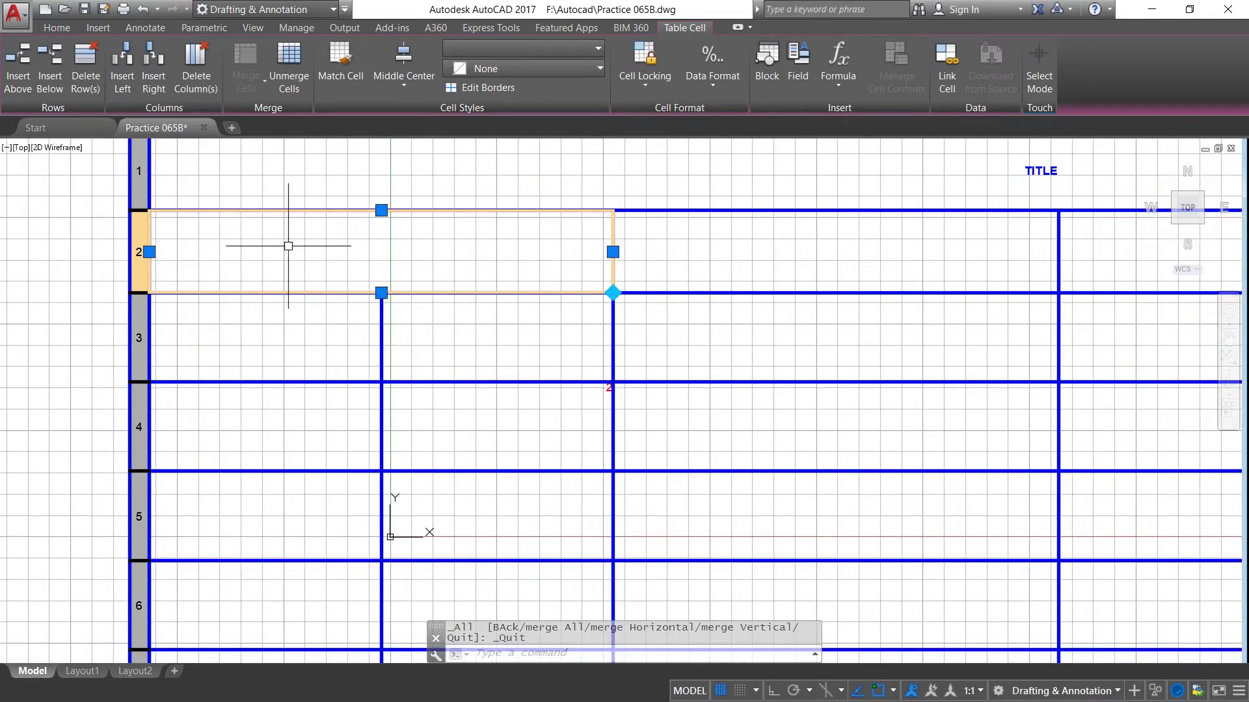
{"action": "scroll", "coordinate": [442, 250], "scroll_direction": "down", "scroll_amount": 1}
{"action": "scroll", "coordinate": [304, 252], "scroll_direction": "down", "scroll_amount": 1}
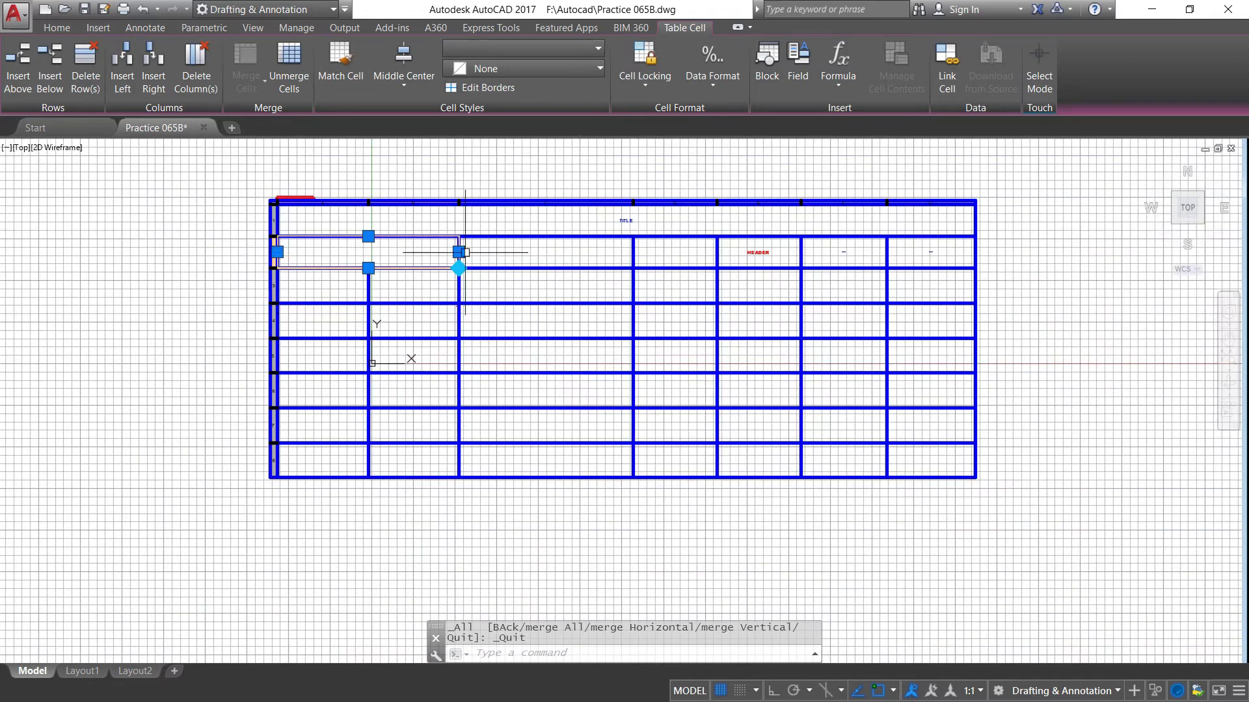
{"action": "scroll", "coordinate": [455, 253], "scroll_direction": "up", "scroll_amount": 1}
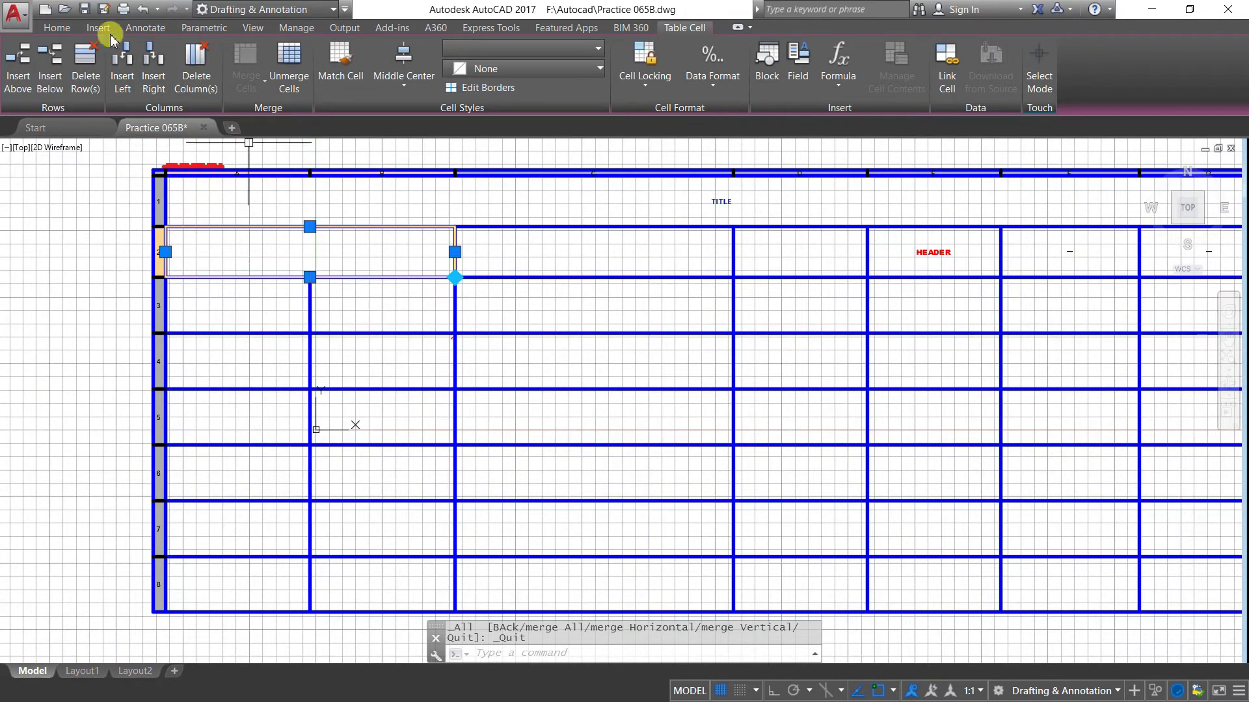
{"action": "left_click", "coordinate": [57, 27]}
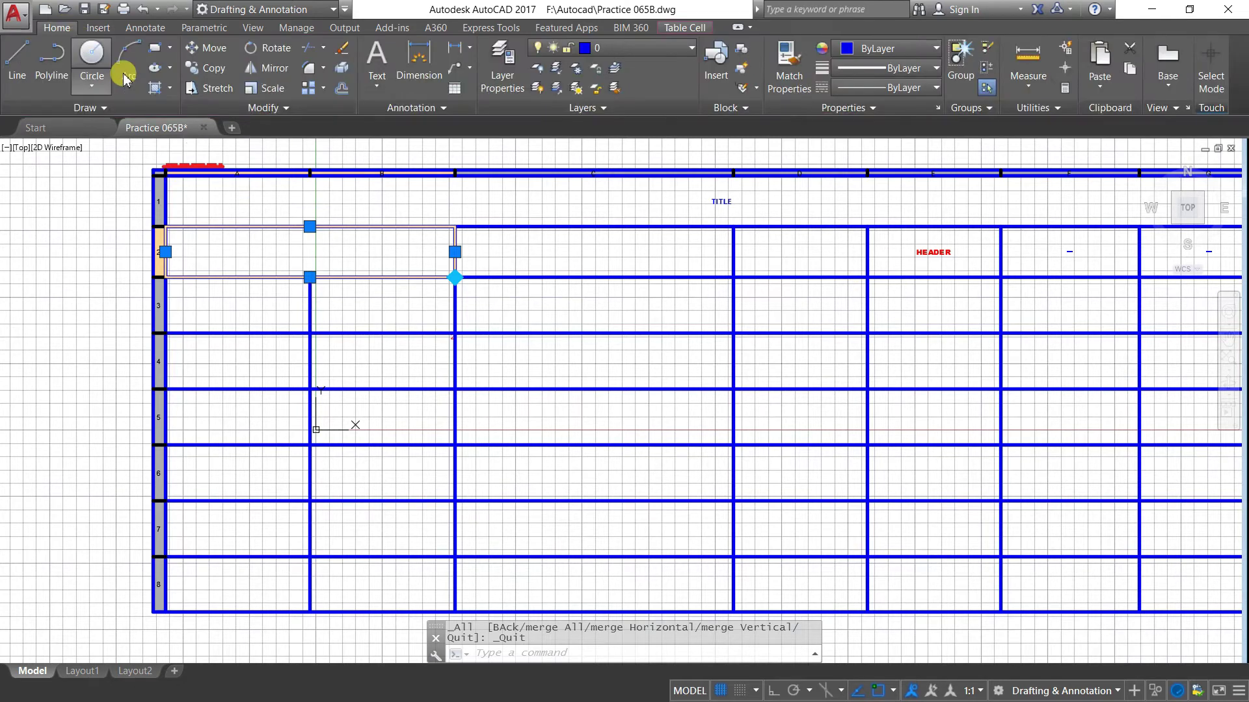
{"action": "left_click", "coordinate": [304, 247]}
{"action": "double_click", "coordinate": [301, 254]}
{"action": "type", "text": "HEADER"}
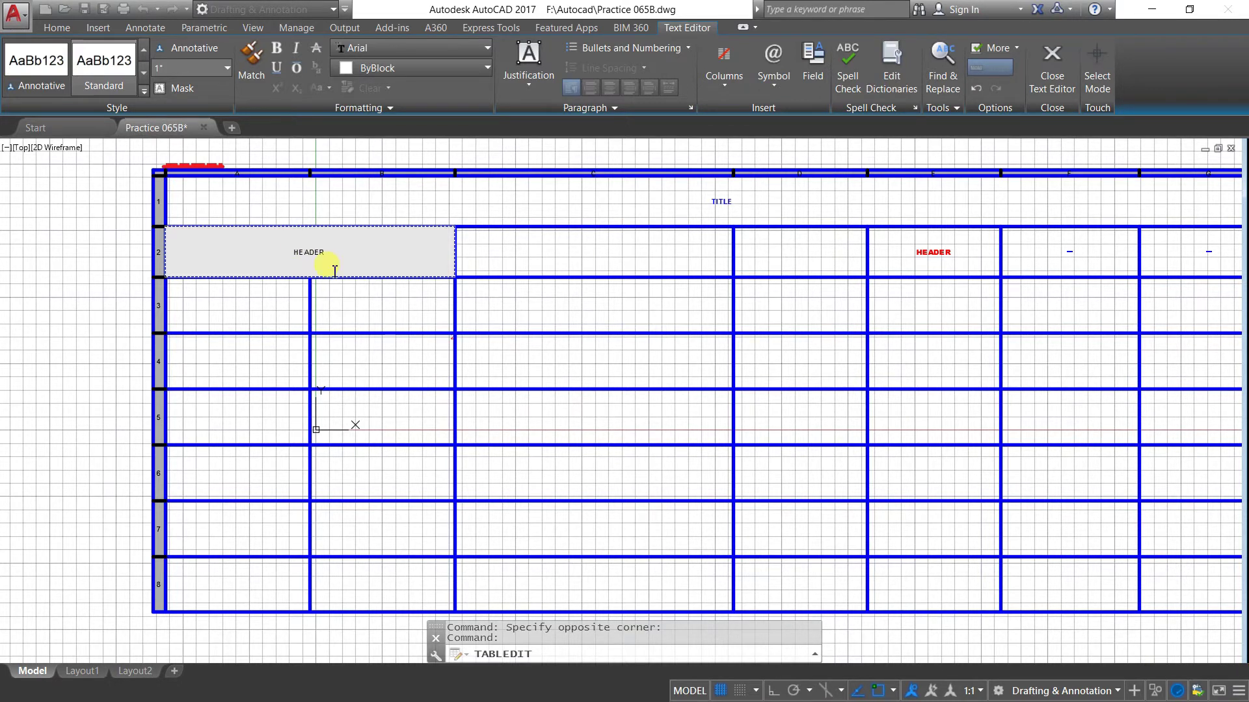
{"action": "left_click", "coordinate": [390, 306]}
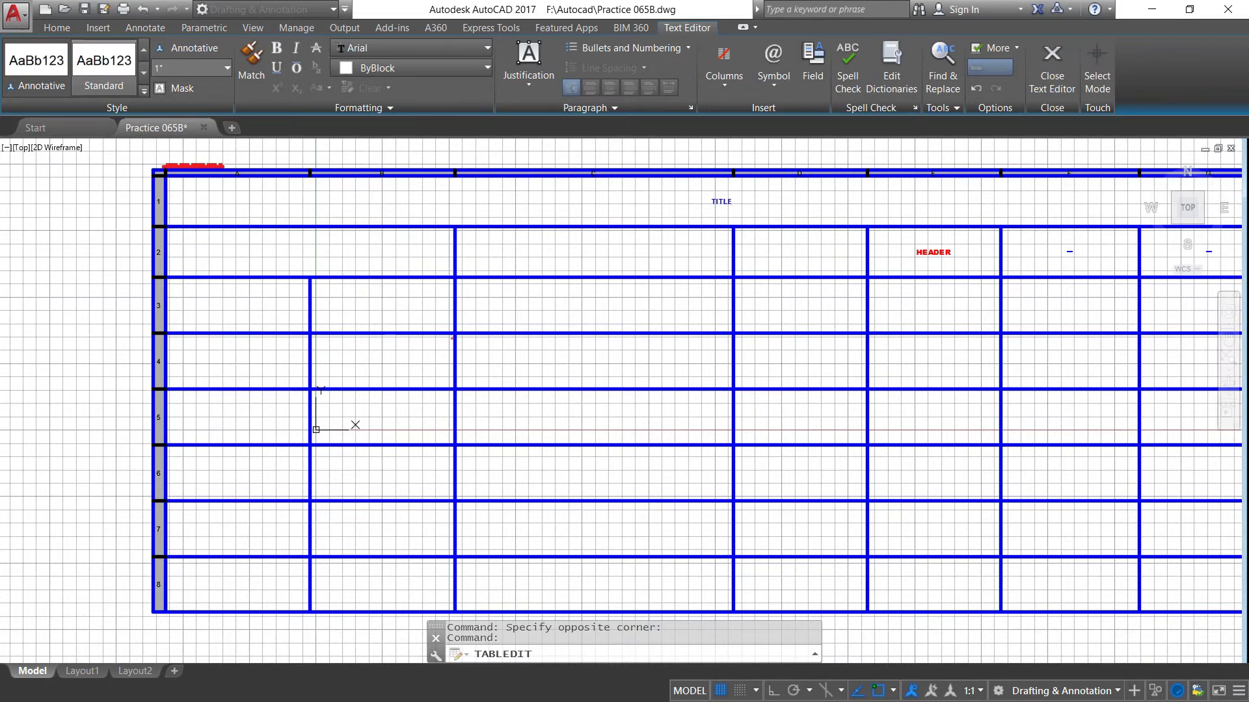
Step: Window-select the red HEADER cell and its right neighbour in row 2
{"action": "scroll", "coordinate": [337, 288], "scroll_direction": "down", "scroll_amount": 2}
{"action": "scroll", "coordinate": [784, 297], "scroll_direction": "up", "scroll_amount": 4}
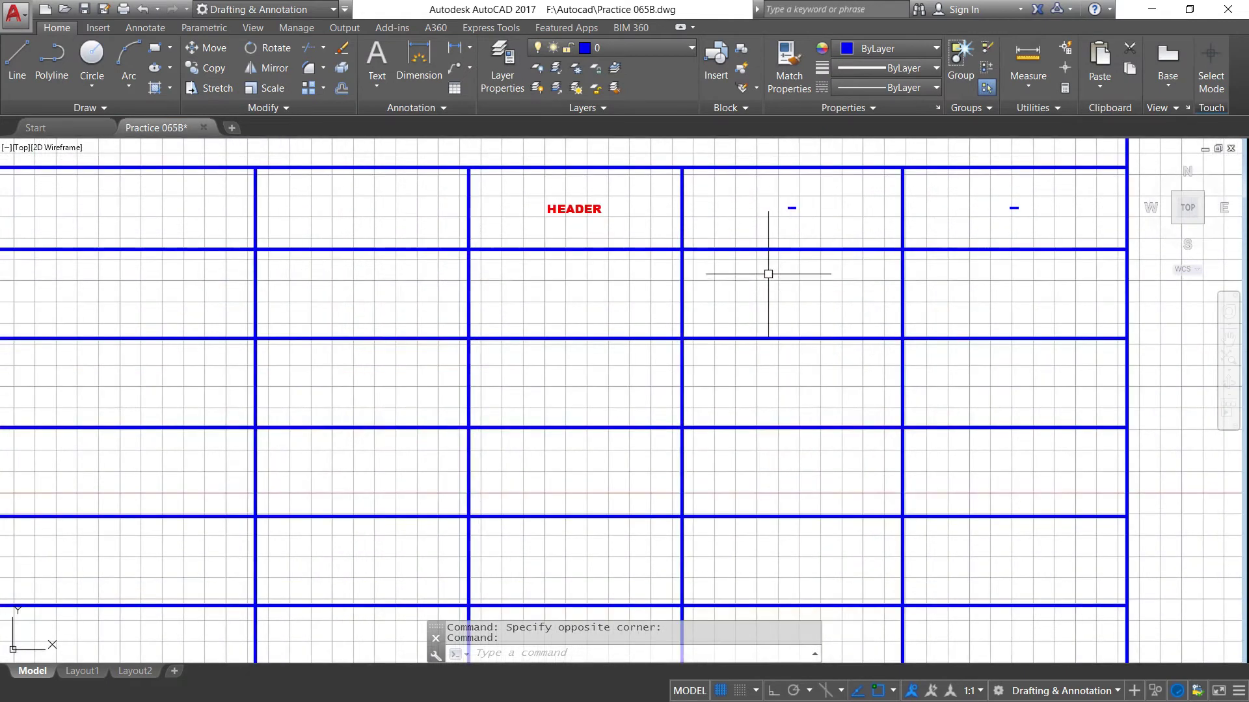
{"action": "scroll", "coordinate": [688, 223], "scroll_direction": "down", "scroll_amount": 2}
{"action": "scroll", "coordinate": [754, 221], "scroll_direction": "up", "scroll_amount": 2}
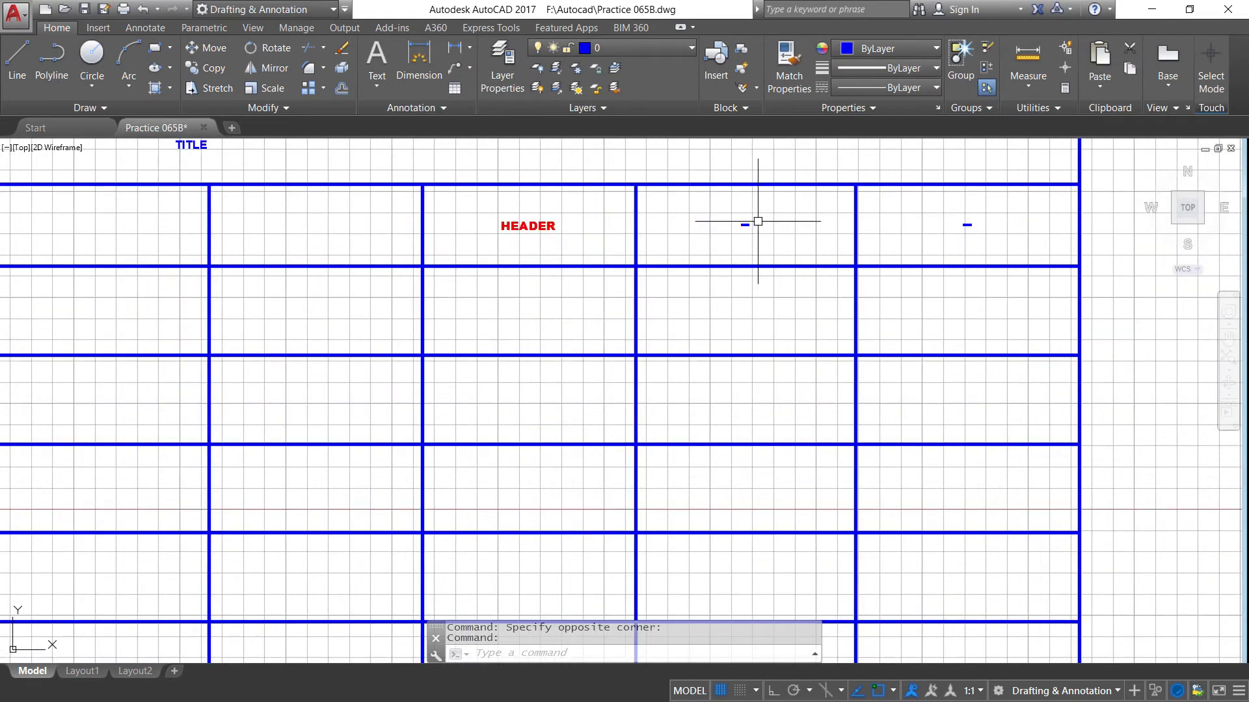
{"action": "left_click", "coordinate": [602, 228]}
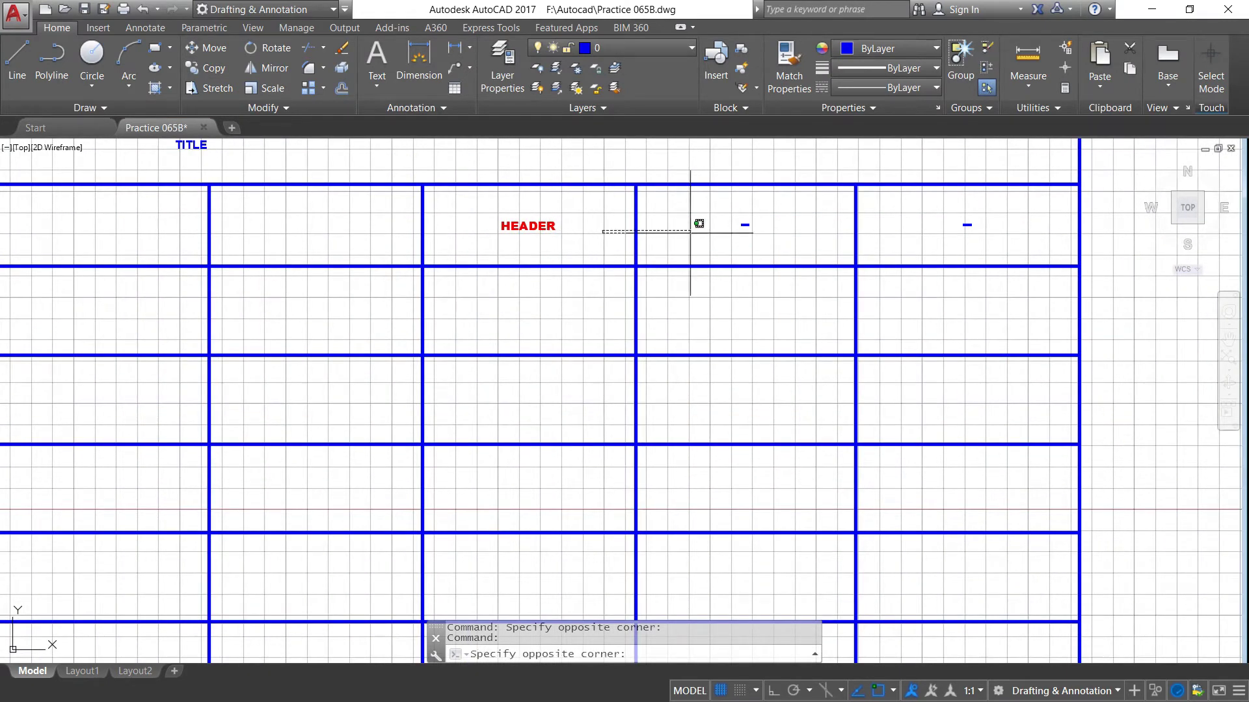
{"action": "left_click", "coordinate": [683, 252]}
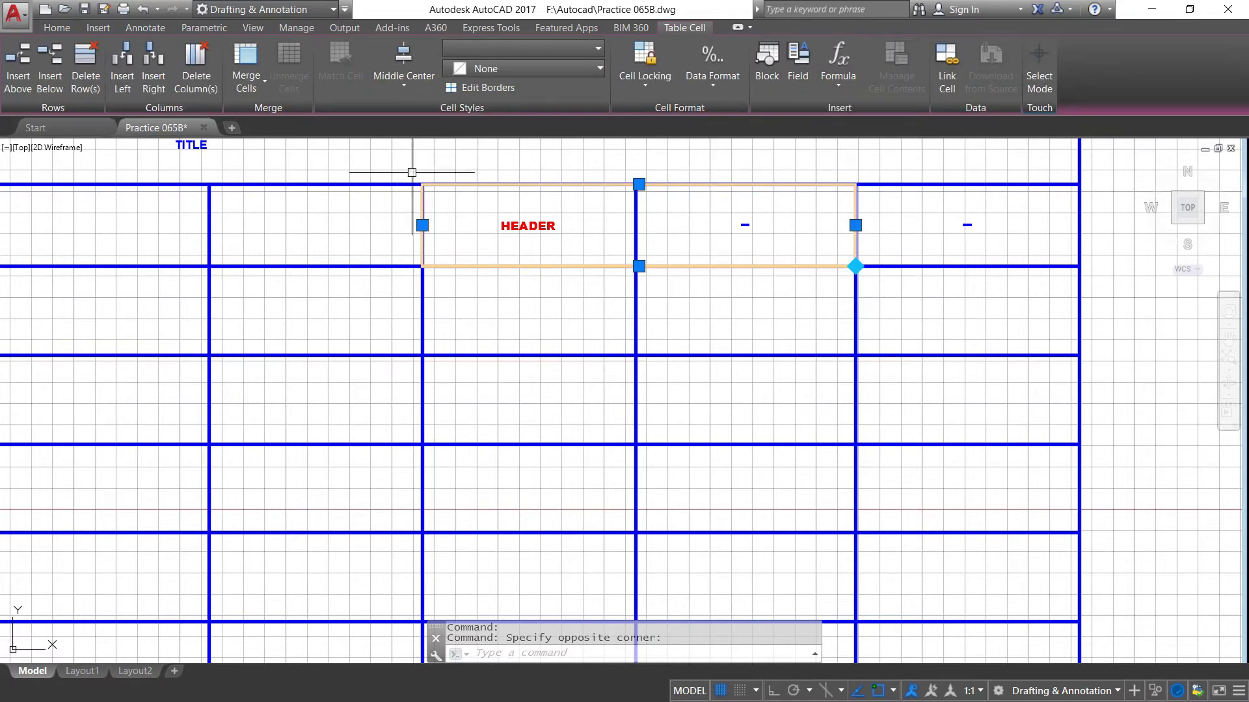
{"action": "left_click", "coordinate": [250, 81]}
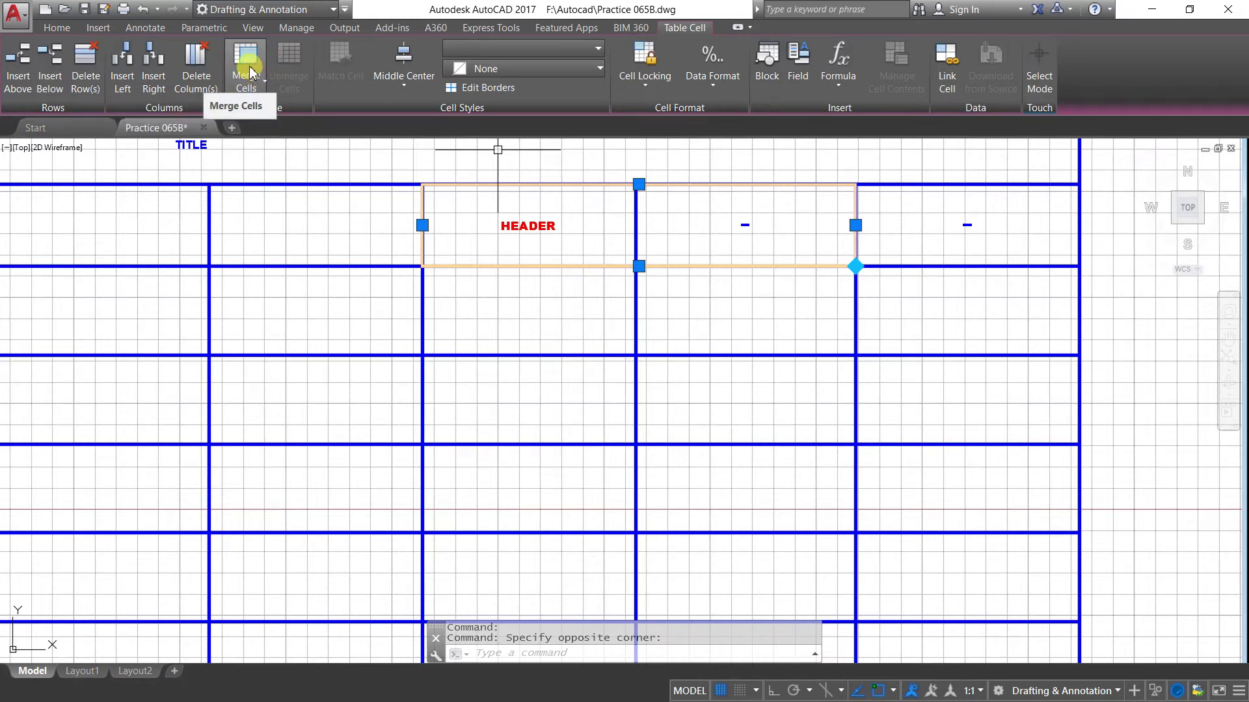
Step: Merge the two cells with Merge All, keeping only the red HEADER text
{"action": "left_click", "coordinate": [265, 87]}
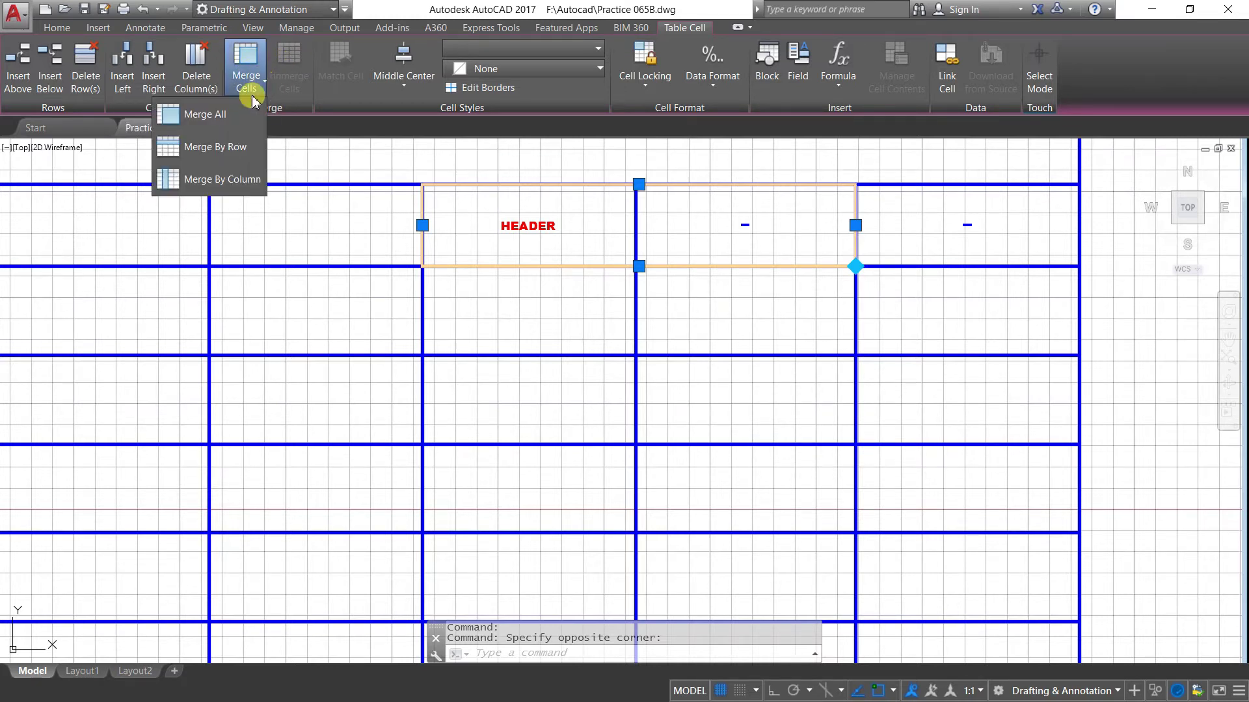
{"action": "left_click", "coordinate": [226, 119]}
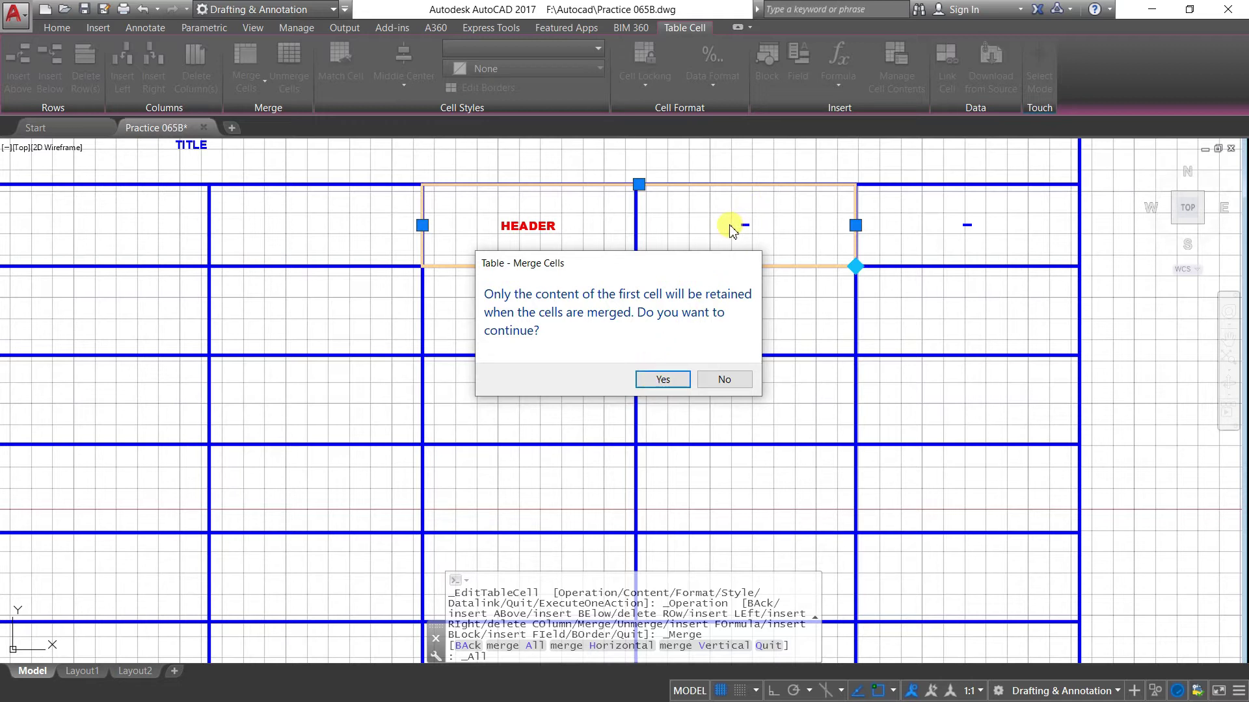
{"action": "left_click", "coordinate": [650, 380]}
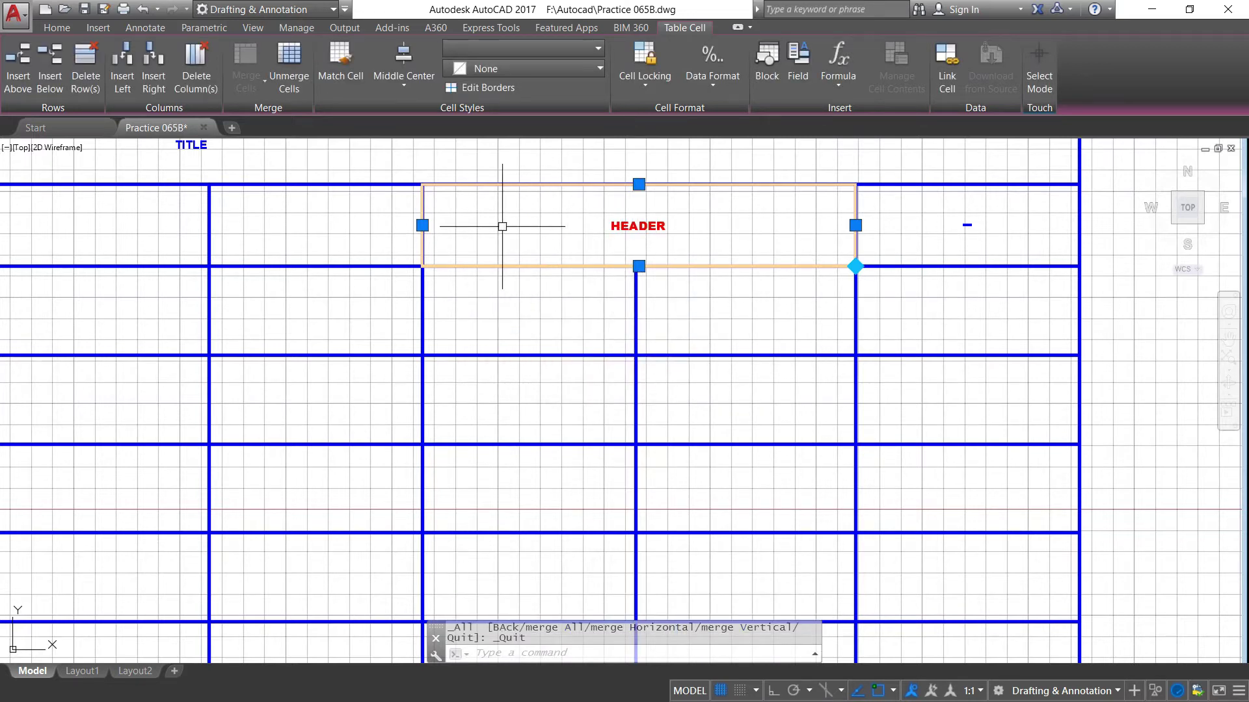
{"action": "scroll", "coordinate": [571, 239], "scroll_direction": "down", "scroll_amount": 2}
{"action": "scroll", "coordinate": [561, 233], "scroll_direction": "up", "scroll_amount": 2}
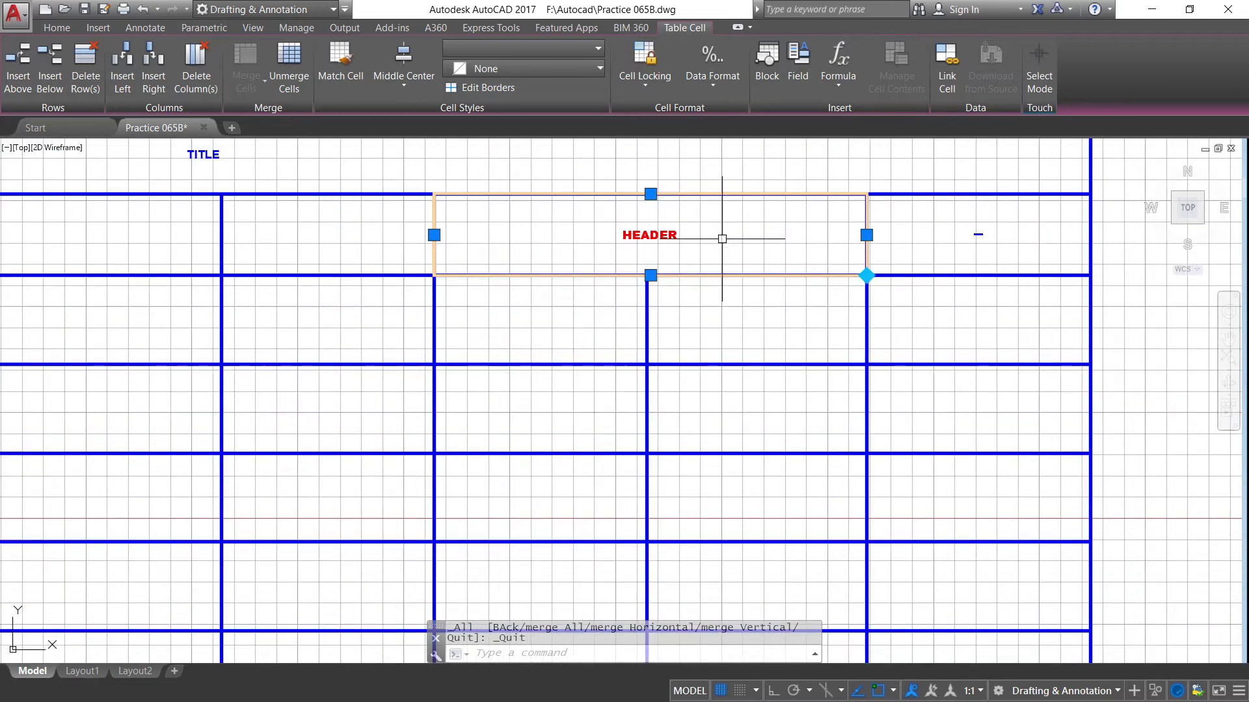
{"action": "scroll", "coordinate": [725, 239], "scroll_direction": "down", "scroll_amount": 2}
{"action": "scroll", "coordinate": [823, 271], "scroll_direction": "down", "scroll_amount": 2}
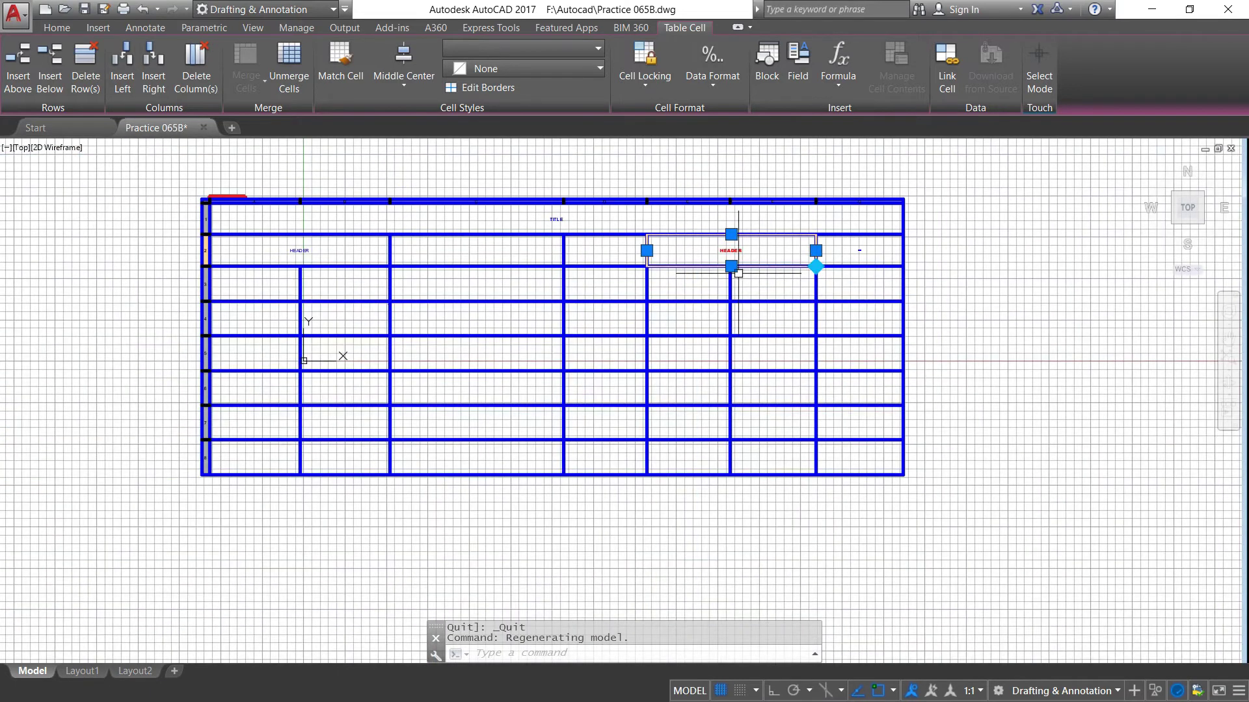
Step: Unmerge the two-column red HEADER cell back into two cells and clear the selection
{"action": "scroll", "coordinate": [738, 274], "scroll_direction": "down", "scroll_amount": 2}
{"action": "scroll", "coordinate": [656, 275], "scroll_direction": "up", "scroll_amount": 2}
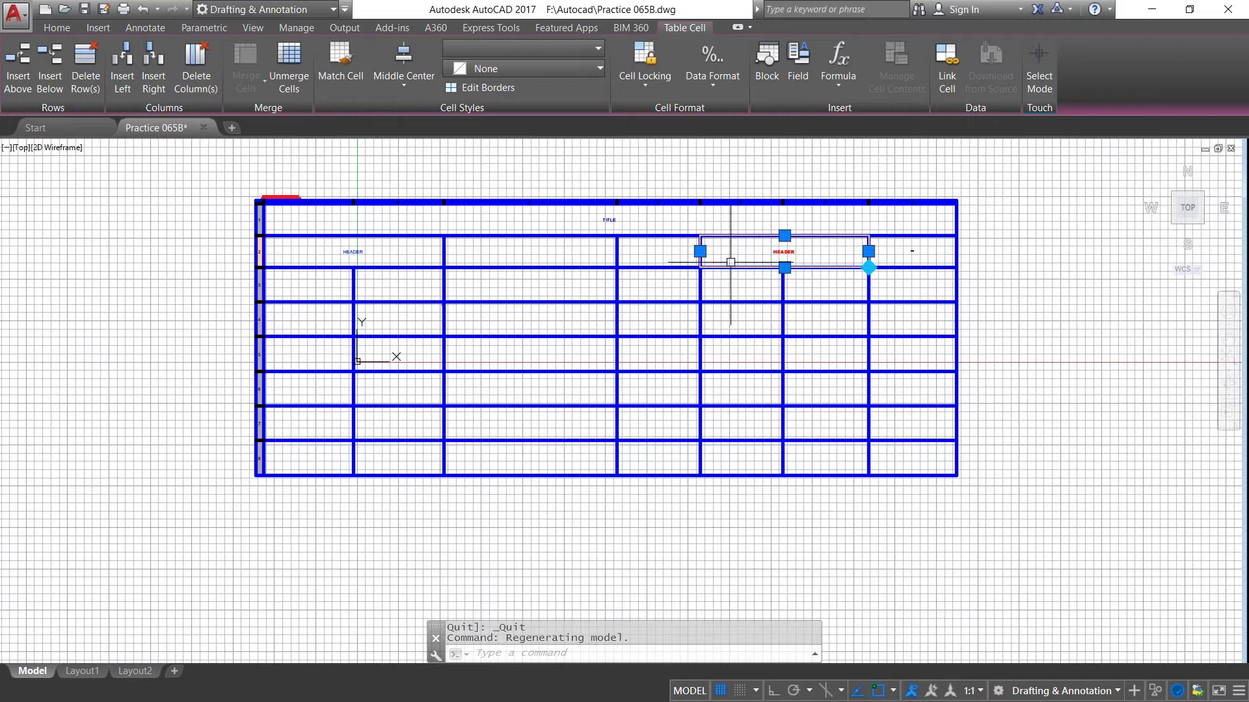
{"action": "left_click", "coordinate": [585, 287]}
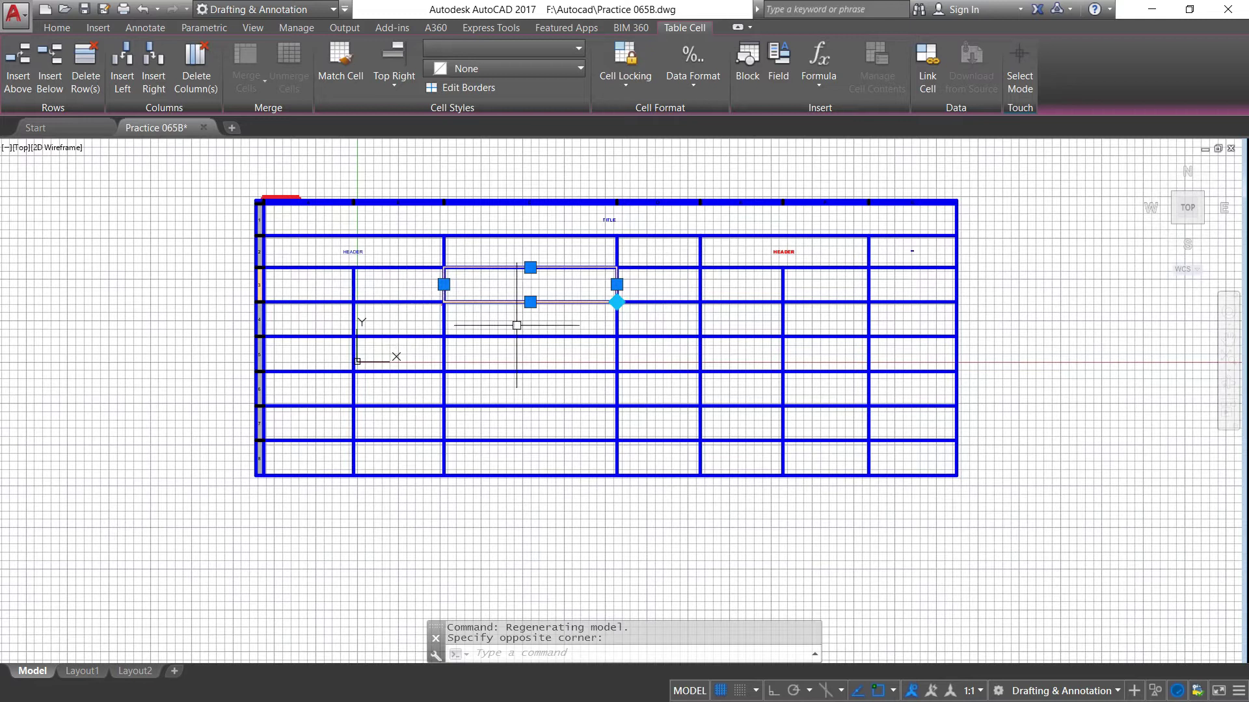
{"action": "left_click_drag", "start_coordinate": [588, 326], "coordinate": [661, 311]}
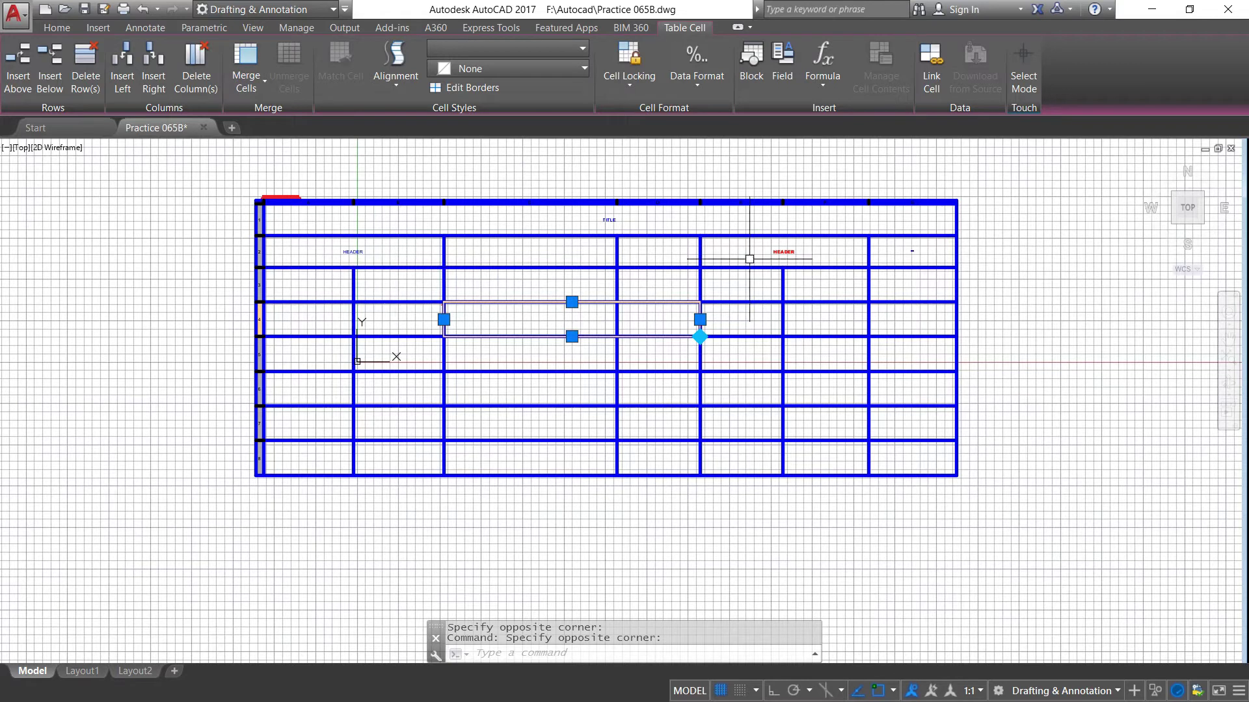
{"action": "left_click", "coordinate": [729, 257]}
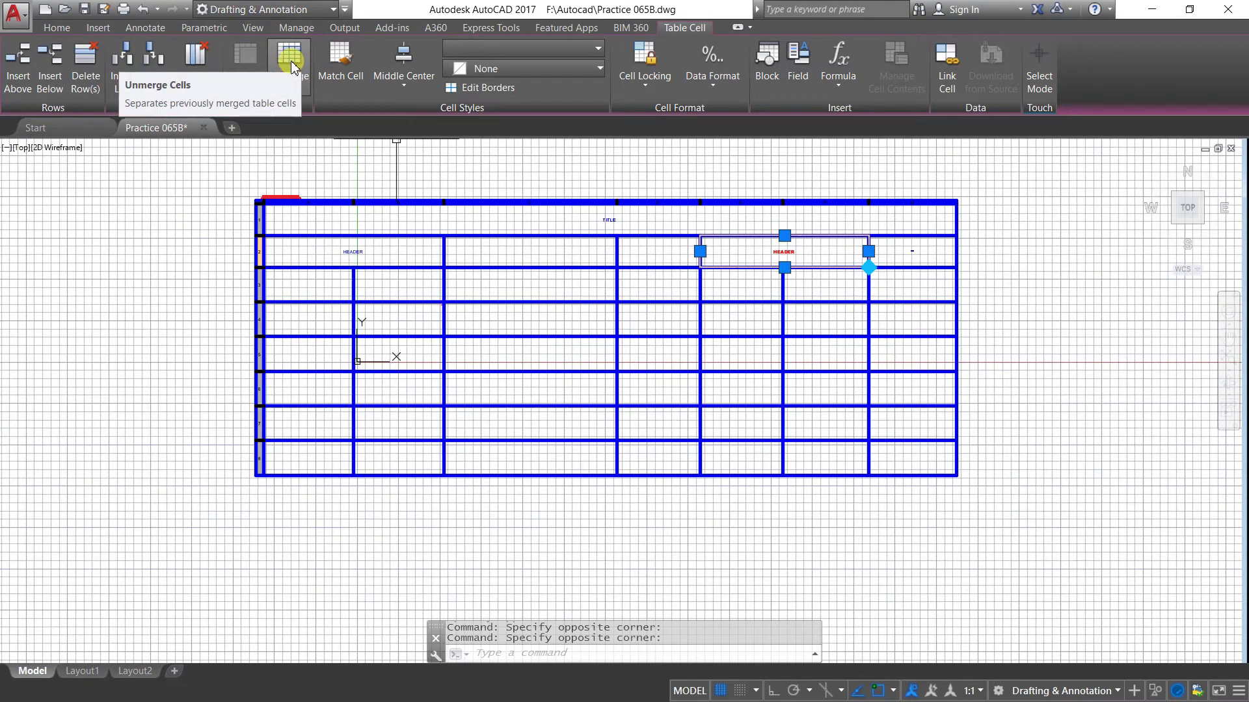
{"action": "left_click", "coordinate": [291, 60]}
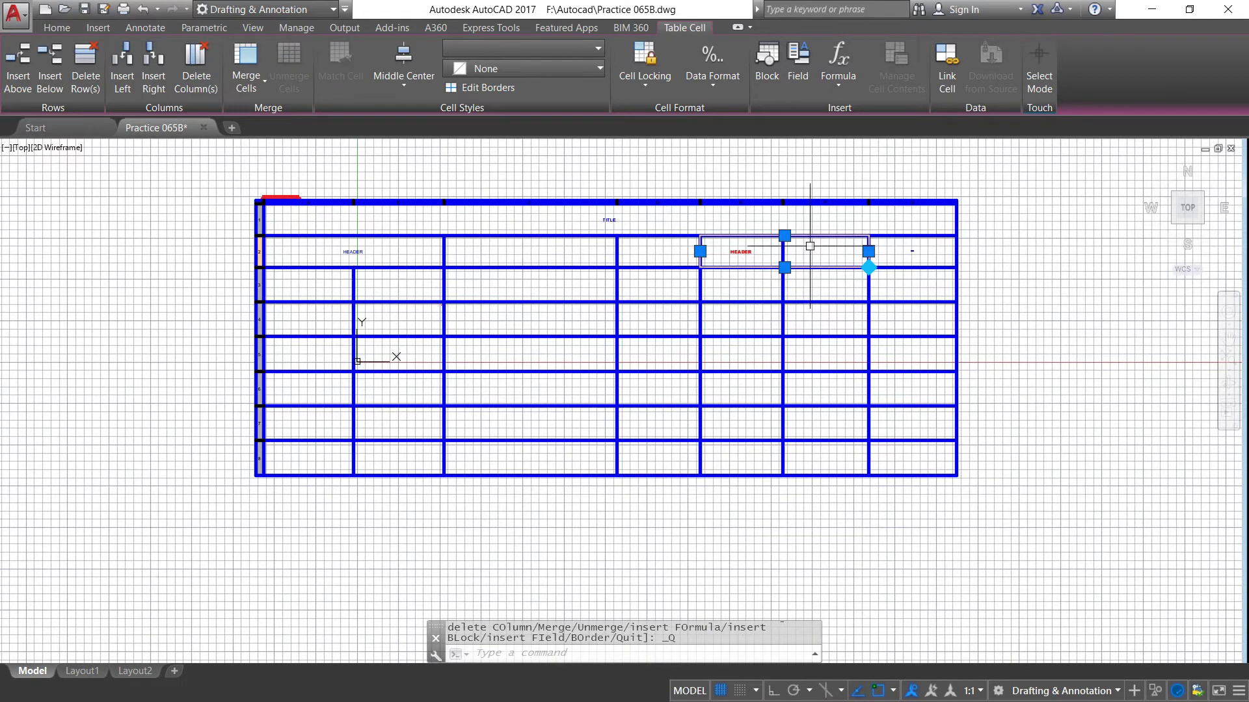
{"action": "scroll", "coordinate": [810, 246], "scroll_direction": "up", "scroll_amount": 4}
{"action": "scroll", "coordinate": [739, 279], "scroll_direction": "down", "scroll_amount": 3}
{"action": "scroll", "coordinate": [716, 279], "scroll_direction": "down", "scroll_amount": 1}
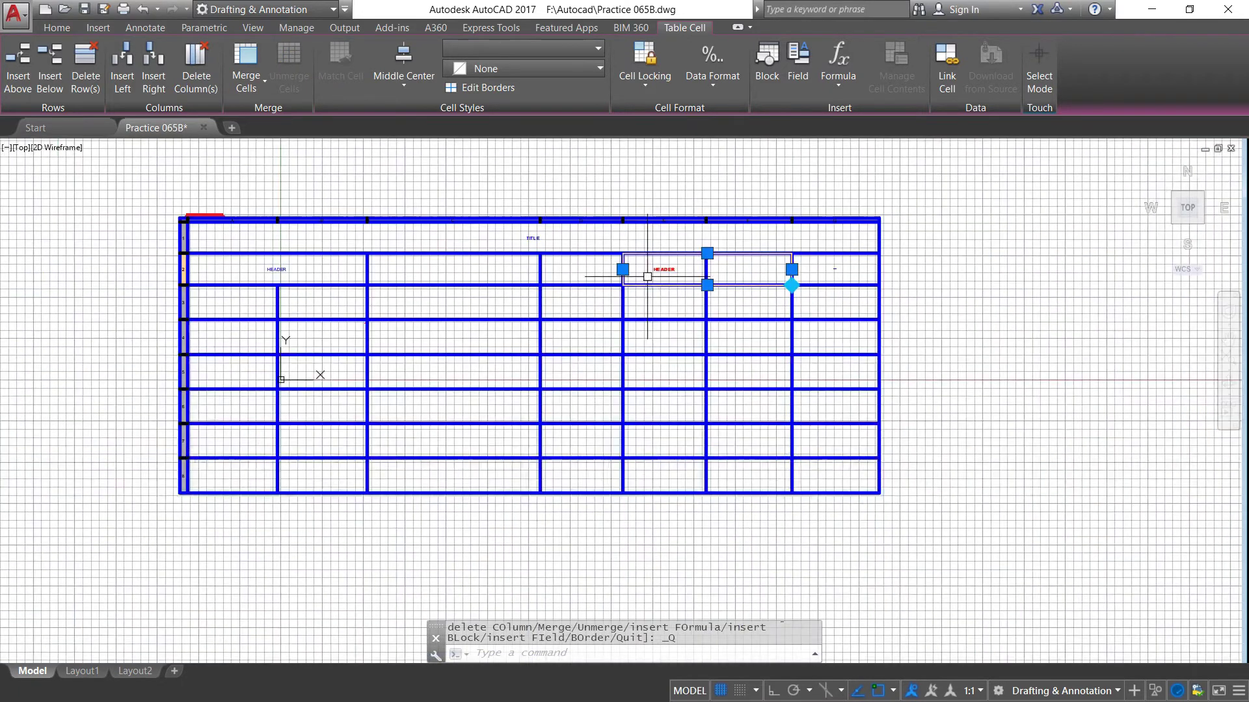
{"action": "scroll", "coordinate": [707, 279], "scroll_direction": "up", "scroll_amount": 2}
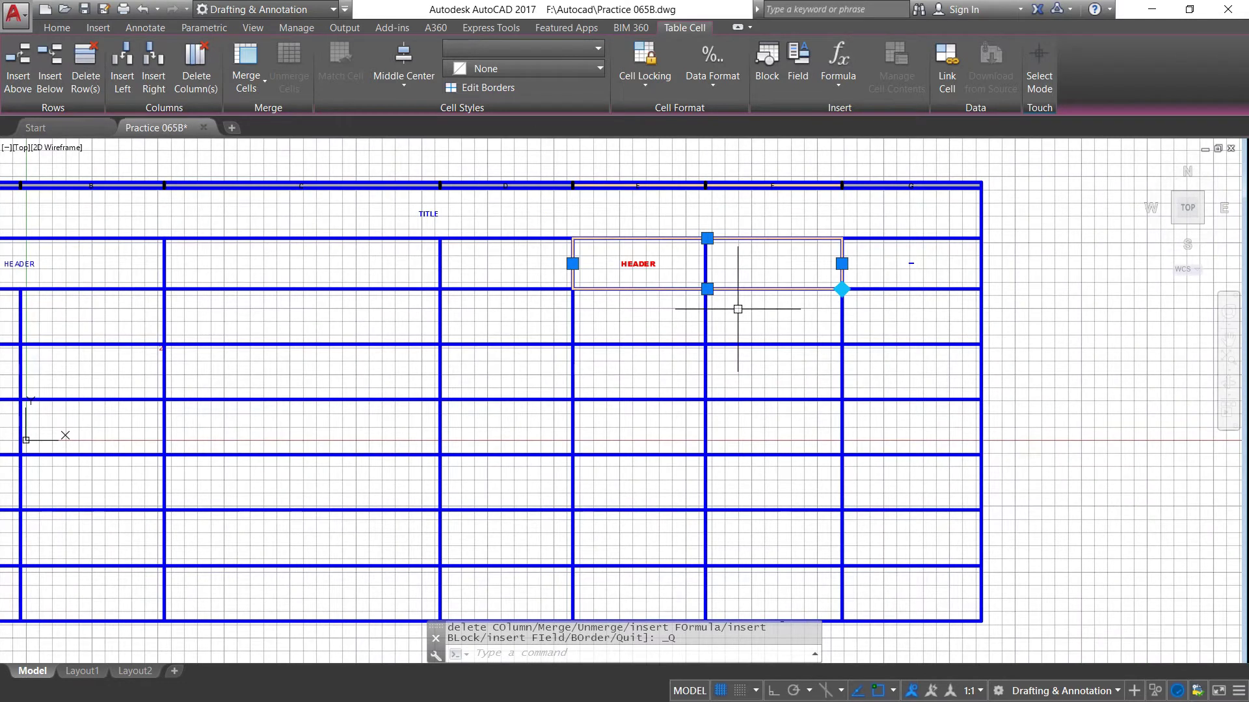
{"action": "key", "text": "Escape"}
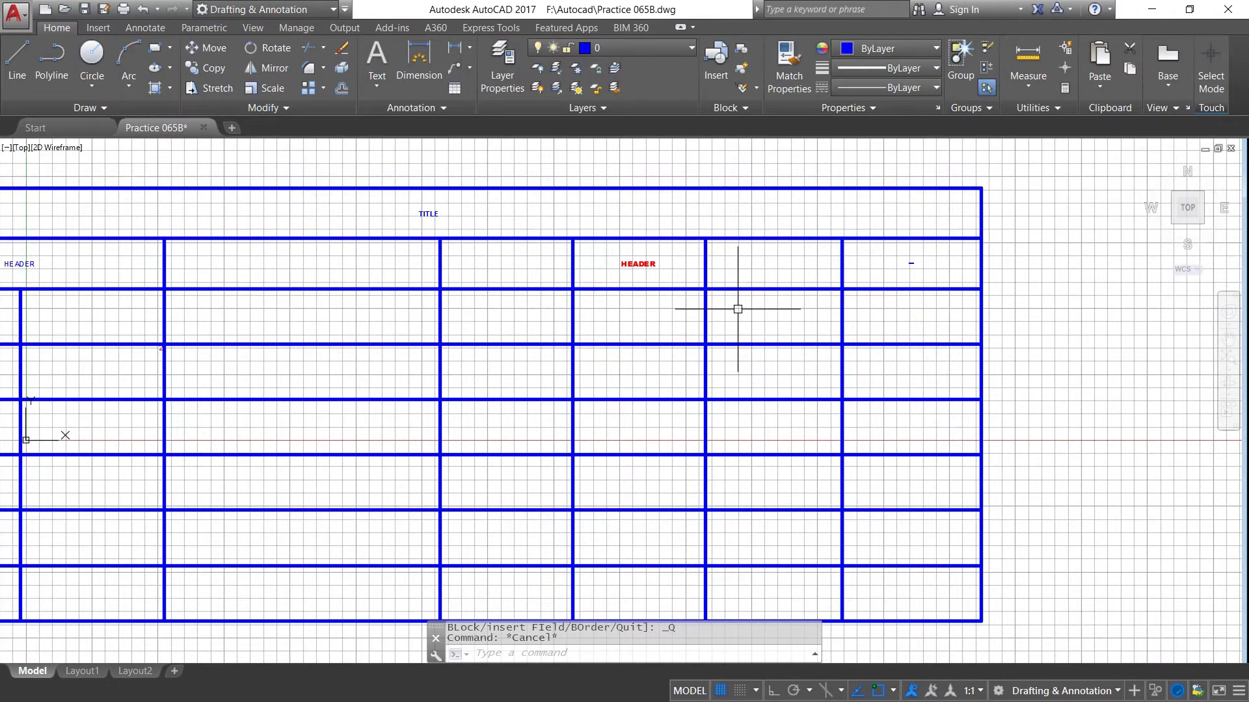
{"action": "scroll", "coordinate": [669, 259], "scroll_direction": "down", "scroll_amount": 2}
{"action": "scroll", "coordinate": [669, 259], "scroll_direction": "up", "scroll_amount": 2}
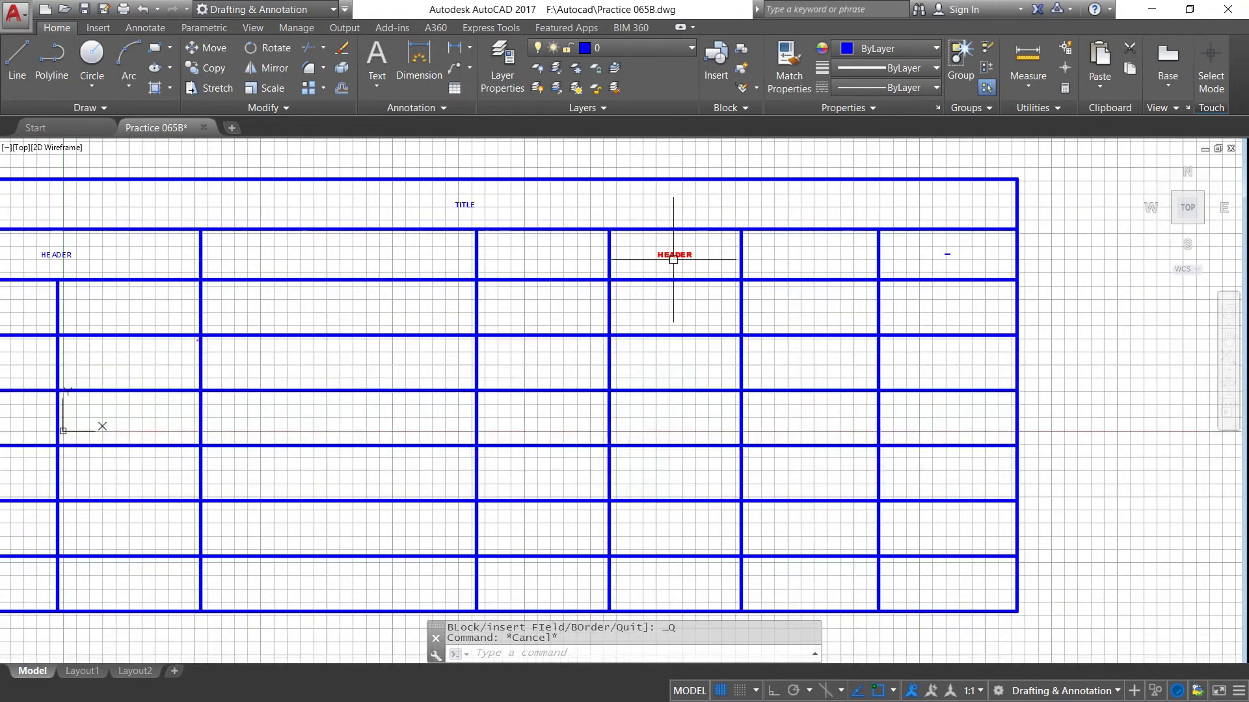
{"action": "scroll", "coordinate": [673, 258], "scroll_direction": "up", "scroll_amount": 2}
{"action": "scroll", "coordinate": [822, 262], "scroll_direction": "down", "scroll_amount": 3}
{"action": "scroll", "coordinate": [842, 265], "scroll_direction": "down", "scroll_amount": 2}
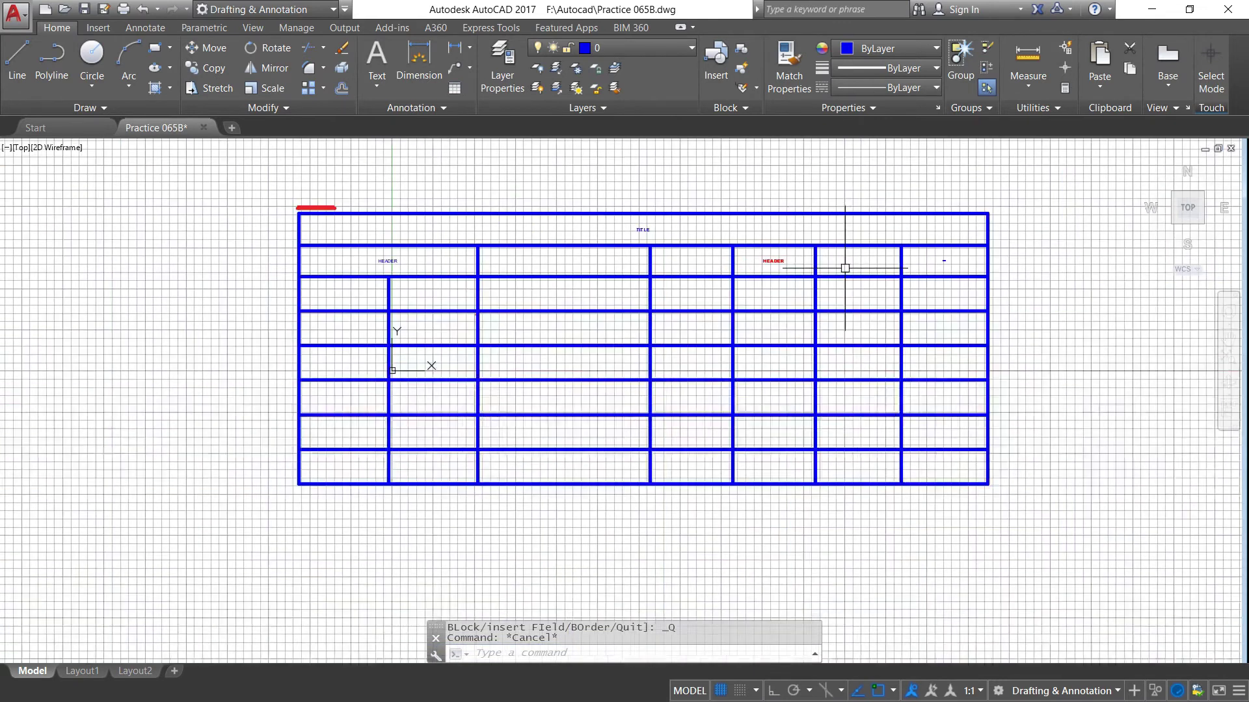
{"action": "scroll", "coordinate": [787, 267], "scroll_direction": "up", "scroll_amount": 2}
{"action": "scroll", "coordinate": [792, 267], "scroll_direction": "down", "scroll_amount": 2}
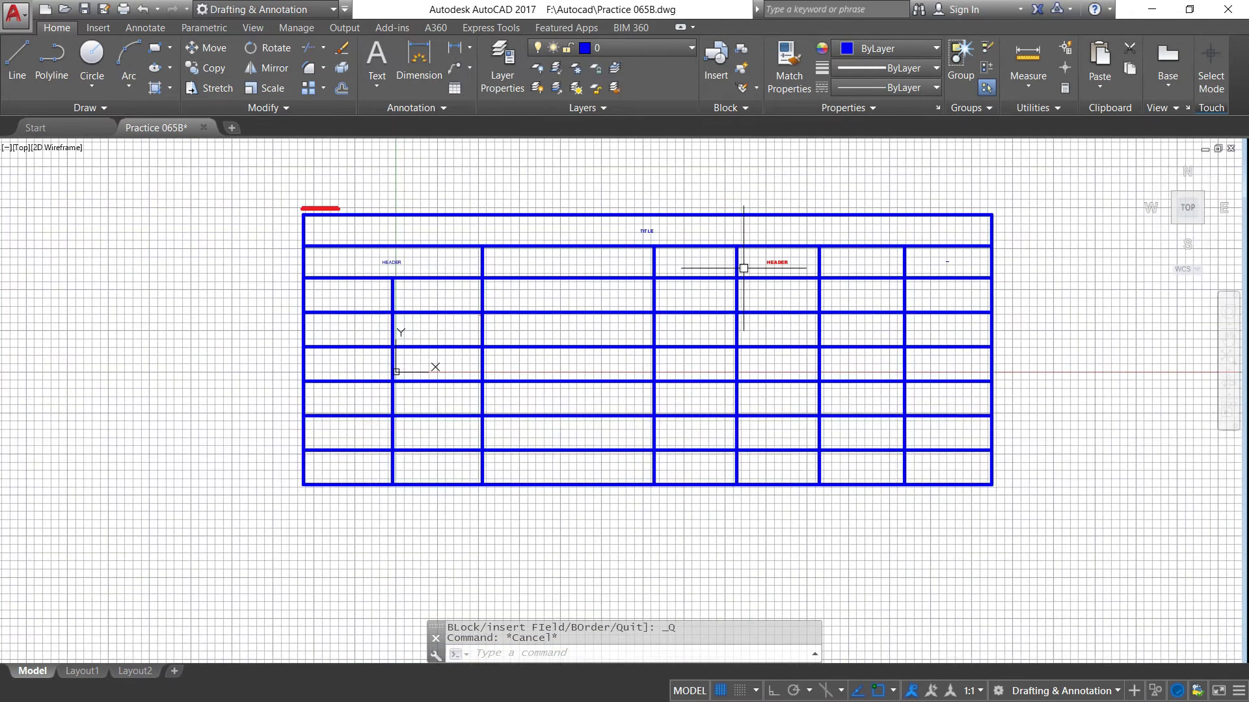
{"action": "scroll", "coordinate": [365, 266], "scroll_direction": "up", "scroll_amount": 1}
{"action": "scroll", "coordinate": [365, 265], "scroll_direction": "down", "scroll_amount": 1}
{"action": "scroll", "coordinate": [494, 388], "scroll_direction": "up", "scroll_amount": 2}
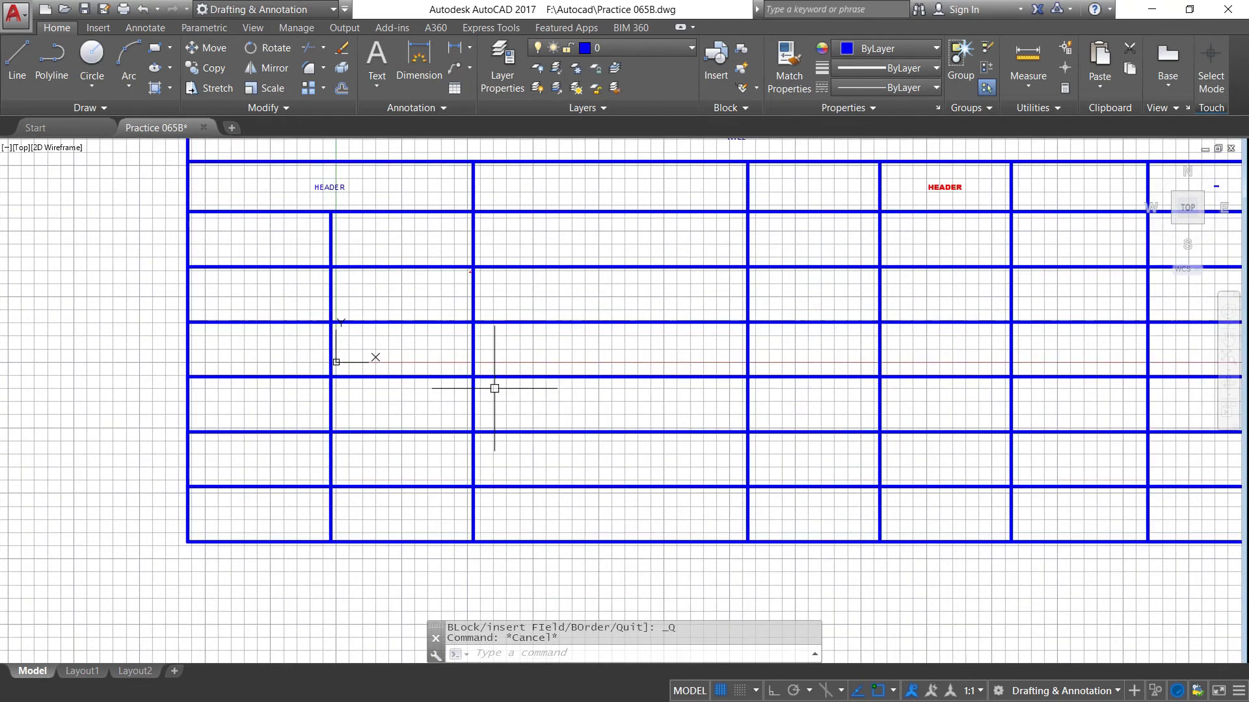
{"action": "scroll", "coordinate": [408, 361], "scroll_direction": "down", "scroll_amount": 2}
{"action": "left_click_drag", "start_coordinate": [390, 361], "coordinate": [831, 354]}
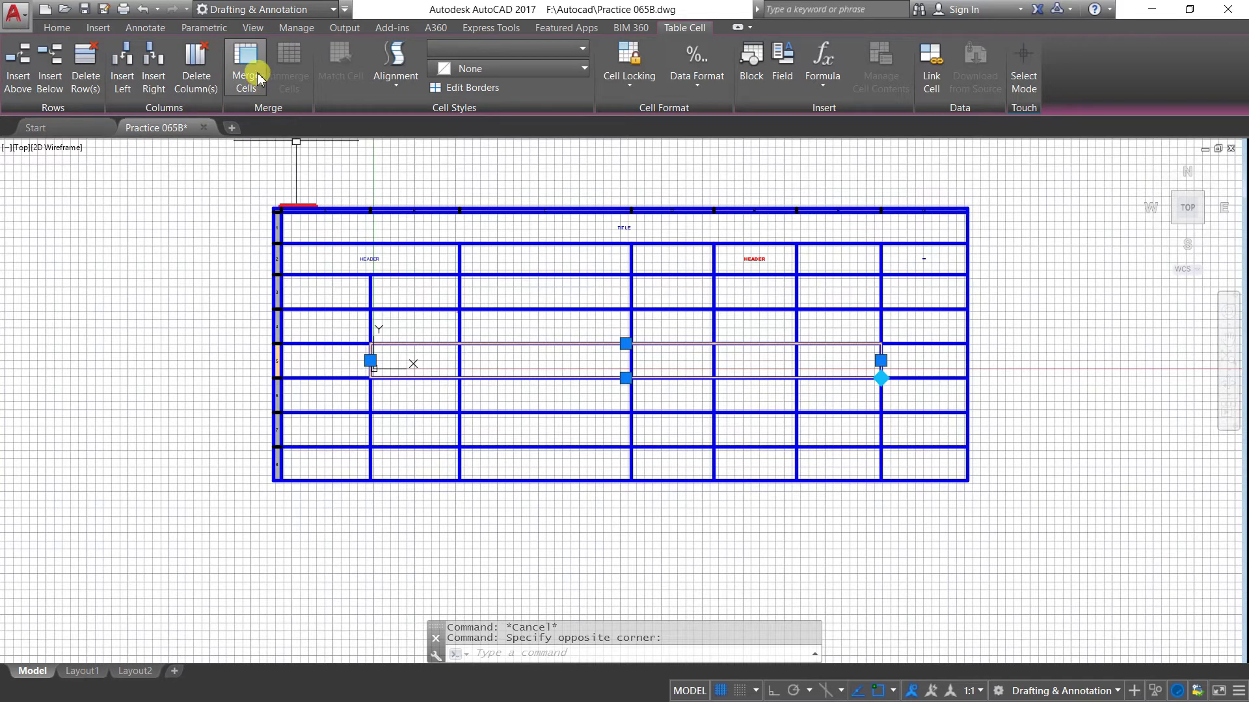
{"action": "left_click", "coordinate": [249, 66]}
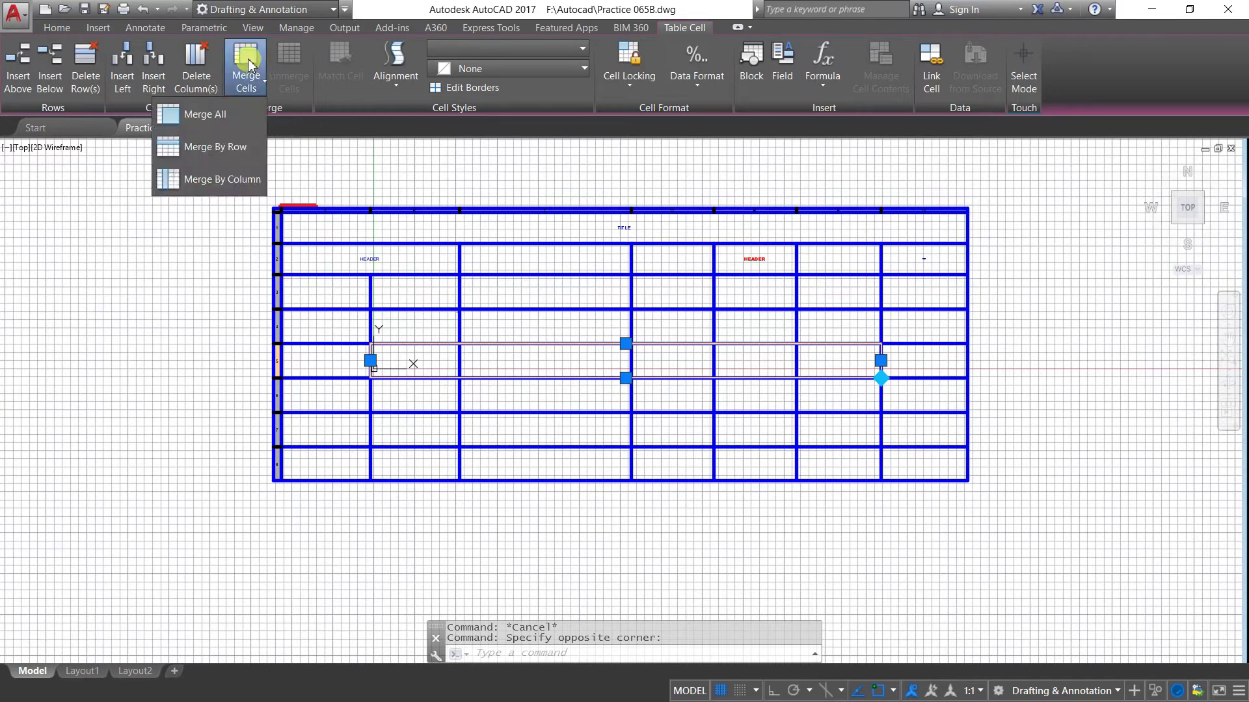
{"action": "left_click", "coordinate": [215, 121]}
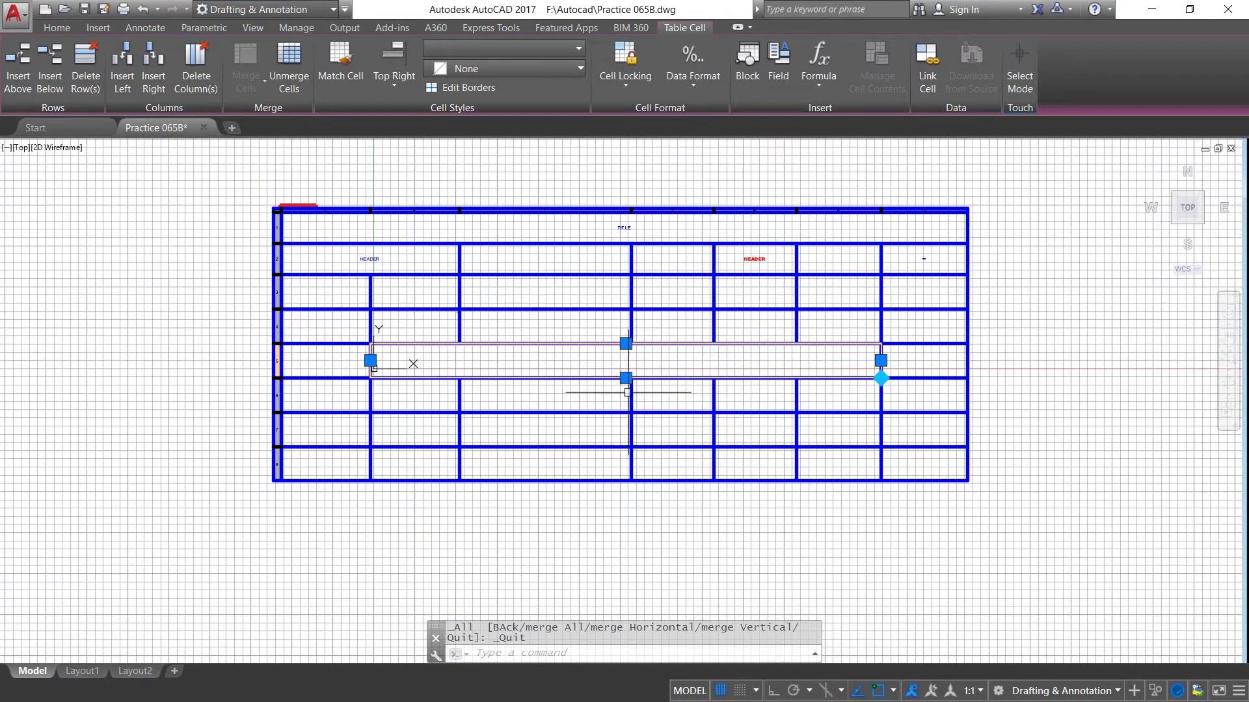
{"action": "left_click", "coordinate": [141, 9]}
{"action": "left_click", "coordinate": [390, 321]}
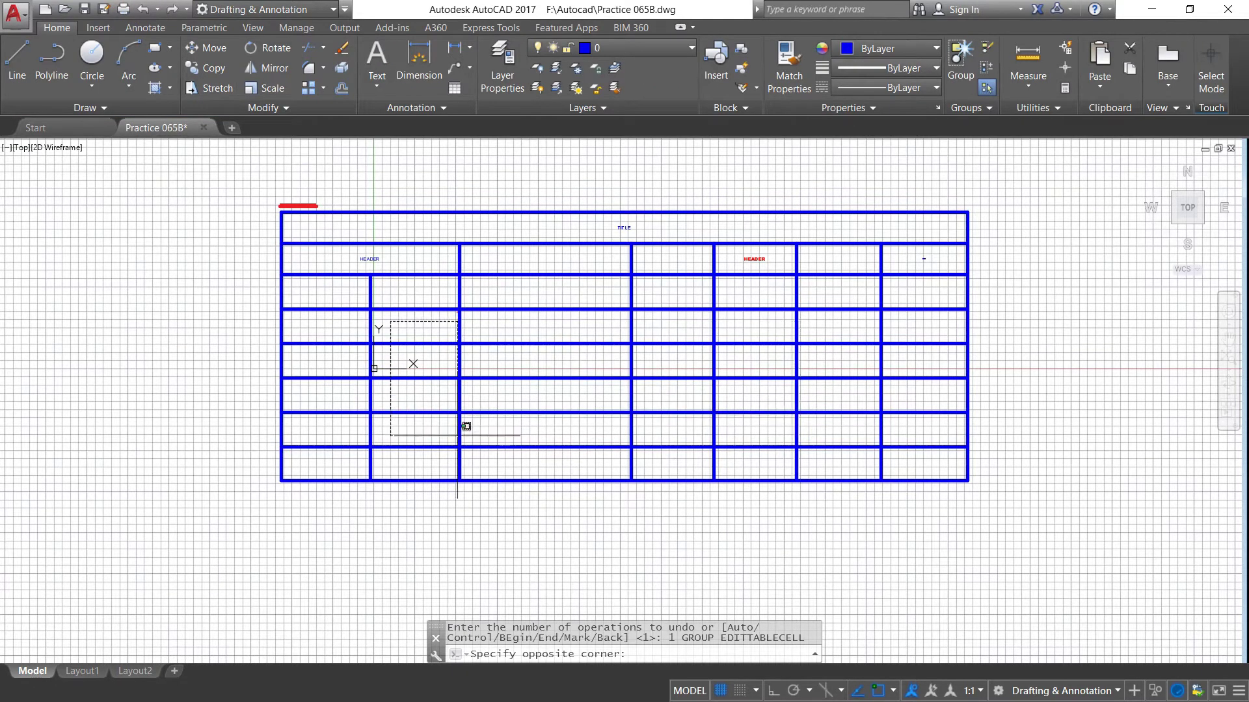
Step: Merge column 2's rows 4–7 into one tall cell with Merge By Column
{"action": "left_click", "coordinate": [441, 444]}
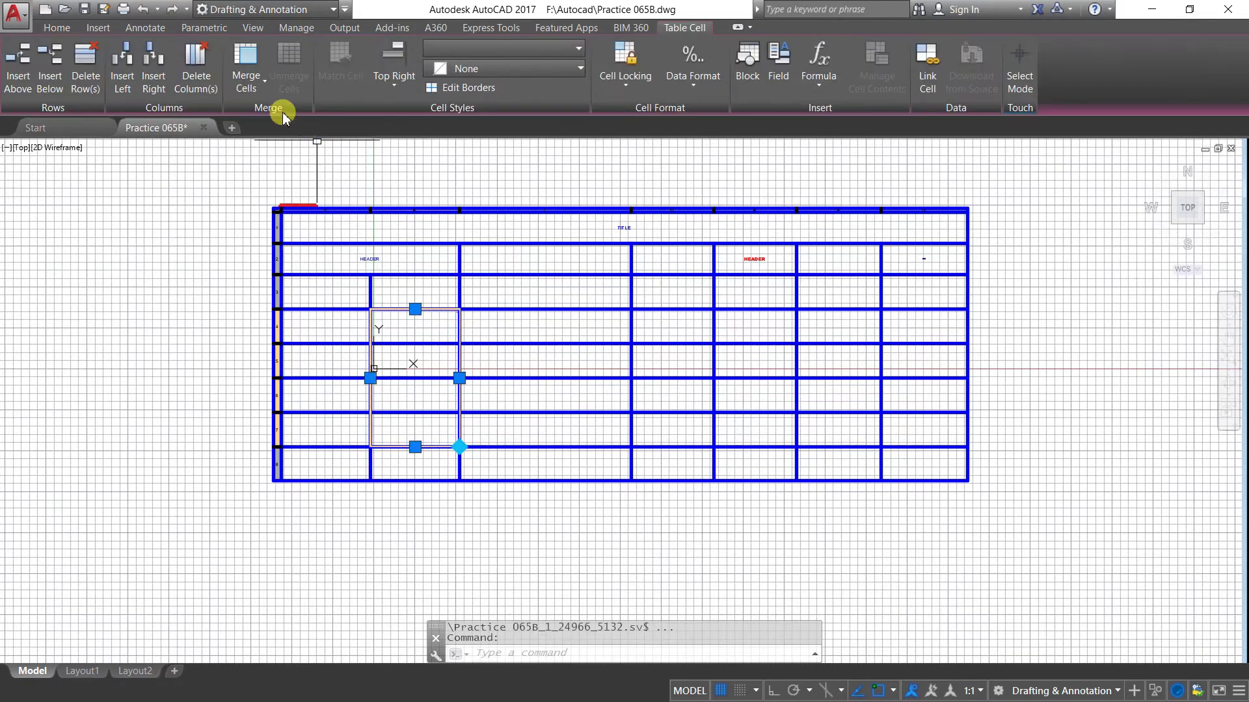
{"action": "left_click", "coordinate": [264, 87]}
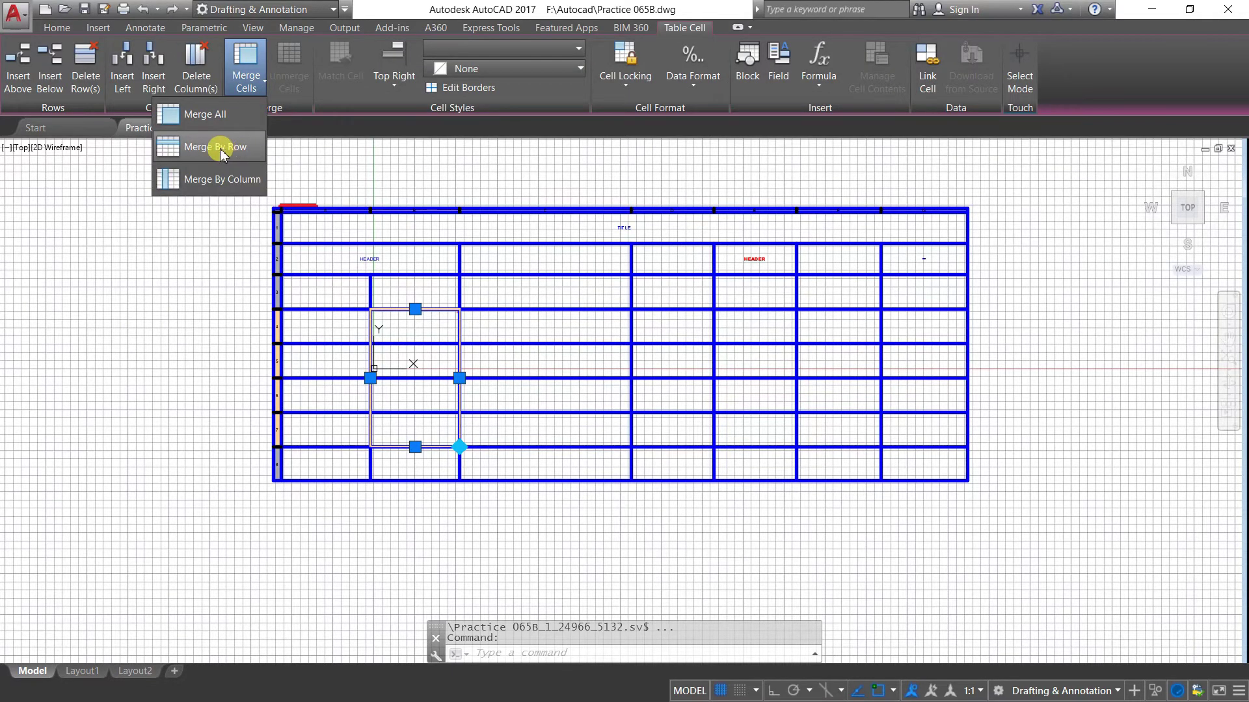
{"action": "left_click", "coordinate": [234, 183]}
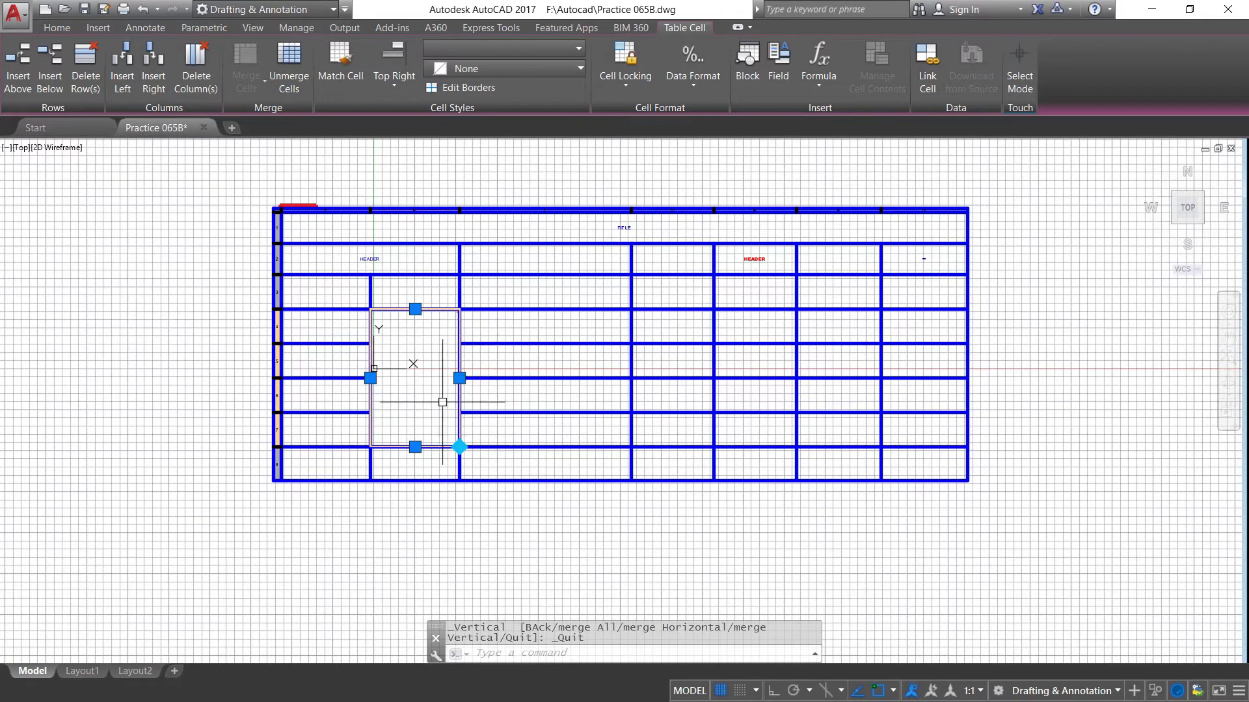
Step: Merge the columns 3–6, rows 4–7 block into one cell with Merge All
{"action": "left_click", "coordinate": [538, 319]}
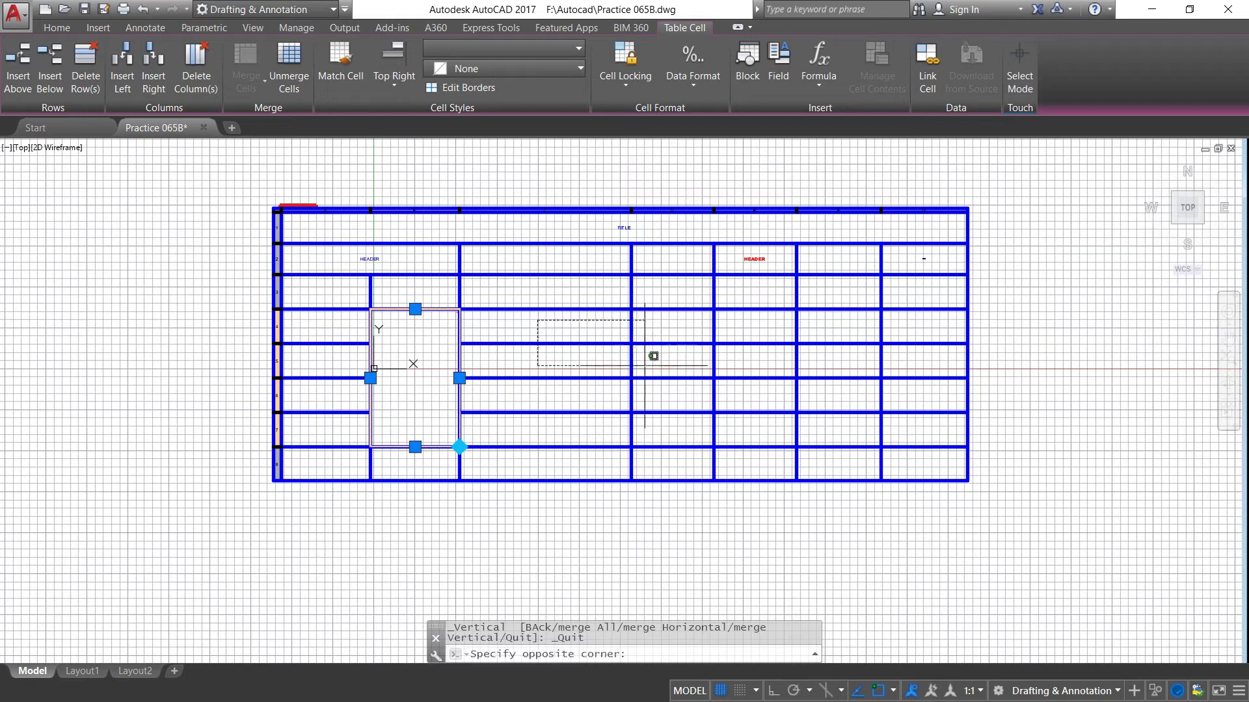
{"action": "left_click", "coordinate": [838, 438]}
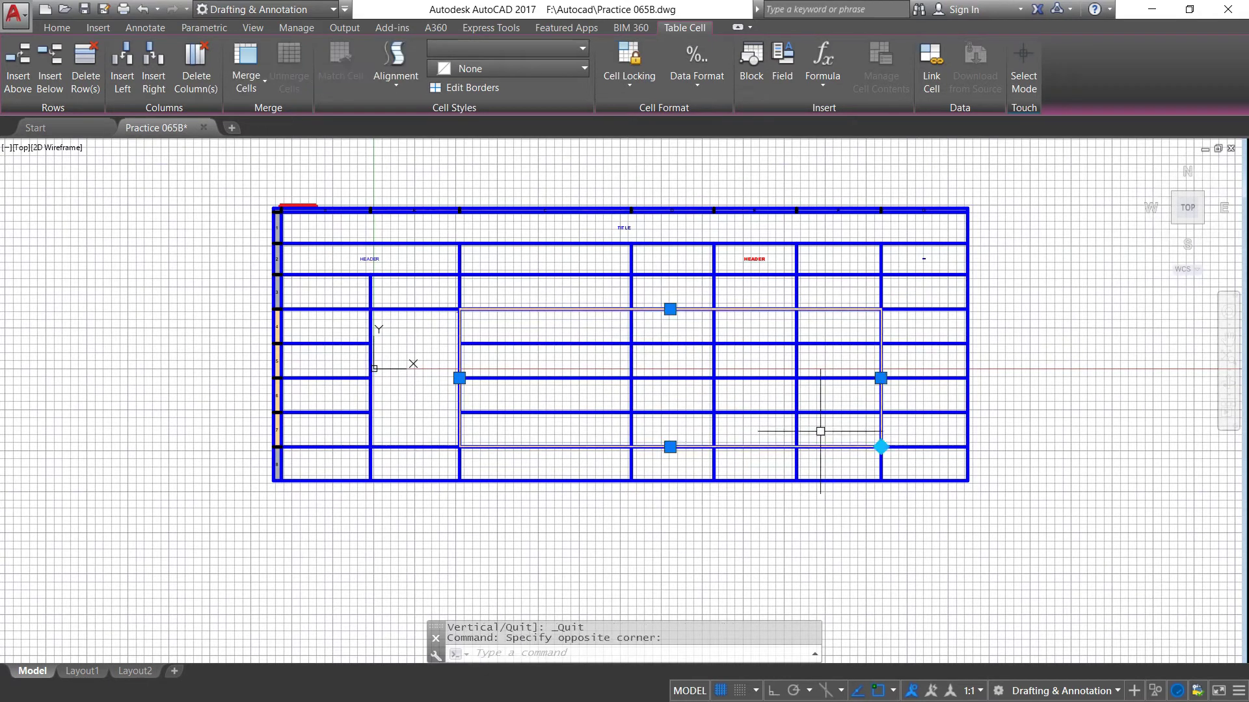
{"action": "left_click", "coordinate": [264, 87]}
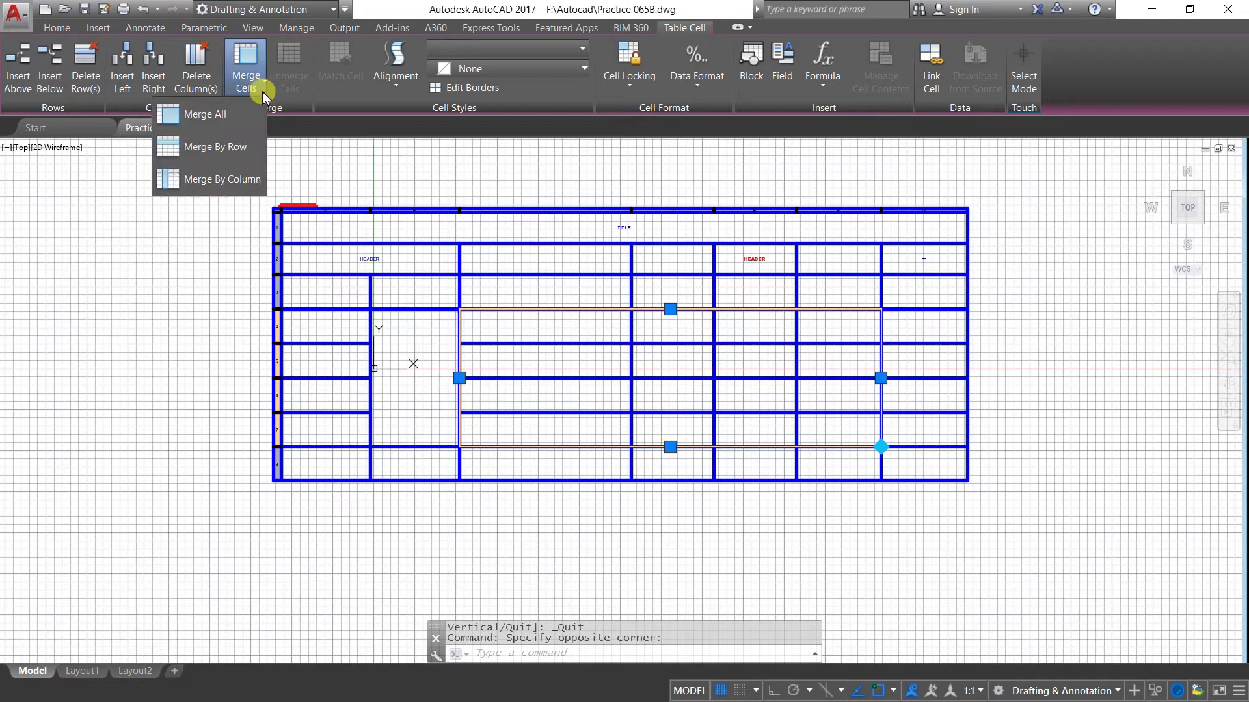
{"action": "left_click", "coordinate": [220, 118]}
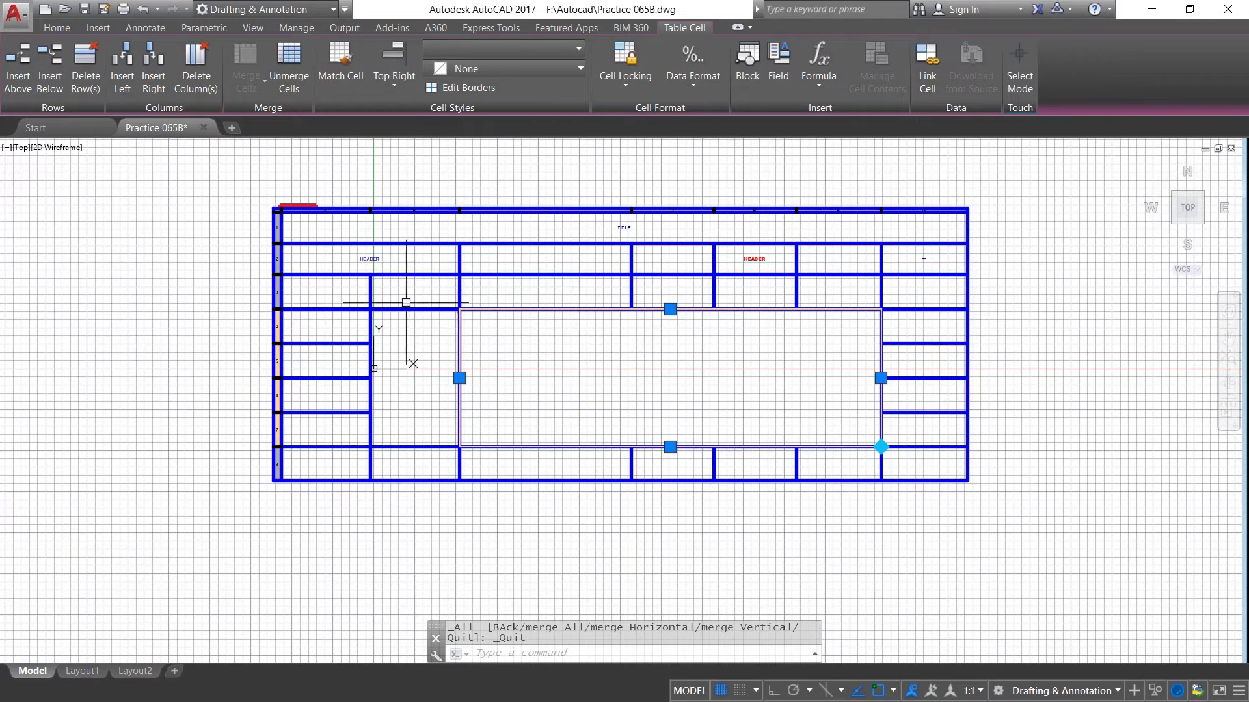
{"action": "left_click", "coordinate": [337, 313]}
{"action": "left_click", "coordinate": [312, 429]}
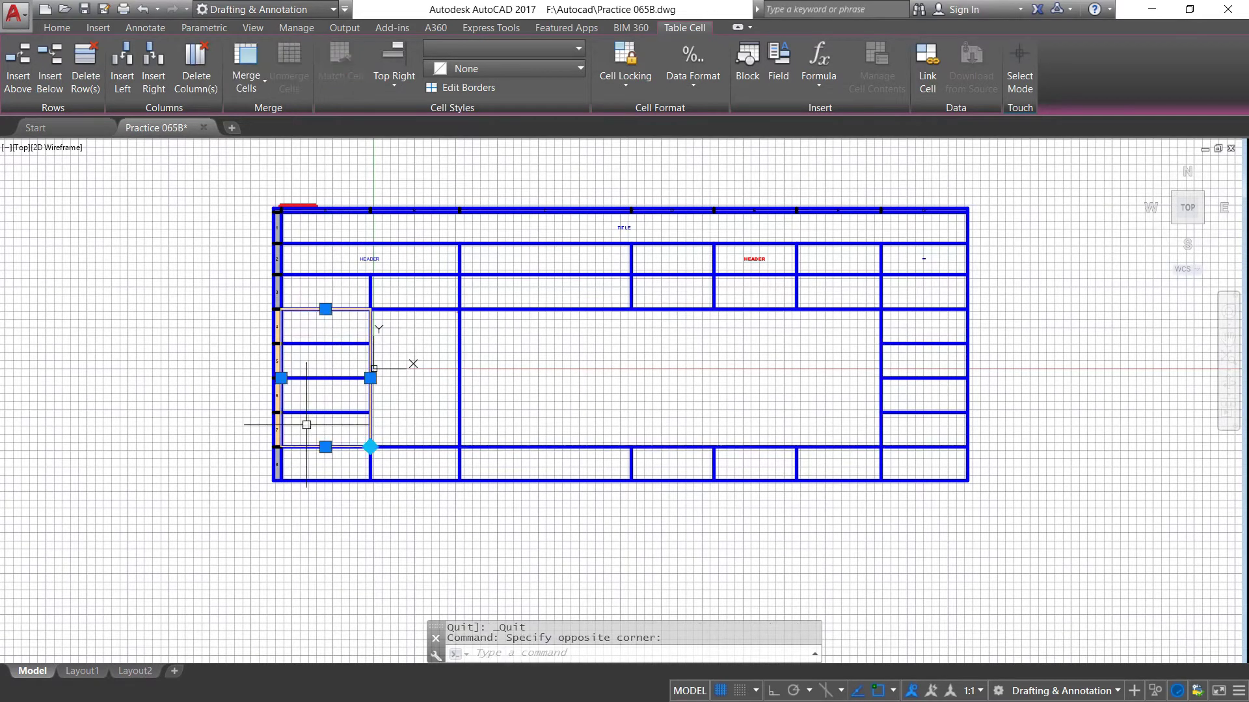
Step: Merge first-column rows 4–7 into one cell and row 3's last four cells by row
{"action": "left_click", "coordinate": [247, 81]}
{"action": "left_click", "coordinate": [221, 178]}
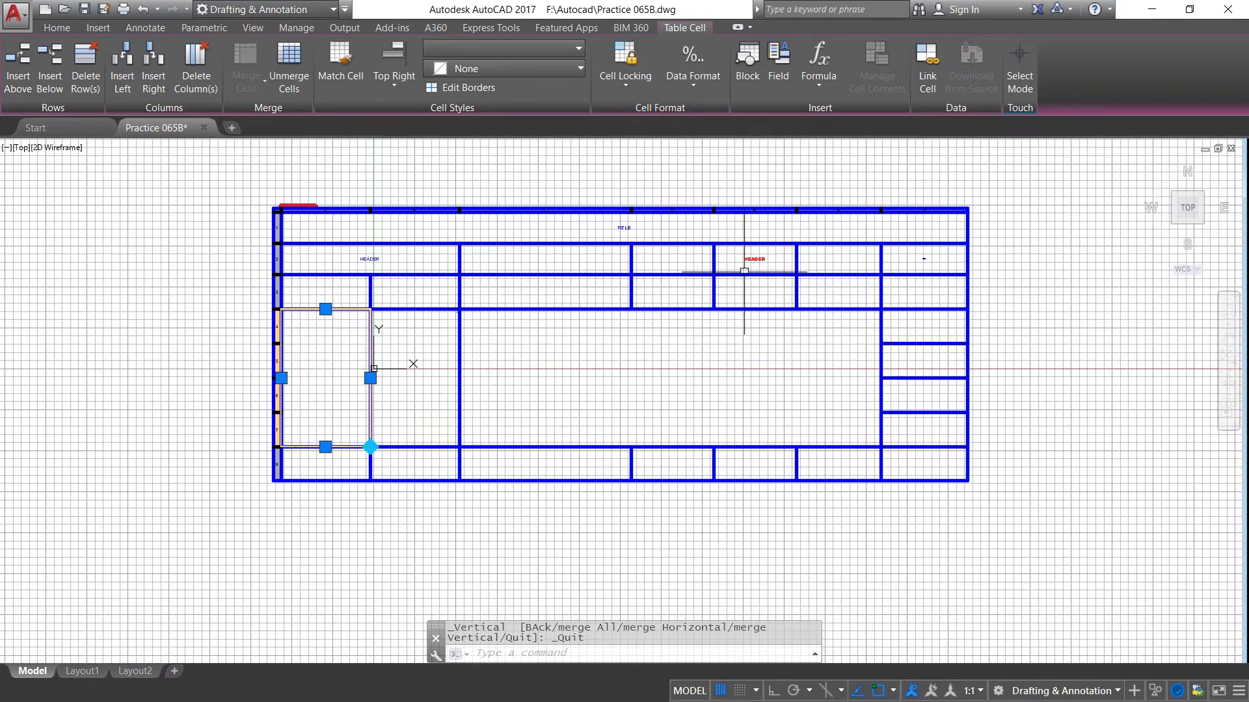
{"action": "left_click_drag", "start_coordinate": [647, 287], "coordinate": [889, 302]}
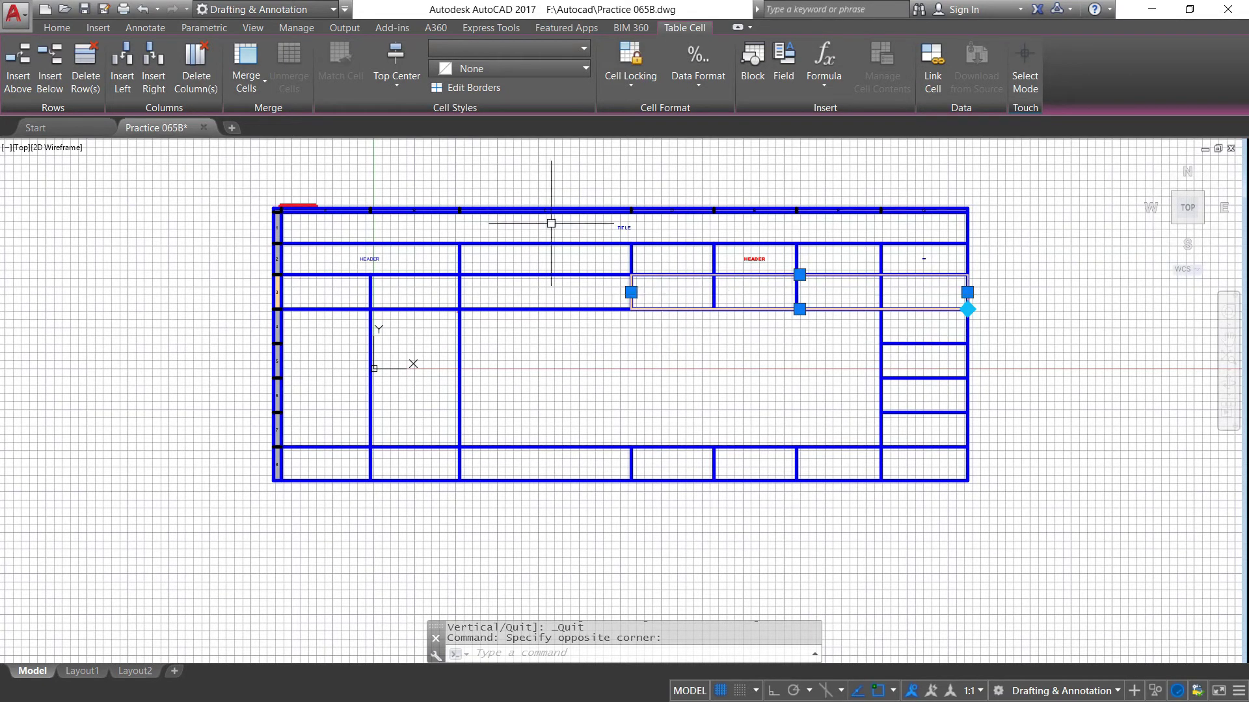
{"action": "left_click", "coordinate": [263, 82]}
{"action": "left_click", "coordinate": [217, 150]}
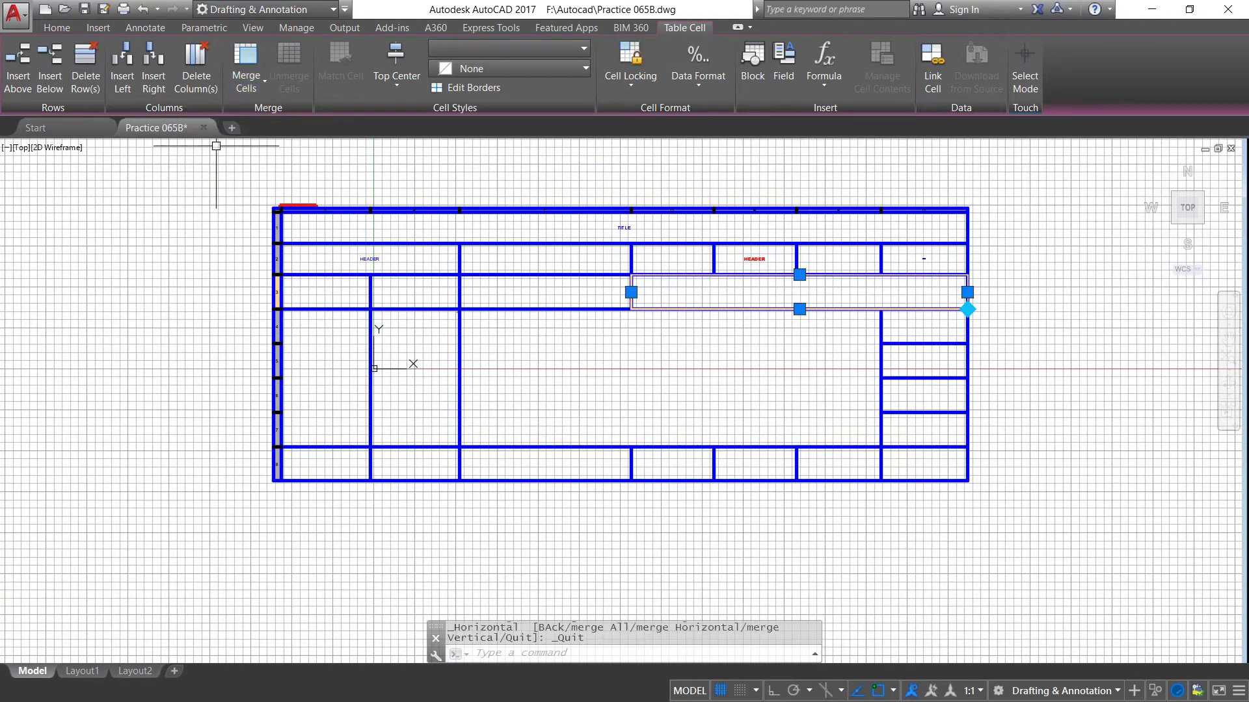
{"action": "scroll", "coordinate": [585, 330], "scroll_direction": "down", "scroll_amount": 2}
{"action": "scroll", "coordinate": [584, 330], "scroll_direction": "up", "scroll_amount": 2}
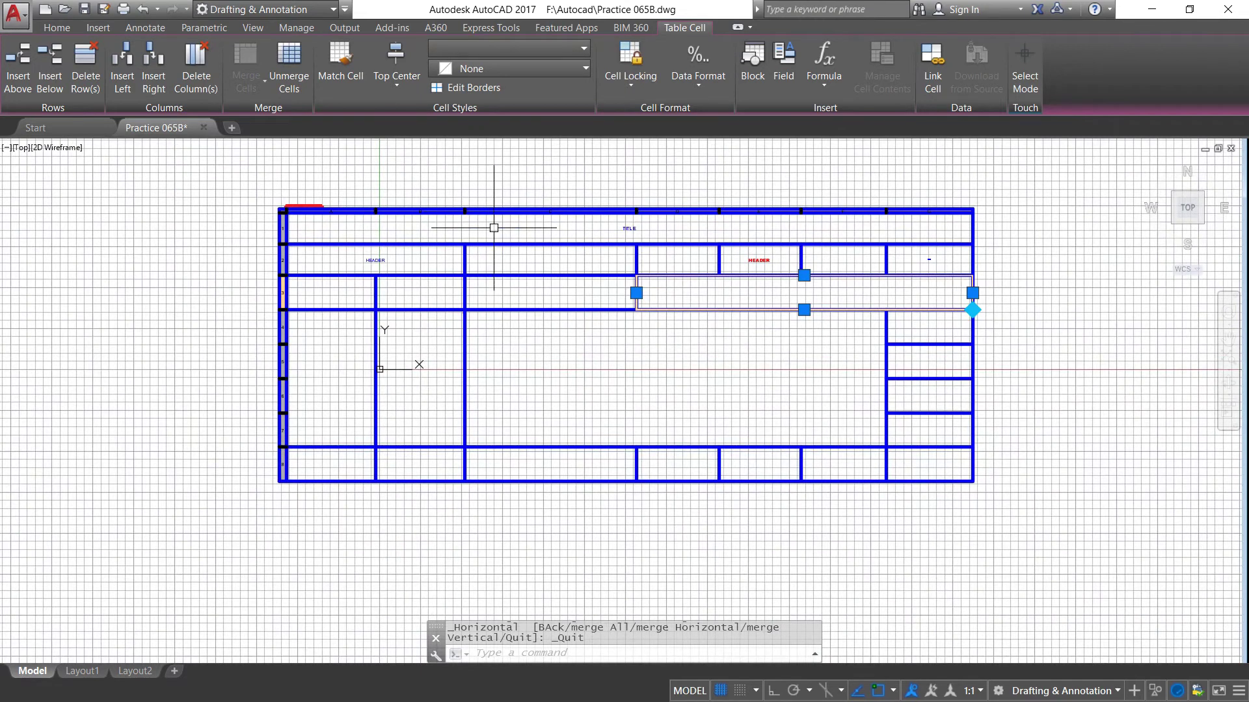
{"action": "middle_click_drag", "start_coordinate": [466, 225], "coordinate": [451, 224]}
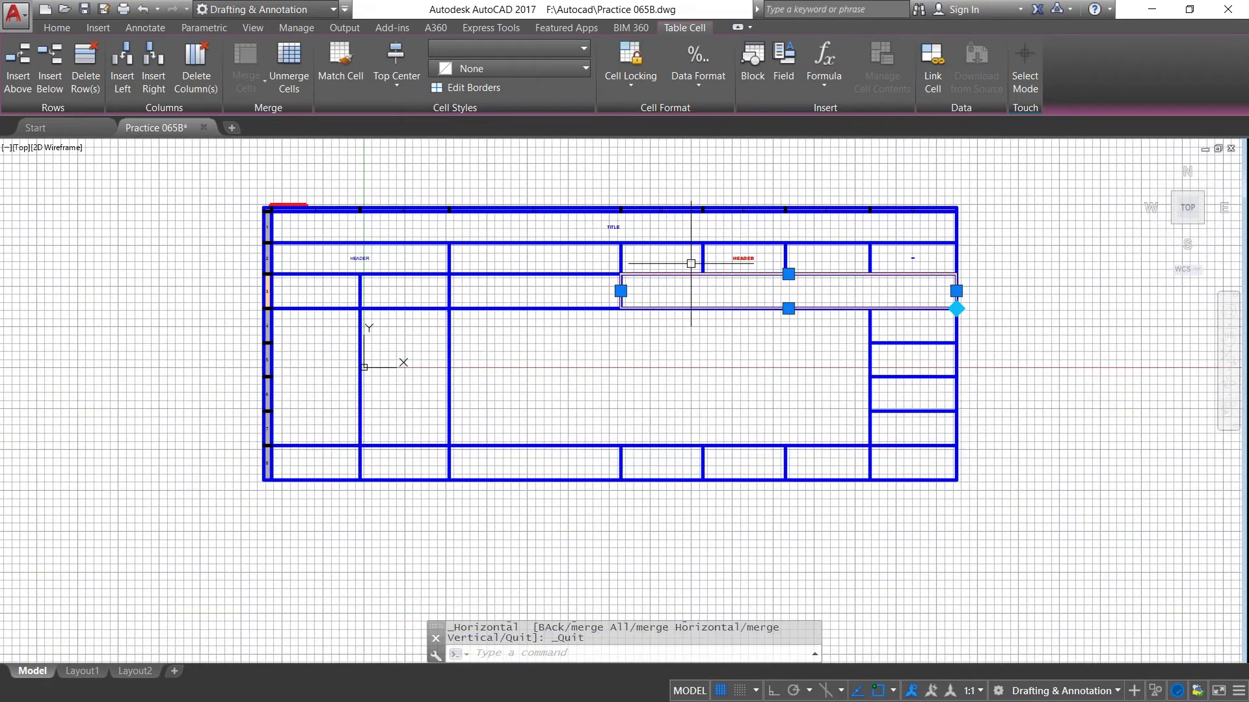
{"action": "key", "text": "Escape"}
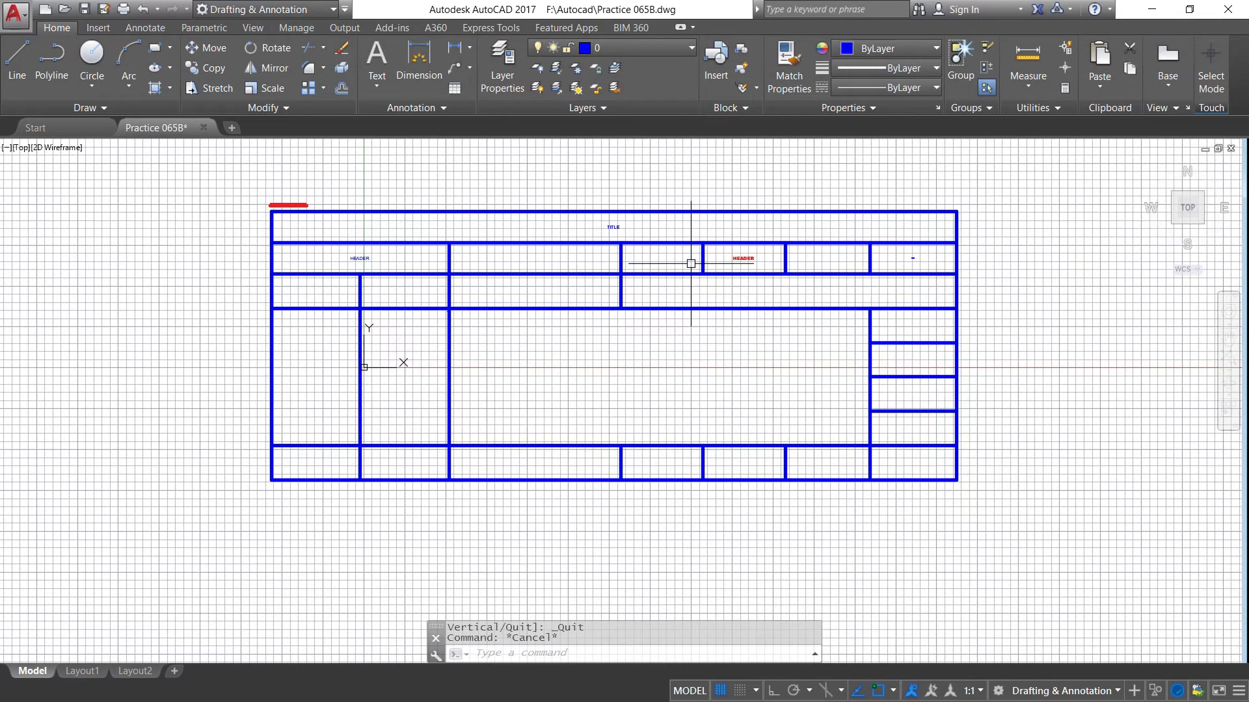
Step: Unmerge the C4–G7 block, the B4–B7 and A4–A7 cells, and the A2–B2 HEADER cell
{"action": "scroll", "coordinate": [656, 282], "scroll_direction": "up", "scroll_amount": 2}
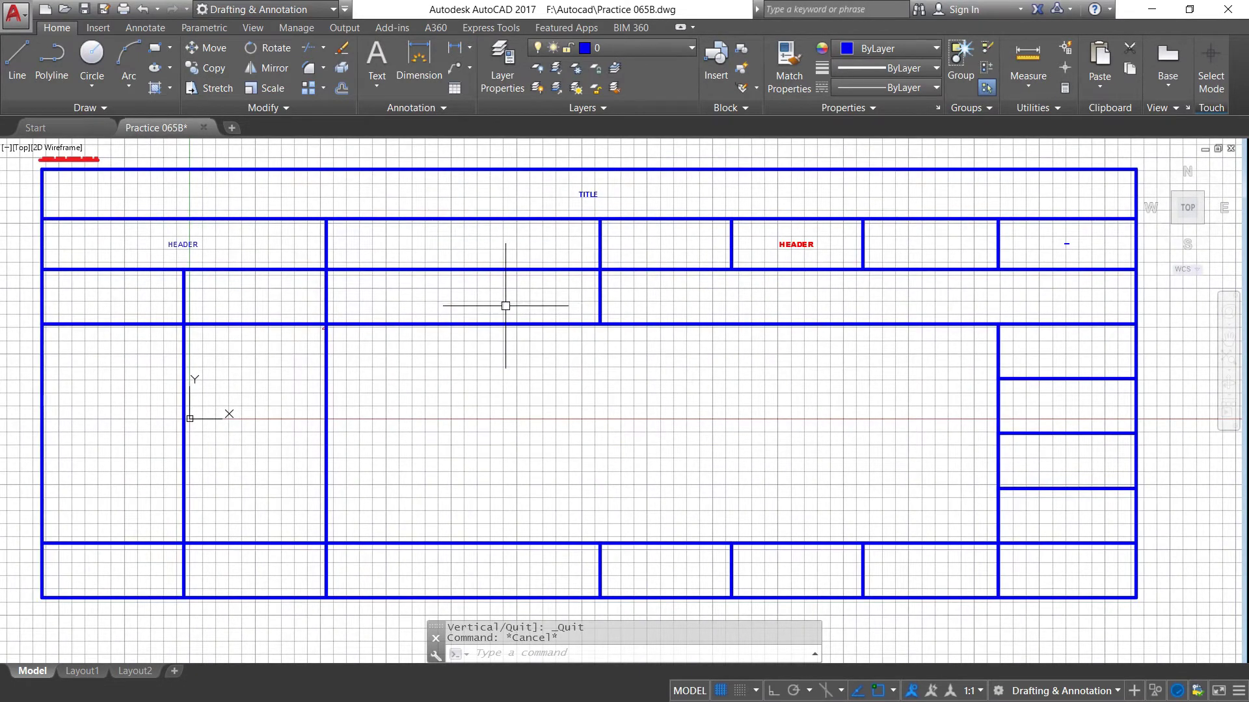
{"action": "left_click", "coordinate": [485, 362]}
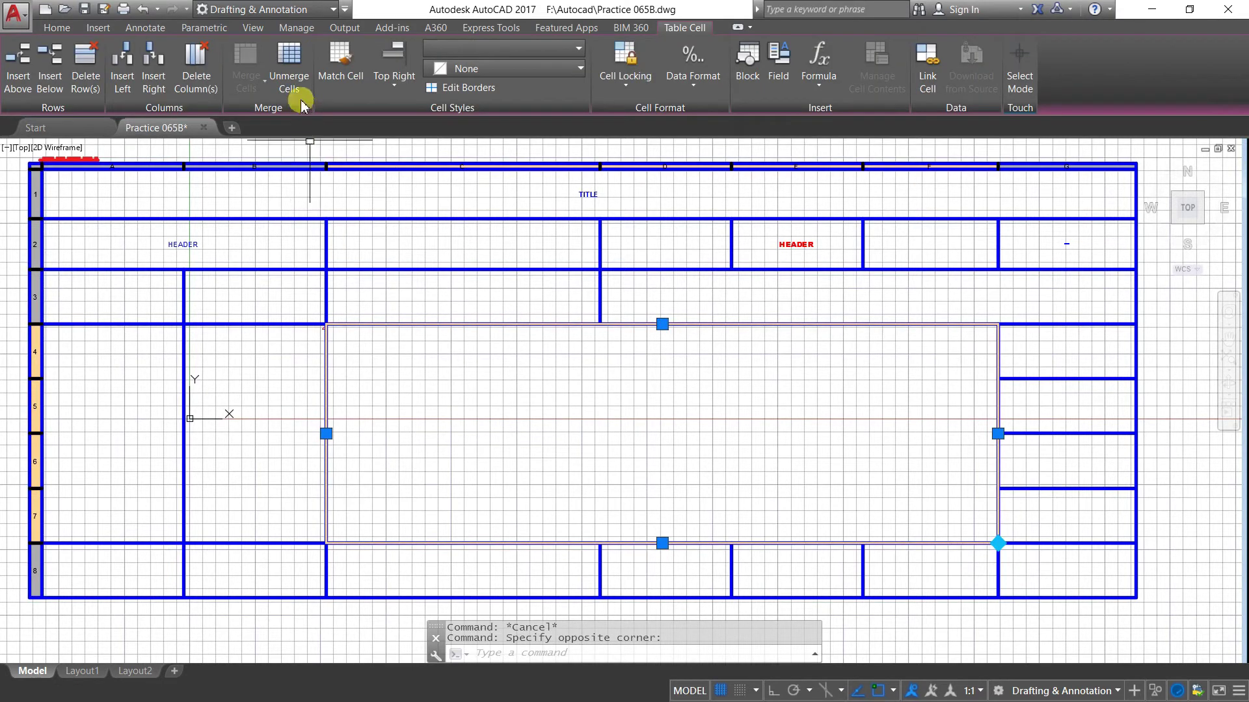
{"action": "left_click", "coordinate": [290, 78]}
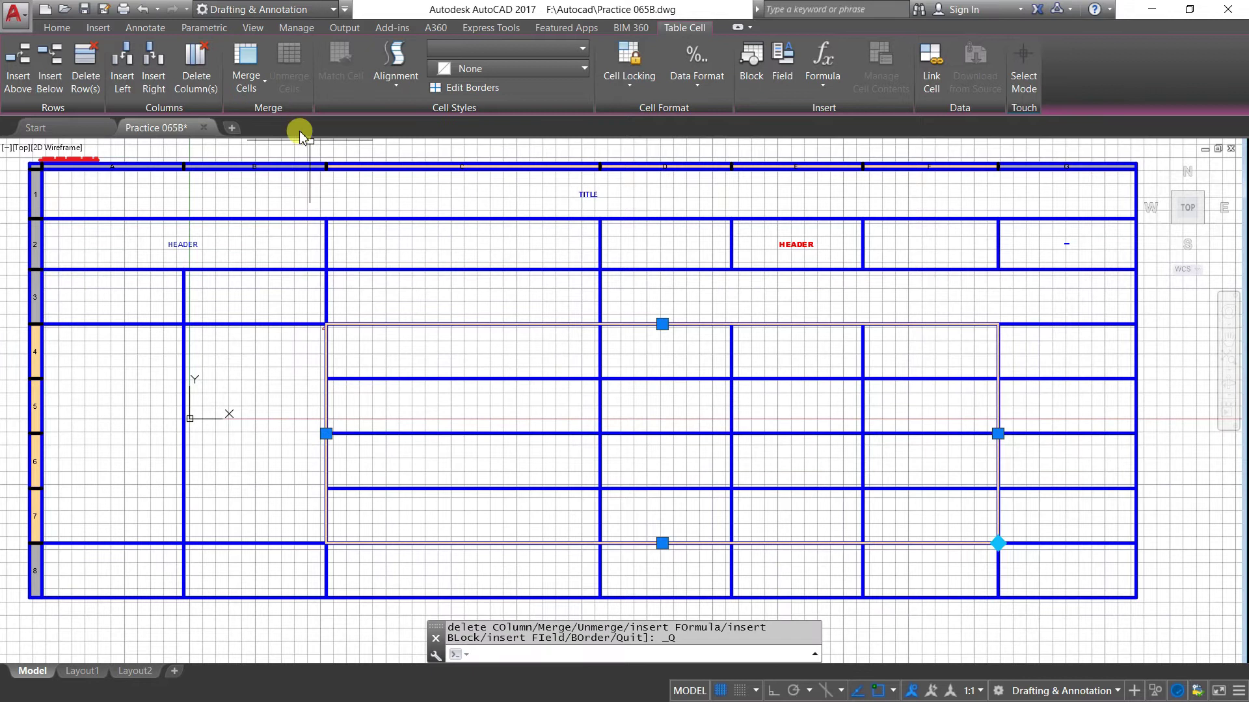
{"action": "left_click", "coordinate": [279, 363]}
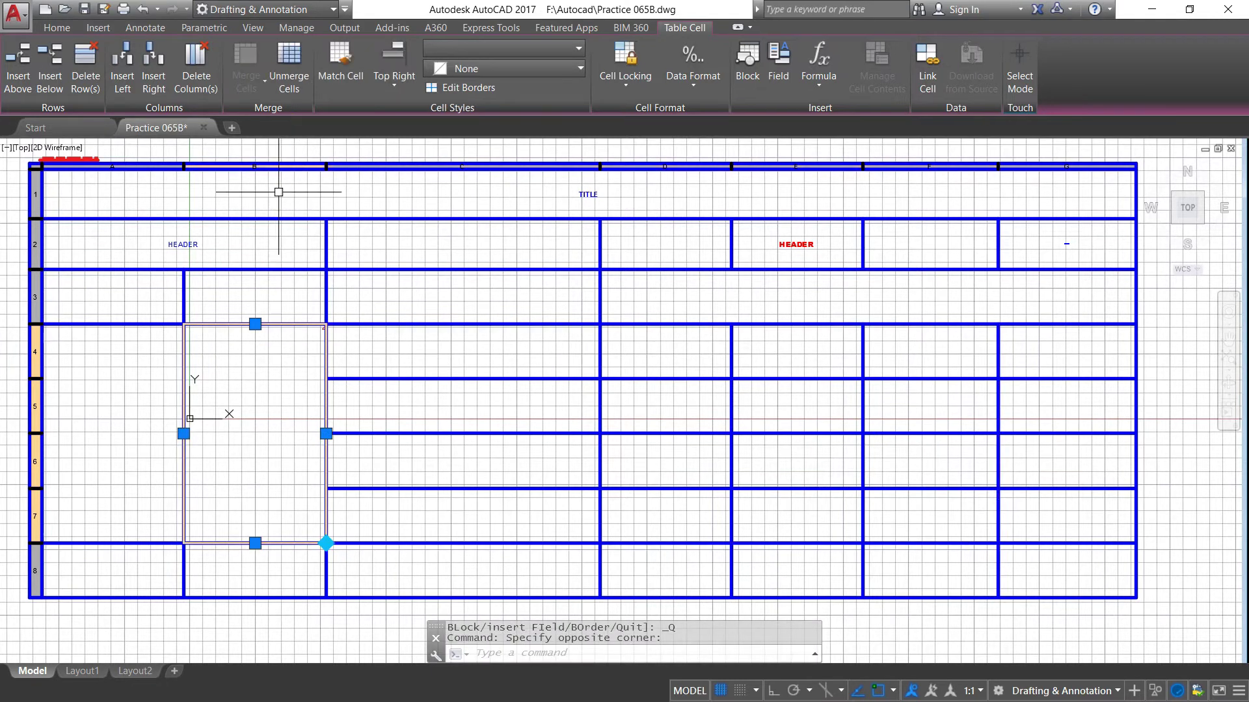
{"action": "left_click", "coordinate": [291, 71]}
{"action": "left_click", "coordinate": [126, 362]}
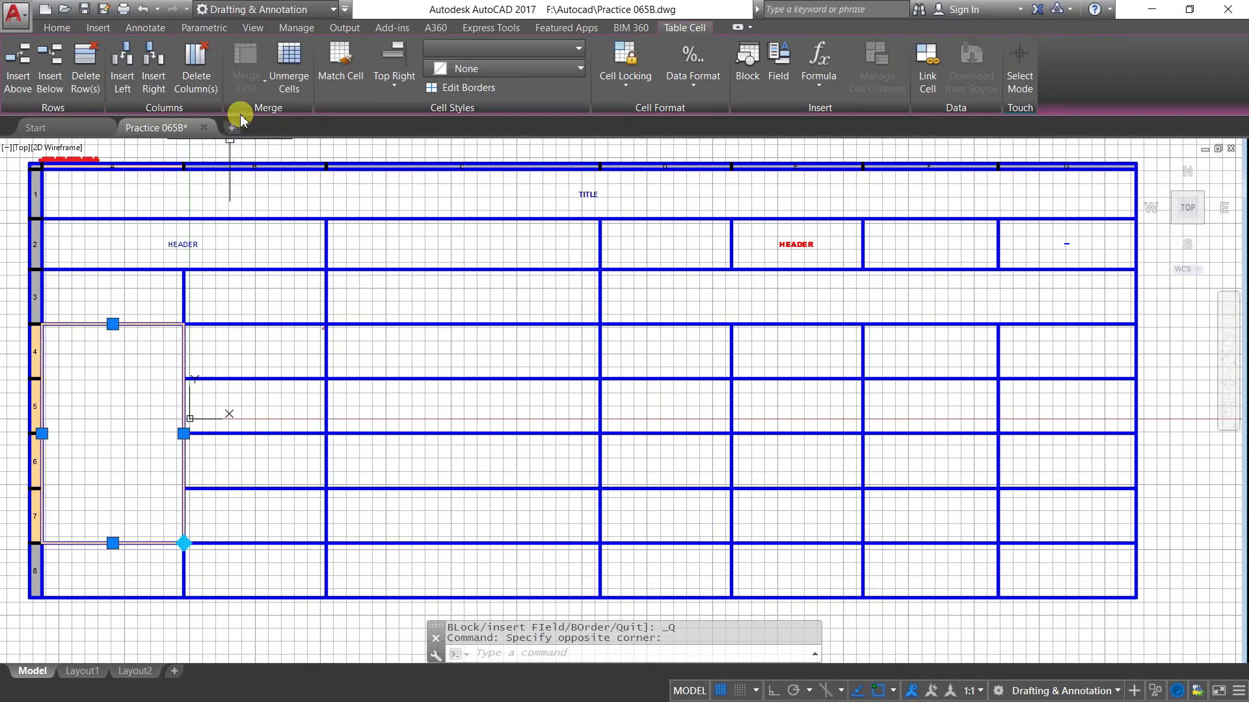
{"action": "left_click", "coordinate": [286, 65]}
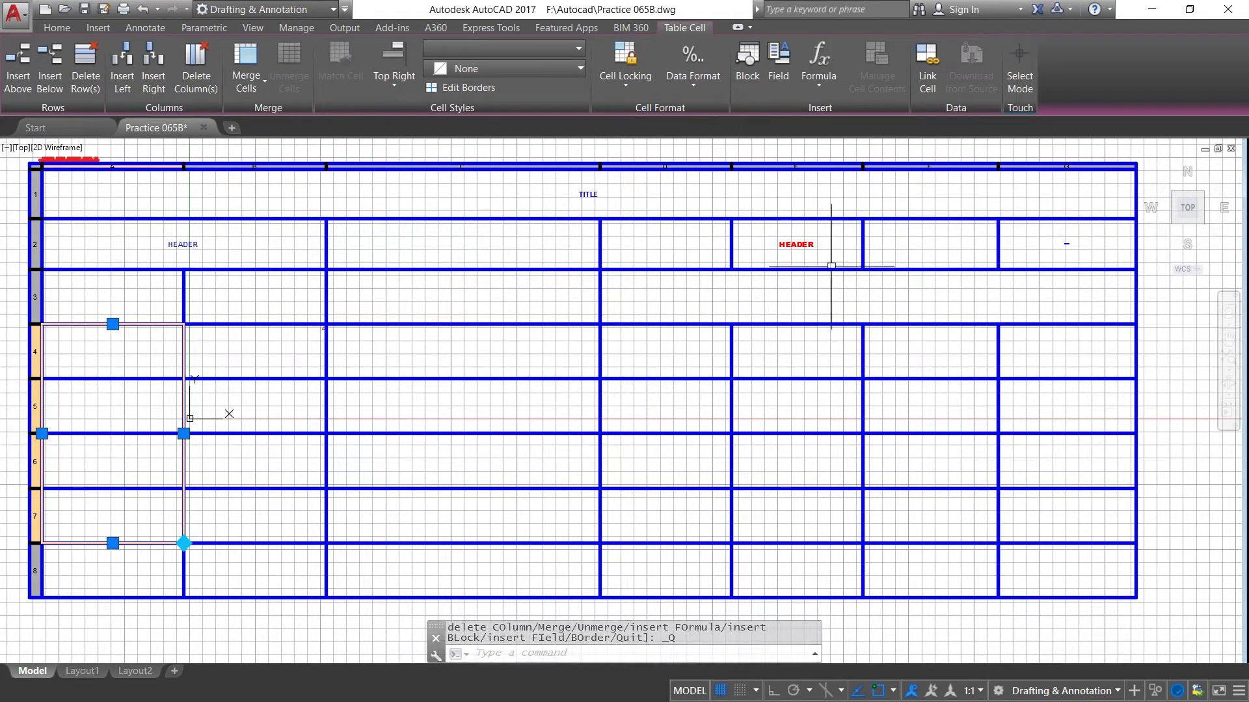
{"action": "left_click", "coordinate": [278, 251]}
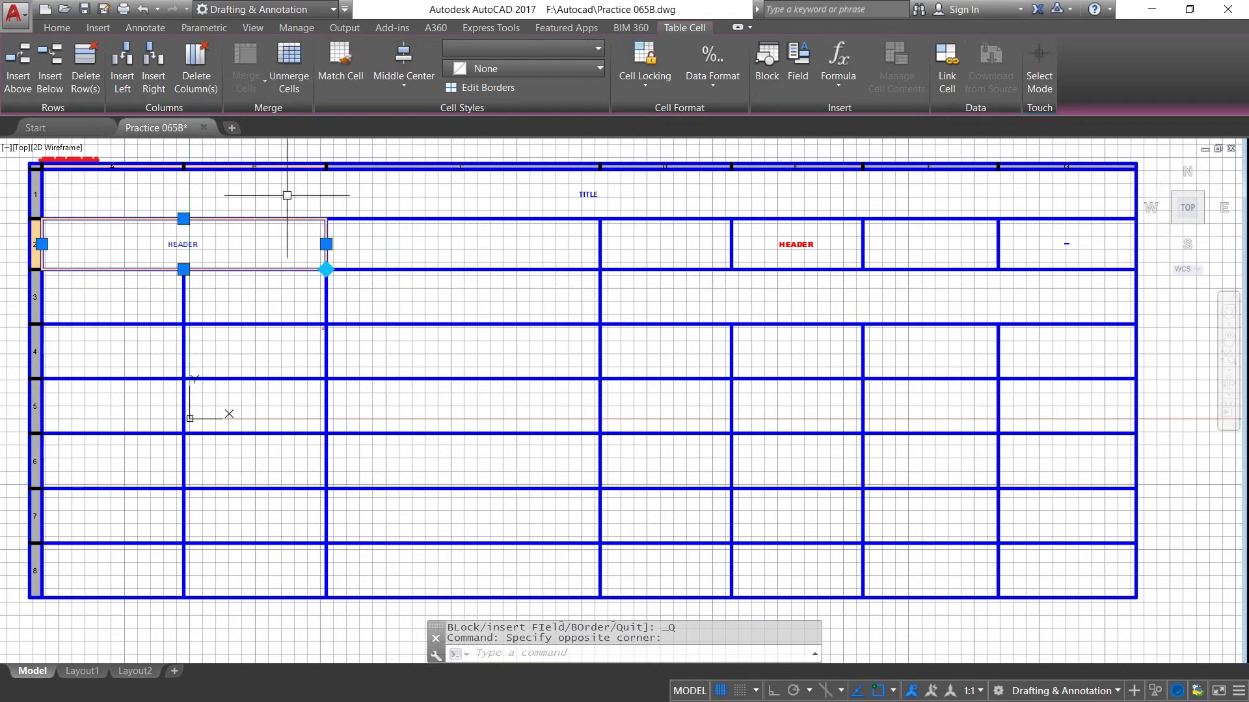
{"action": "left_click", "coordinate": [294, 65]}
{"action": "scroll", "coordinate": [641, 301], "scroll_direction": "down", "scroll_amount": 2}
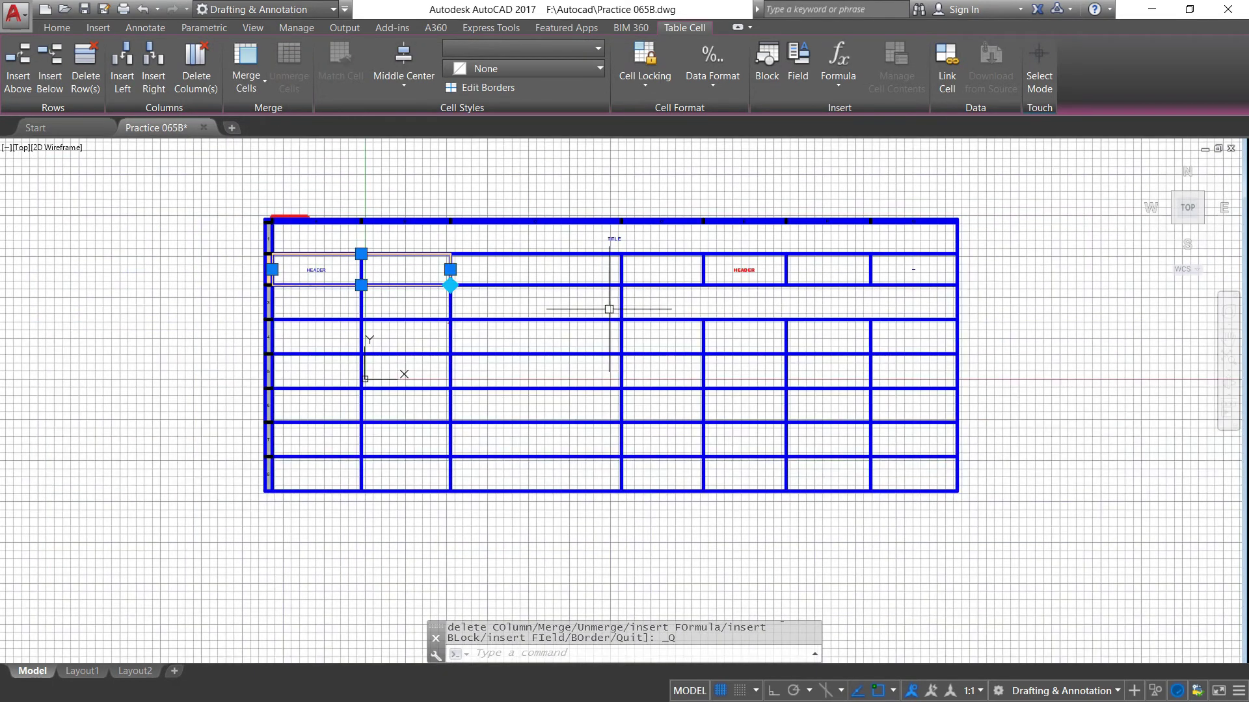
{"action": "scroll", "coordinate": [611, 307], "scroll_direction": "up", "scroll_amount": 2}
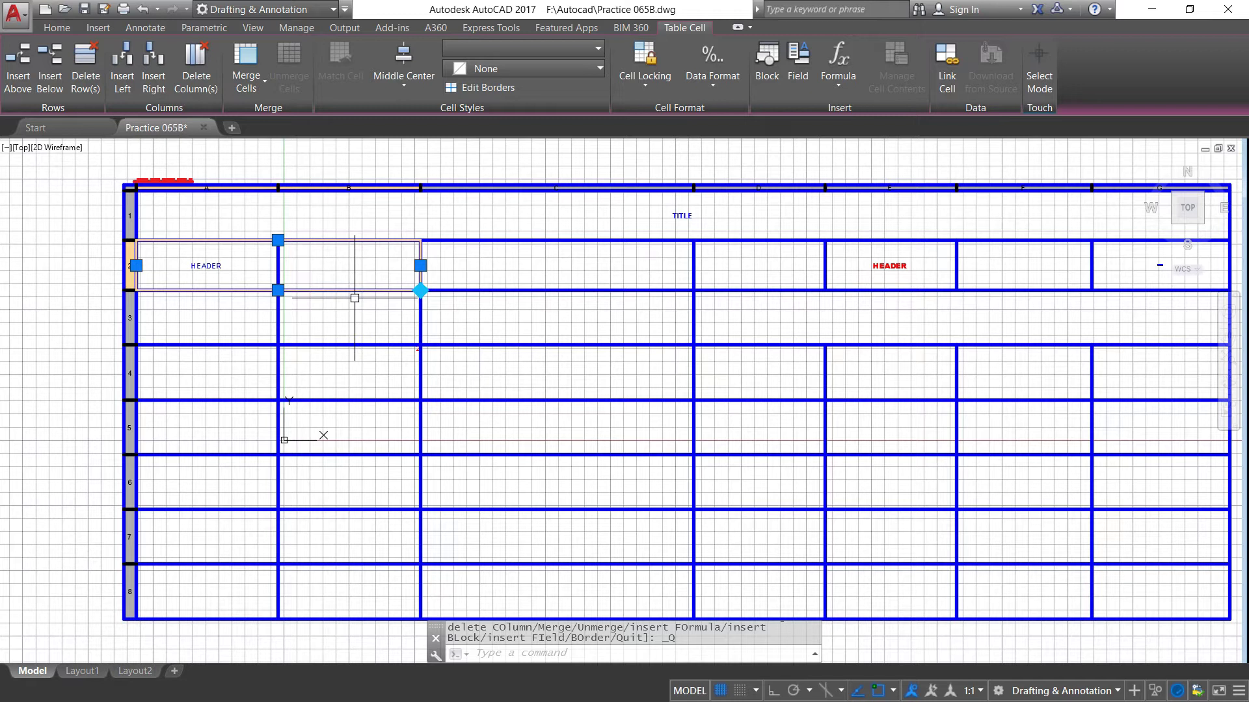
{"action": "key", "text": "Escape"}
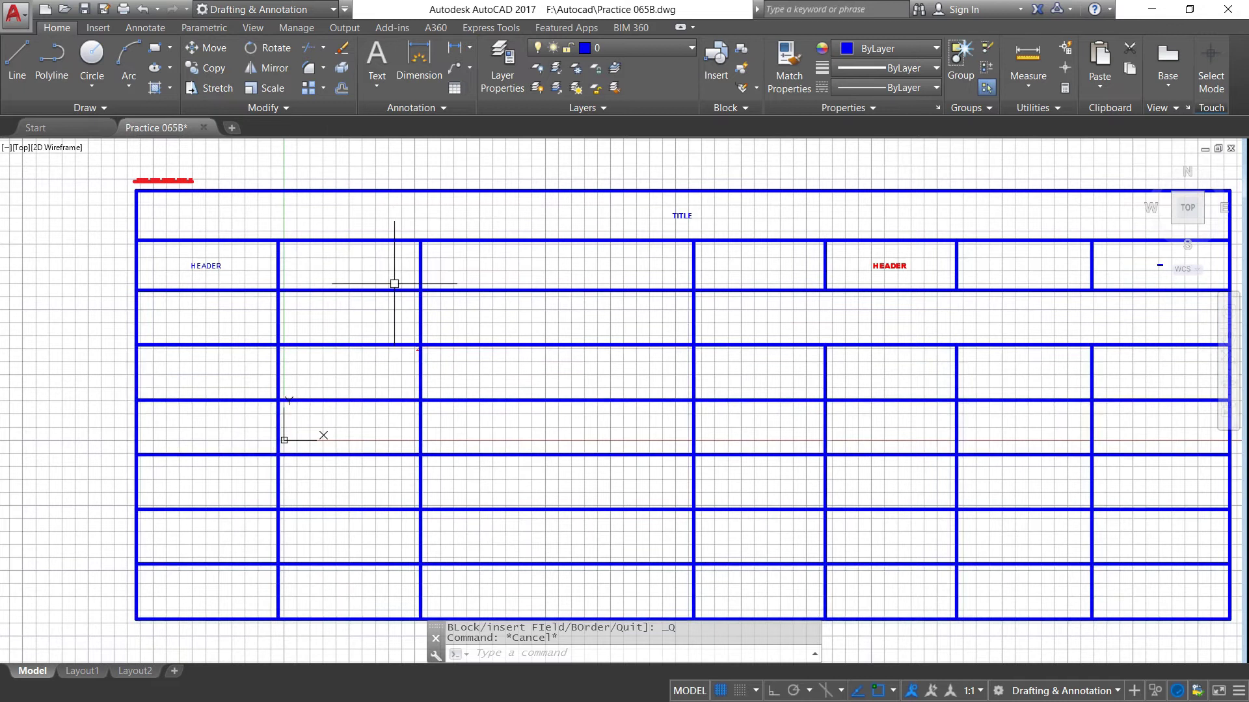
{"action": "left_click", "coordinate": [398, 247]}
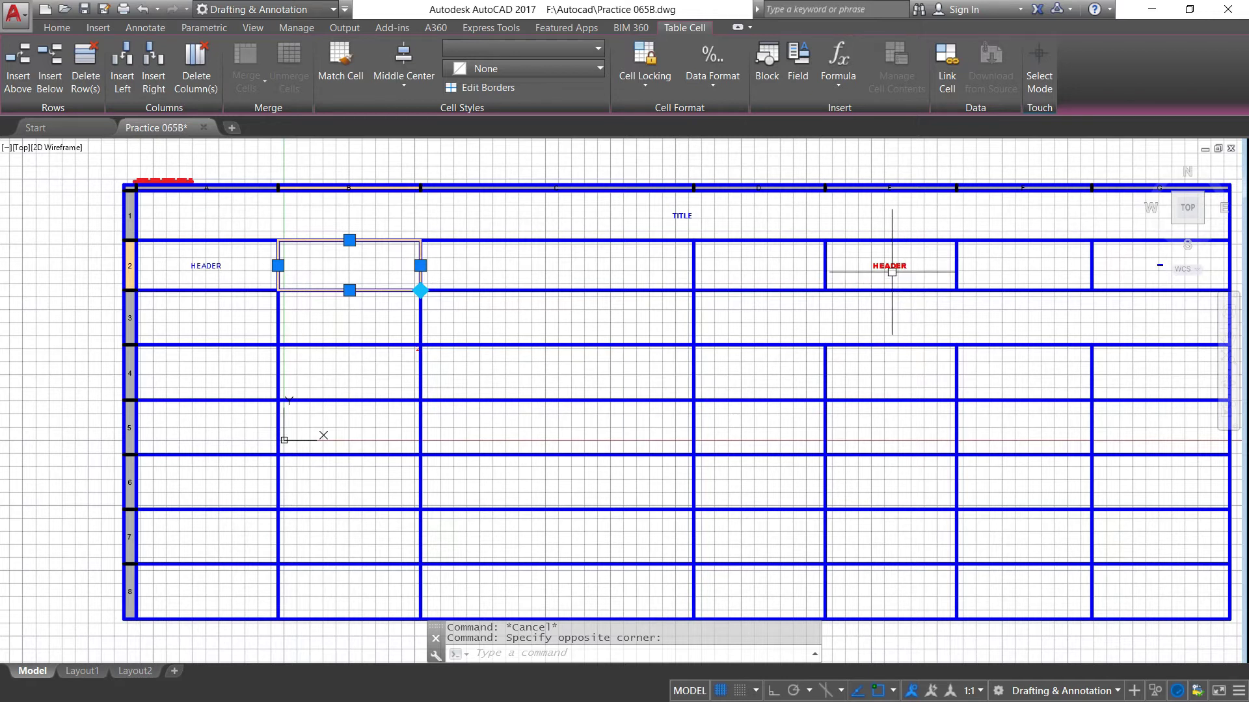
{"action": "left_click", "coordinate": [890, 278]}
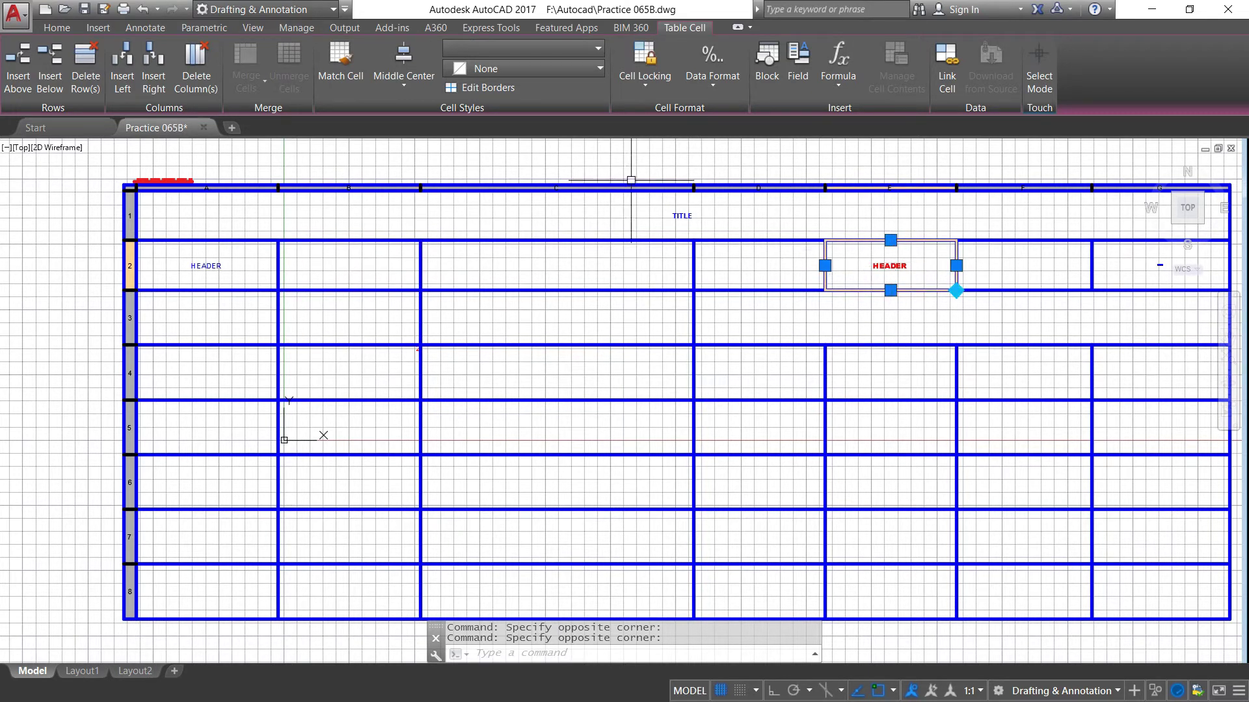
{"action": "left_click", "coordinate": [335, 62]}
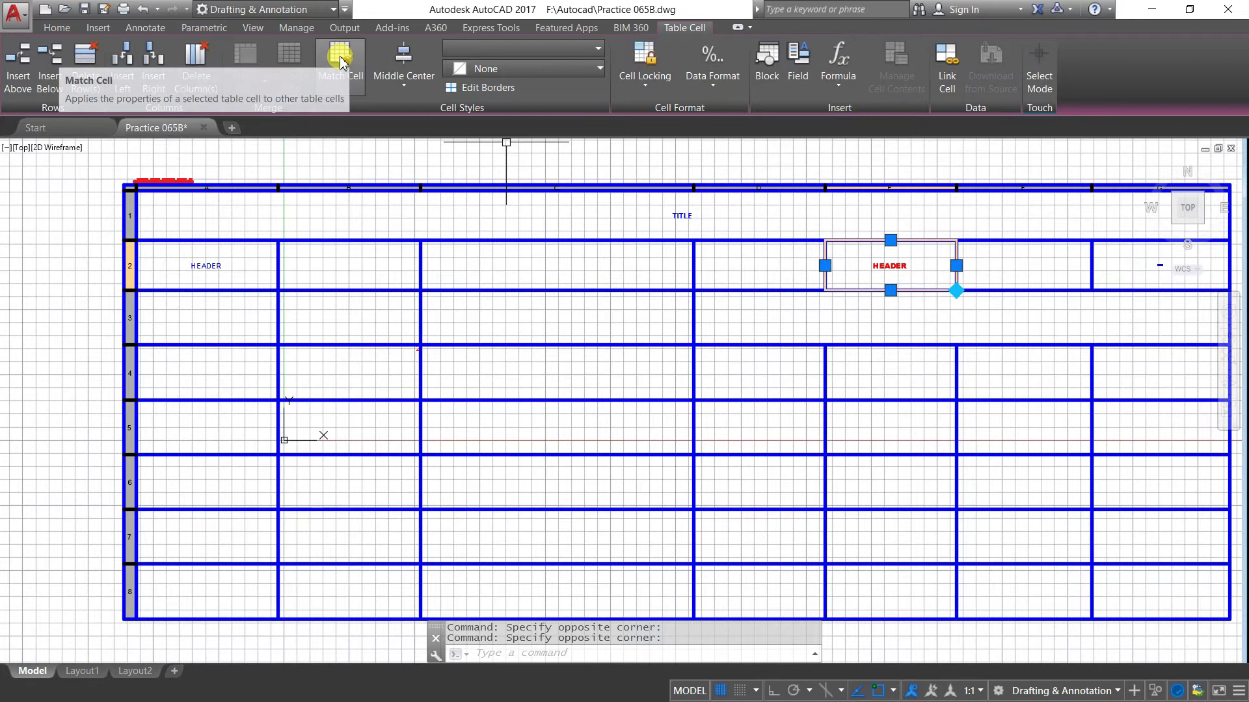
{"action": "left_click", "coordinate": [339, 60]}
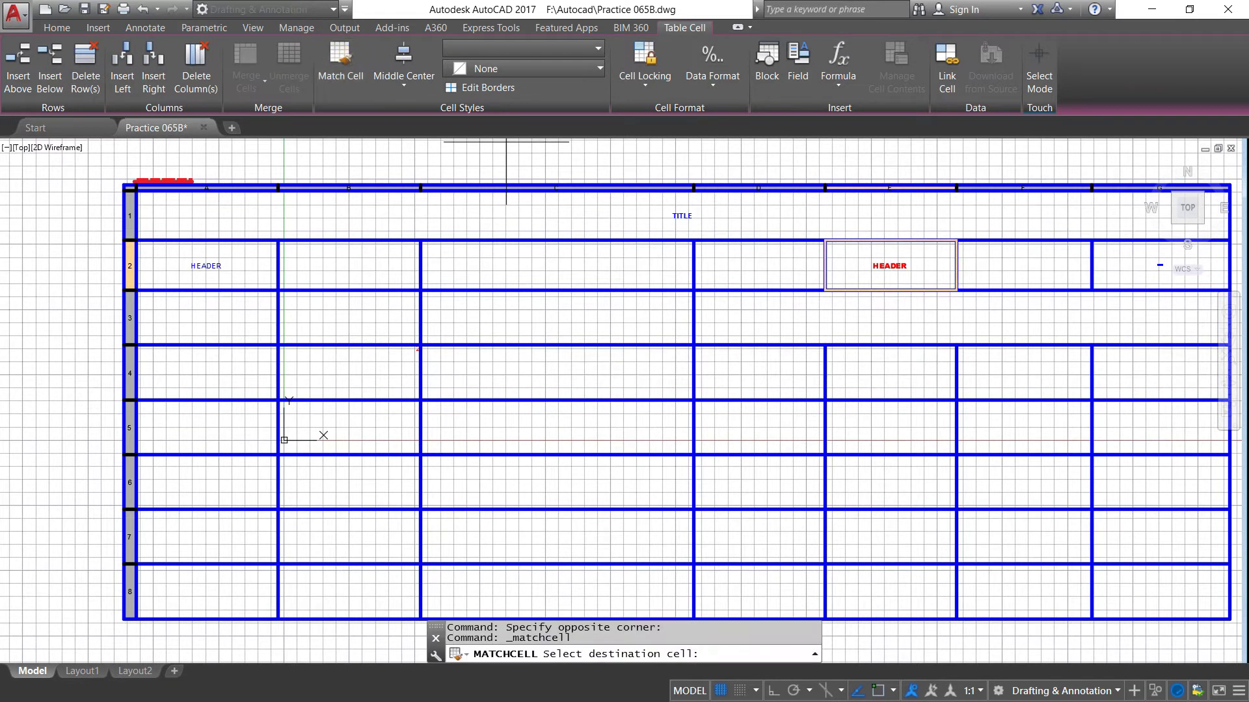
{"action": "left_click", "coordinate": [558, 615]}
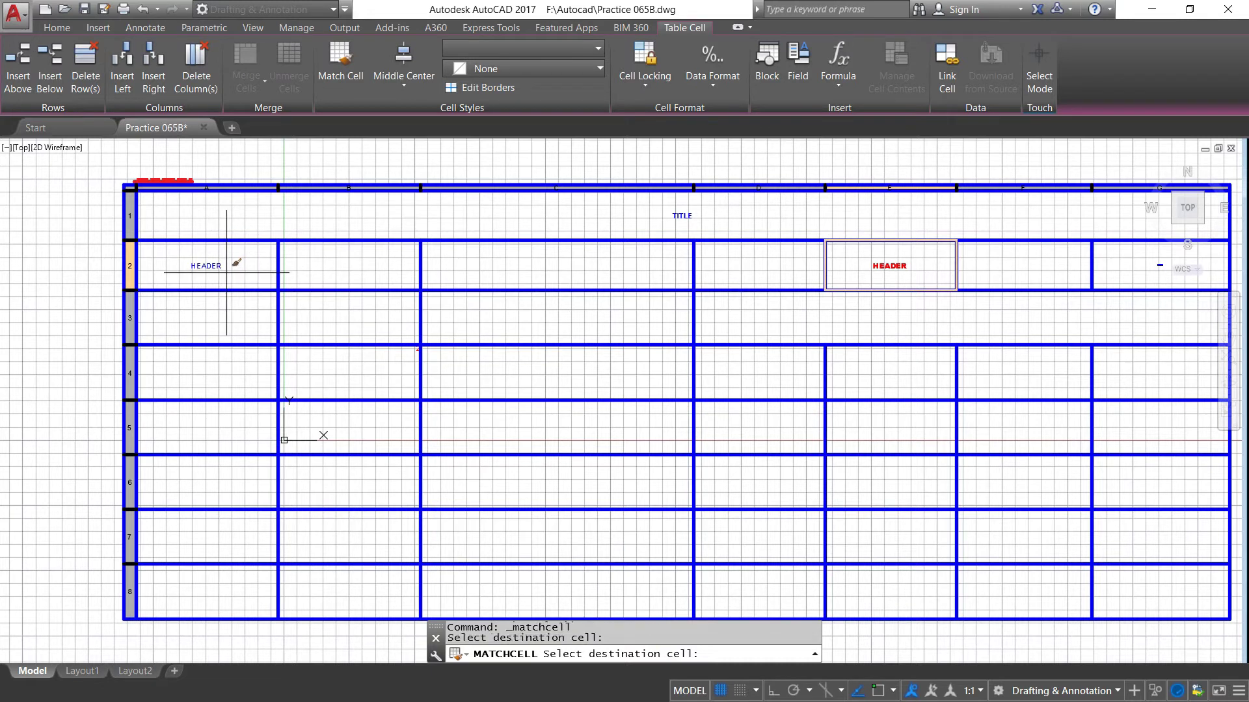
{"action": "left_click", "coordinate": [211, 265]}
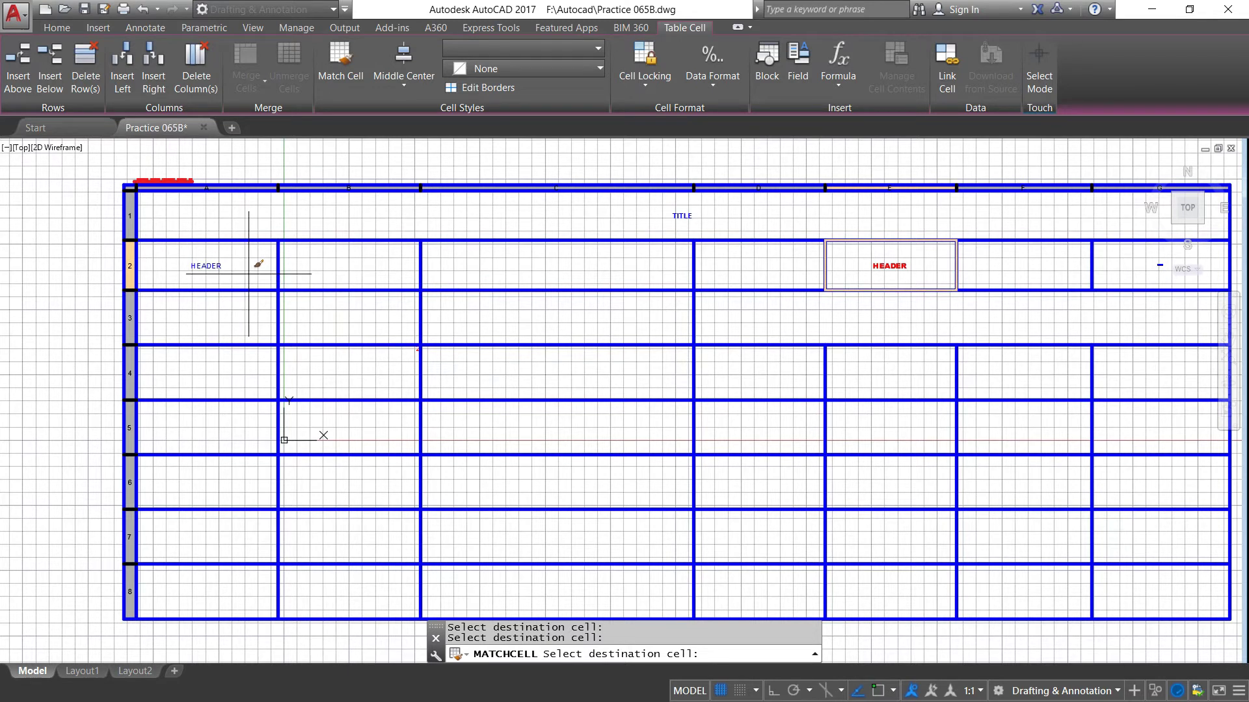
{"action": "key", "text": "Escape"}
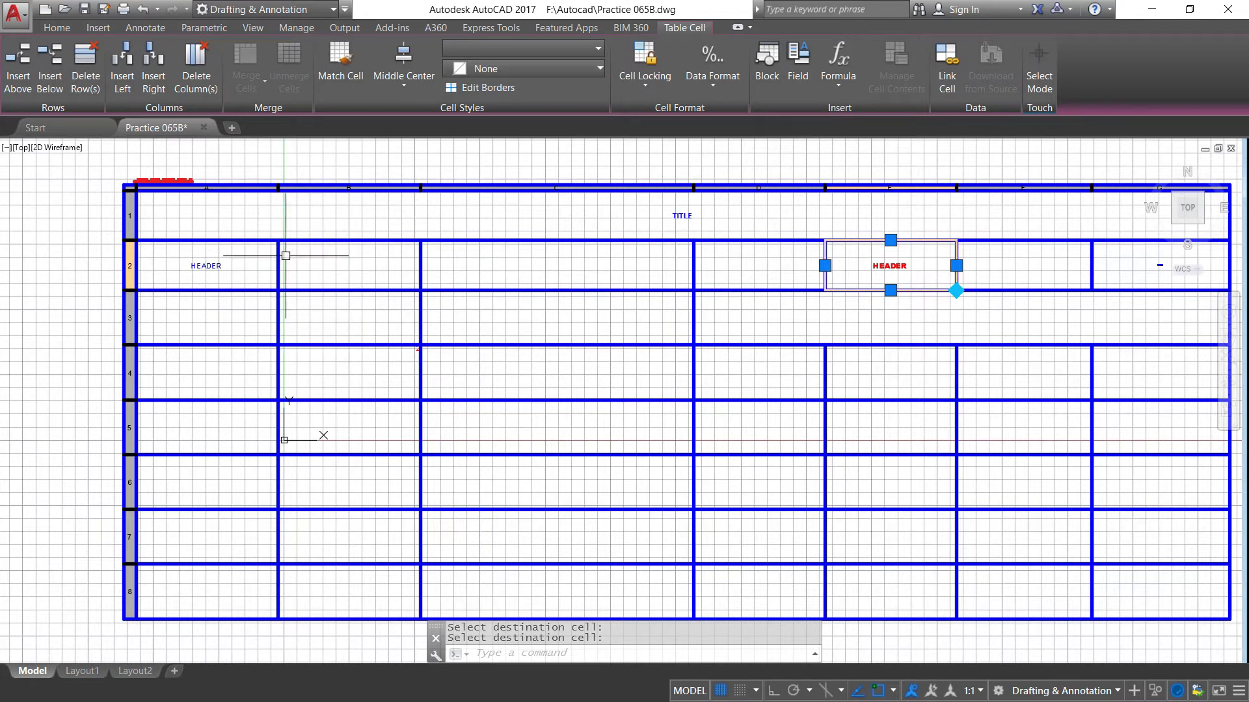
{"action": "key", "text": "Return"}
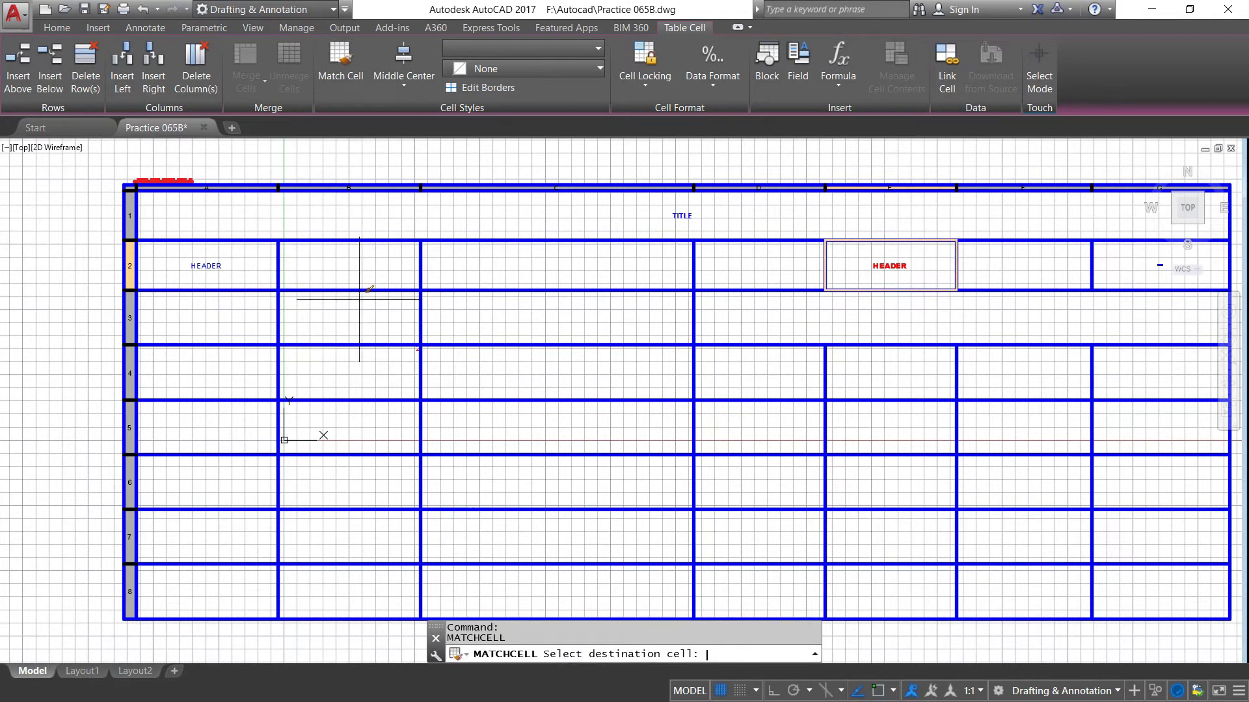
{"action": "left_click", "coordinate": [215, 271]}
{"action": "left_click", "coordinate": [224, 277]}
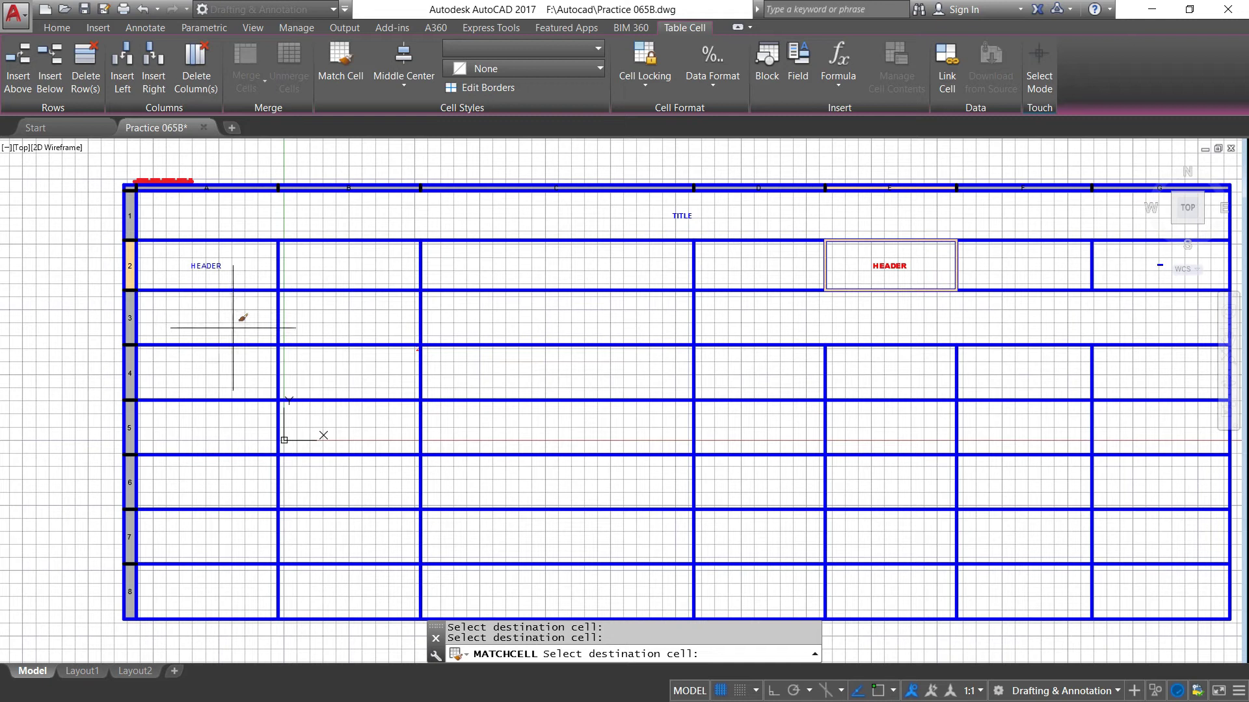
{"action": "key", "text": "Escape"}
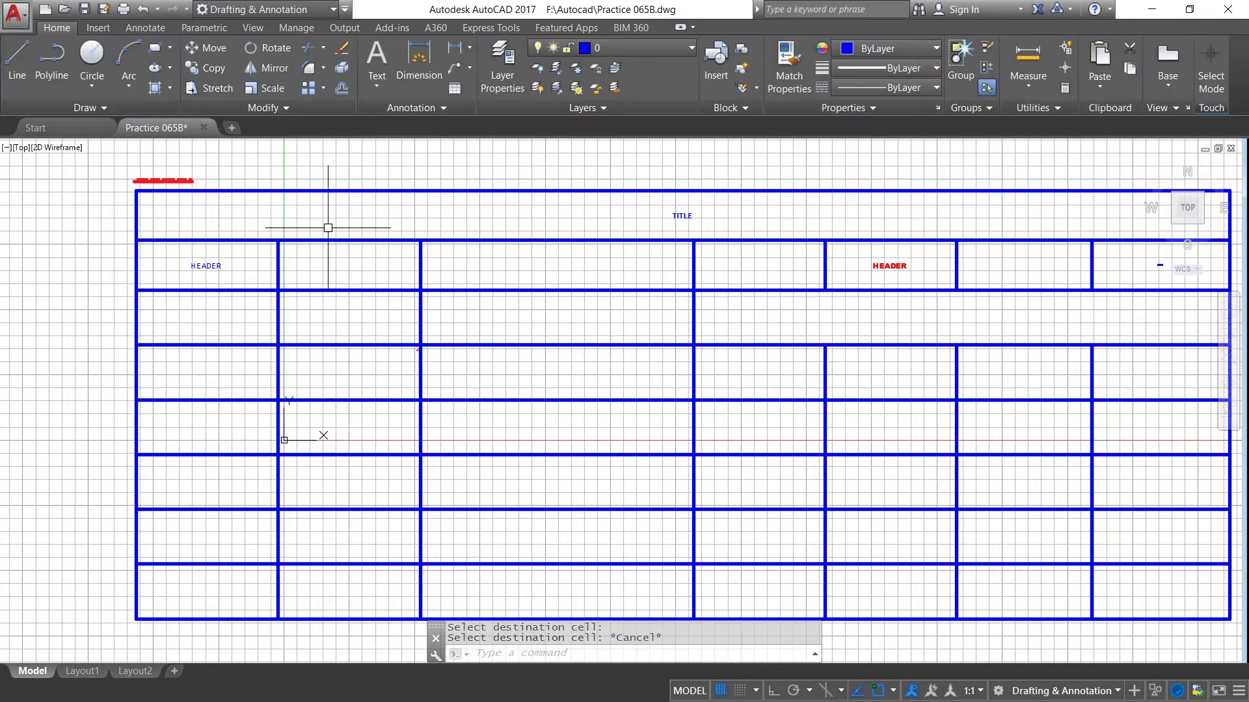
{"action": "scroll", "coordinate": [267, 257], "scroll_direction": "down", "scroll_amount": 2}
{"action": "scroll", "coordinate": [518, 270], "scroll_direction": "up", "scroll_amount": 2}
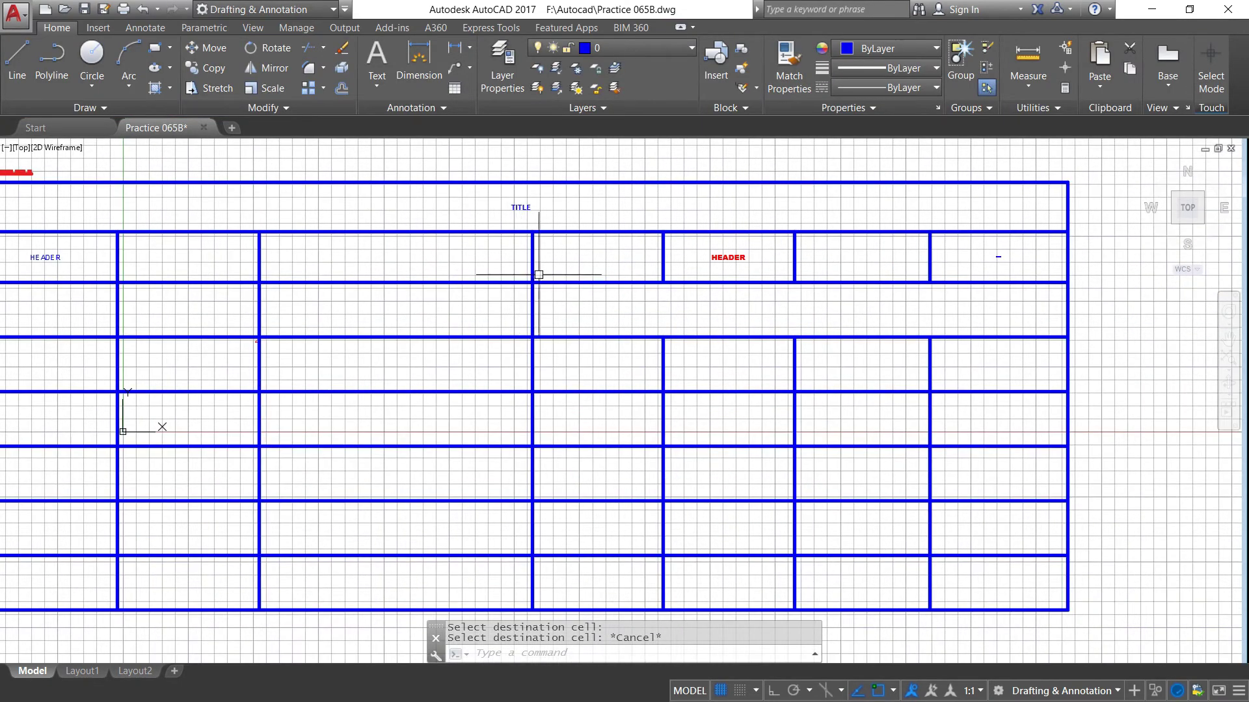
Step: Try editing cell A4 and dismiss the invalid cell value warning
{"action": "scroll", "coordinate": [605, 270], "scroll_direction": "down", "scroll_amount": 2}
{"action": "scroll", "coordinate": [283, 297], "scroll_direction": "up", "scroll_amount": 2}
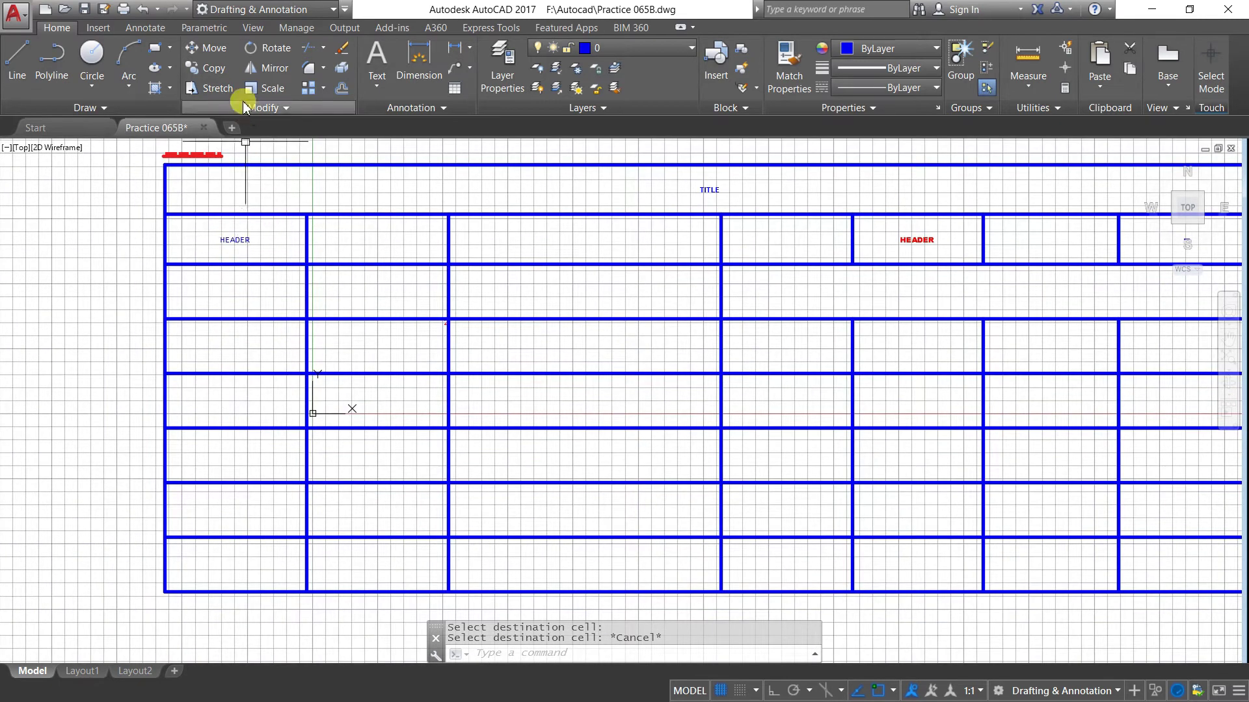
{"action": "left_click", "coordinate": [255, 345]}
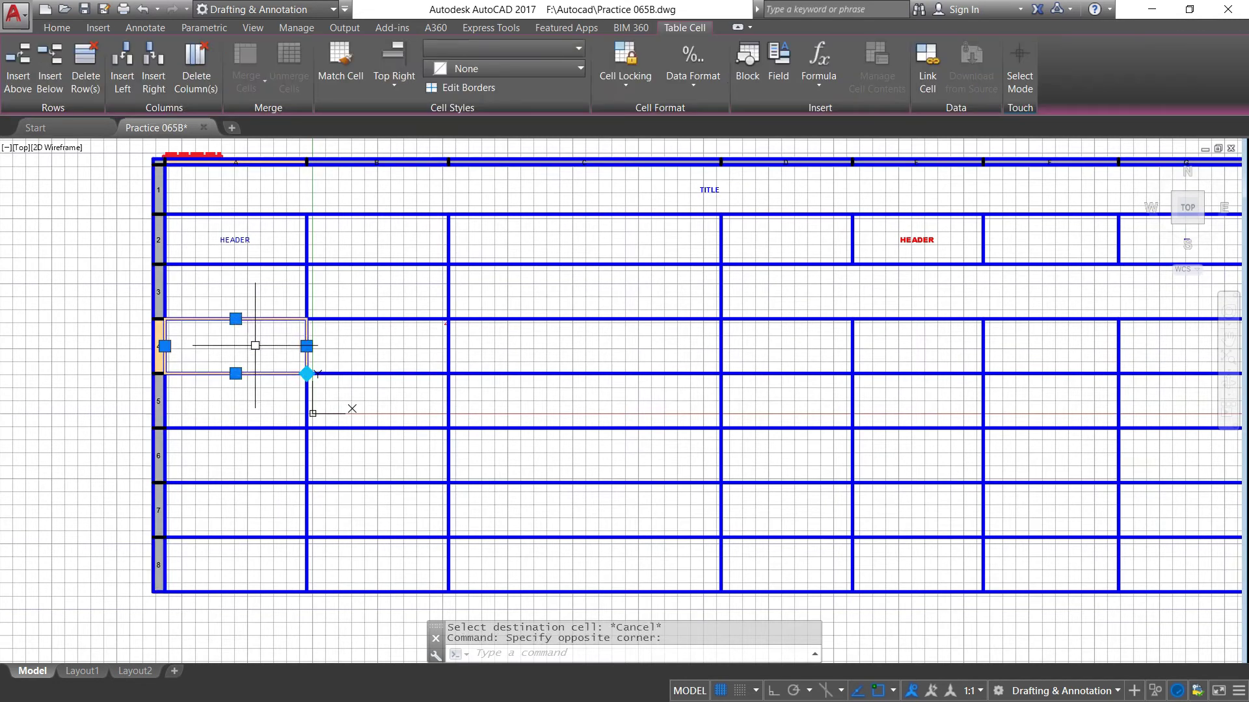
{"action": "key", "text": "Escape"}
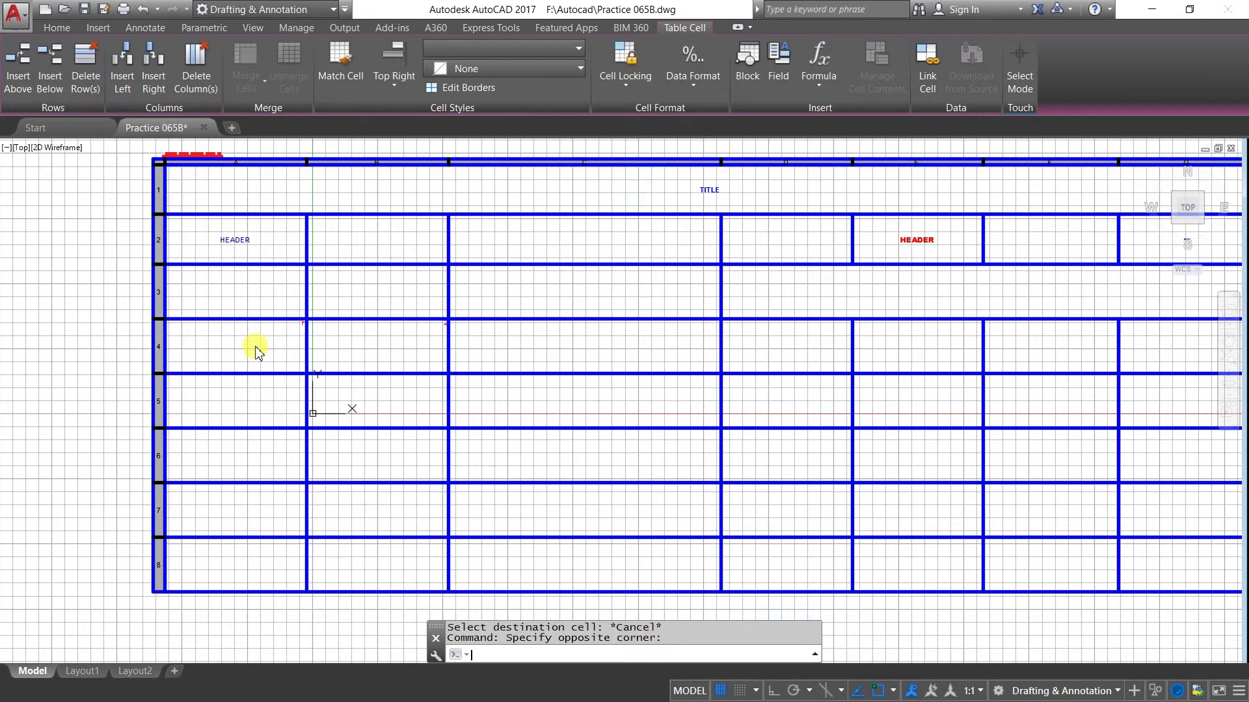
{"action": "double_click", "coordinate": [256, 350]}
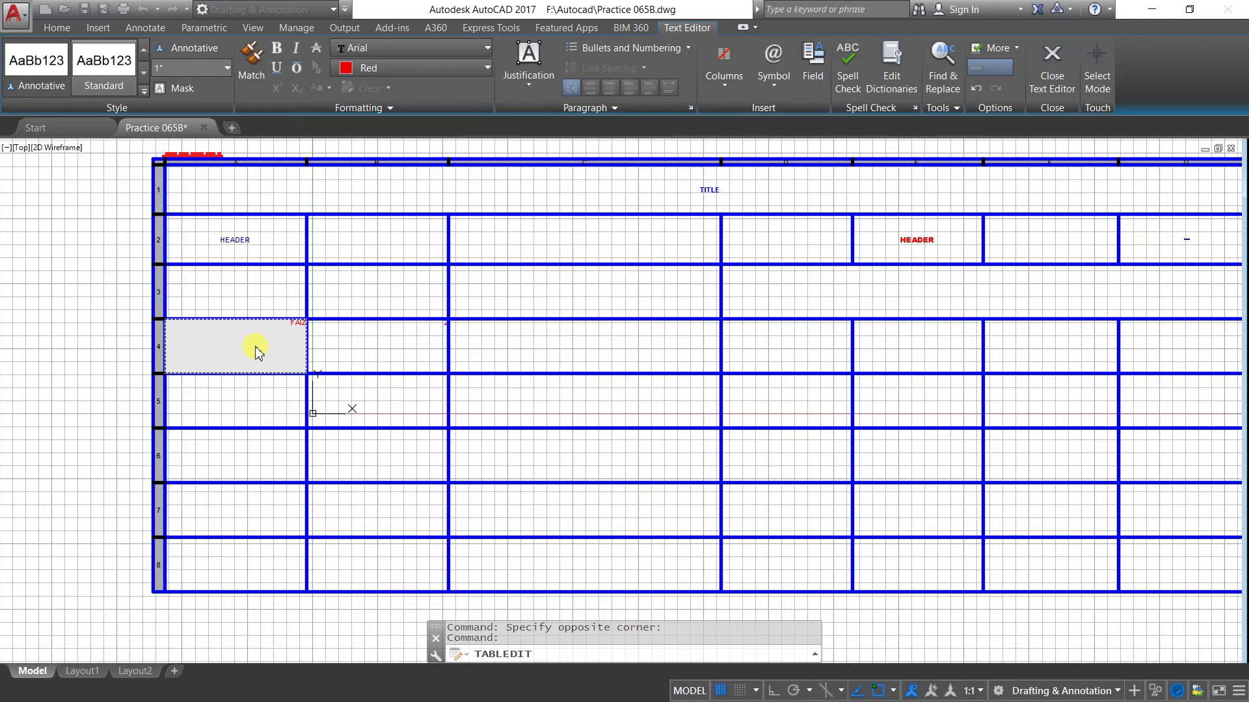
{"action": "left_click", "coordinate": [264, 376]}
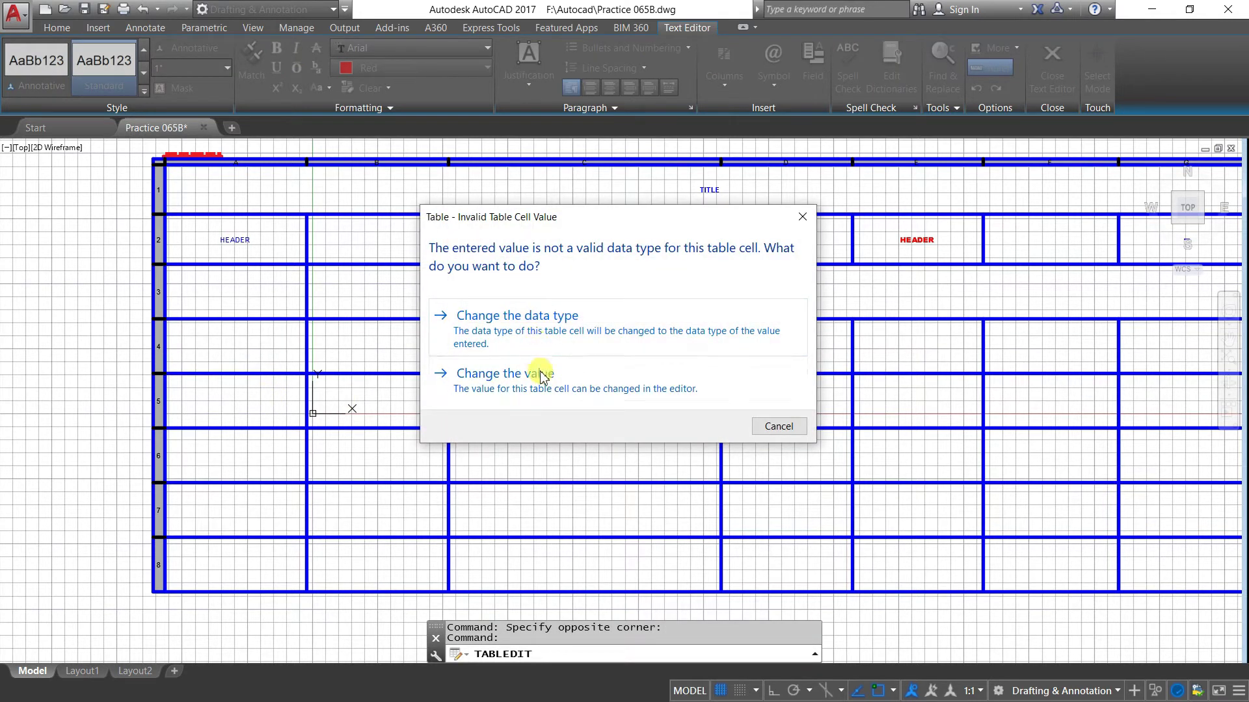
{"action": "left_click", "coordinate": [775, 432]}
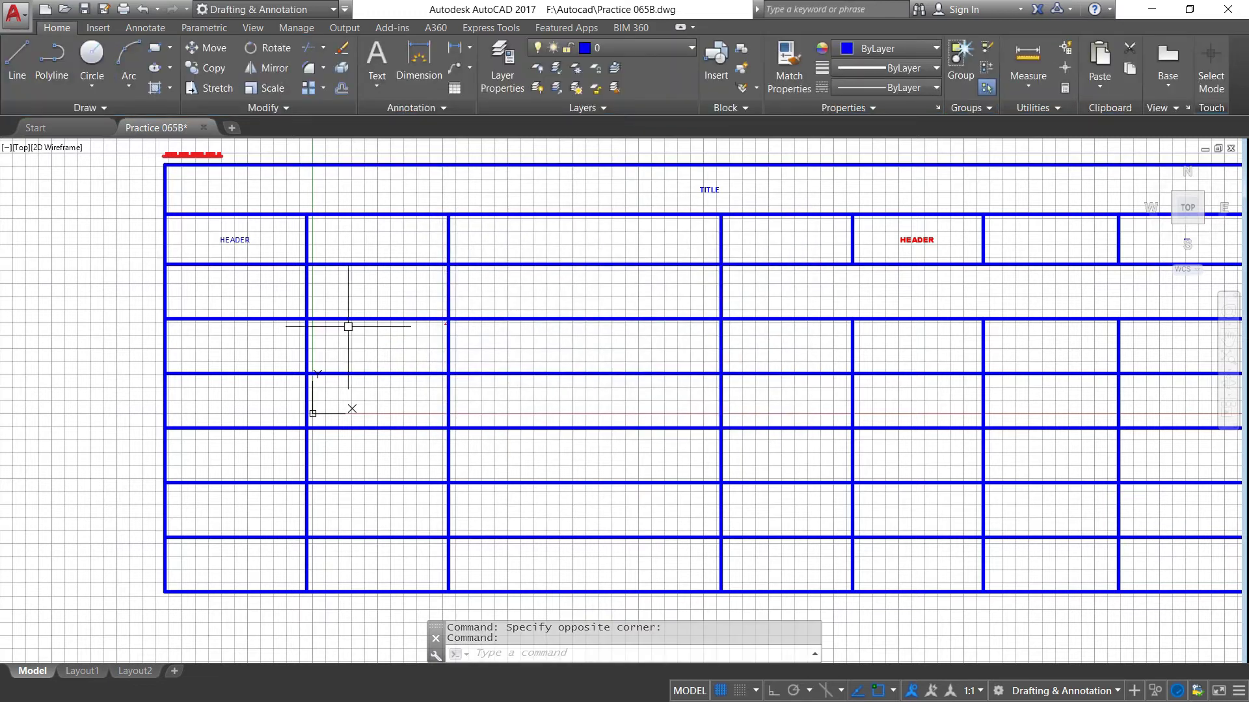
Step: Enter FAIZ in cell A3, changing the cell's data type to accept the text
{"action": "scroll", "coordinate": [273, 394], "scroll_direction": "up", "scroll_amount": 2}
{"action": "scroll", "coordinate": [273, 393], "scroll_direction": "up", "scroll_amount": 4}
{"action": "scroll", "coordinate": [362, 390], "scroll_direction": "down", "scroll_amount": 6}
{"action": "scroll", "coordinate": [339, 358], "scroll_direction": "up", "scroll_amount": 2}
{"action": "scroll", "coordinate": [320, 317], "scroll_direction": "up", "scroll_amount": 3}
{"action": "scroll", "coordinate": [320, 317], "scroll_direction": "down", "scroll_amount": 6}
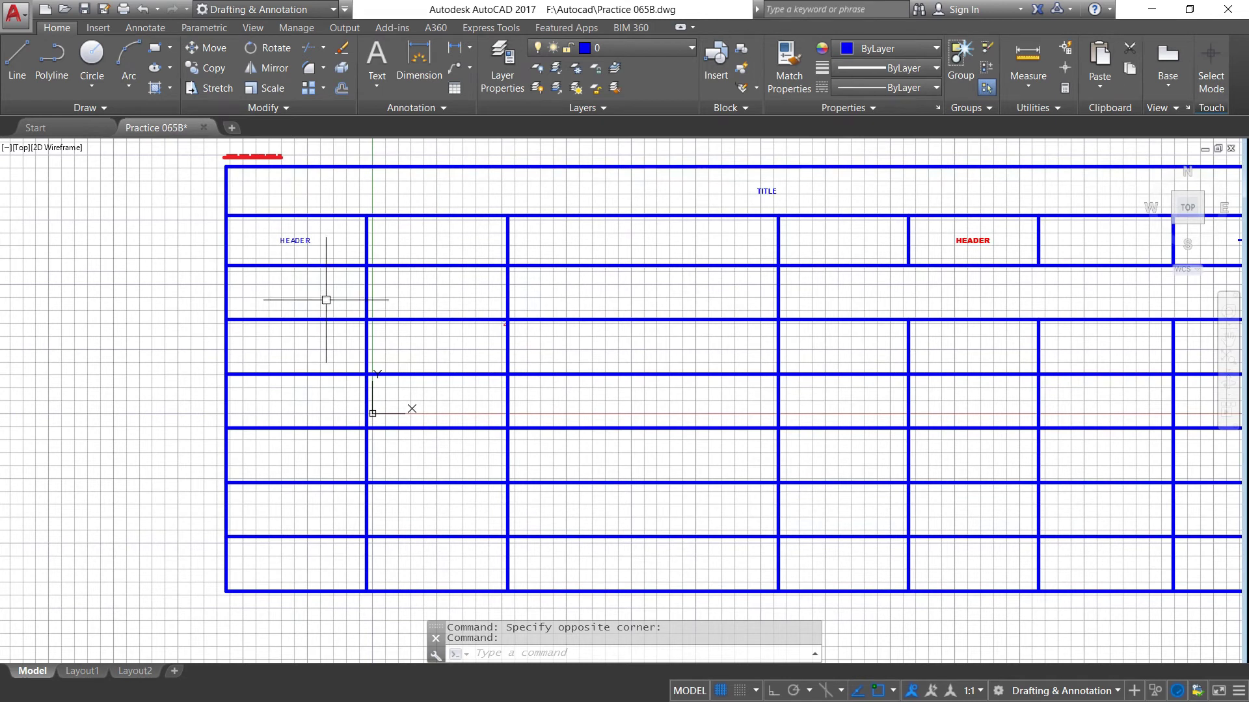
{"action": "left_click", "coordinate": [325, 298]}
{"action": "double_click", "coordinate": [326, 300]}
{"action": "type", "text": "FAIZ"}
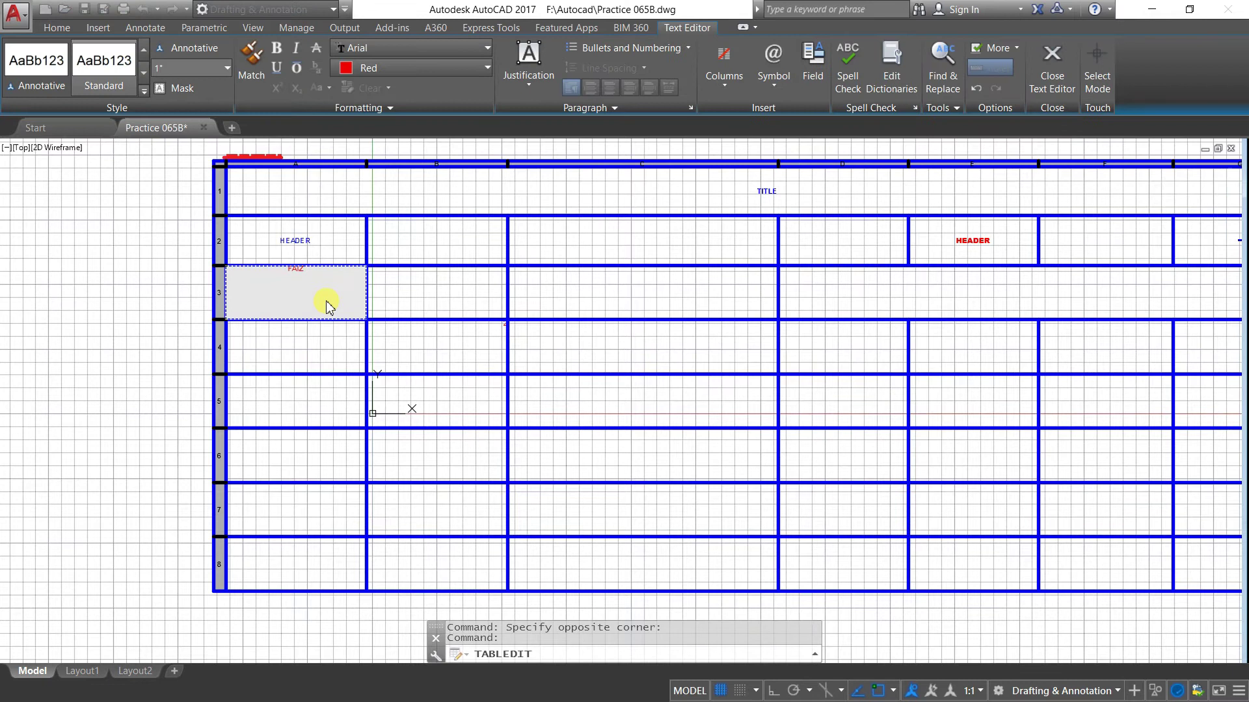
{"action": "left_click", "coordinate": [332, 359]}
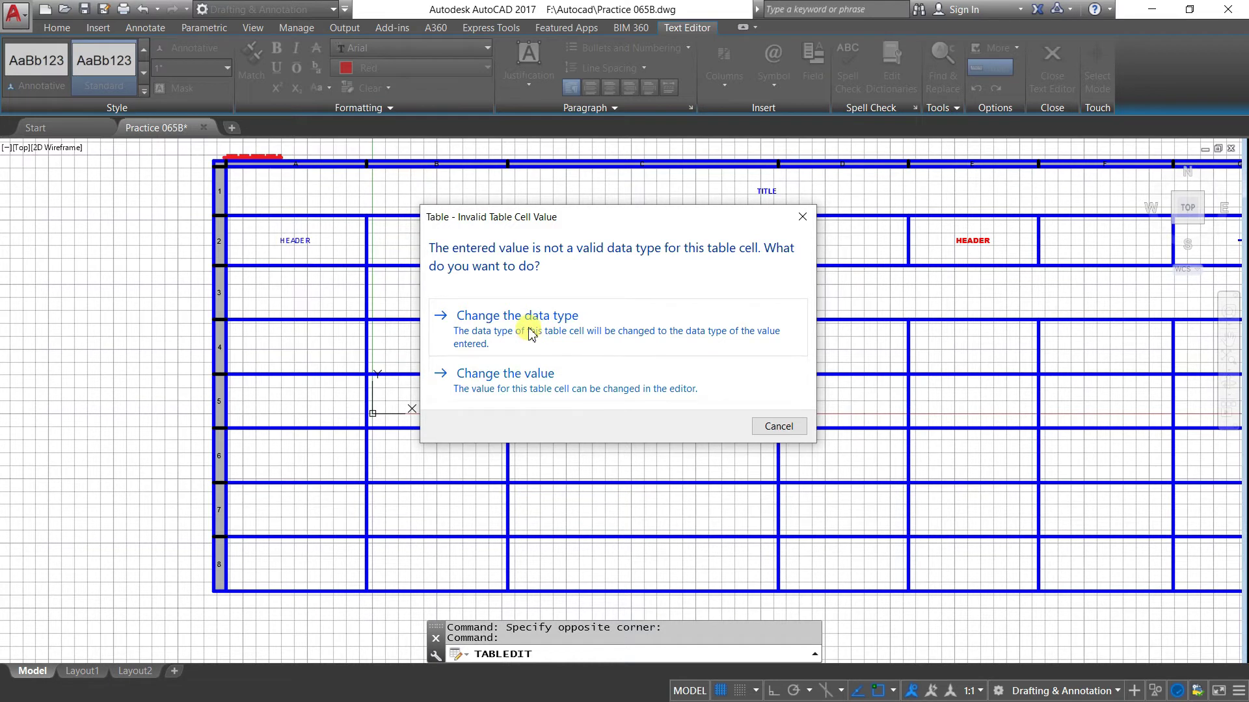
{"action": "left_click", "coordinate": [530, 333]}
{"action": "scroll", "coordinate": [319, 286], "scroll_direction": "up", "scroll_amount": 4}
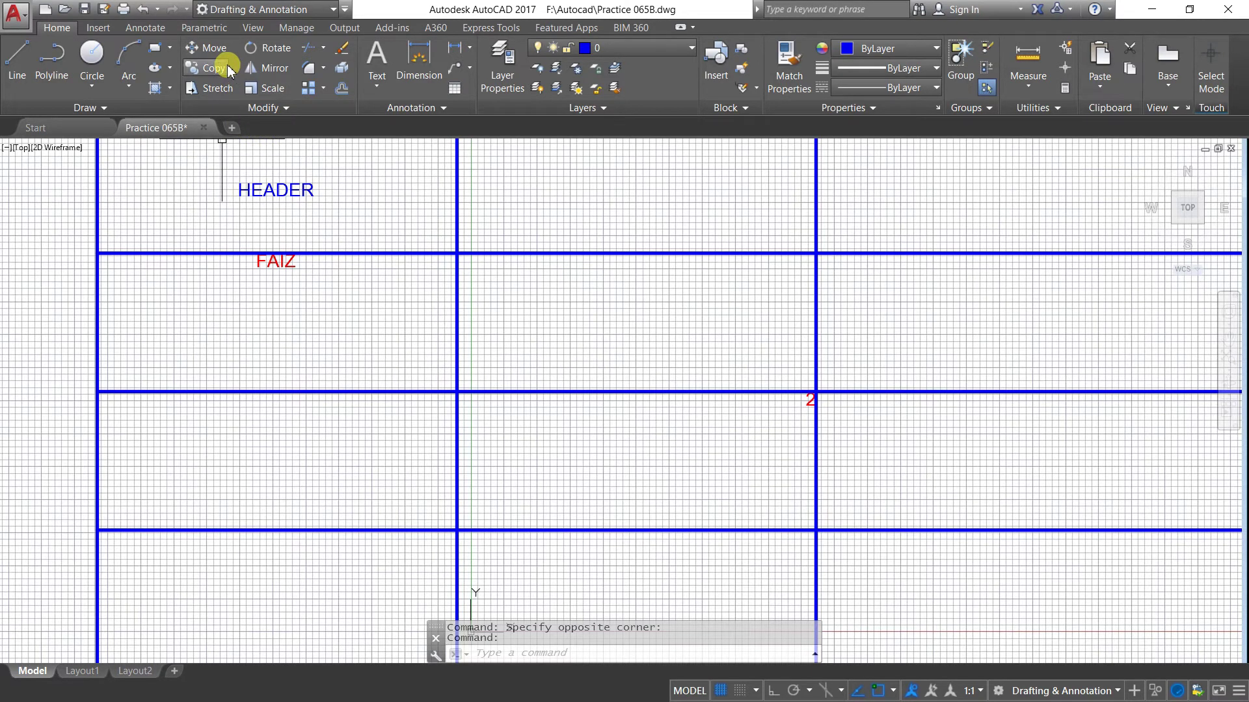
Step: Select the FAIZ text in A3 and set its text height to 4
{"action": "left_click", "coordinate": [276, 263]}
{"action": "double_click", "coordinate": [305, 264]}
{"action": "left_click_drag", "start_coordinate": [306, 264], "coordinate": [267, 263]}
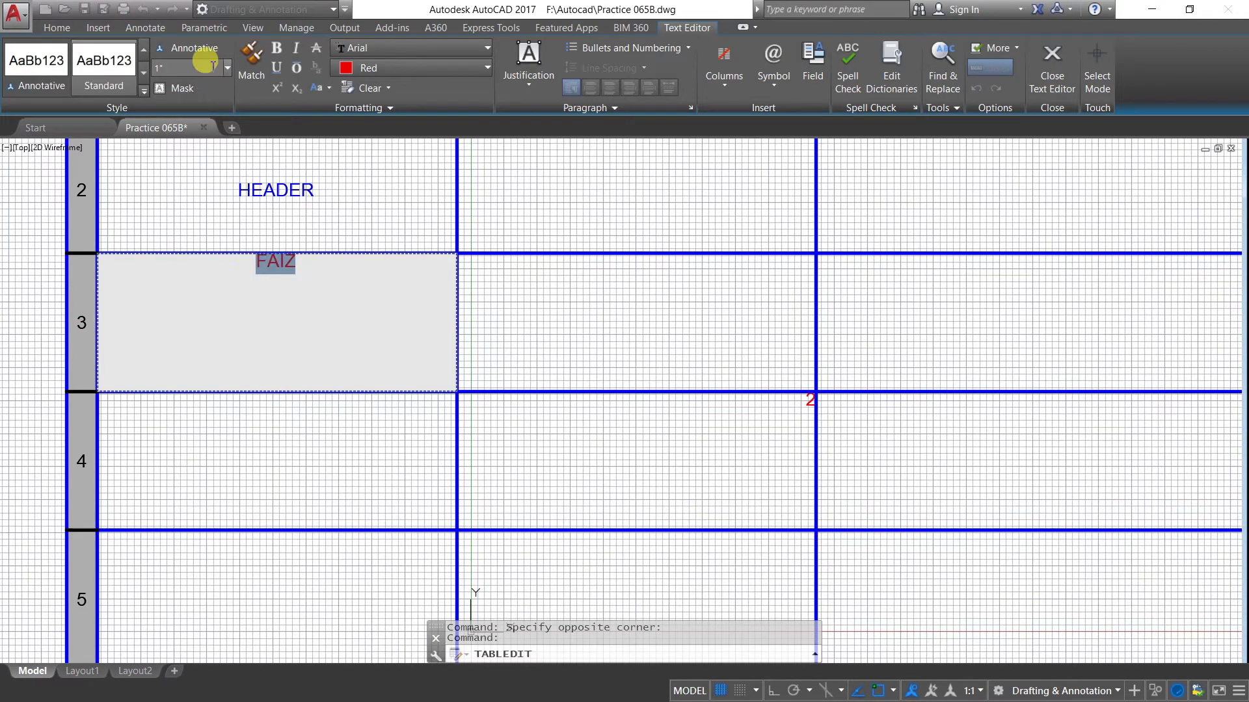
{"action": "left_click", "coordinate": [192, 66]}
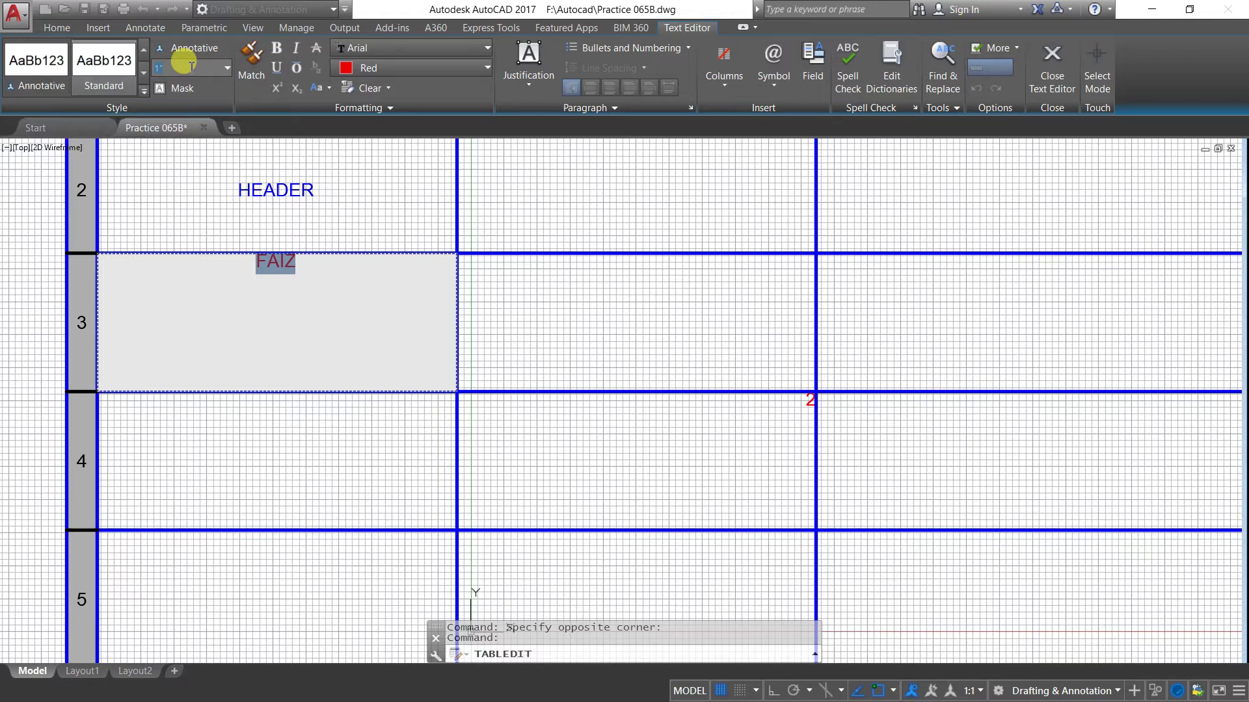
{"action": "type", "text": "4"}
{"action": "key", "text": "Return"}
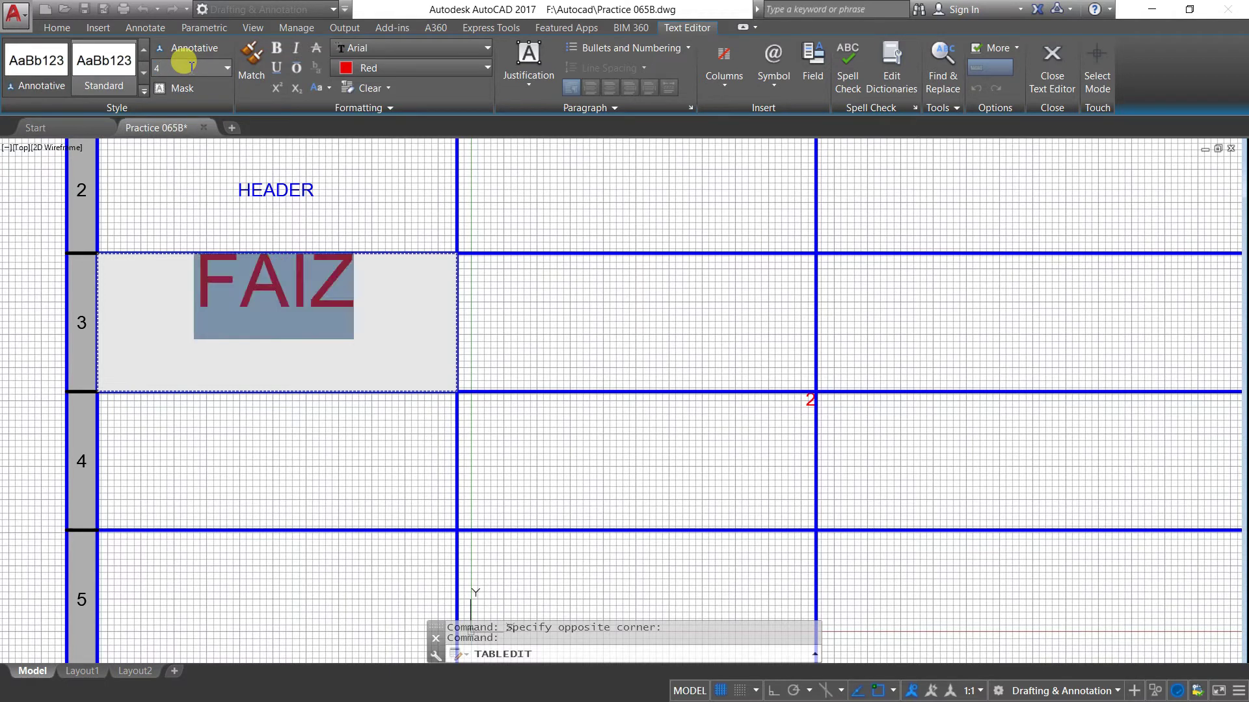
{"action": "left_click", "coordinate": [222, 193]}
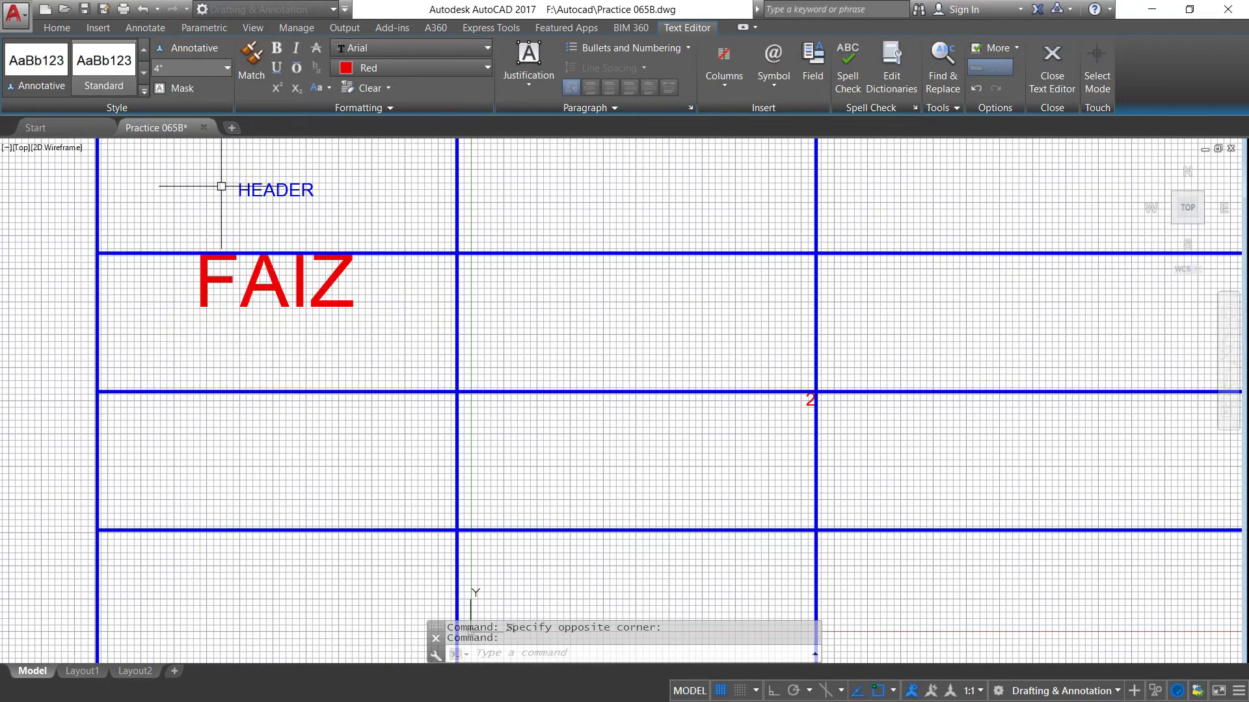
{"action": "scroll", "coordinate": [344, 338], "scroll_direction": "down", "scroll_amount": 5}
{"action": "scroll", "coordinate": [266, 340], "scroll_direction": "down", "scroll_amount": 2}
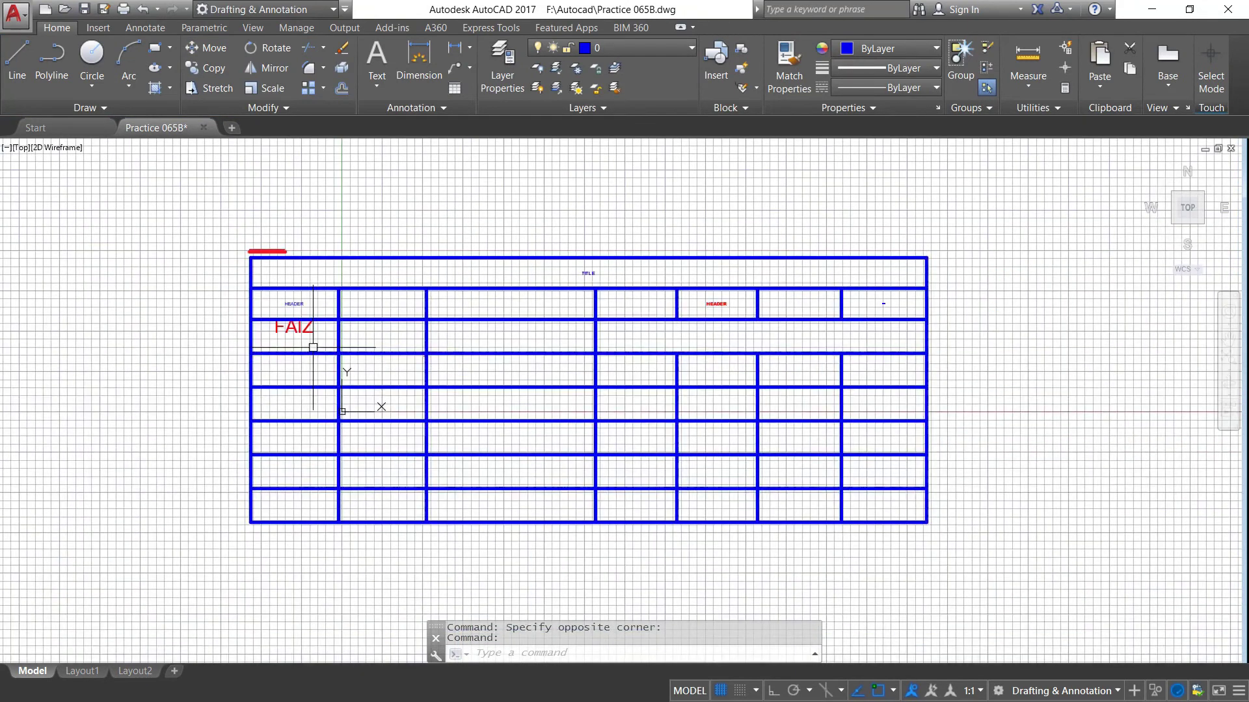
{"action": "scroll", "coordinate": [317, 345], "scroll_direction": "up", "scroll_amount": 2}
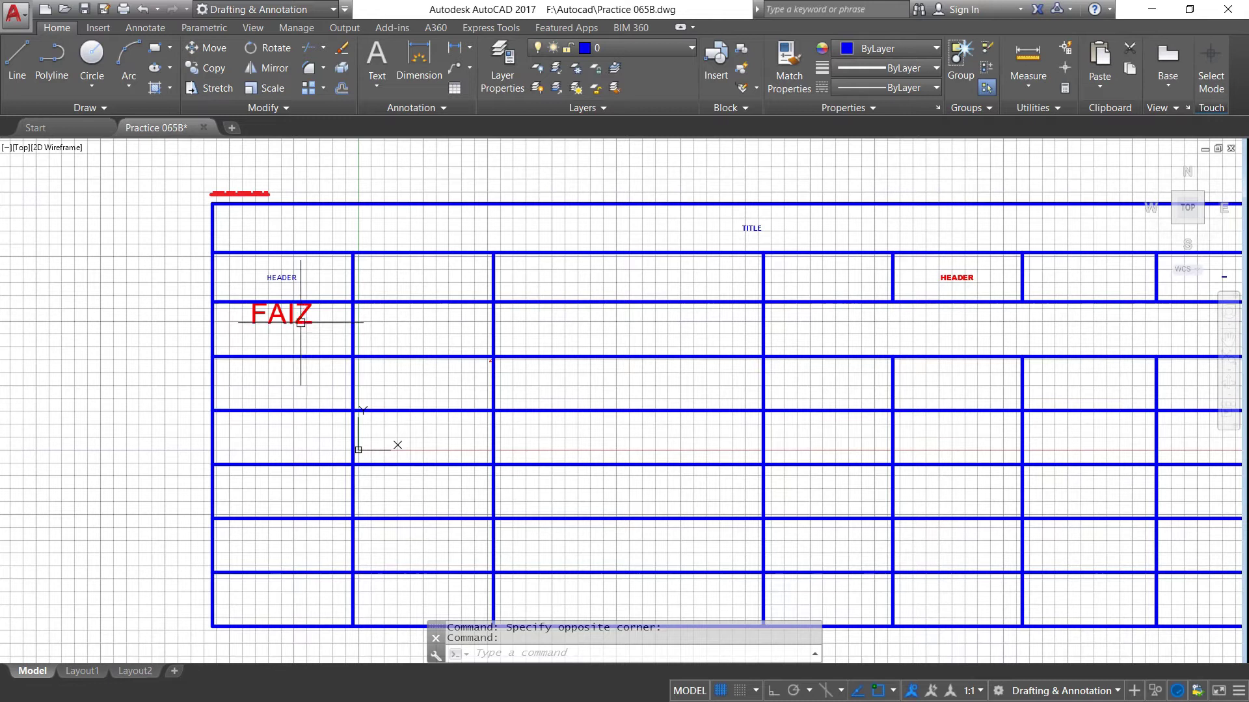
Step: Match Cell from the FAIZ cell onto the right HEADER cell and HEADER cell A2
{"action": "left_click", "coordinate": [299, 319]}
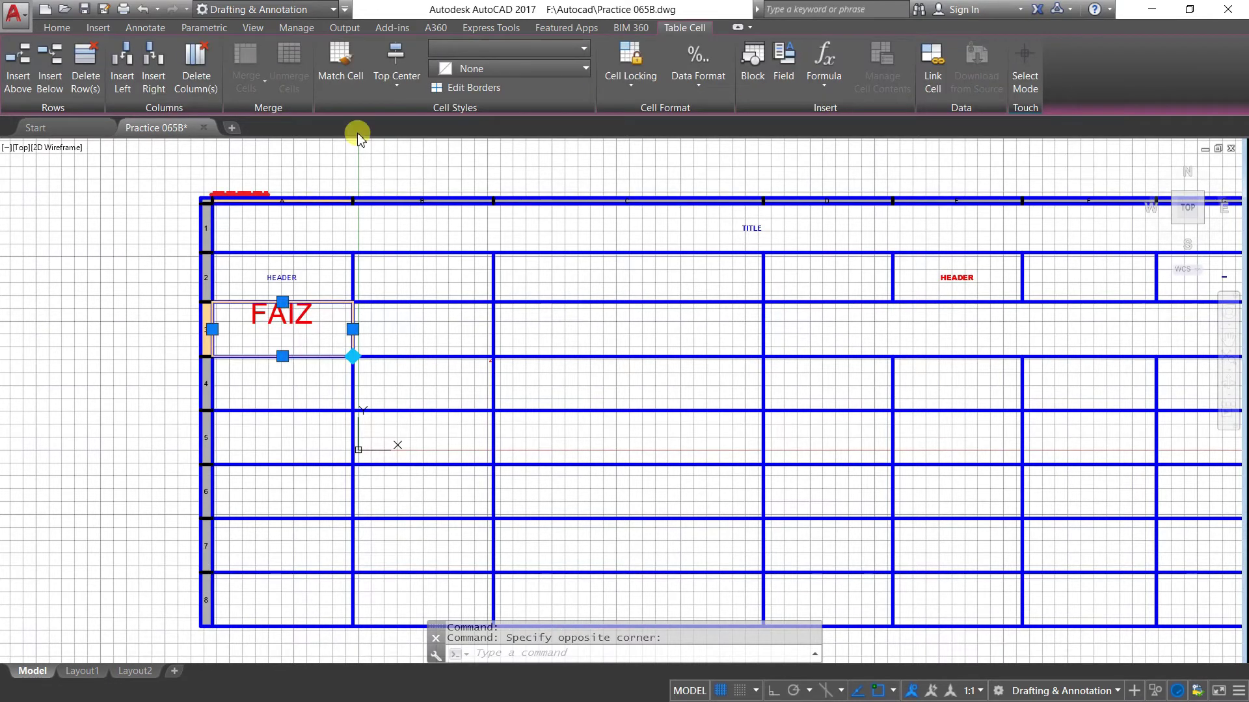
{"action": "left_click", "coordinate": [340, 59]}
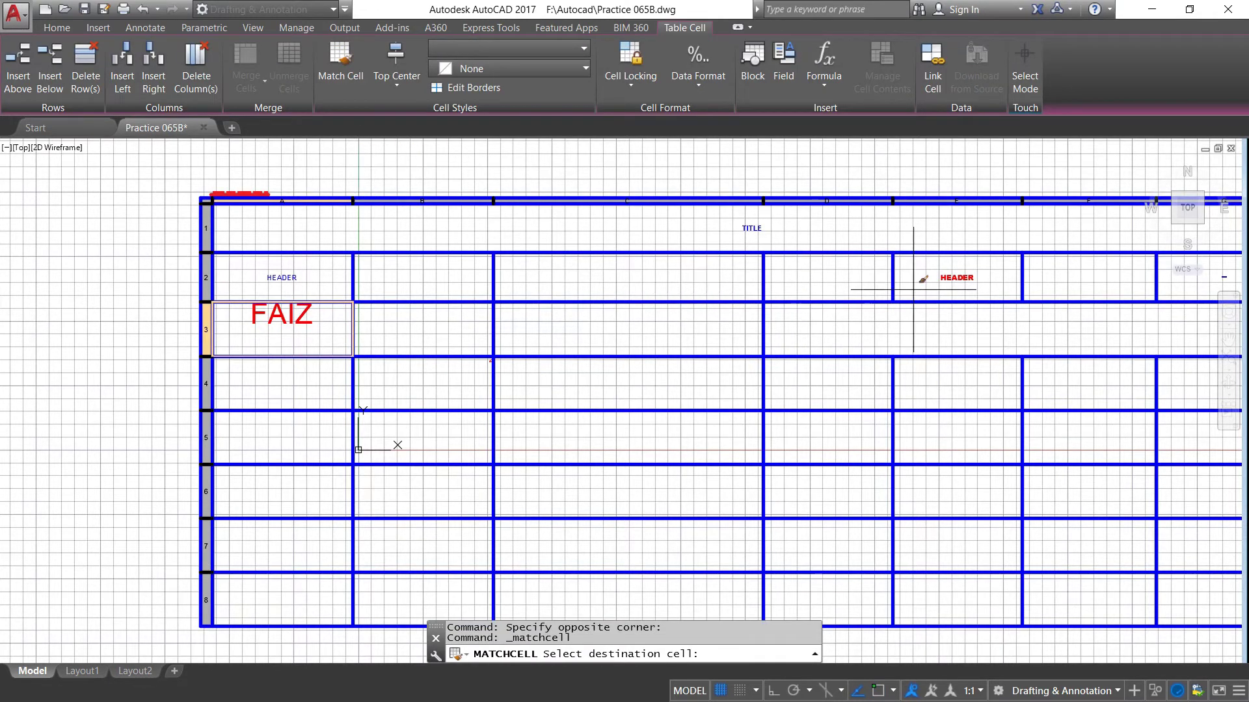
{"action": "left_click", "coordinate": [971, 287]}
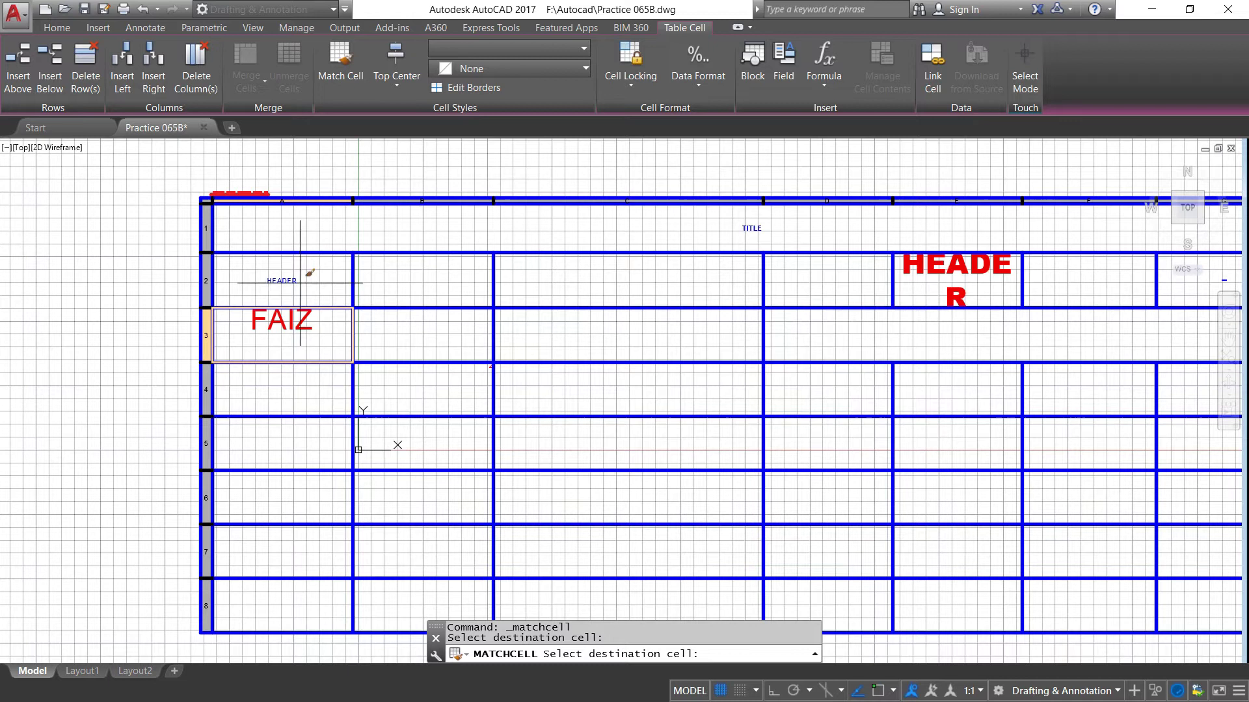
{"action": "left_click", "coordinate": [281, 280]}
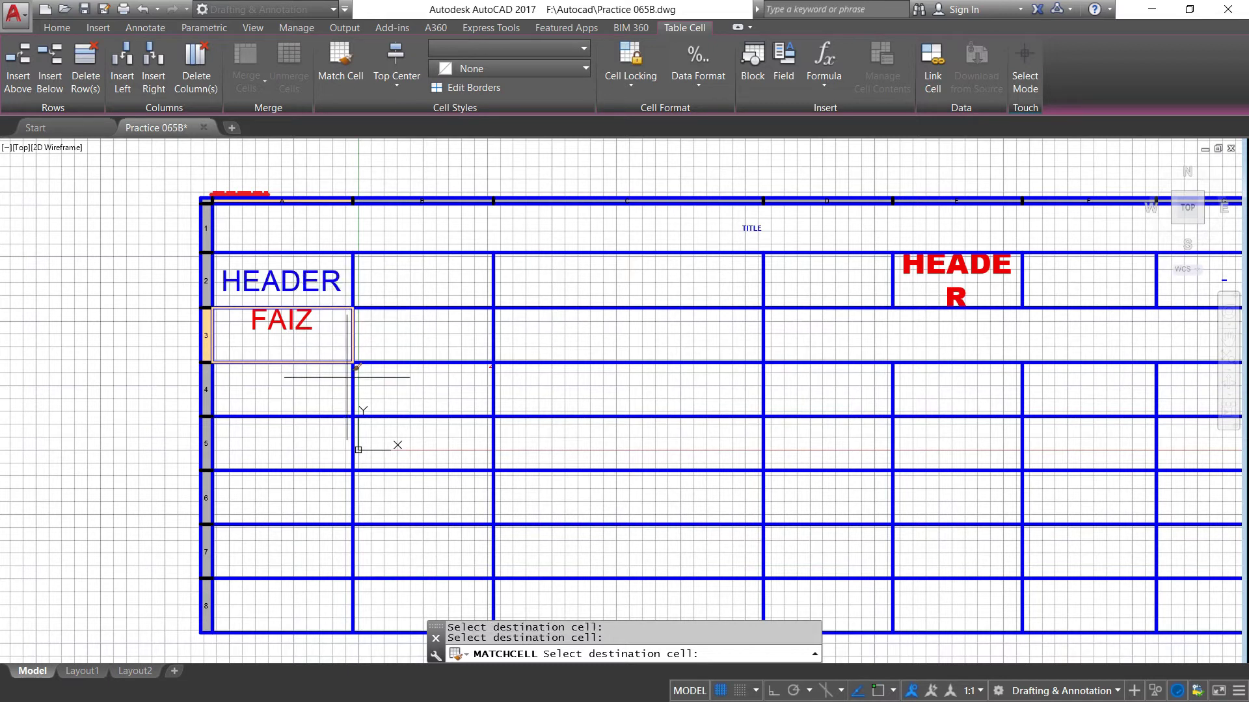
{"action": "scroll", "coordinate": [281, 248], "scroll_direction": "down", "scroll_amount": 2}
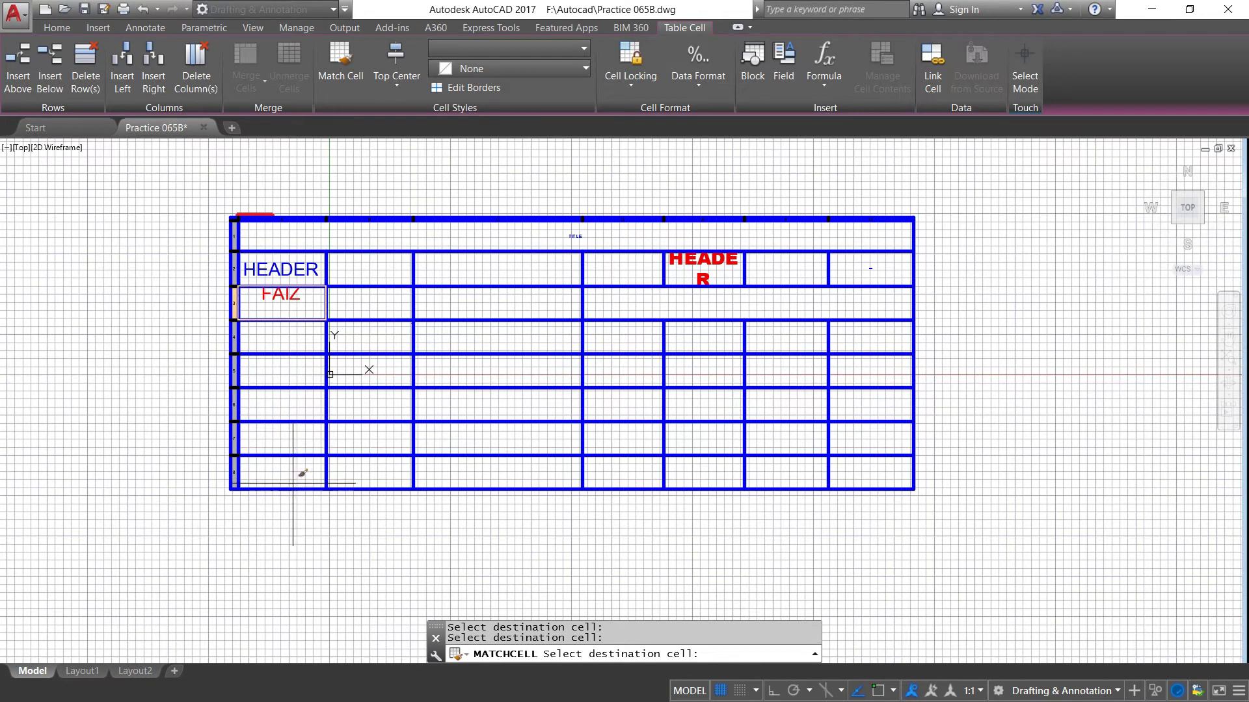
{"action": "key", "text": "Escape"}
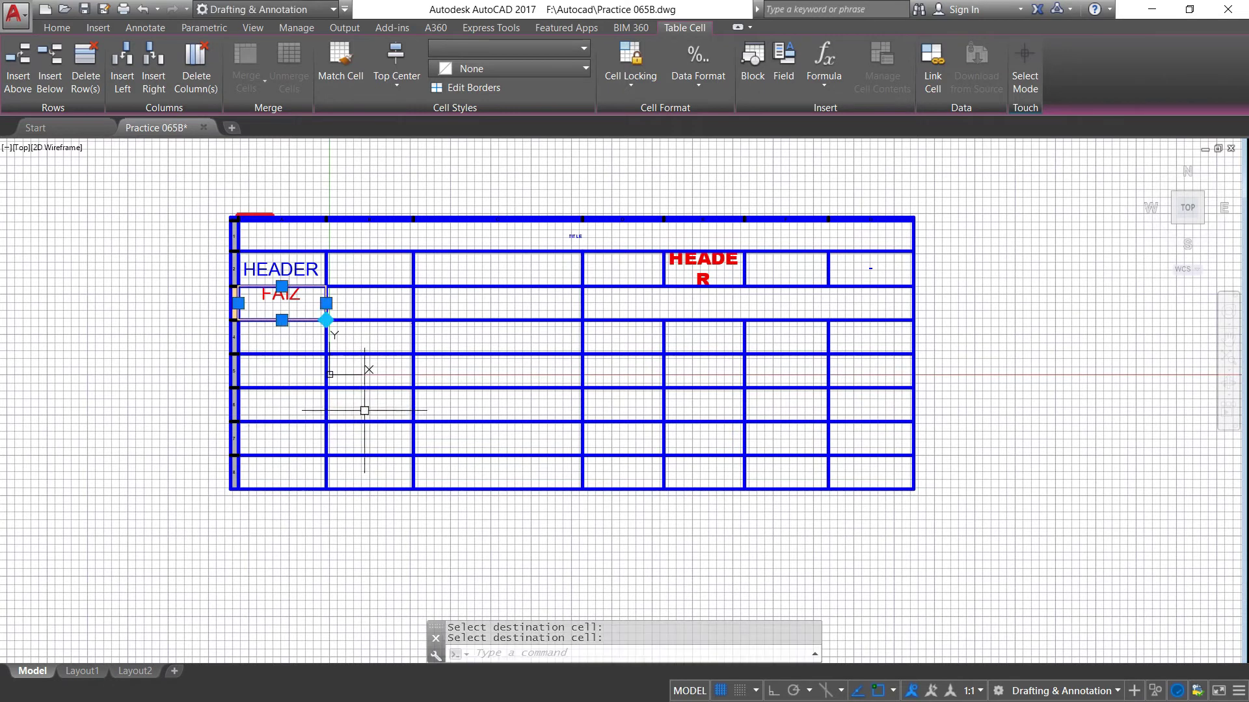
{"action": "key", "text": "Escape"}
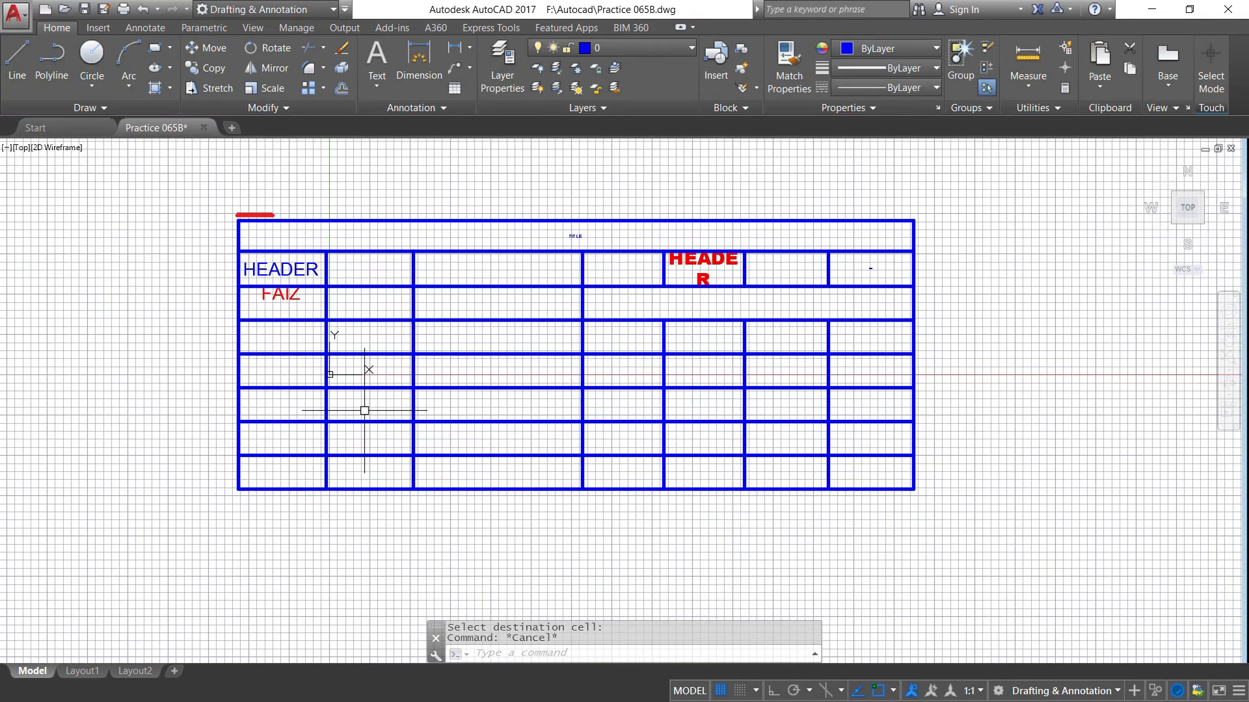
{"action": "left_click", "coordinate": [638, 405]}
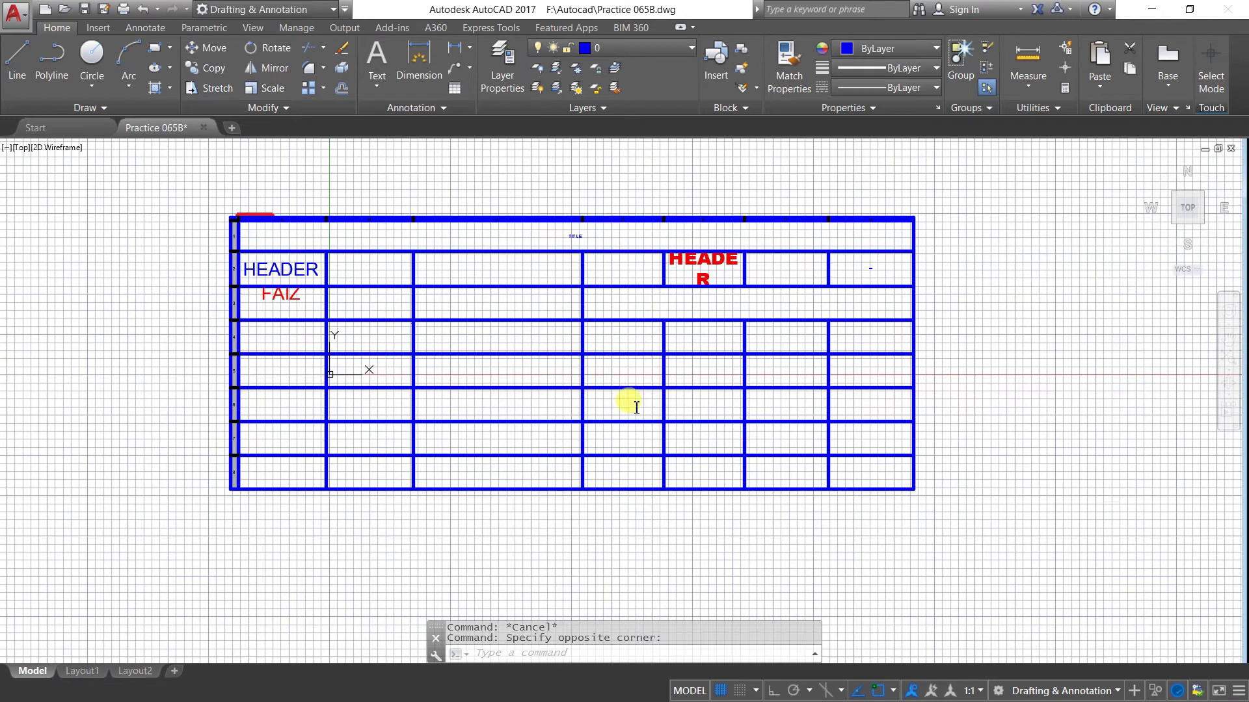
Step: Set the BASRA text height to 4 in its table cell
{"action": "double_click", "coordinate": [636, 410]}
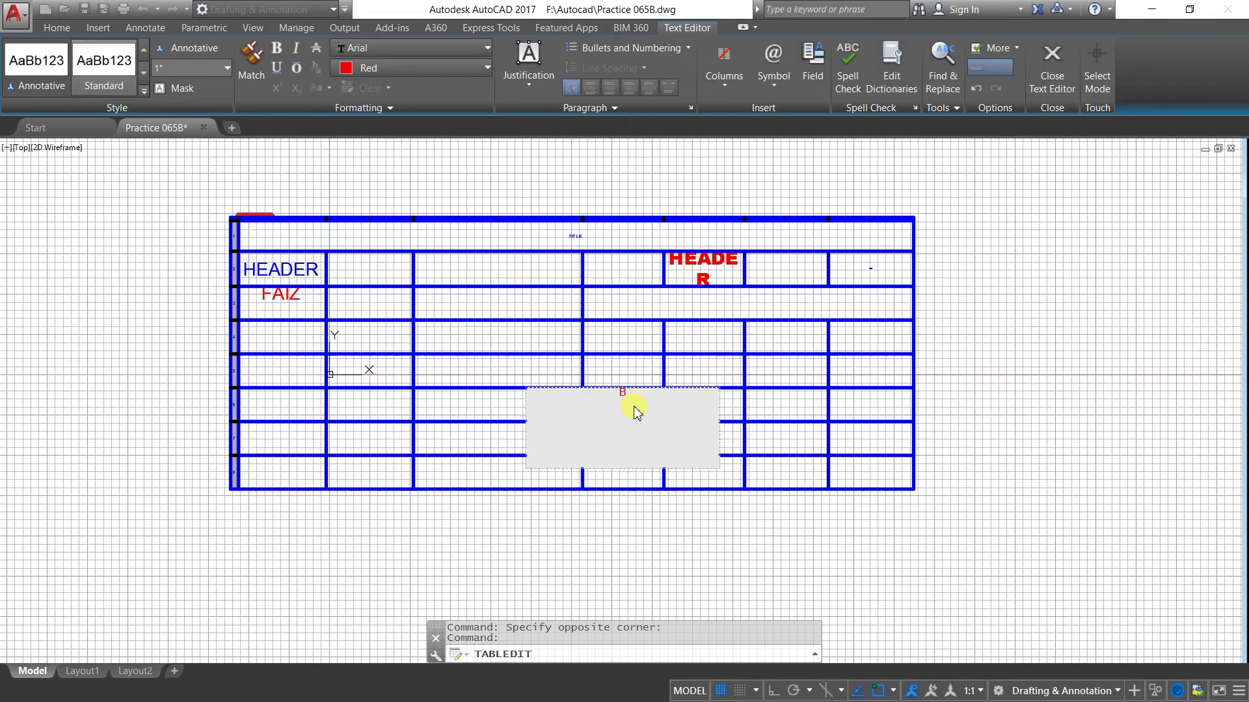
{"action": "type", "text": "BASRA"}
{"action": "left_click_drag", "start_coordinate": [644, 398], "coordinate": [602, 393]}
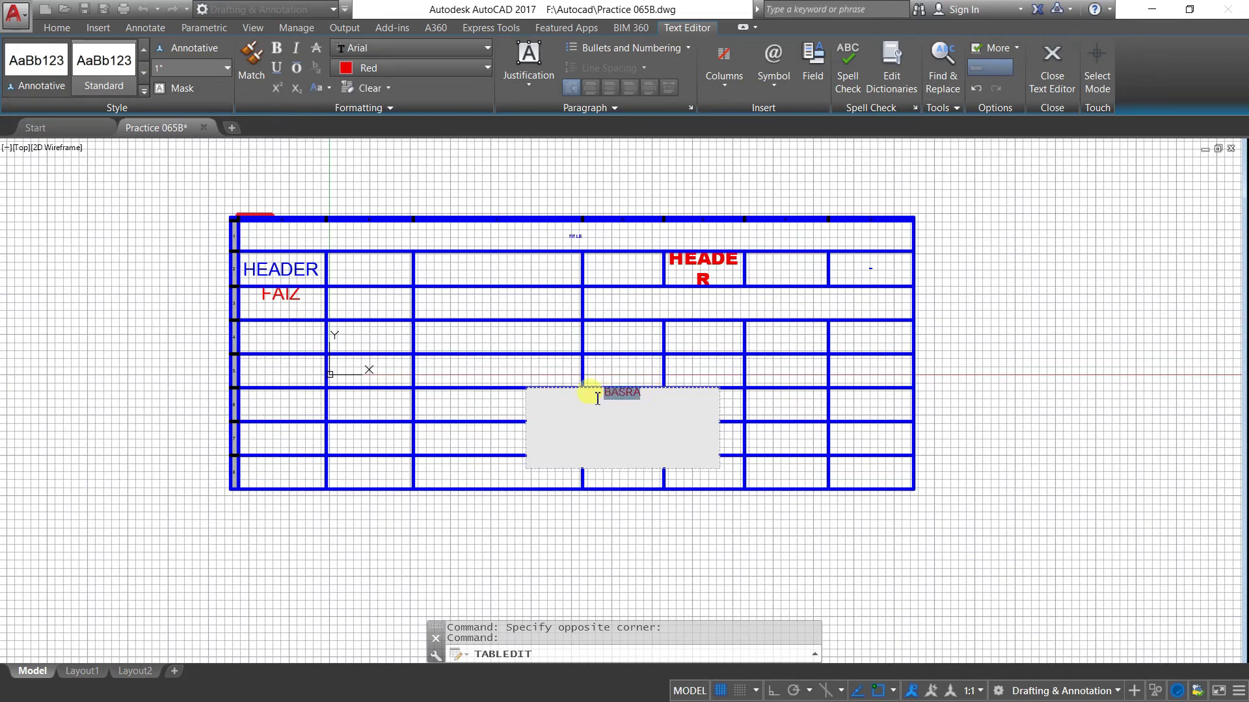
{"action": "left_click", "coordinate": [221, 69]}
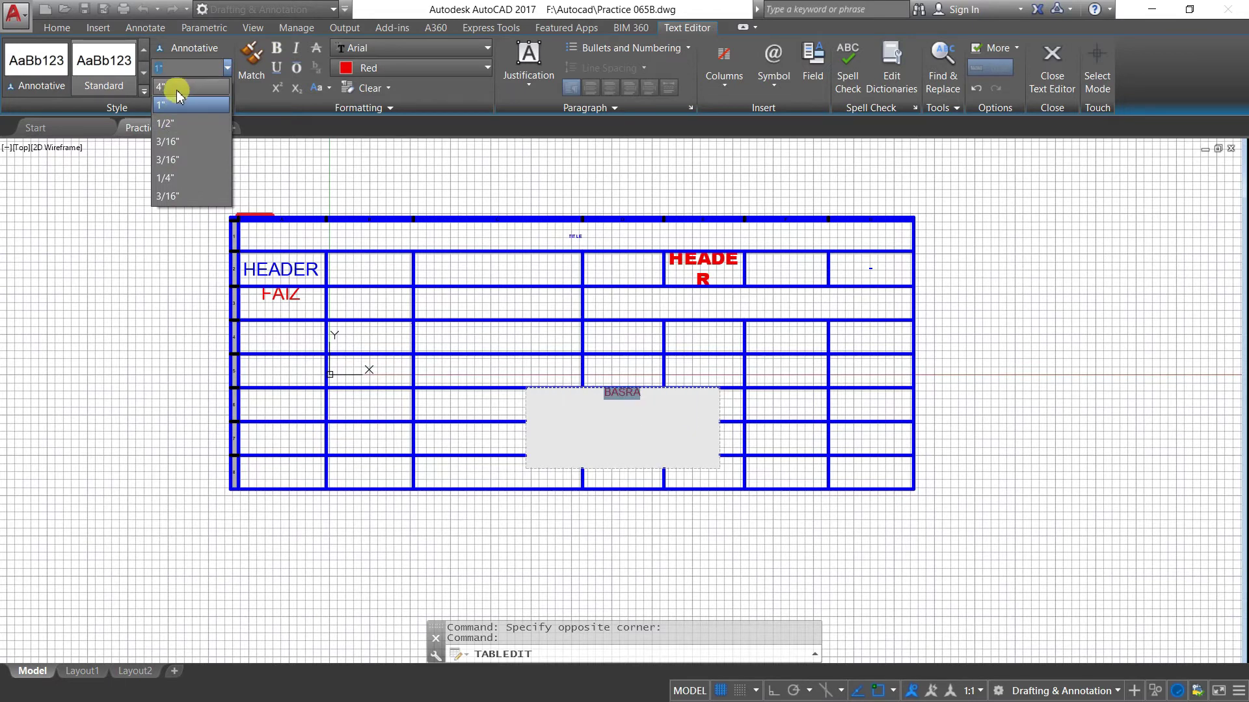
{"action": "left_click", "coordinate": [177, 90]}
{"action": "left_click", "coordinate": [644, 196]}
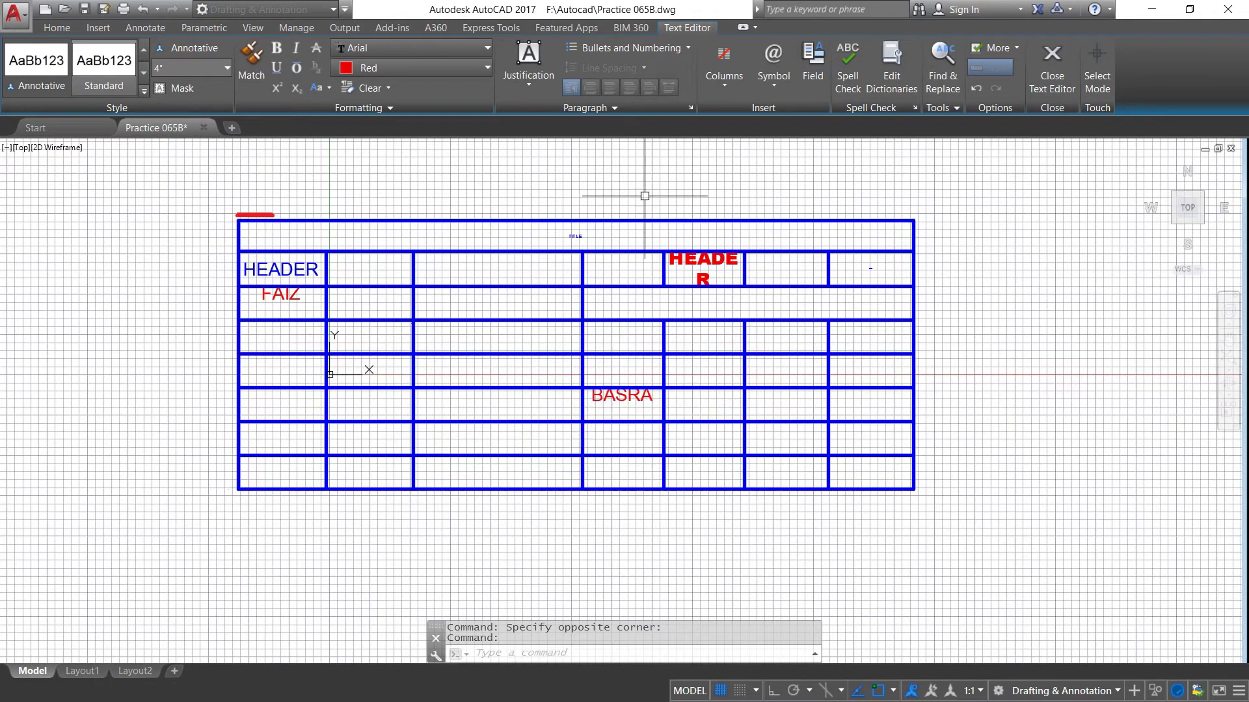
Step: Recolour the BASRA text from red to cyan
{"action": "scroll", "coordinate": [631, 440], "scroll_direction": "up", "scroll_amount": 2}
{"action": "scroll", "coordinate": [611, 429], "scroll_direction": "down", "scroll_amount": 2}
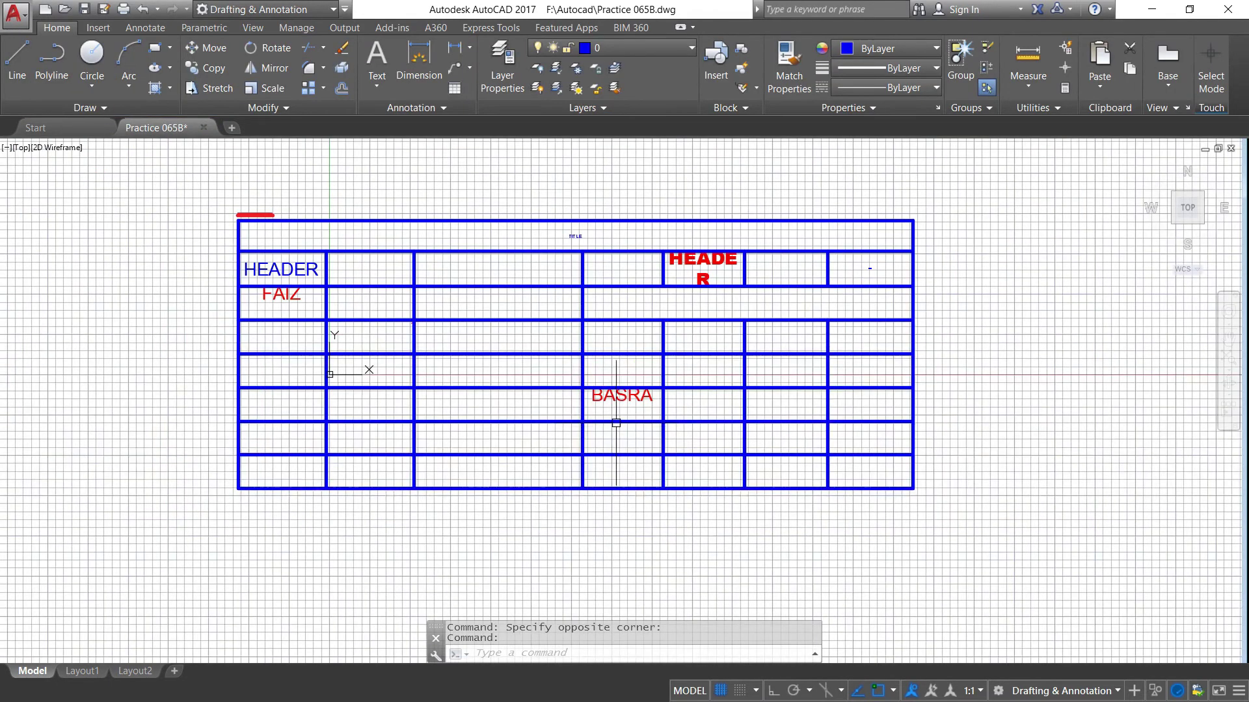
{"action": "scroll", "coordinate": [625, 389], "scroll_direction": "up", "scroll_amount": 2}
{"action": "left_click", "coordinate": [617, 383]}
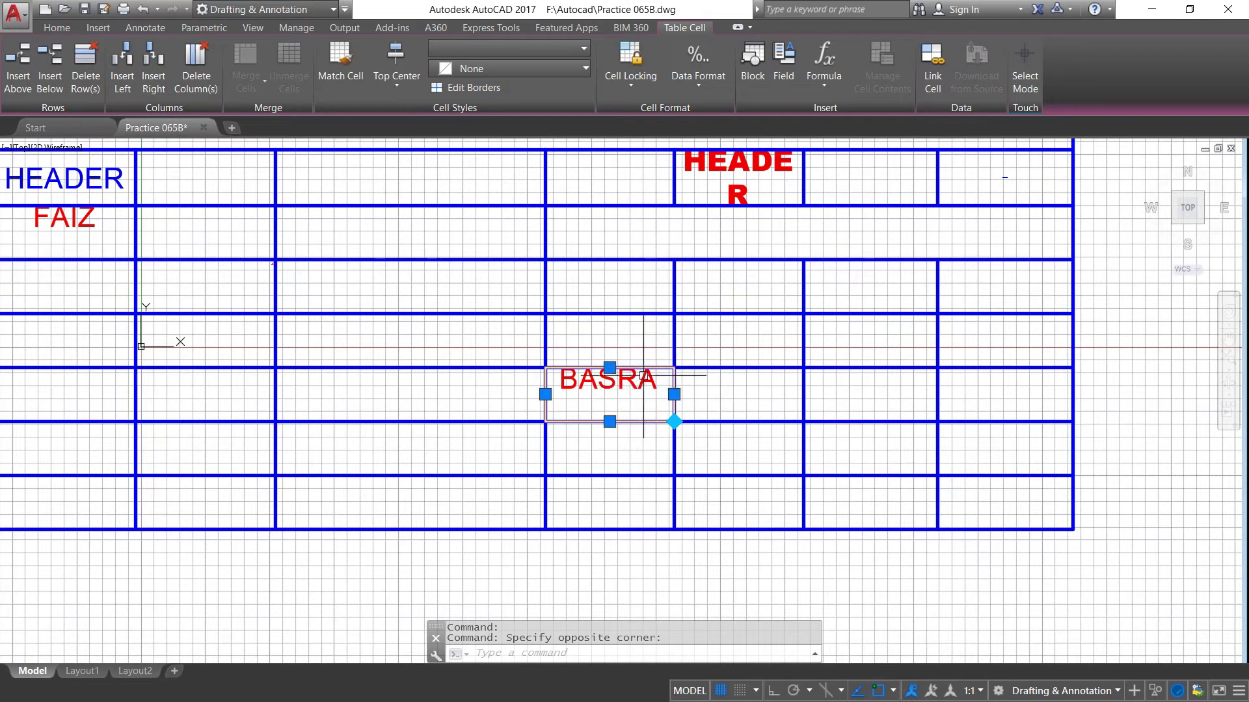
{"action": "key", "text": "Delete"}
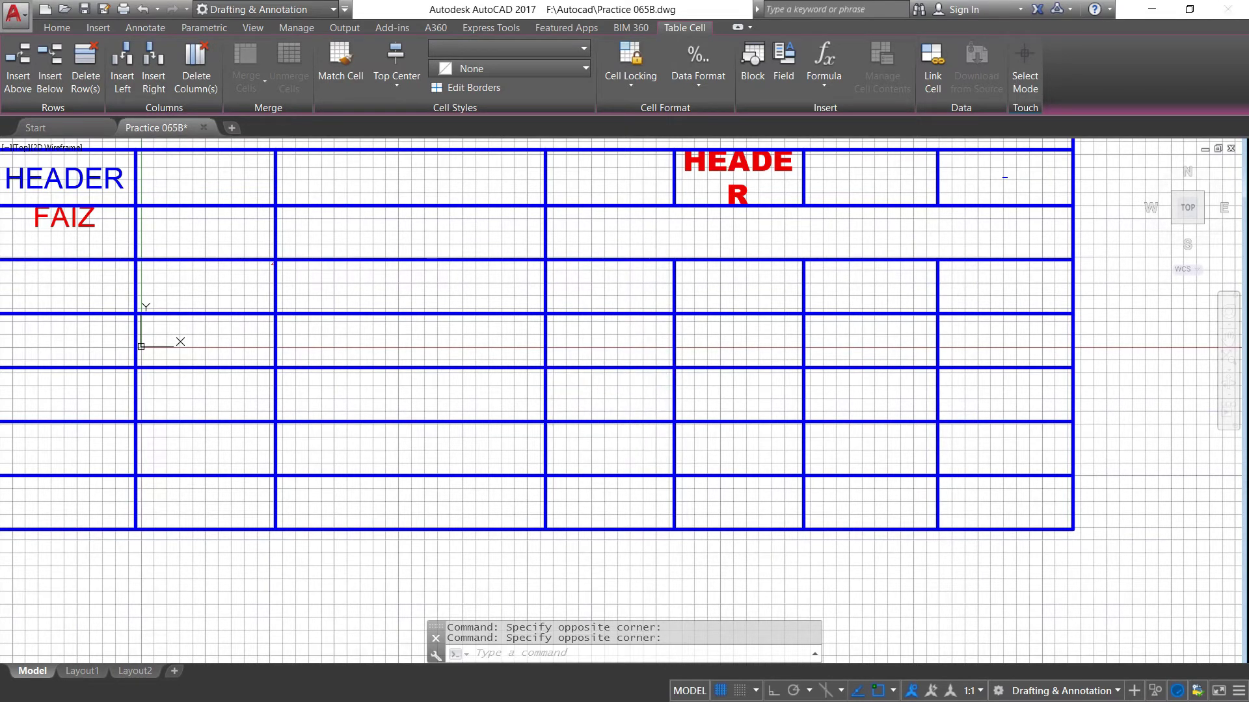
{"action": "double_click", "coordinate": [652, 379]}
{"action": "type", "text": "BASRA"}
{"action": "left_click_drag", "start_coordinate": [656, 383], "coordinate": [550, 374]}
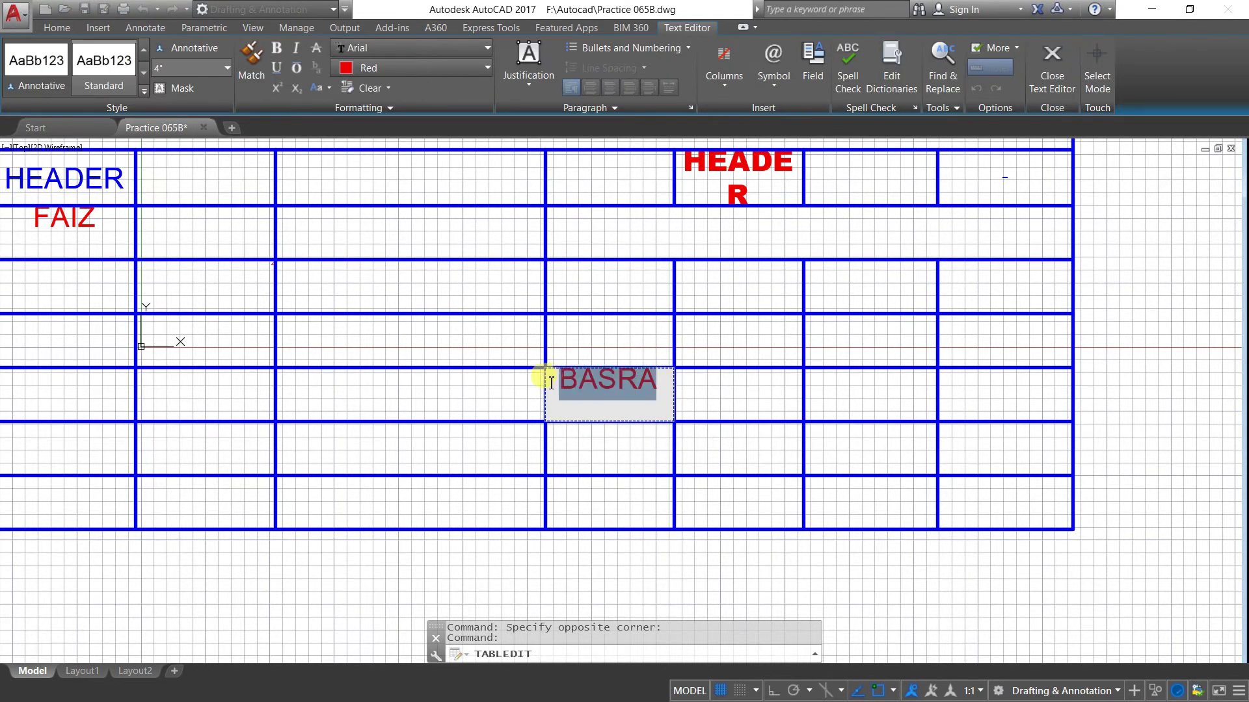
{"action": "left_click", "coordinate": [470, 70]}
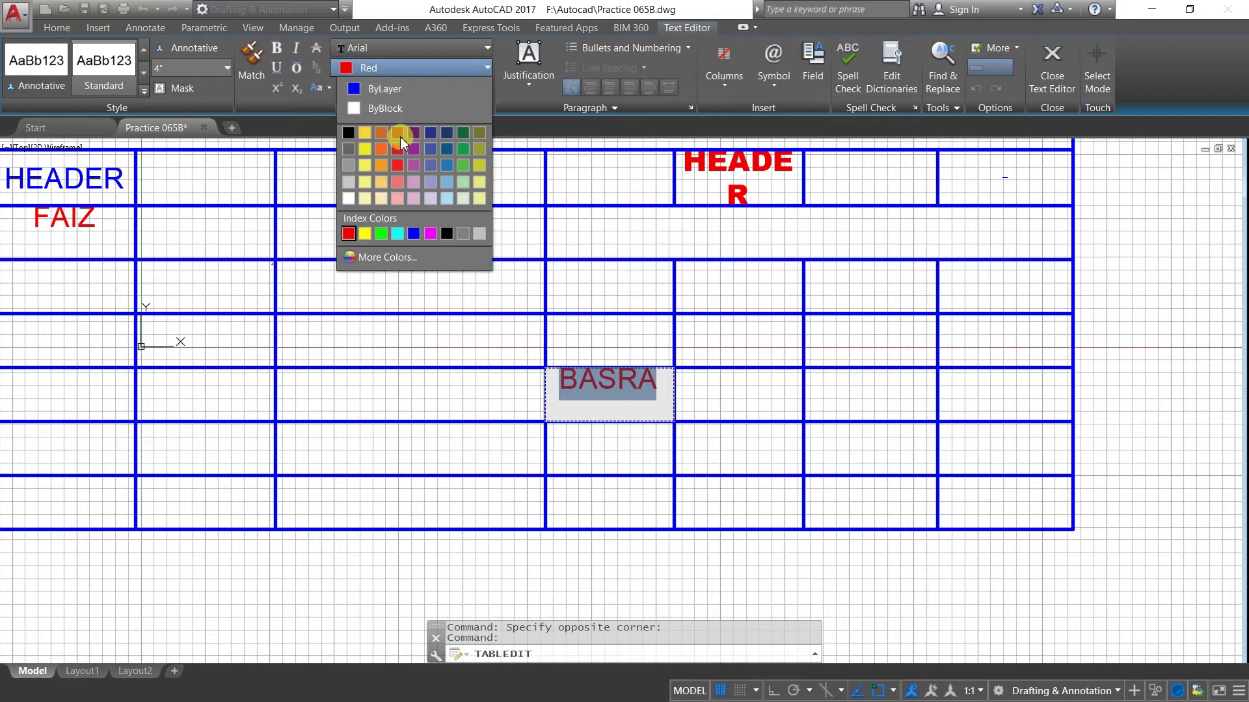
{"action": "left_click", "coordinate": [398, 234]}
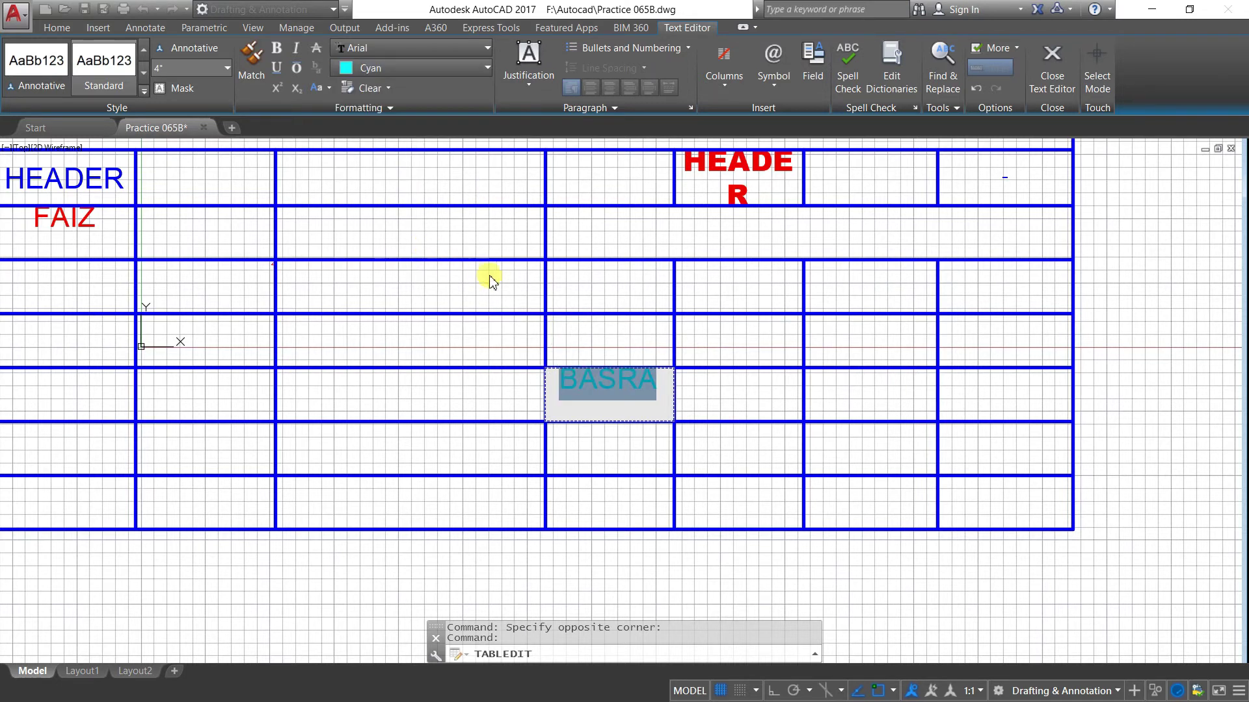
{"action": "left_click", "coordinate": [482, 279]}
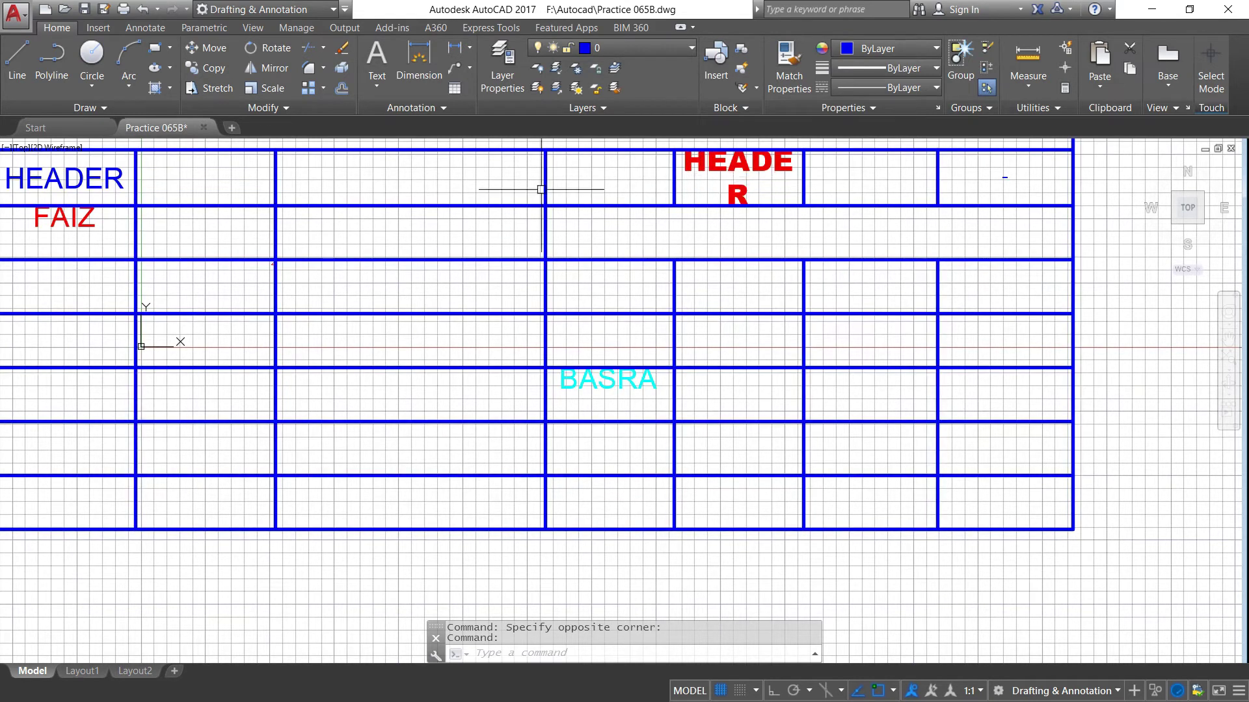
{"action": "left_click", "coordinate": [61, 225]}
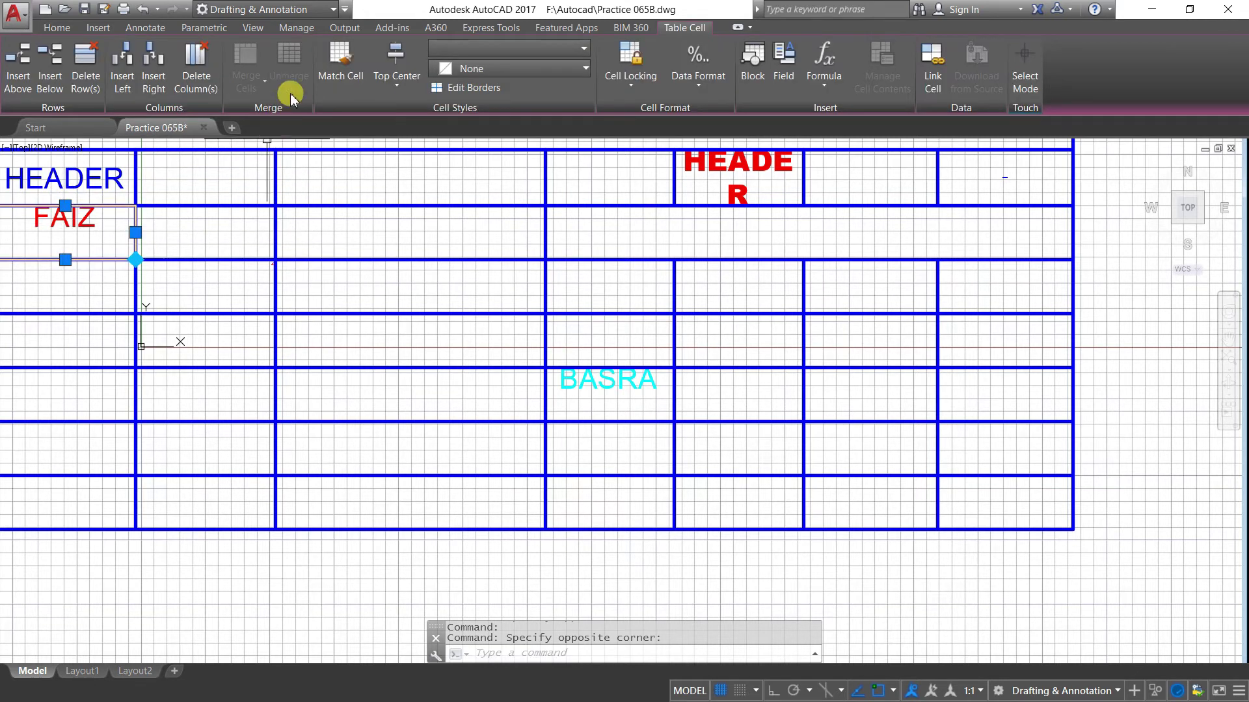
{"action": "left_click", "coordinate": [343, 59]}
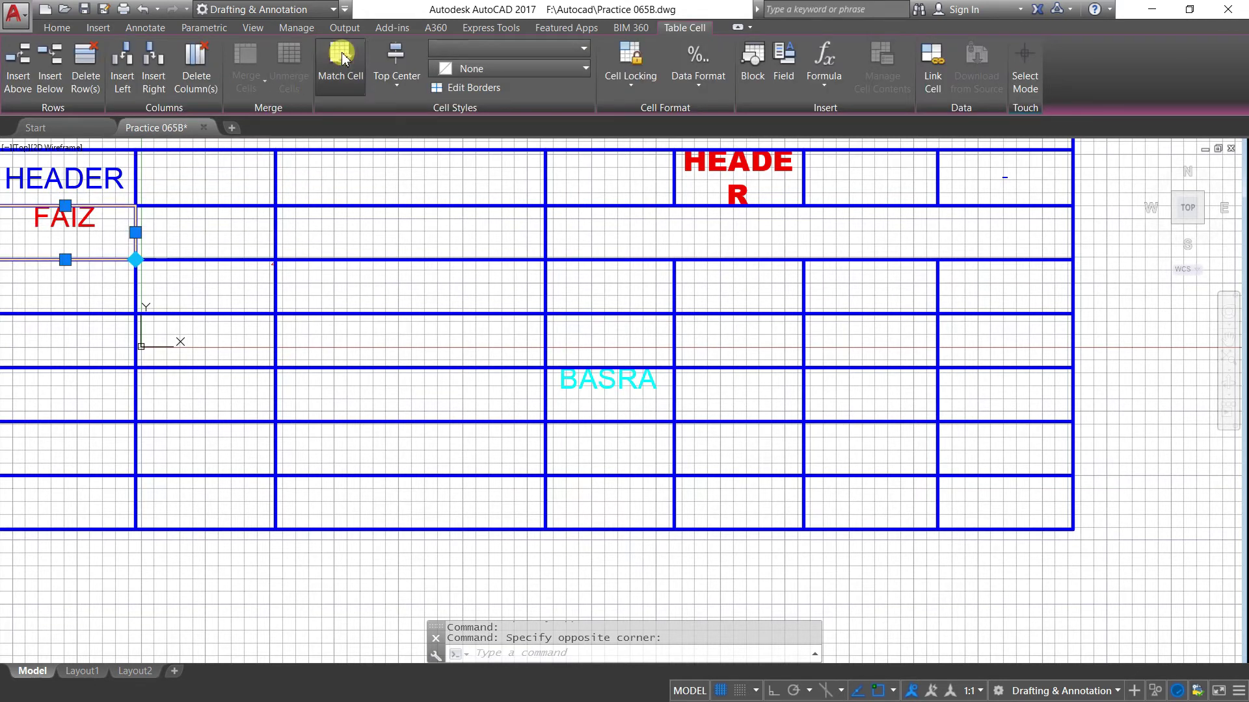
{"action": "left_click", "coordinate": [589, 383]}
{"action": "left_click", "coordinate": [564, 380]}
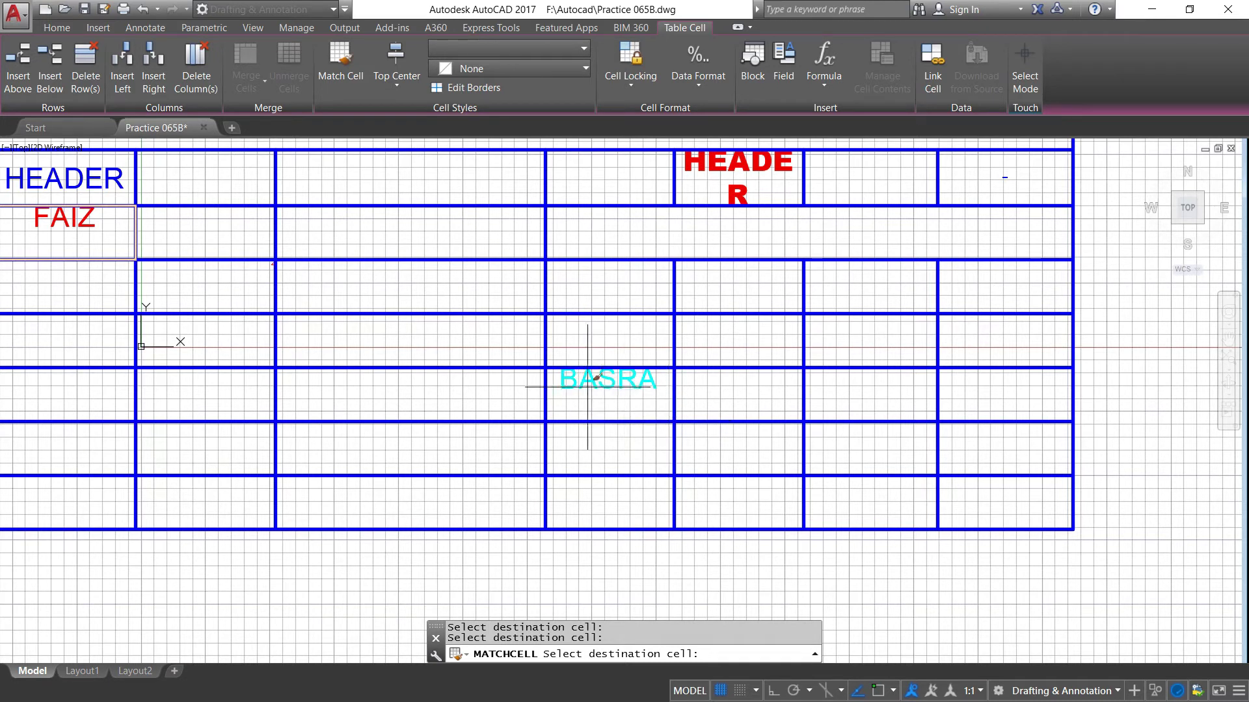
{"action": "key", "text": "Return"}
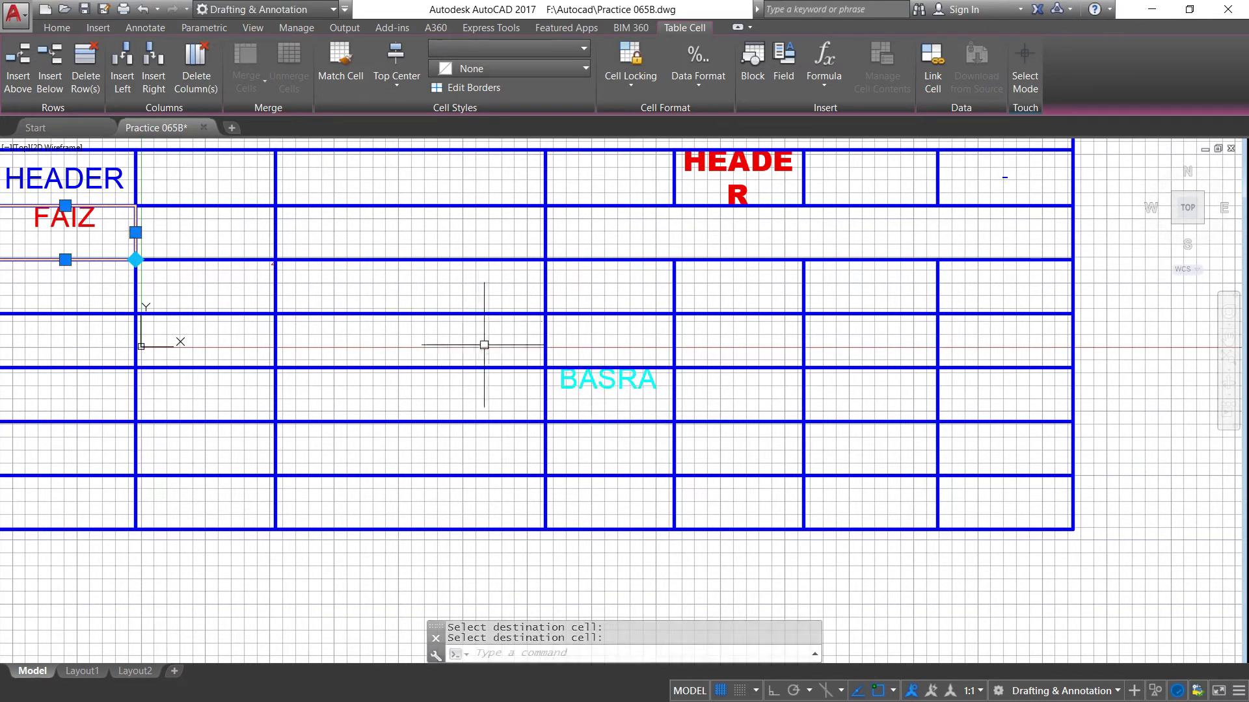
{"action": "left_click", "coordinate": [341, 61]}
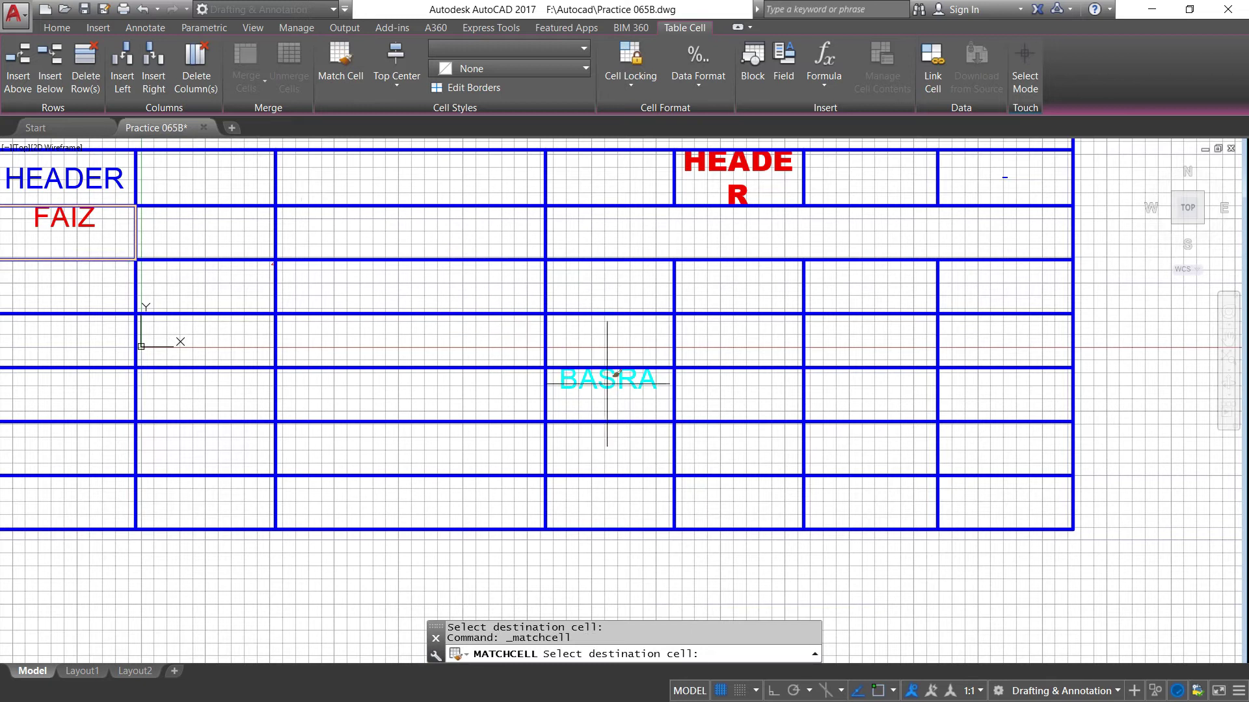
{"action": "left_click", "coordinate": [581, 400]}
{"action": "left_click", "coordinate": [553, 378]}
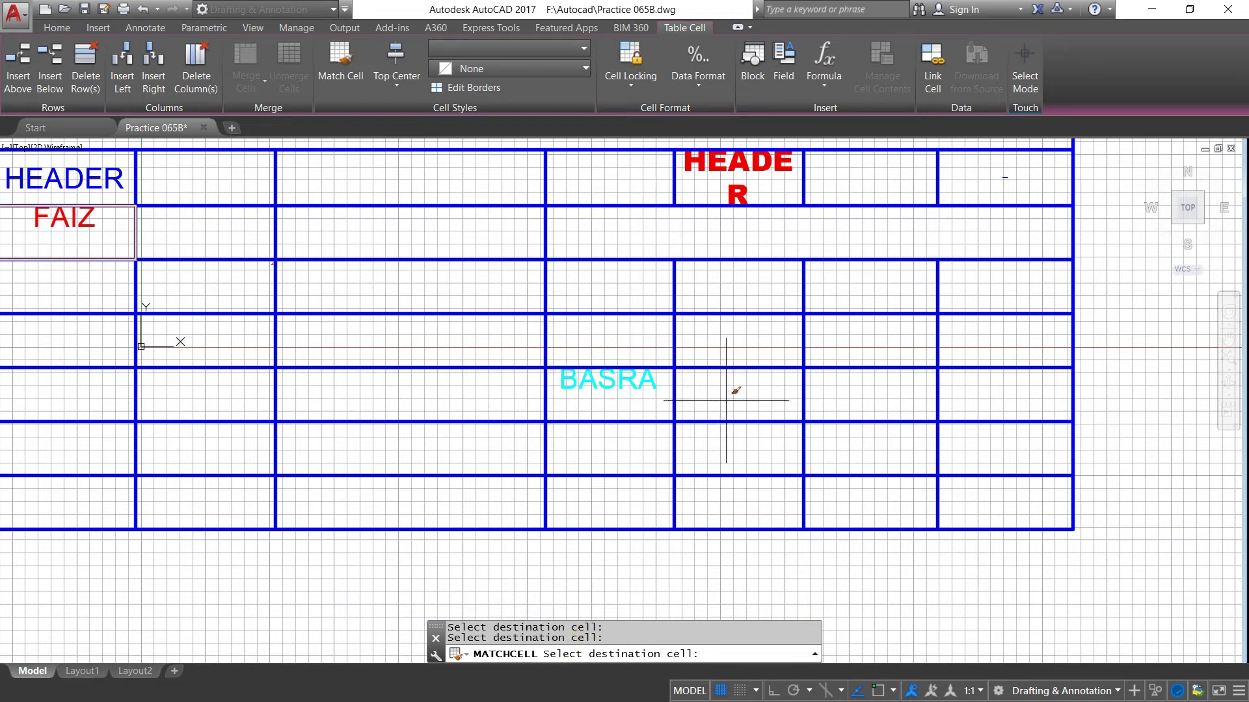
{"action": "scroll", "coordinate": [556, 356], "scroll_direction": "down", "scroll_amount": 4}
{"action": "scroll", "coordinate": [565, 358], "scroll_direction": "down", "scroll_amount": 2}
{"action": "scroll", "coordinate": [589, 365], "scroll_direction": "up", "scroll_amount": 4}
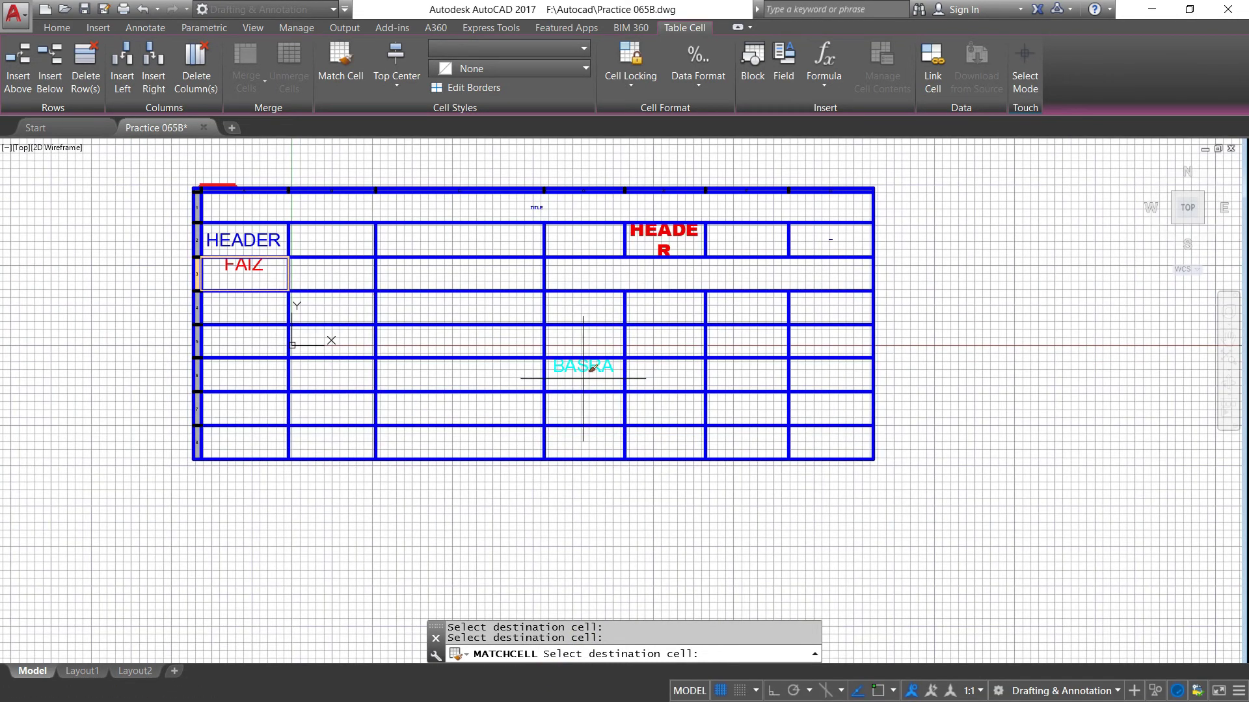
{"action": "key", "text": "Escape"}
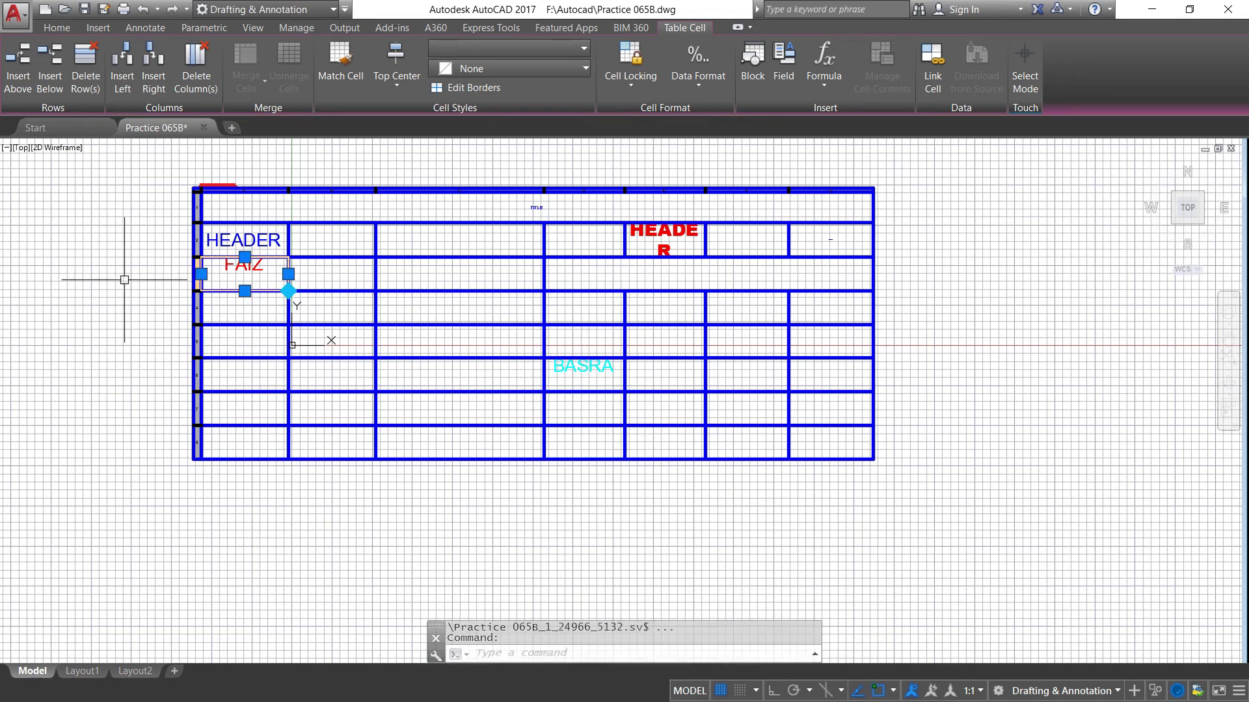
{"action": "key", "text": "Escape"}
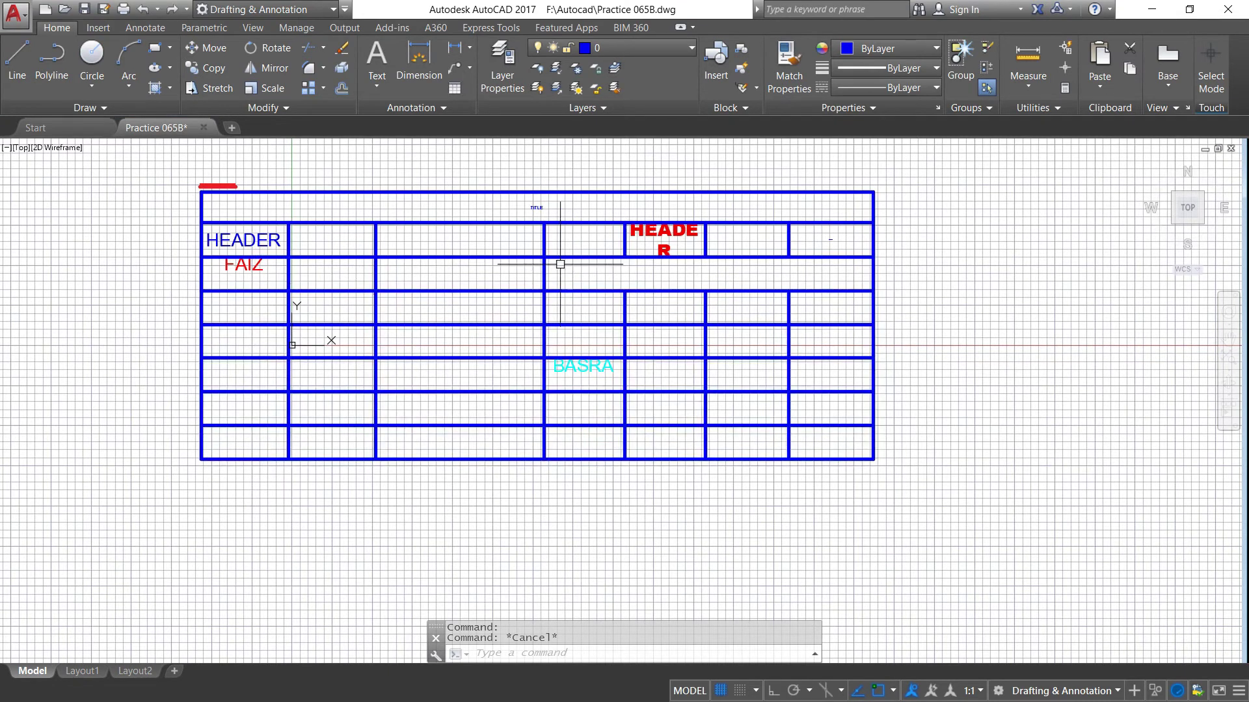
{"action": "left_click", "coordinate": [262, 241]}
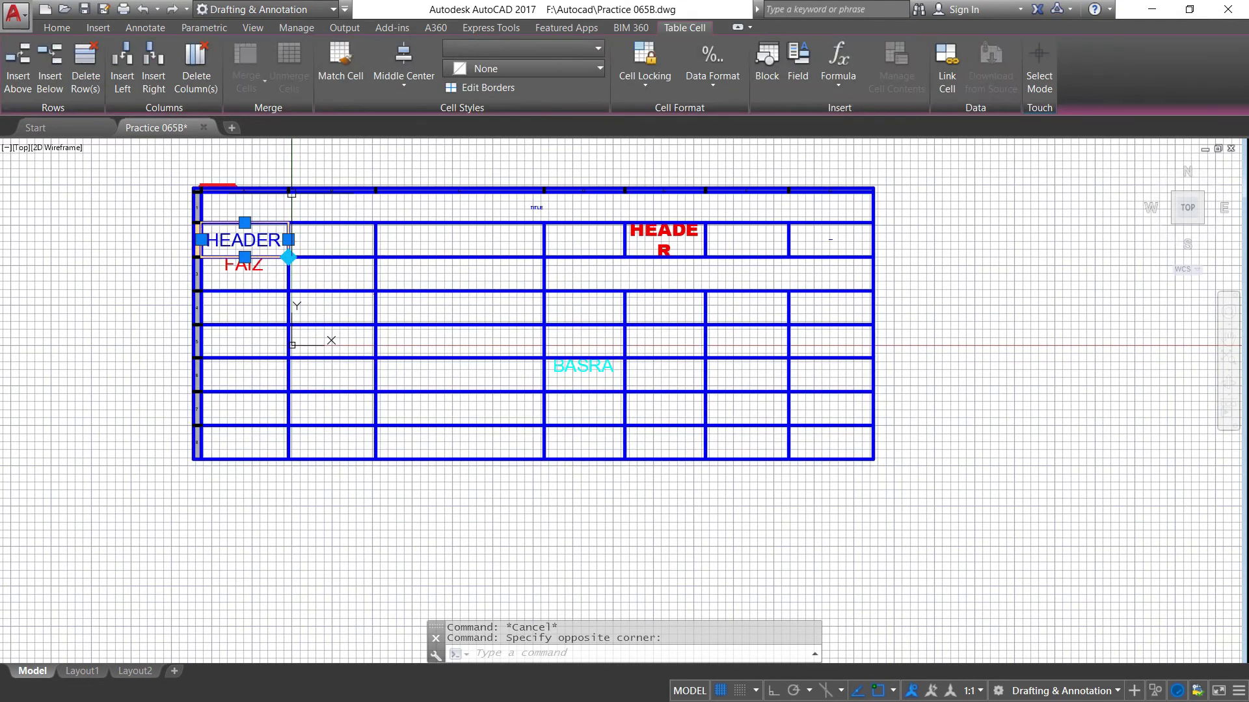
{"action": "left_click", "coordinate": [340, 61]}
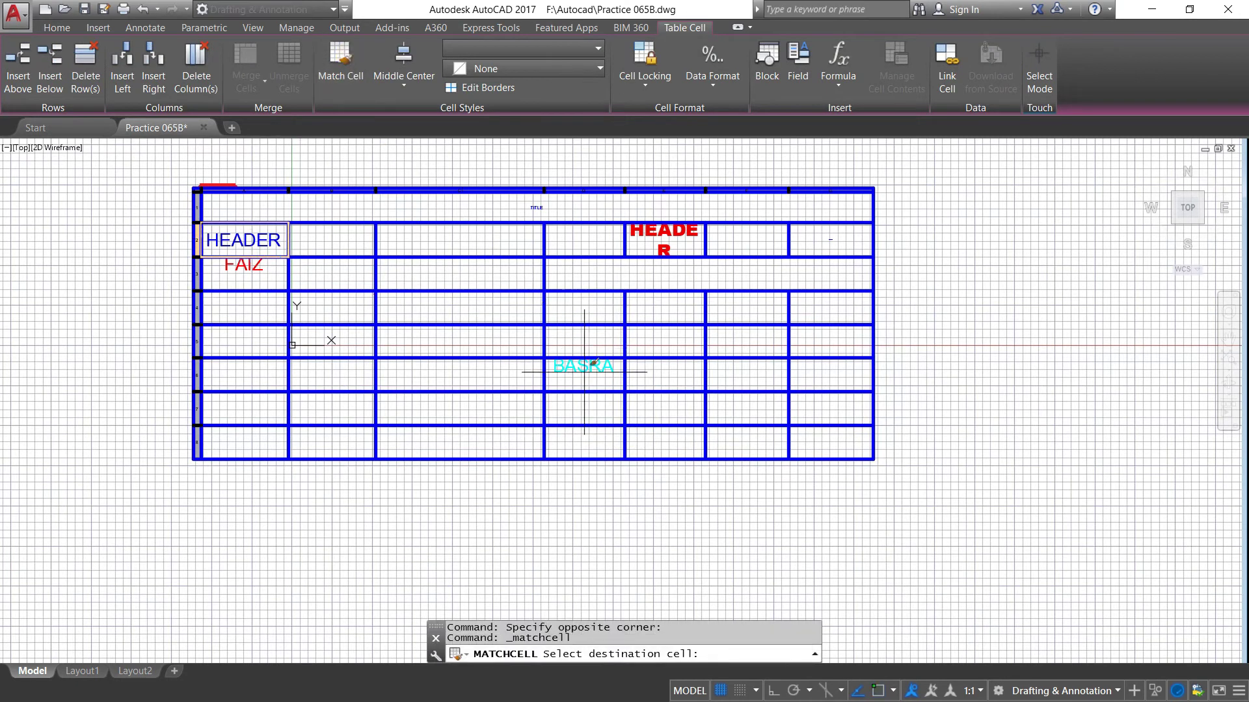
{"action": "left_click", "coordinate": [582, 368]}
{"action": "left_click", "coordinate": [558, 366]}
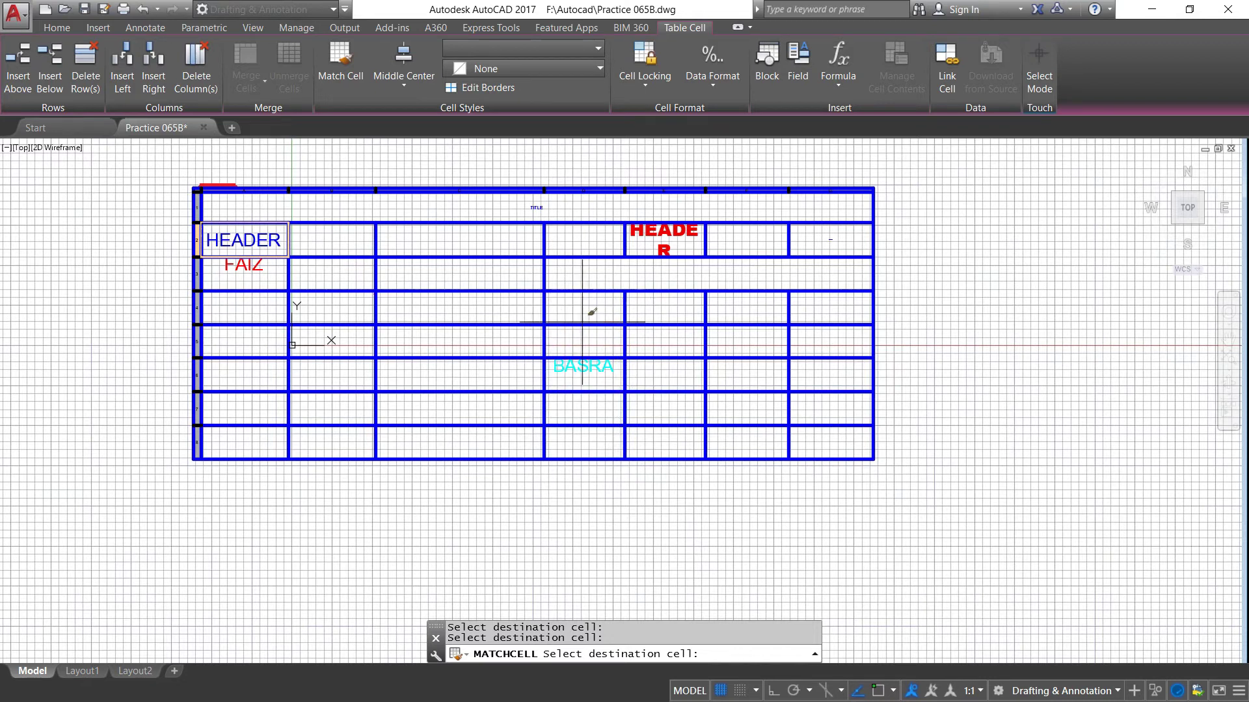
{"action": "scroll", "coordinate": [592, 368], "scroll_direction": "up", "scroll_amount": 2}
{"action": "scroll", "coordinate": [592, 367], "scroll_direction": "up", "scroll_amount": 3}
{"action": "scroll", "coordinate": [590, 367], "scroll_direction": "down", "scroll_amount": 3}
{"action": "key", "text": "Return"}
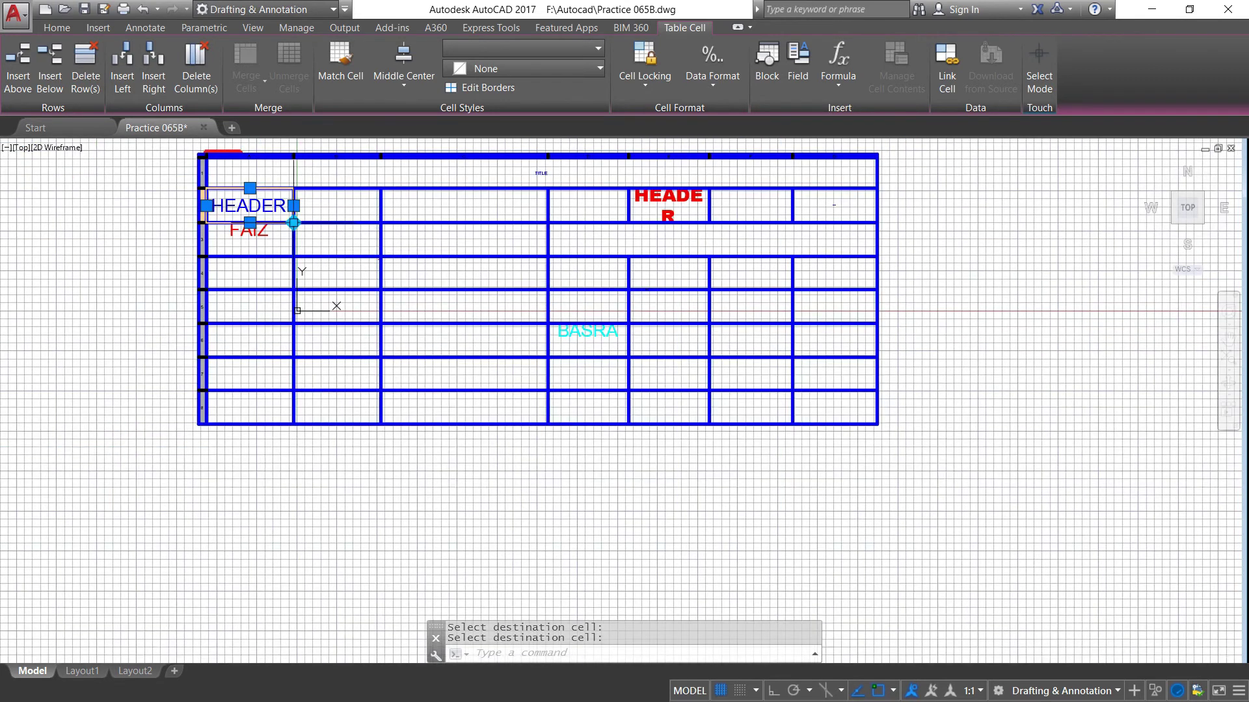
{"action": "scroll", "coordinate": [280, 218], "scroll_direction": "up", "scroll_amount": 2}
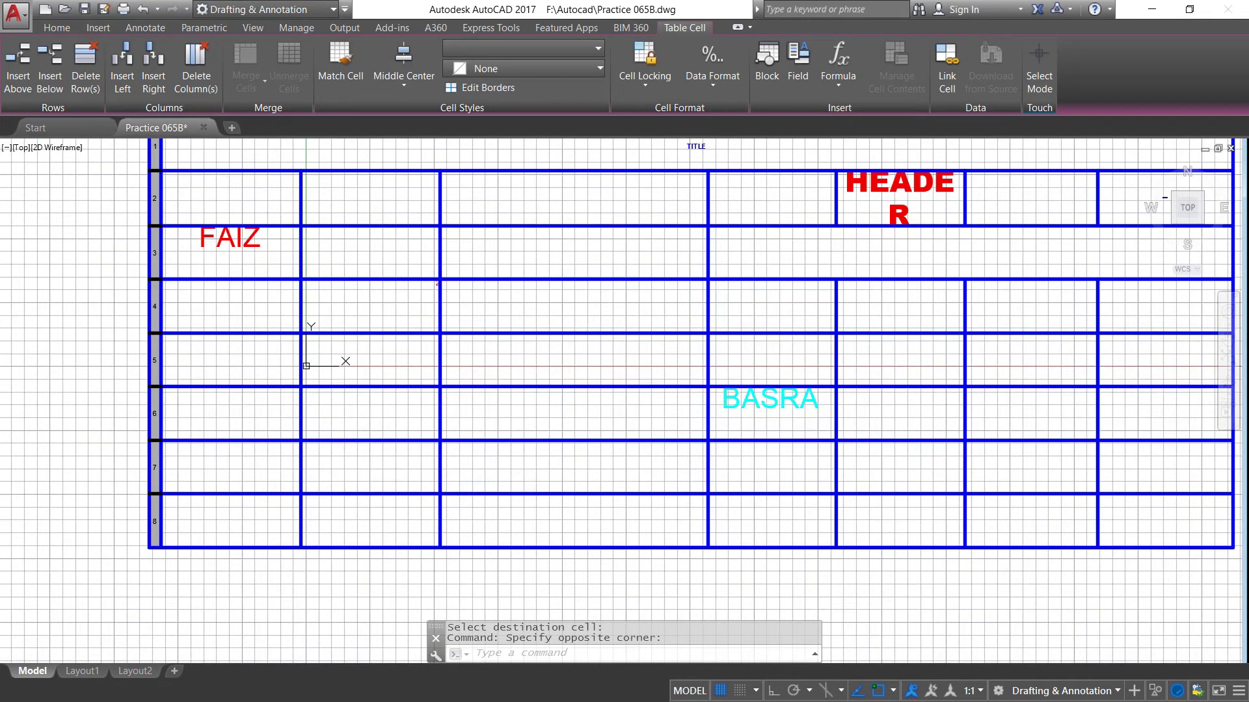
{"action": "double_click", "coordinate": [170, 195]}
{"action": "type", "text": "HEADER"}
{"action": "left_click_drag", "start_coordinate": [167, 199], "coordinate": [310, 205]}
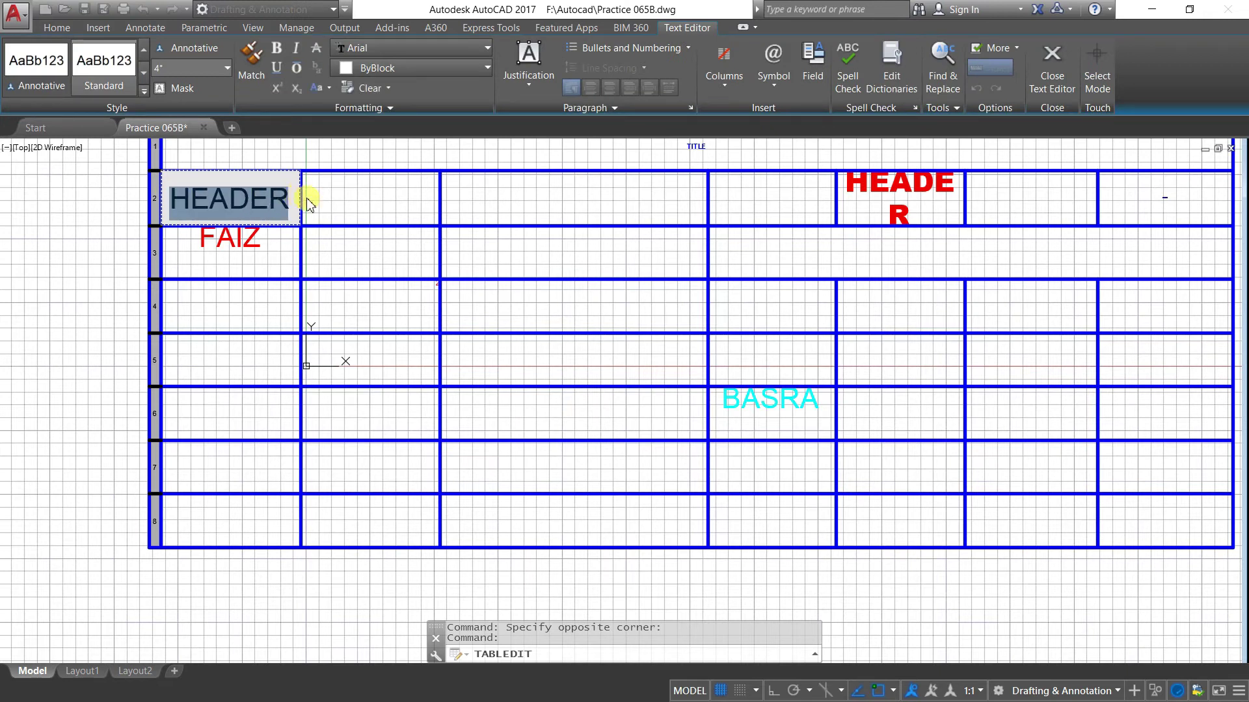
{"action": "left_click", "coordinate": [380, 218]}
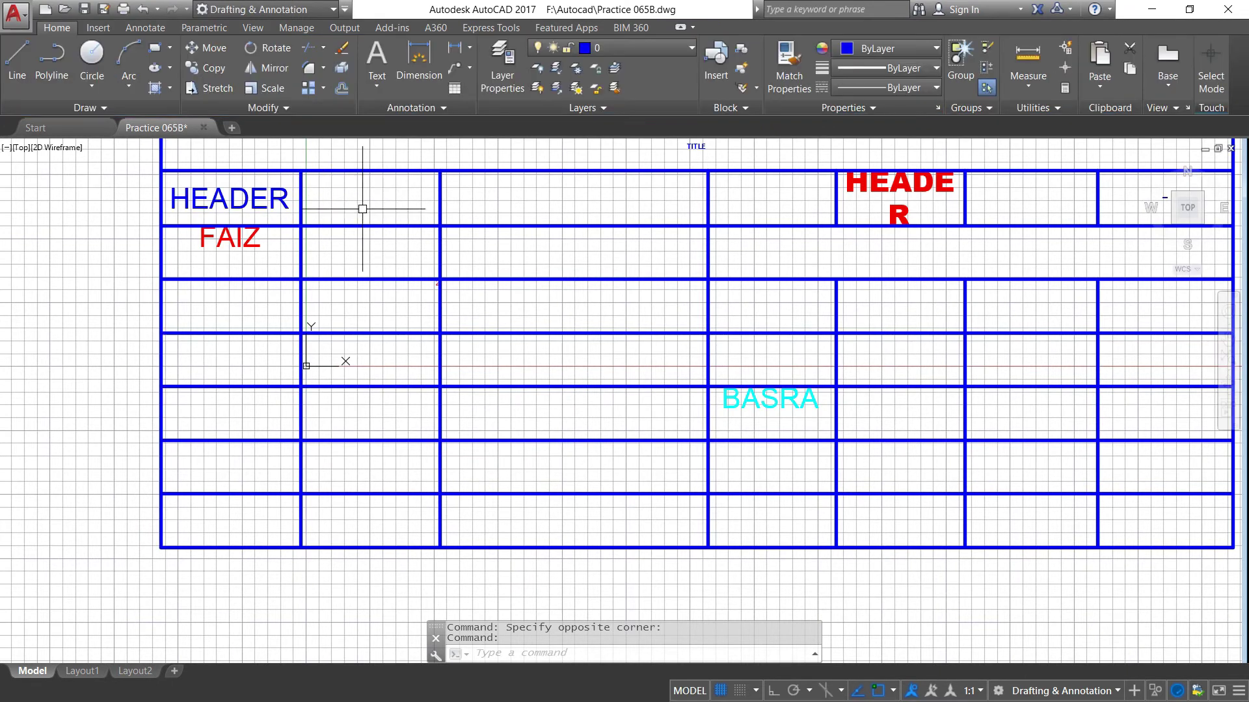
{"action": "scroll", "coordinate": [377, 255], "scroll_direction": "down", "scroll_amount": 2}
Step: Start copying BASRA's cell formatting with Match Cell, then cancel it
{"action": "scroll", "coordinate": [432, 209], "scroll_direction": "up", "scroll_amount": 2}
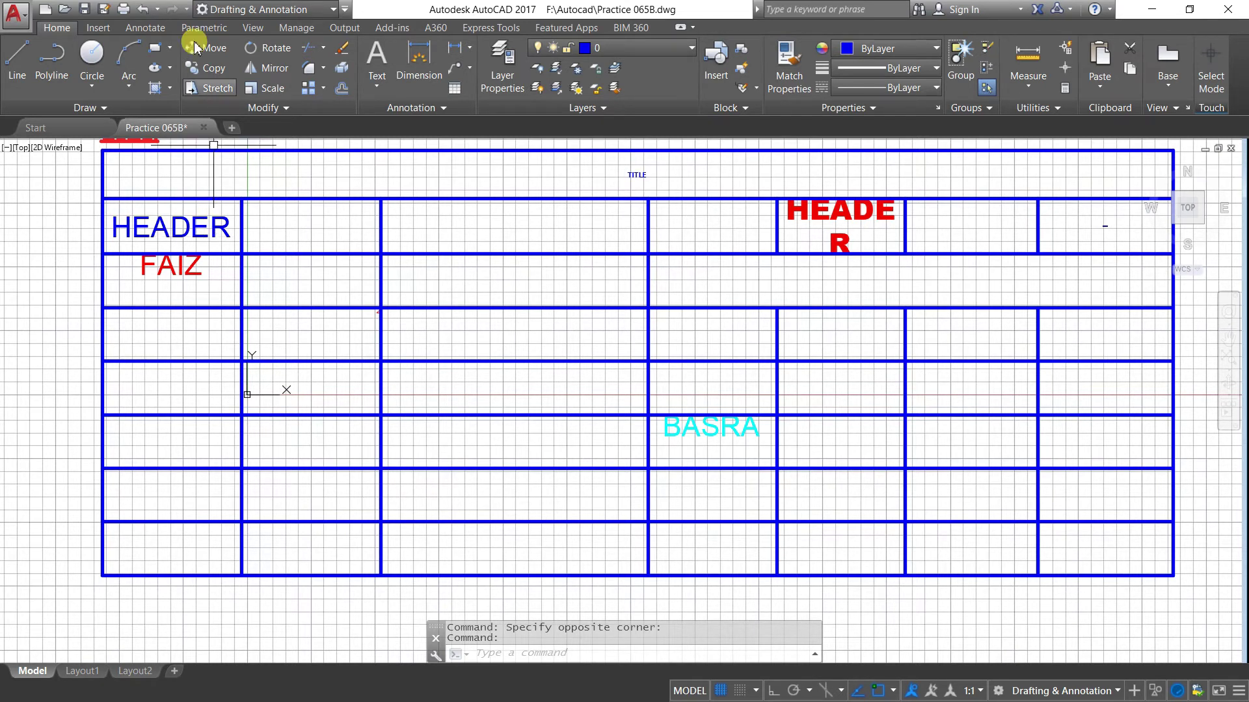
{"action": "scroll", "coordinate": [217, 195], "scroll_direction": "down", "scroll_amount": 2}
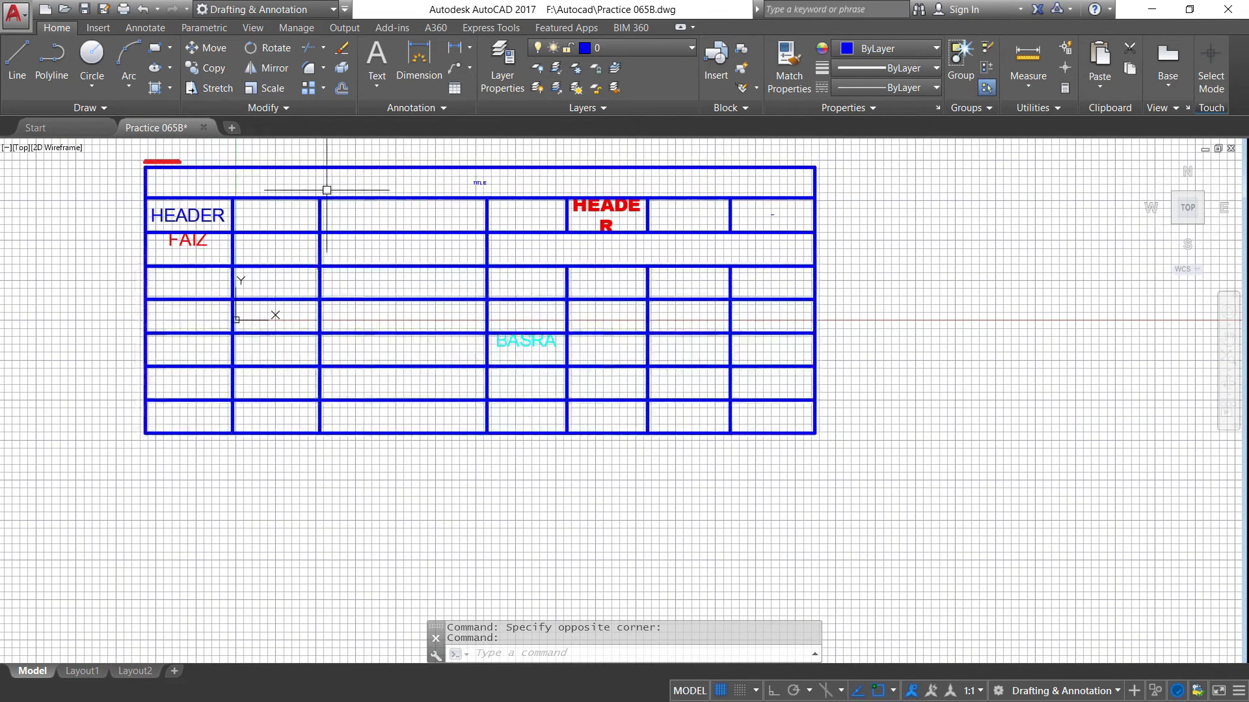
{"action": "left_click", "coordinate": [518, 344]}
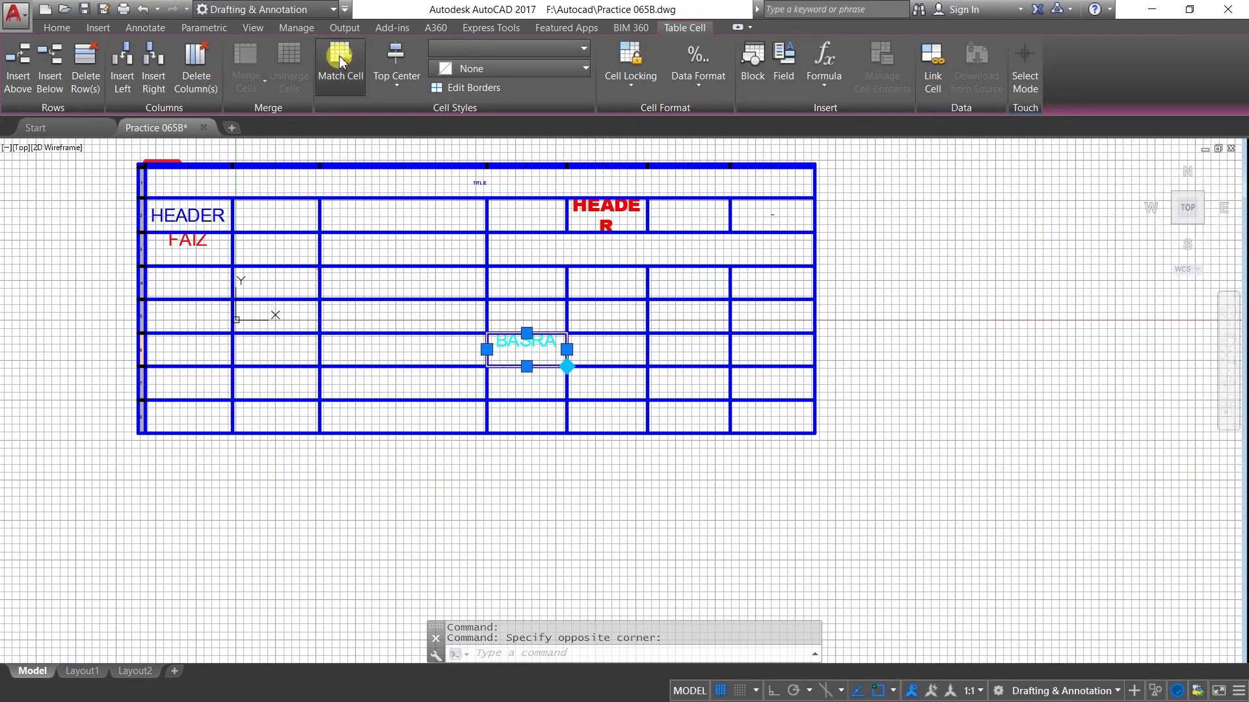
{"action": "left_click", "coordinate": [339, 62]}
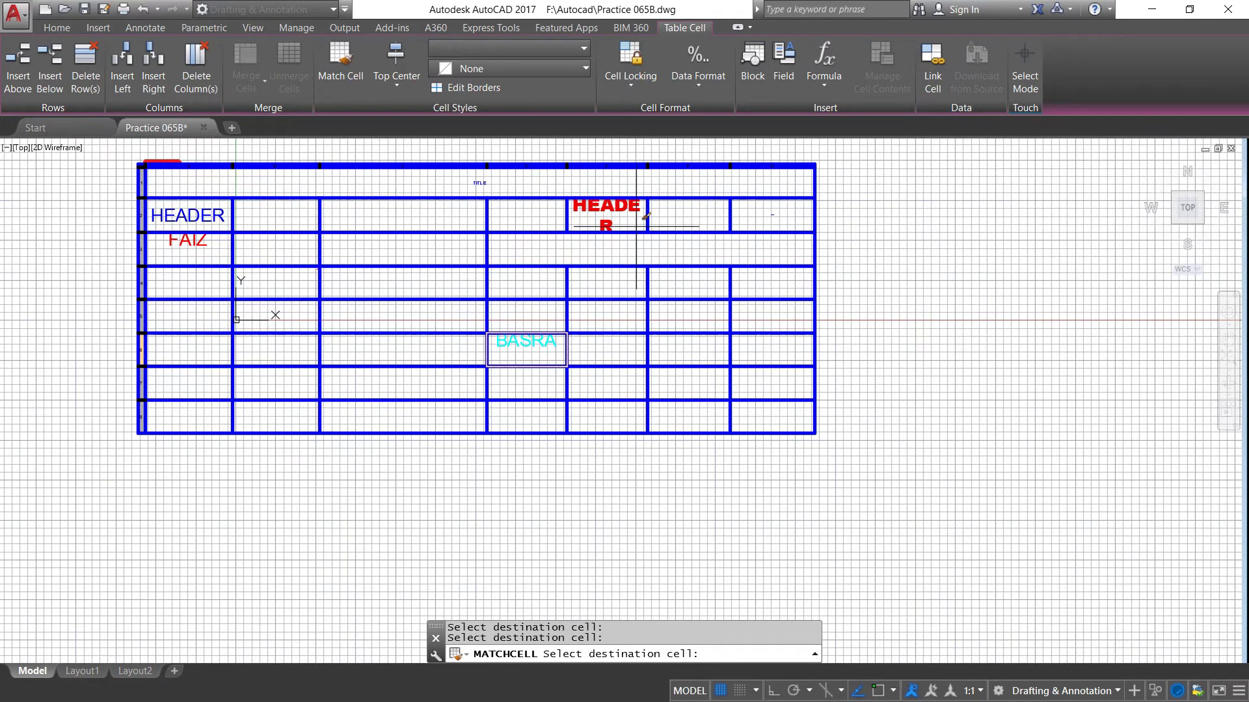
{"action": "key", "text": "Escape"}
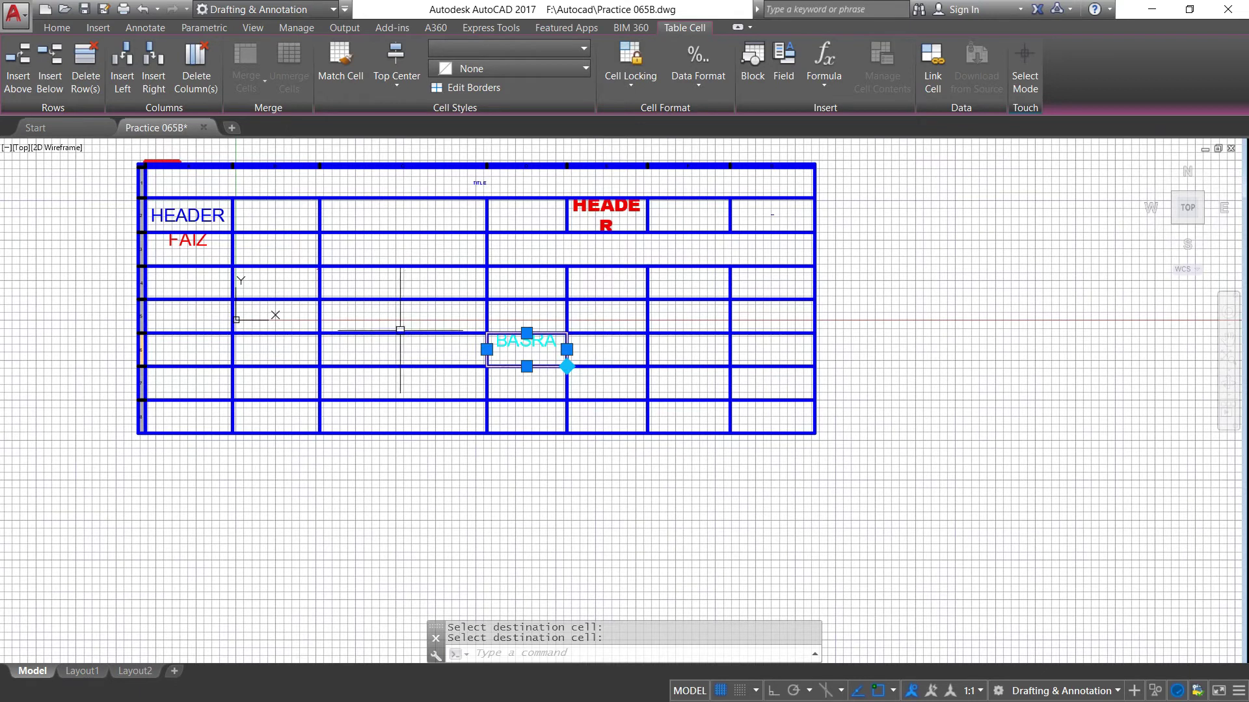
{"action": "key", "text": "Escape"}
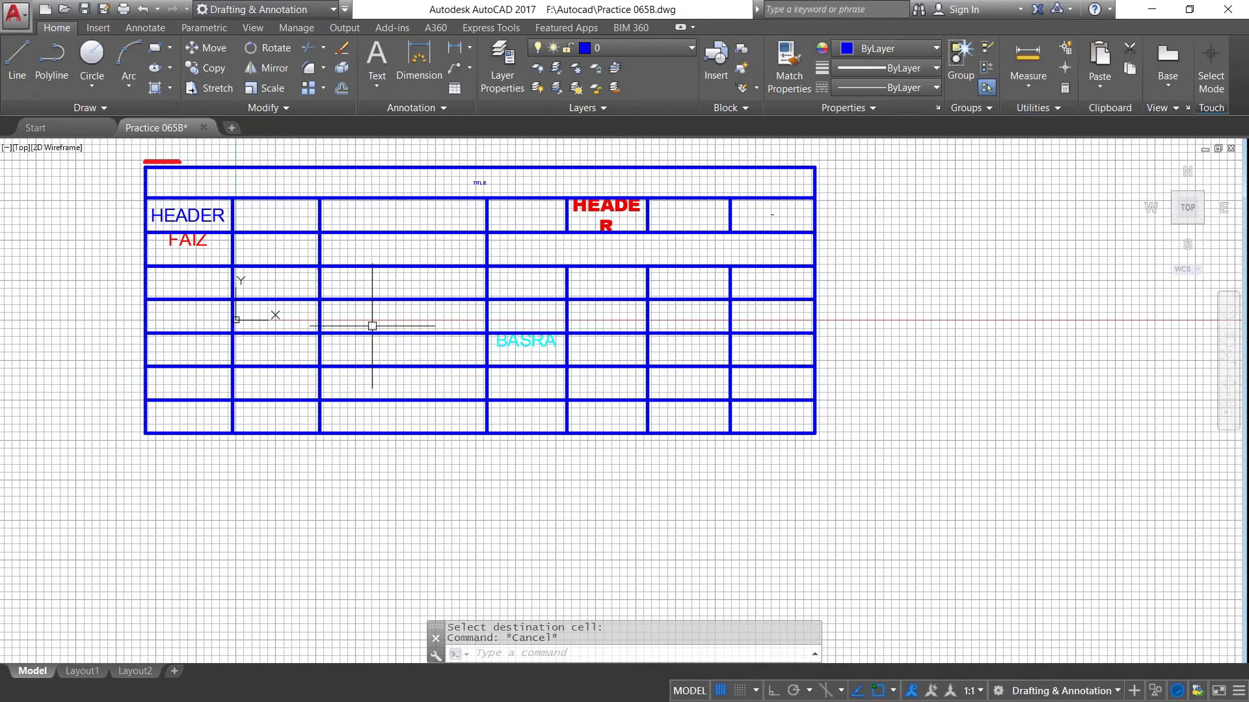
Step: Enter FAIZ in the empty cell diagonally up and right of BASRA
{"action": "scroll", "coordinate": [372, 328], "scroll_direction": "up", "scroll_amount": 2}
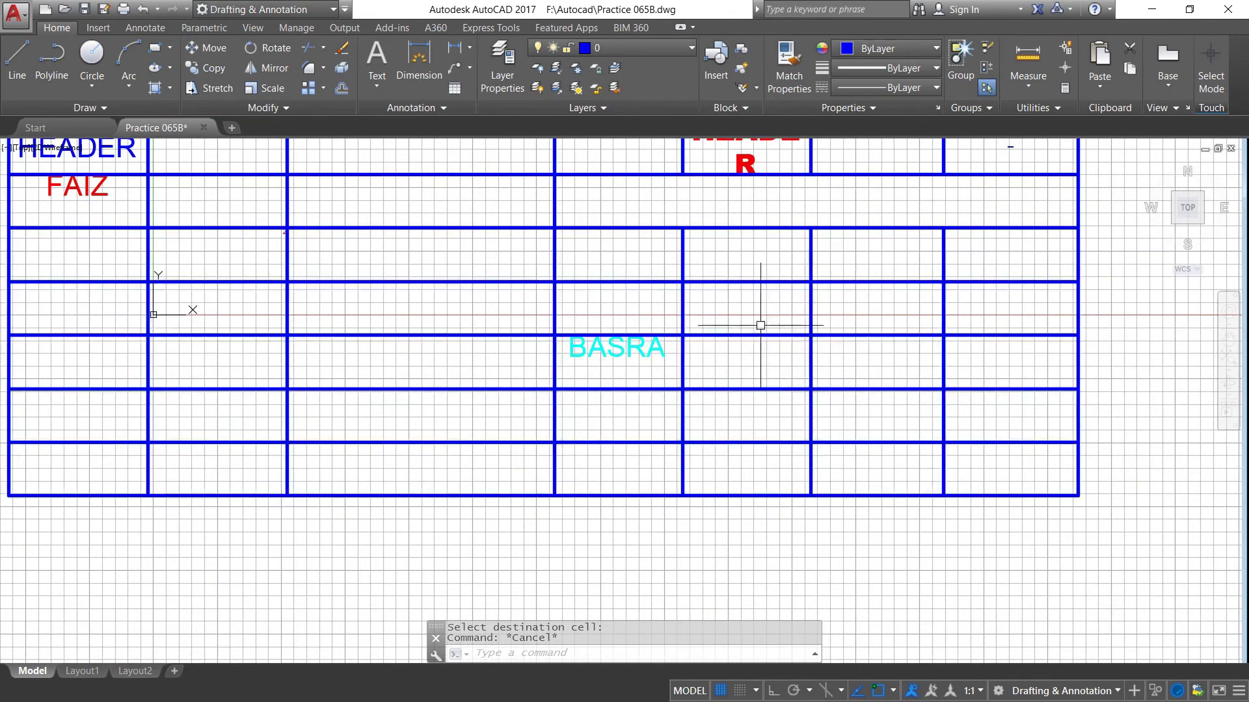
{"action": "left_click", "coordinate": [758, 317]}
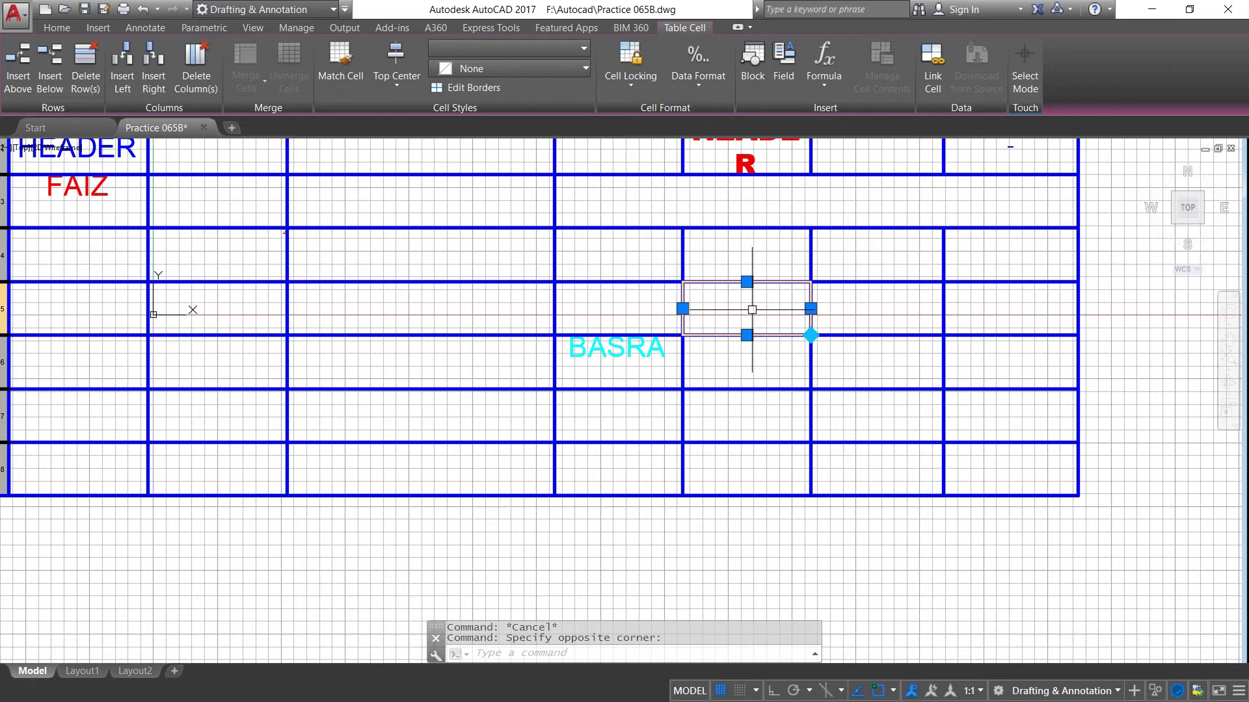
{"action": "double_click", "coordinate": [752, 312]}
{"action": "type", "text": "FAIZ"}
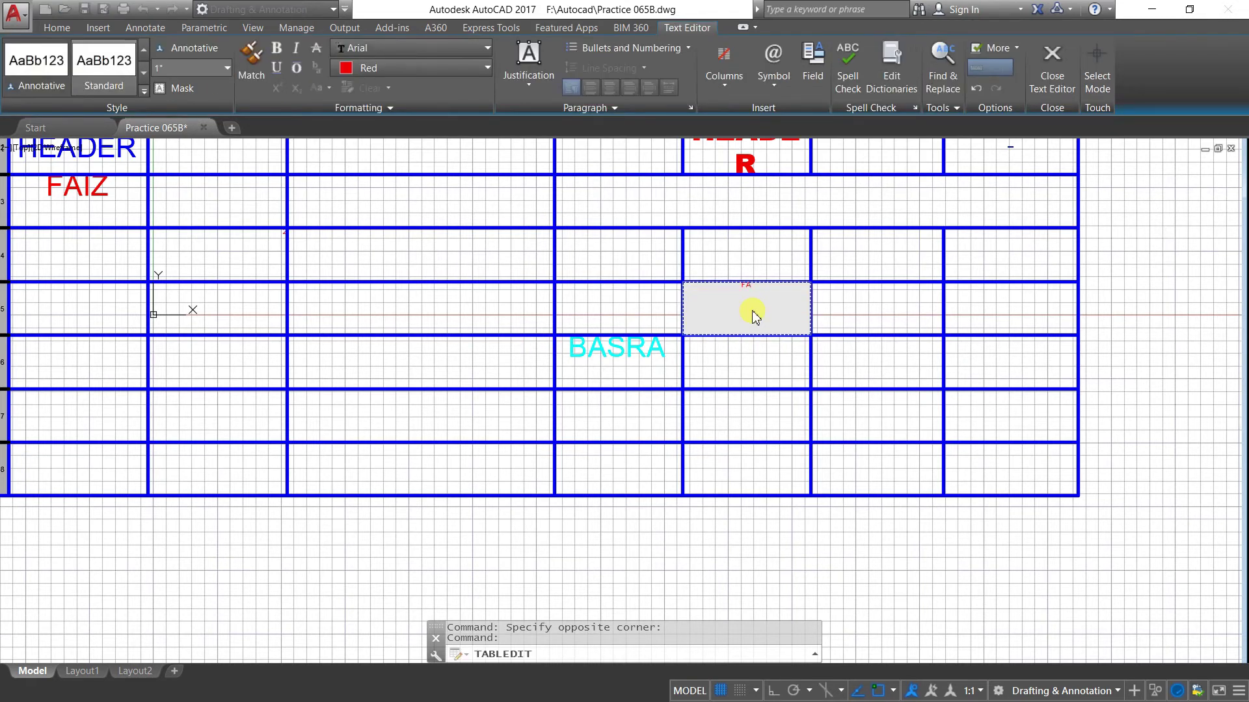
{"action": "left_click", "coordinate": [773, 282]}
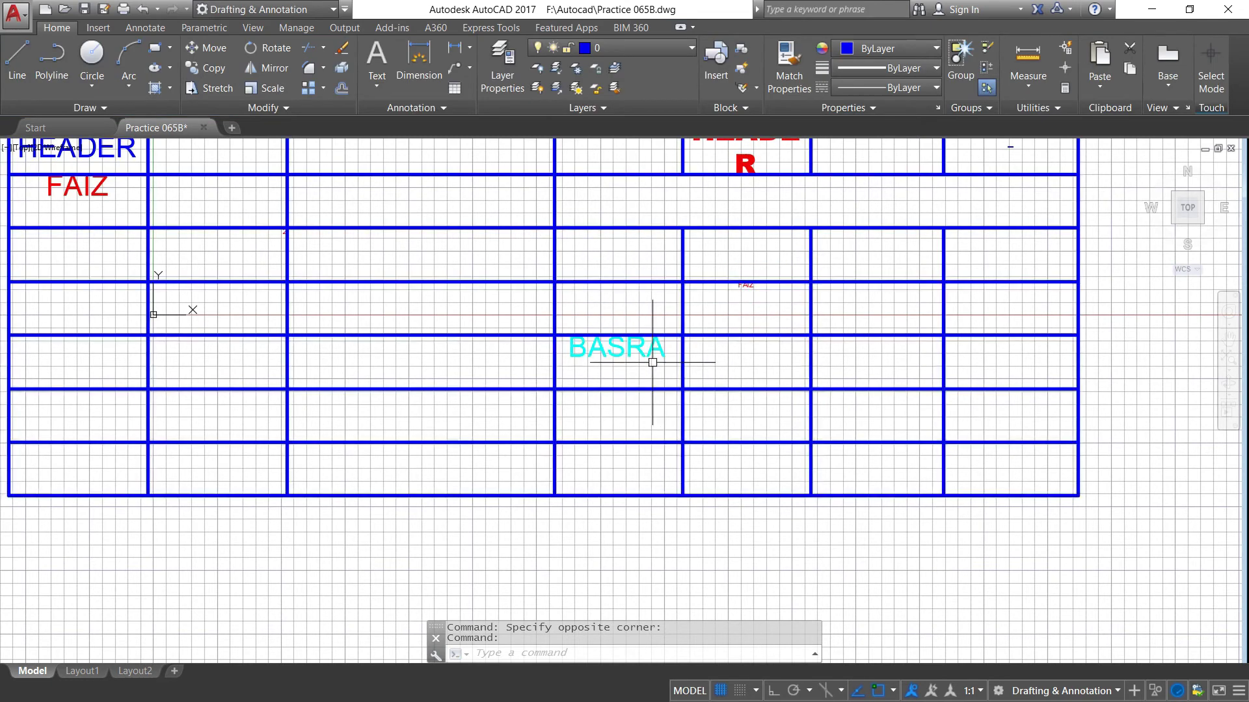
Step: Give the new FAIZ cell BASRA's large red formatting using Match Cell
{"action": "left_click", "coordinate": [640, 349]}
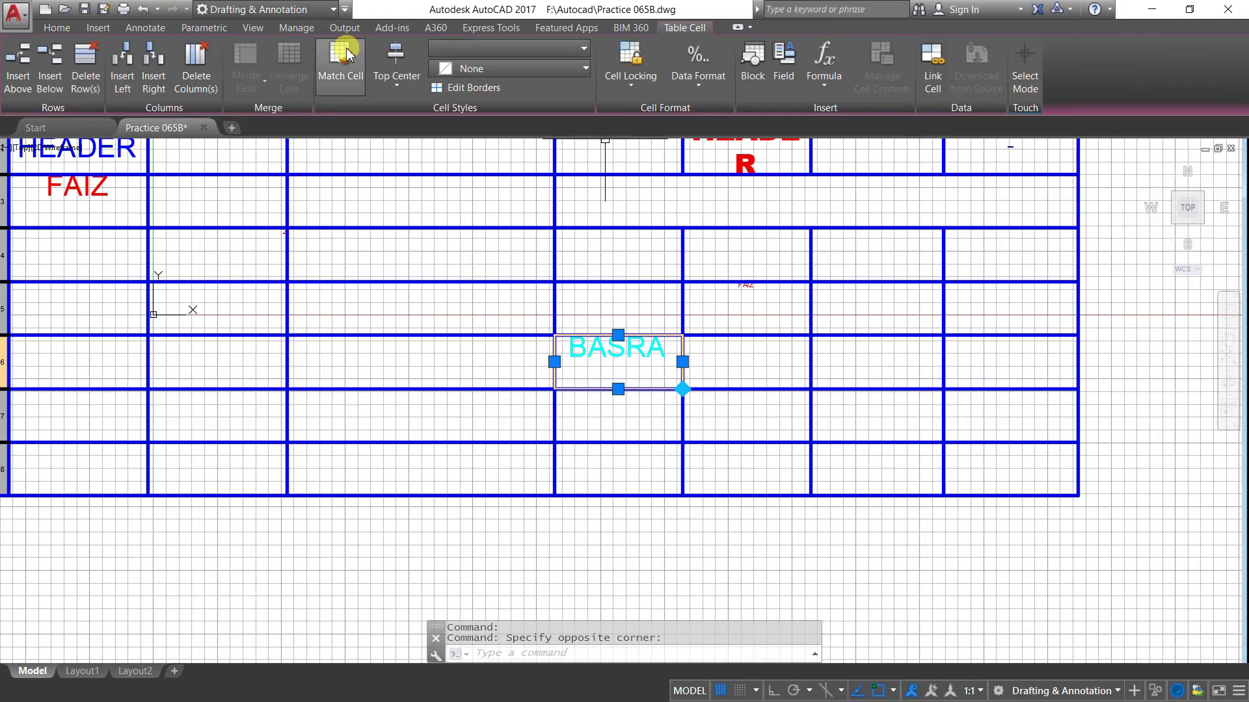
{"action": "left_click", "coordinate": [340, 61]}
{"action": "left_click", "coordinate": [759, 294]}
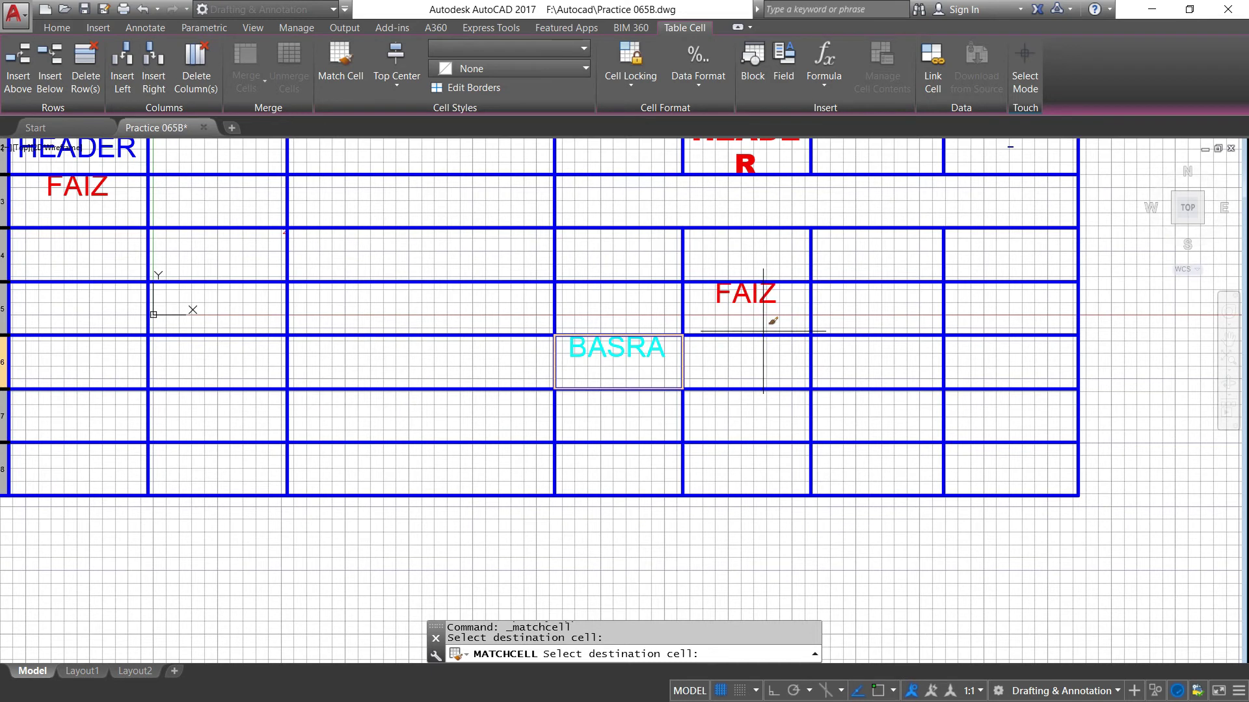
{"action": "scroll", "coordinate": [755, 319], "scroll_direction": "down", "scroll_amount": 3}
{"action": "scroll", "coordinate": [740, 301], "scroll_direction": "up", "scroll_amount": 3}
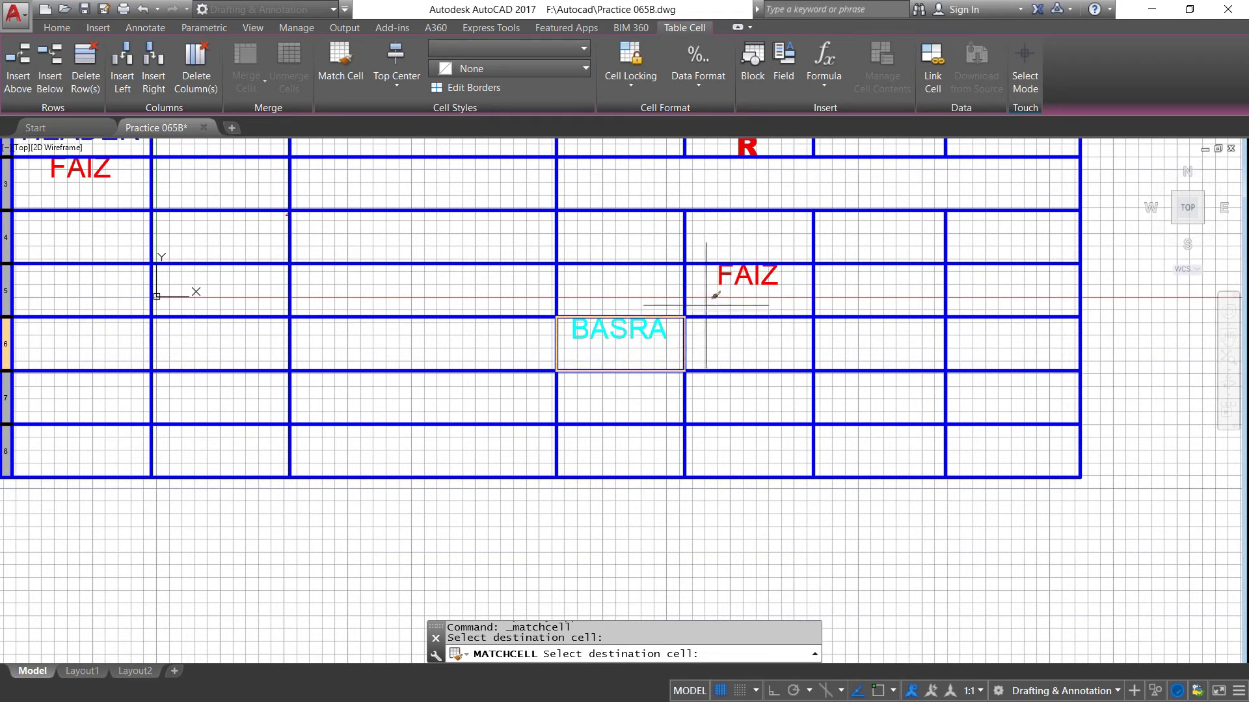
{"action": "scroll", "coordinate": [689, 305], "scroll_direction": "down", "scroll_amount": 2}
{"action": "scroll", "coordinate": [610, 223], "scroll_direction": "up", "scroll_amount": 2}
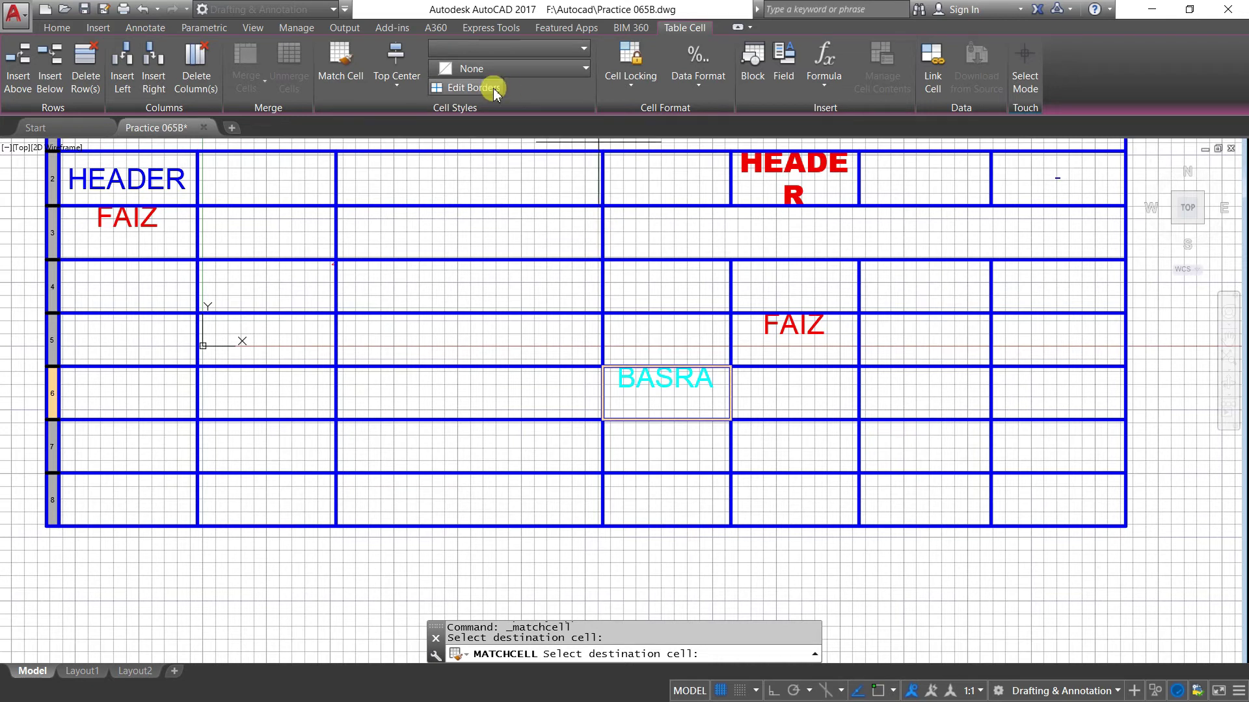
Step: Apply a double-line border to the outside and all edges of the BASRA cell
{"action": "left_click", "coordinate": [459, 89]}
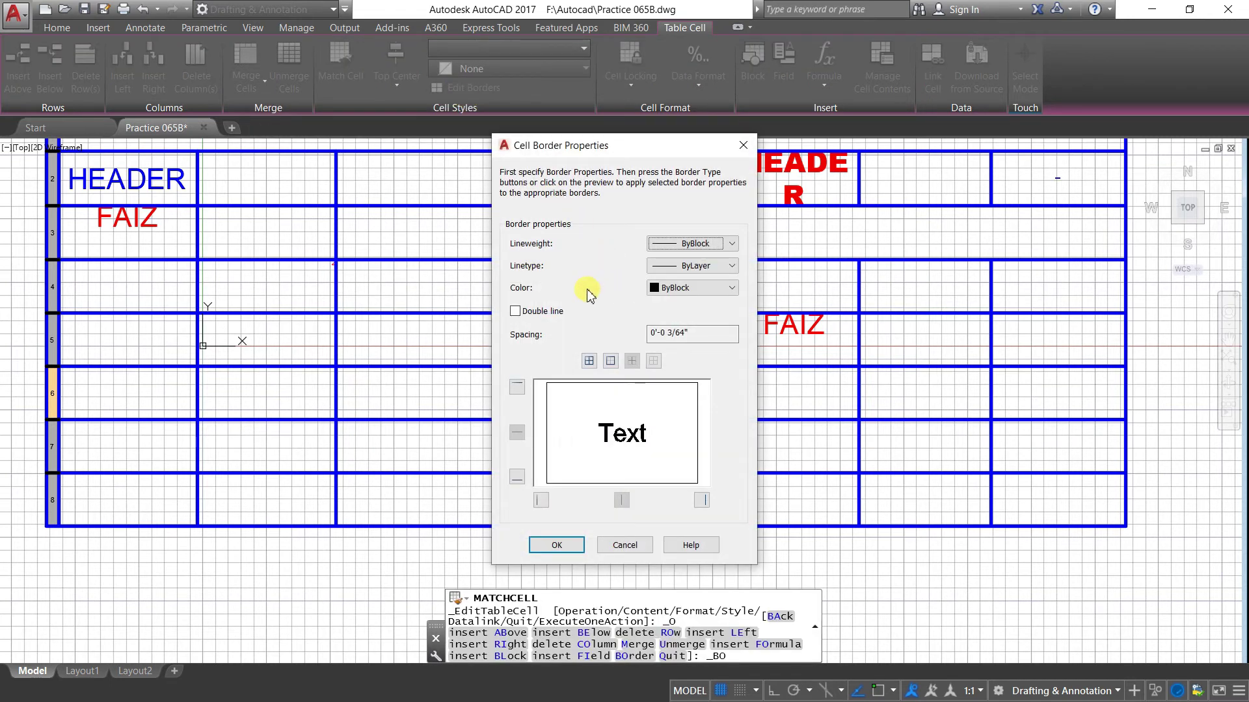
{"action": "left_click", "coordinate": [515, 312]}
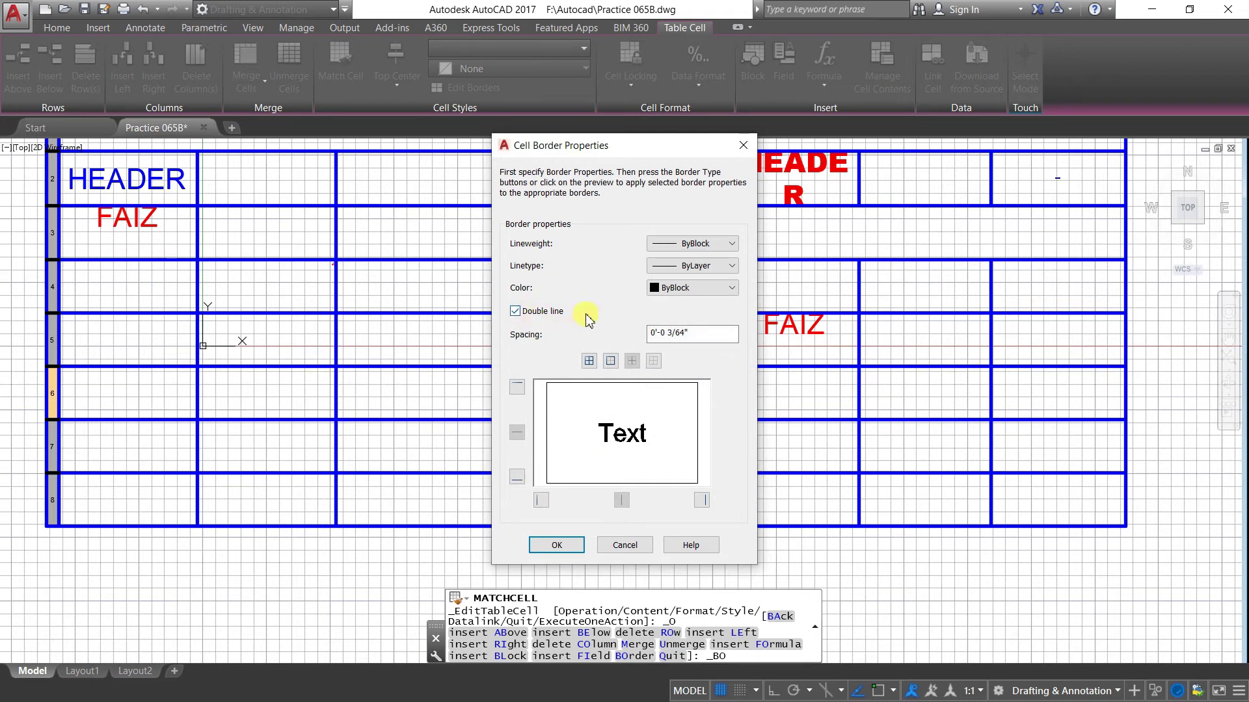
{"action": "left_click", "coordinate": [590, 361]}
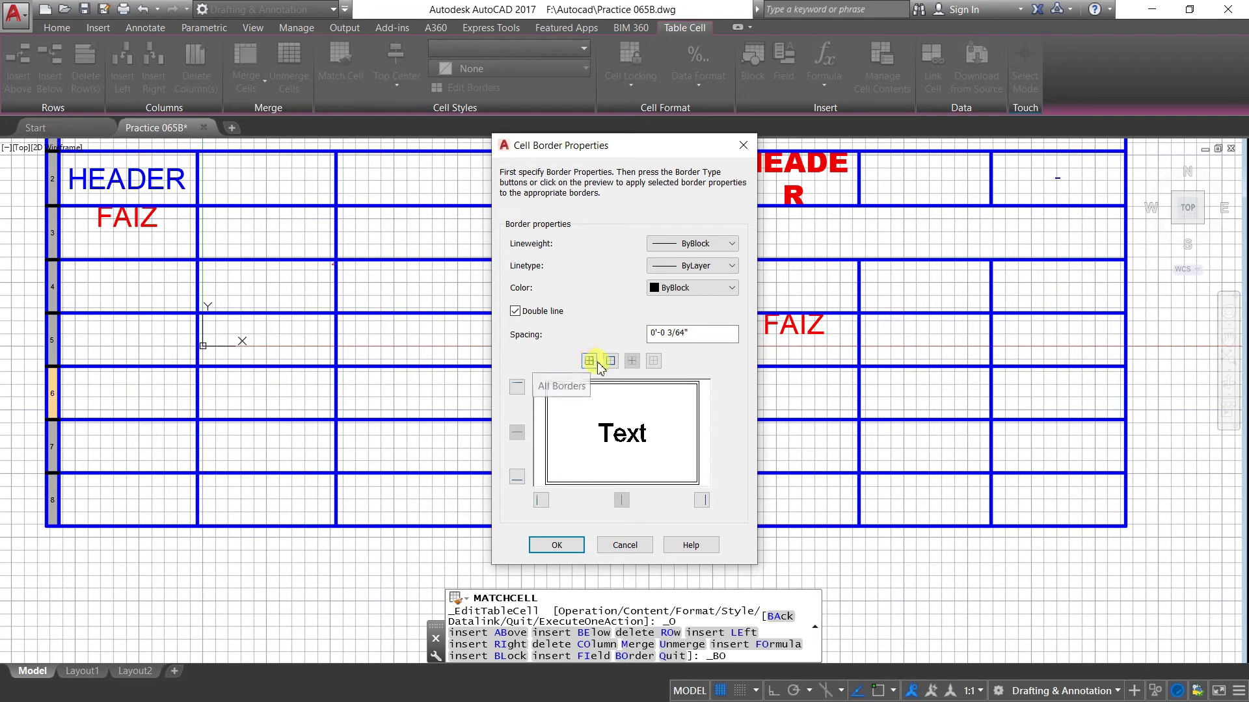
{"action": "left_click", "coordinate": [610, 362]}
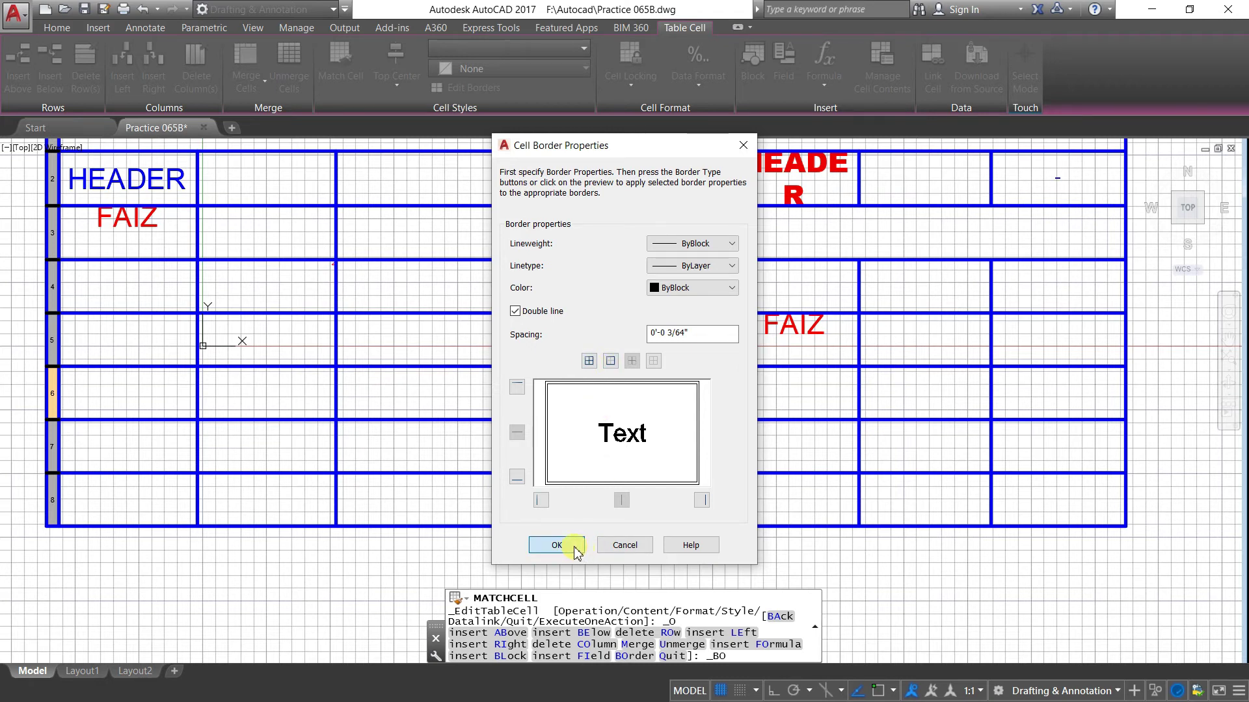
{"action": "left_click", "coordinate": [557, 545]}
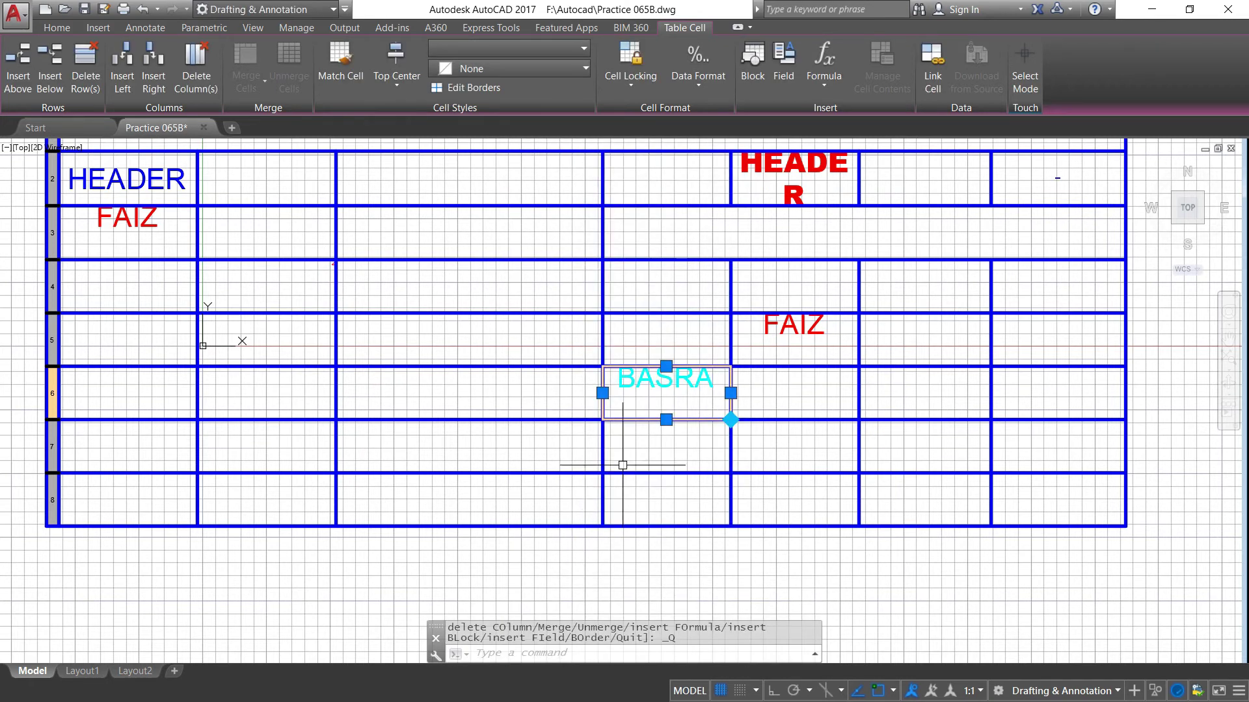
{"action": "scroll", "coordinate": [624, 459], "scroll_direction": "up", "scroll_amount": 2}
{"action": "scroll", "coordinate": [627, 450], "scroll_direction": "down", "scroll_amount": 2}
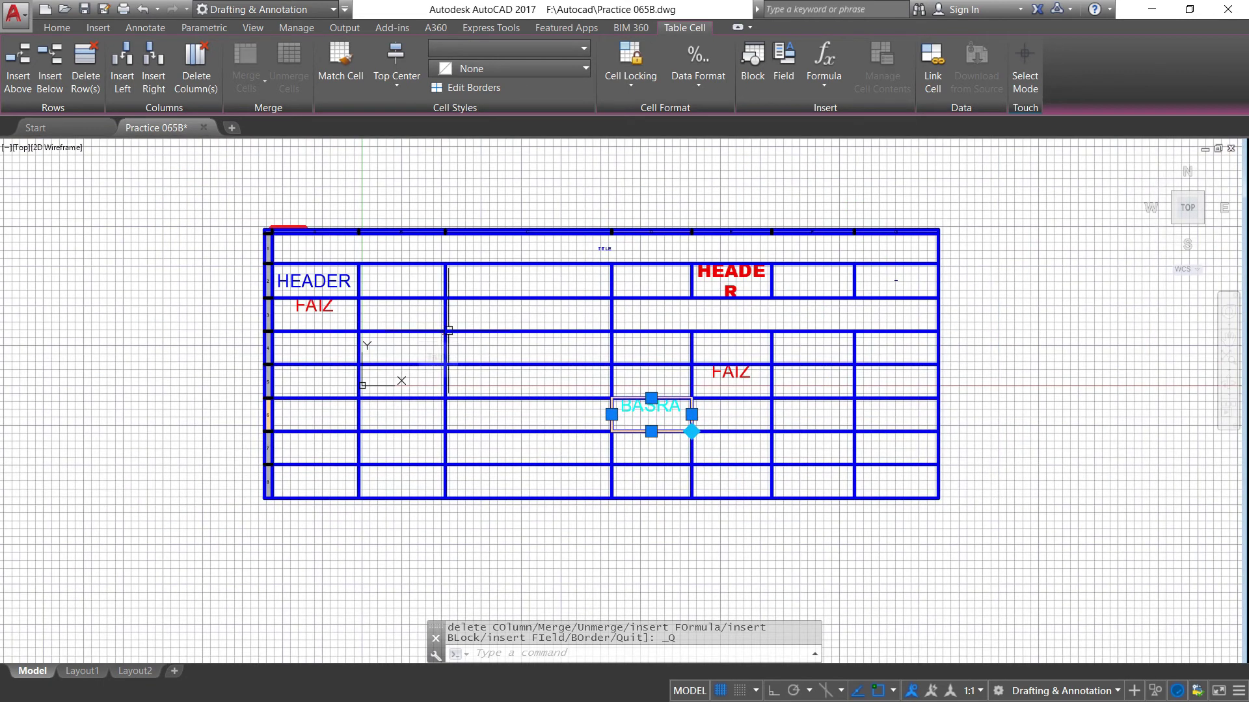
{"action": "key", "text": "Escape"}
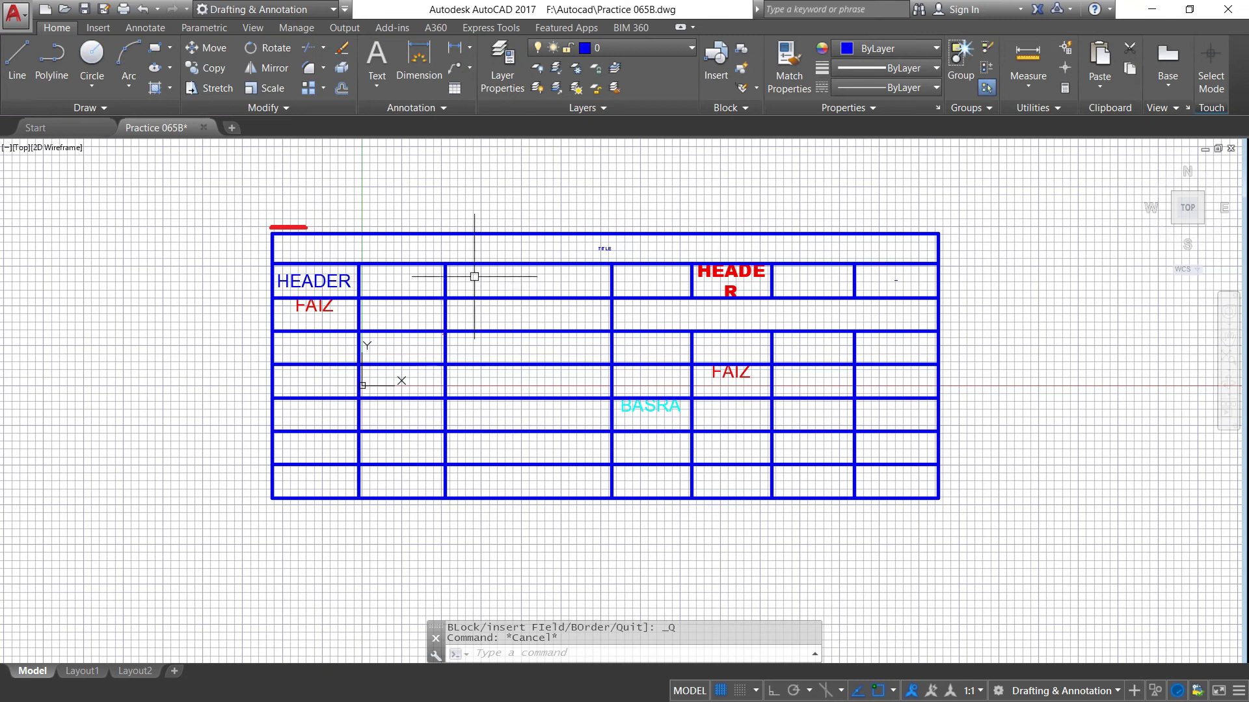
{"action": "left_click", "coordinate": [605, 246]}
{"action": "left_click", "coordinate": [399, 247]}
{"action": "double_click", "coordinate": [391, 237]}
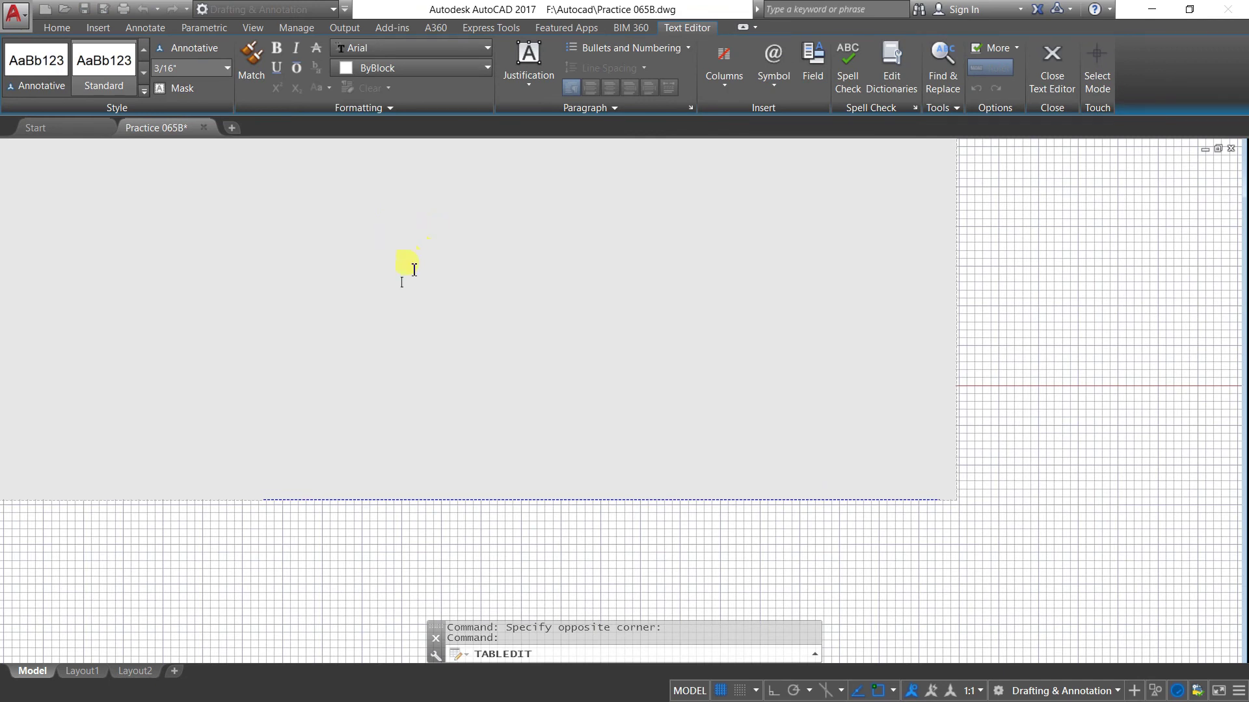
{"action": "scroll", "coordinate": [434, 279], "scroll_direction": "down", "scroll_amount": 4}
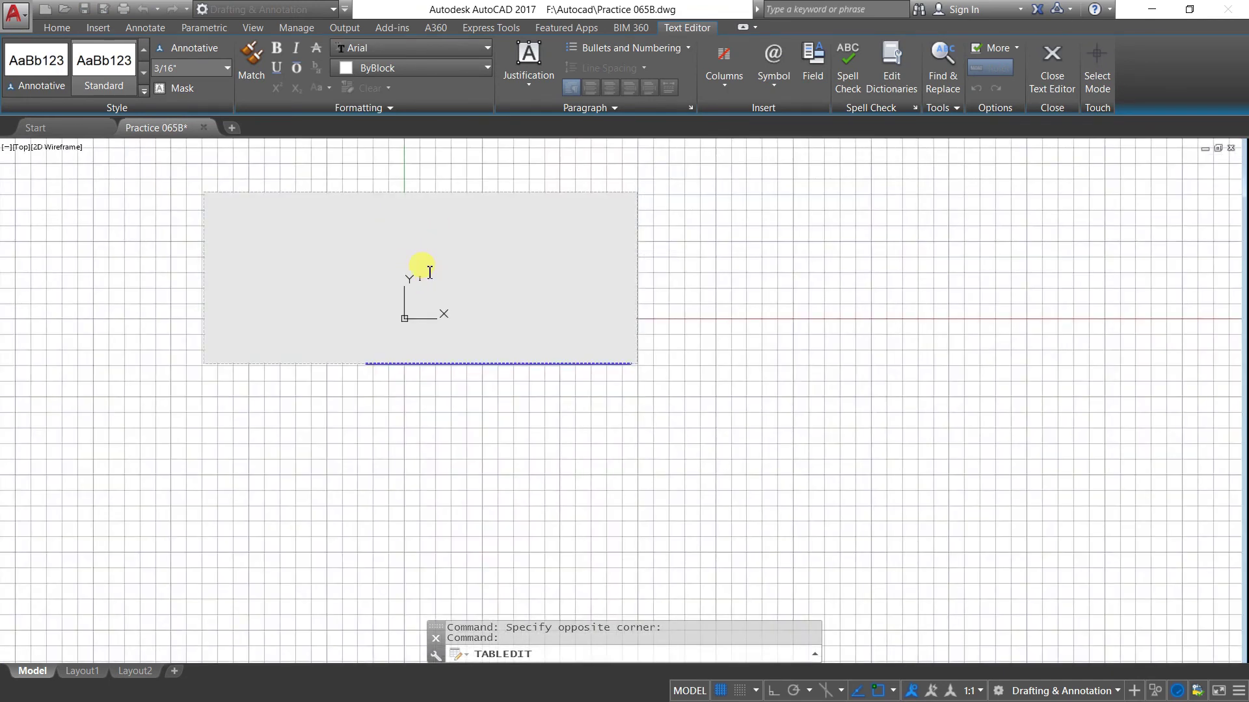
{"action": "left_click", "coordinate": [429, 272]}
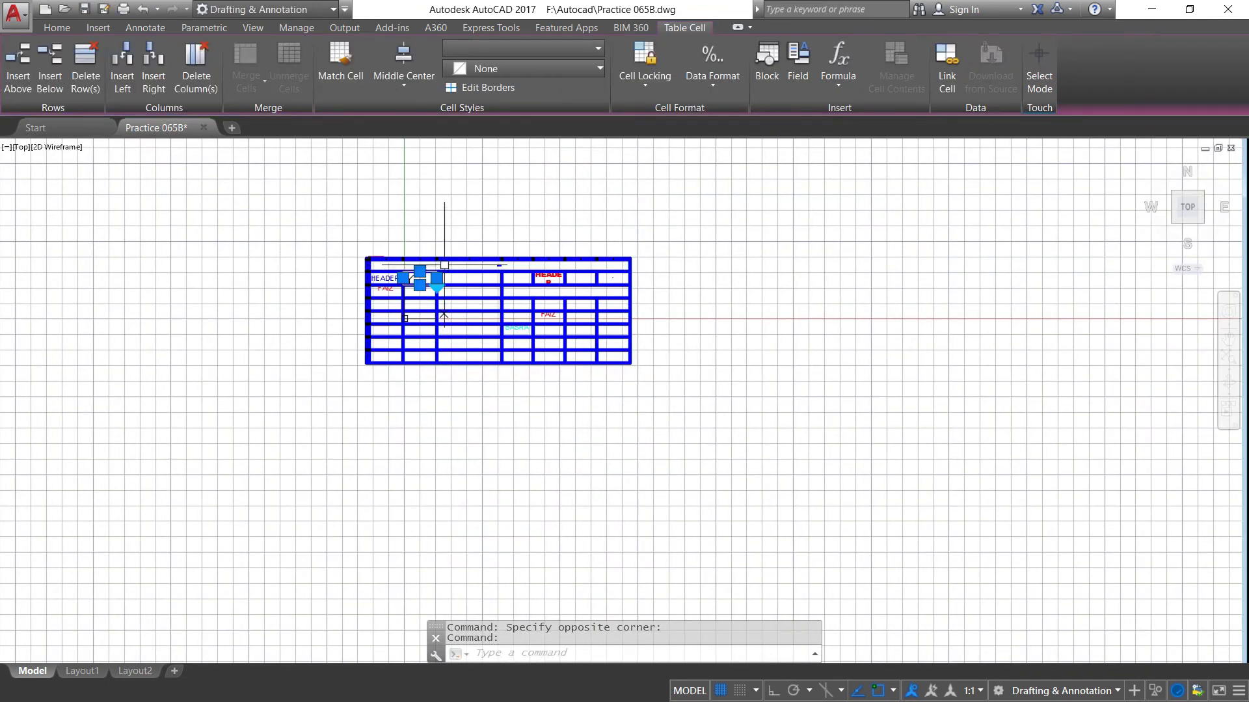
{"action": "key", "text": "Escape"}
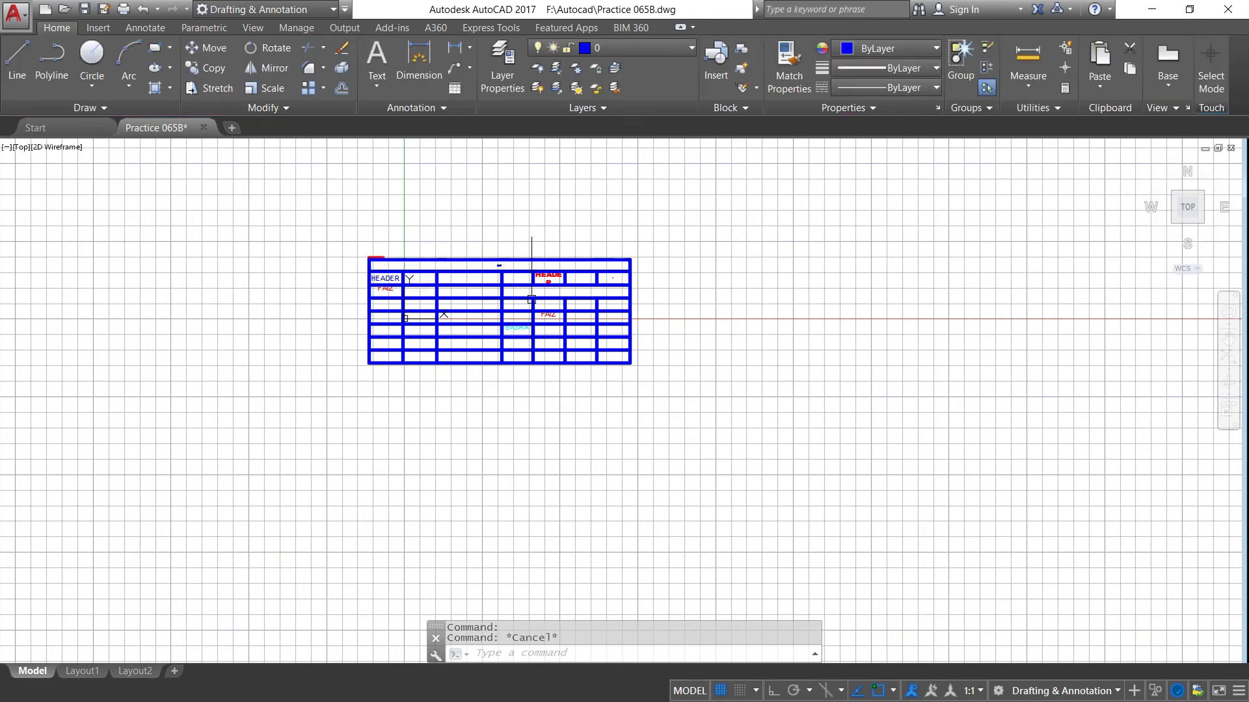
{"action": "scroll", "coordinate": [529, 308], "scroll_direction": "up", "scroll_amount": 4}
{"action": "scroll", "coordinate": [558, 418], "scroll_direction": "up", "scroll_amount": 2}
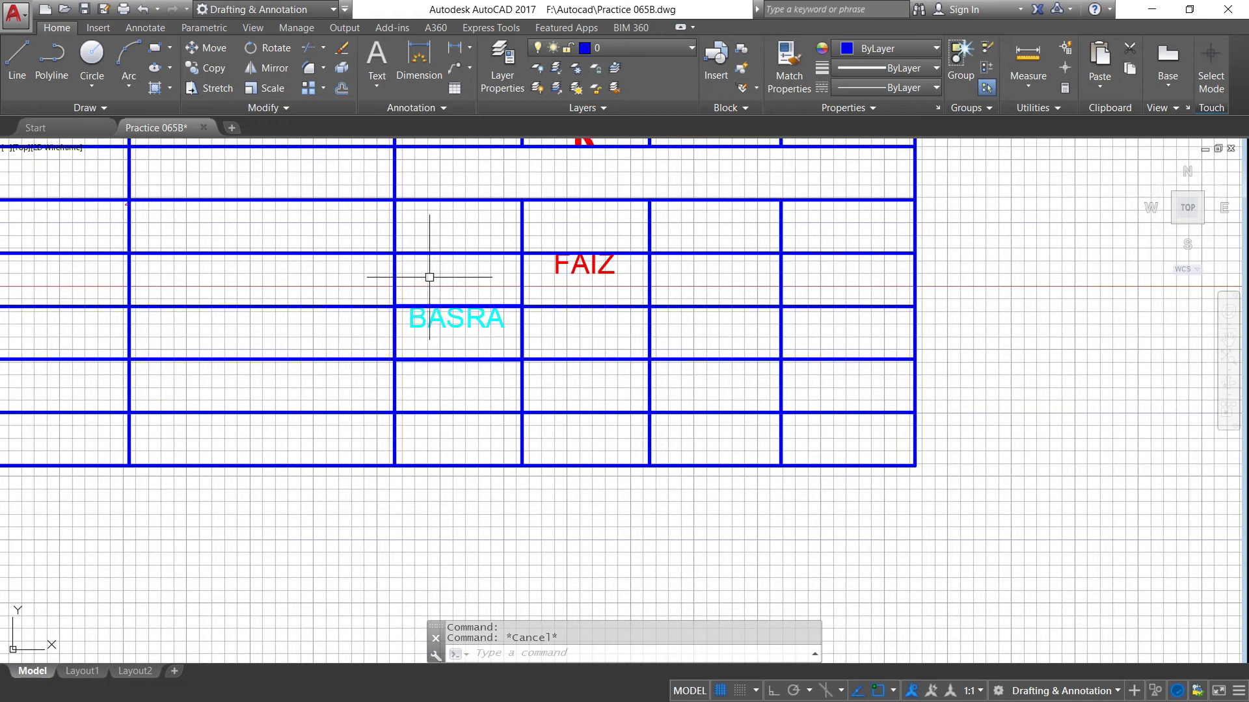
Step: Give the selected cell block around BASRA and FAIZ double-line borders on all edges
{"action": "left_click", "coordinate": [431, 226]}
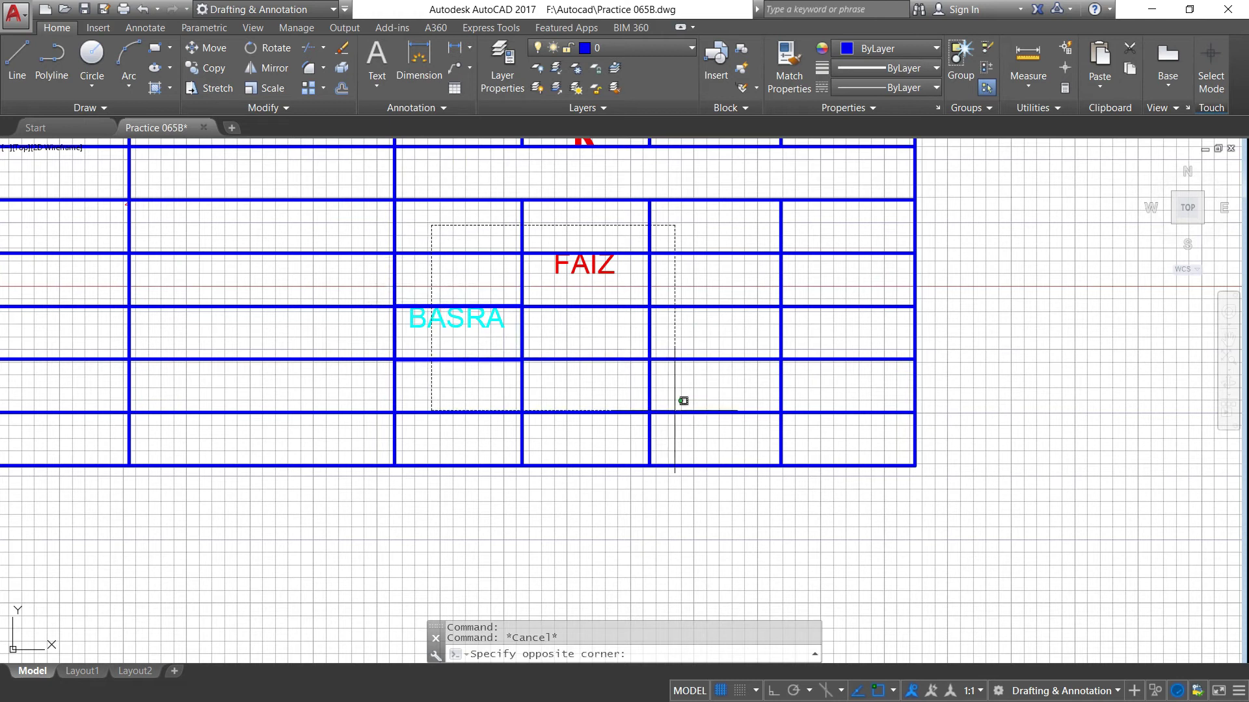
{"action": "left_click", "coordinate": [743, 450]}
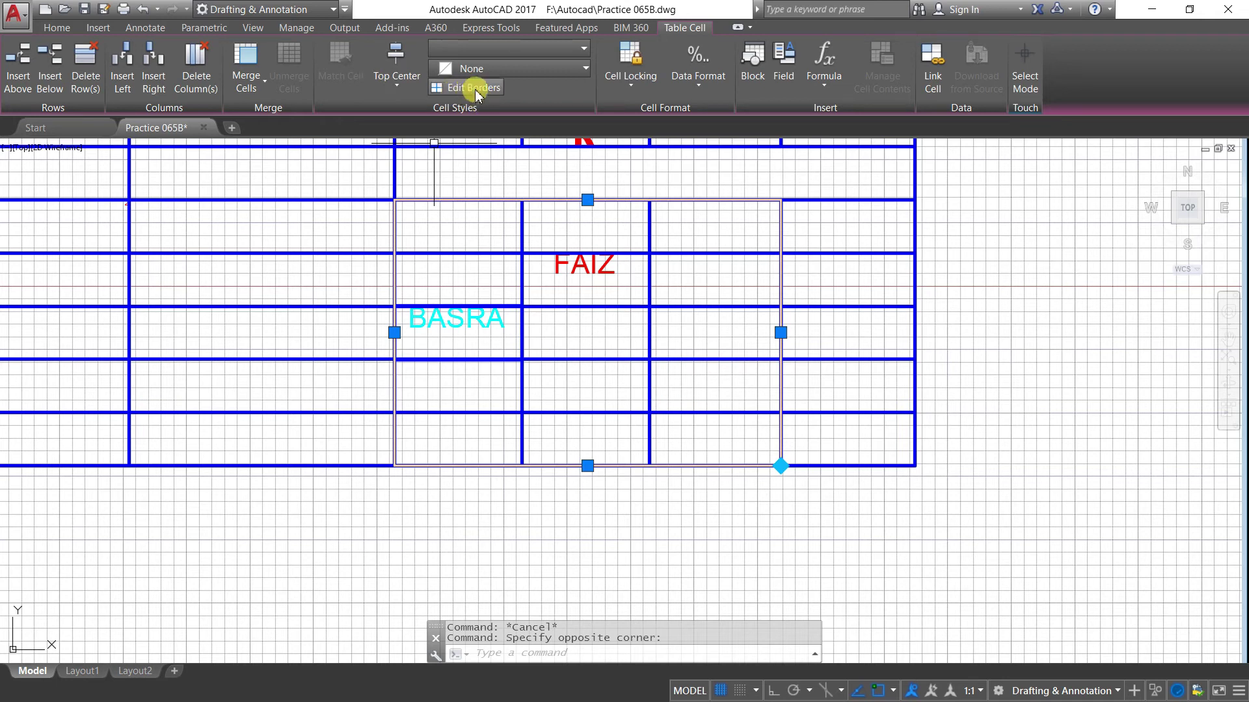
{"action": "left_click", "coordinate": [437, 90]}
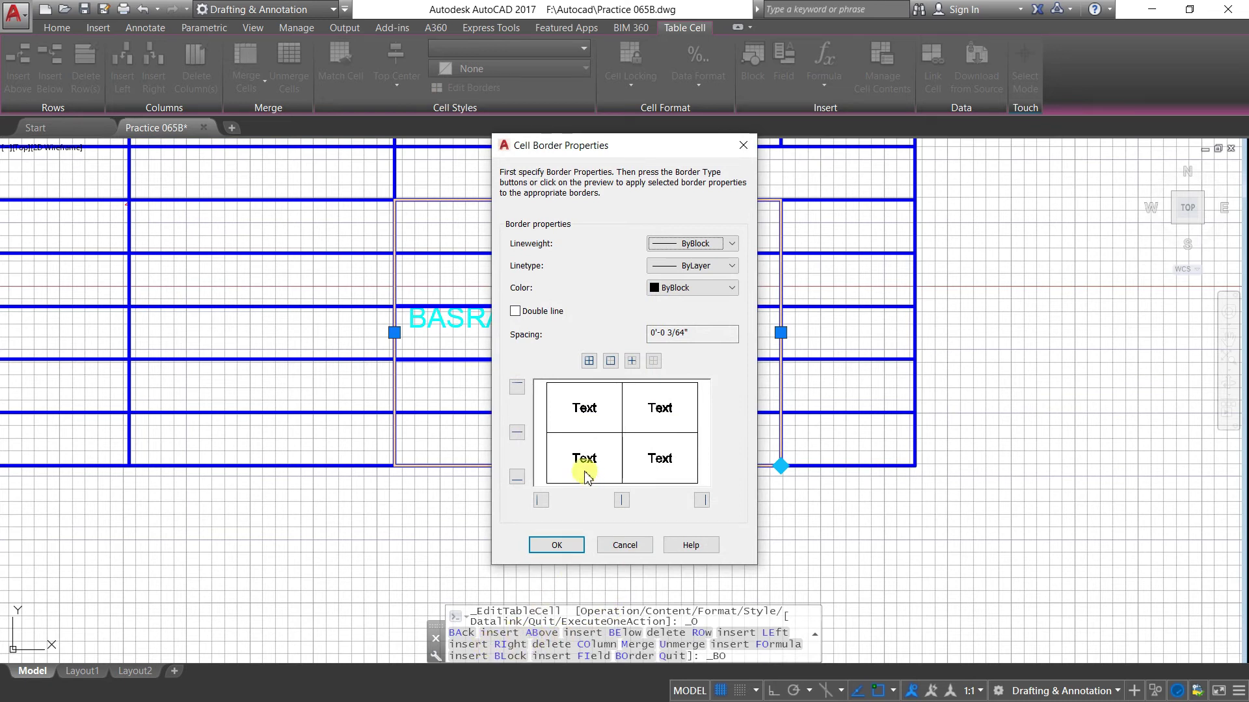
{"action": "left_click", "coordinate": [515, 310]}
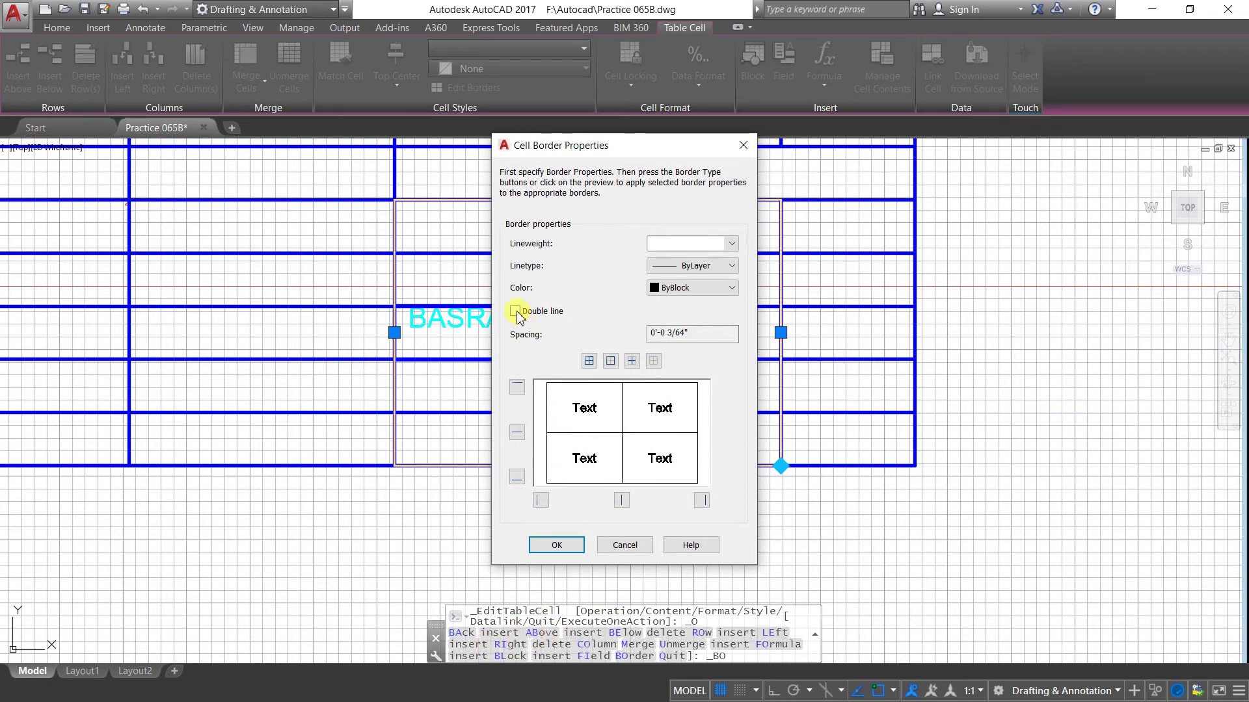
{"action": "left_click", "coordinate": [588, 362]}
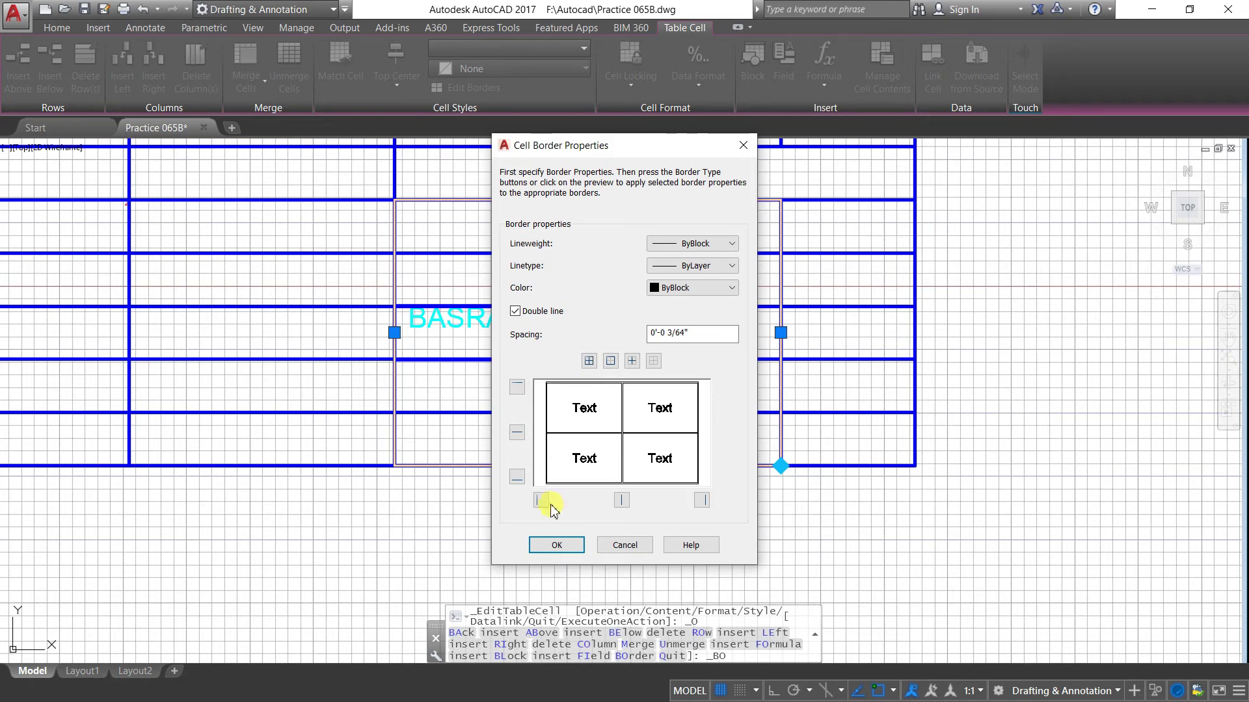
{"action": "left_click", "coordinate": [556, 544]}
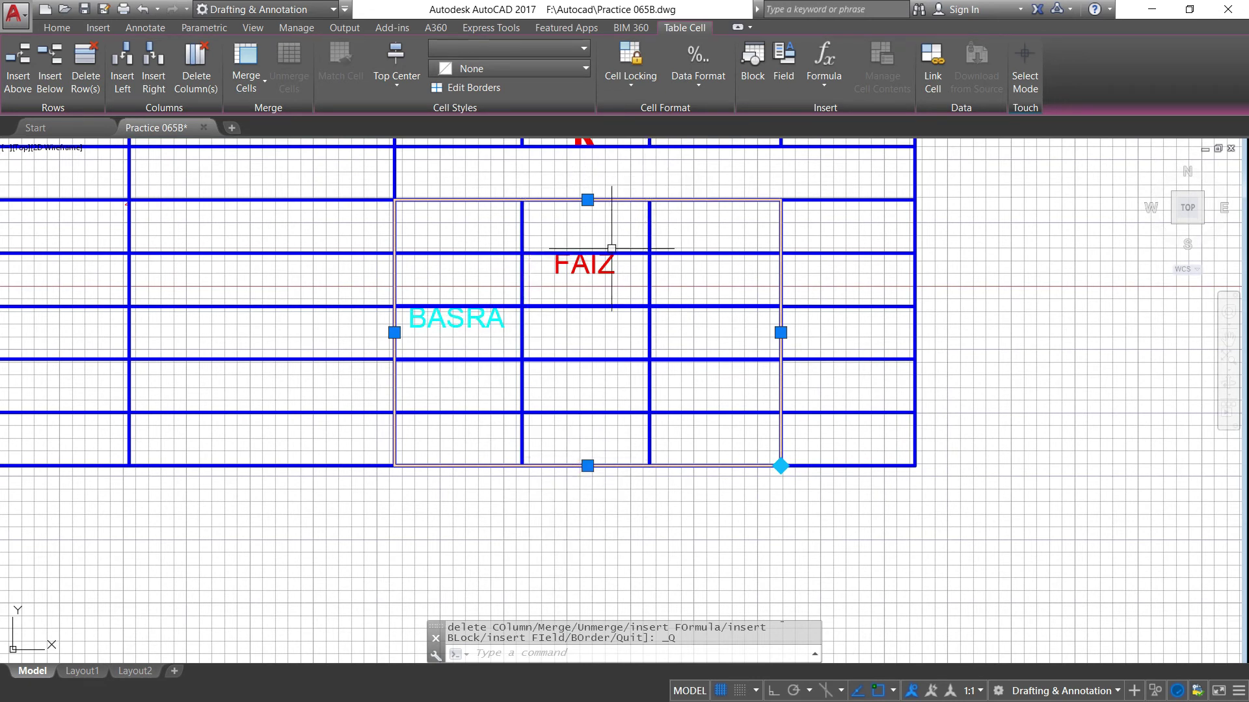
Step: Widen the HEADER column so the red HEADER fits on one line
{"action": "scroll", "coordinate": [600, 294], "scroll_direction": "down", "scroll_amount": 2}
{"action": "scroll", "coordinate": [601, 294], "scroll_direction": "down", "scroll_amount": 1}
{"action": "scroll", "coordinate": [583, 241], "scroll_direction": "up", "scroll_amount": 1}
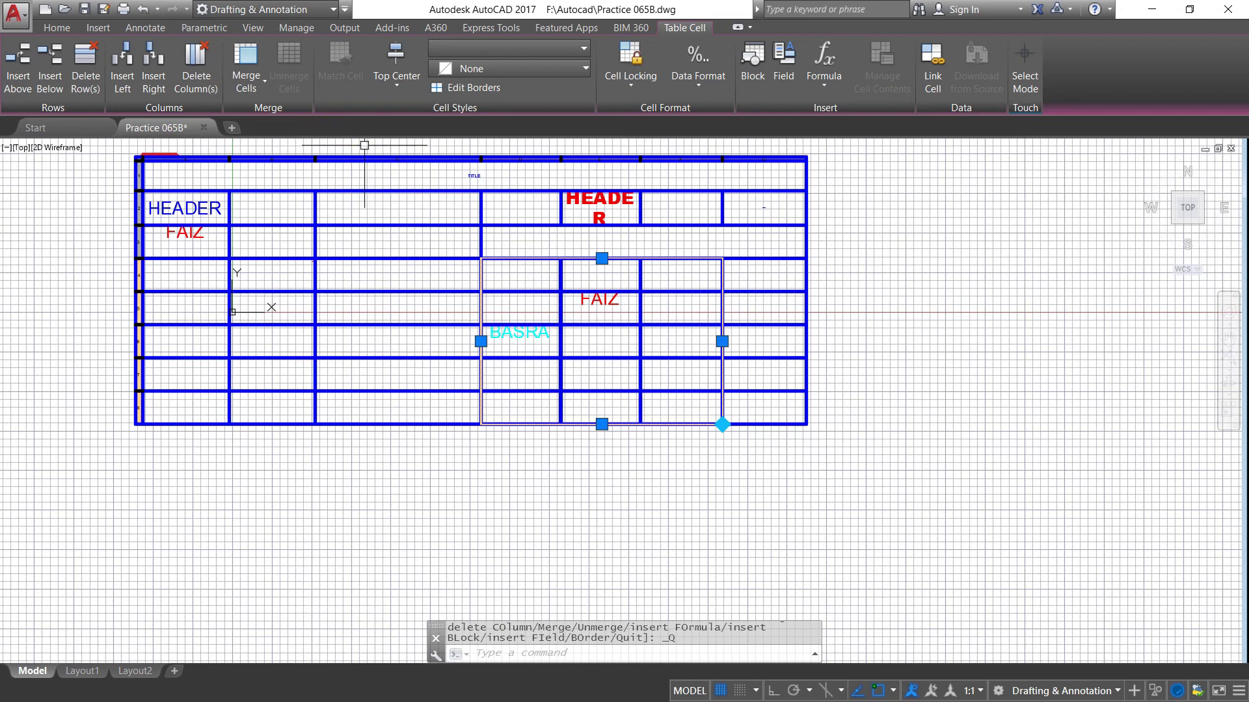
{"action": "key", "text": "Escape"}
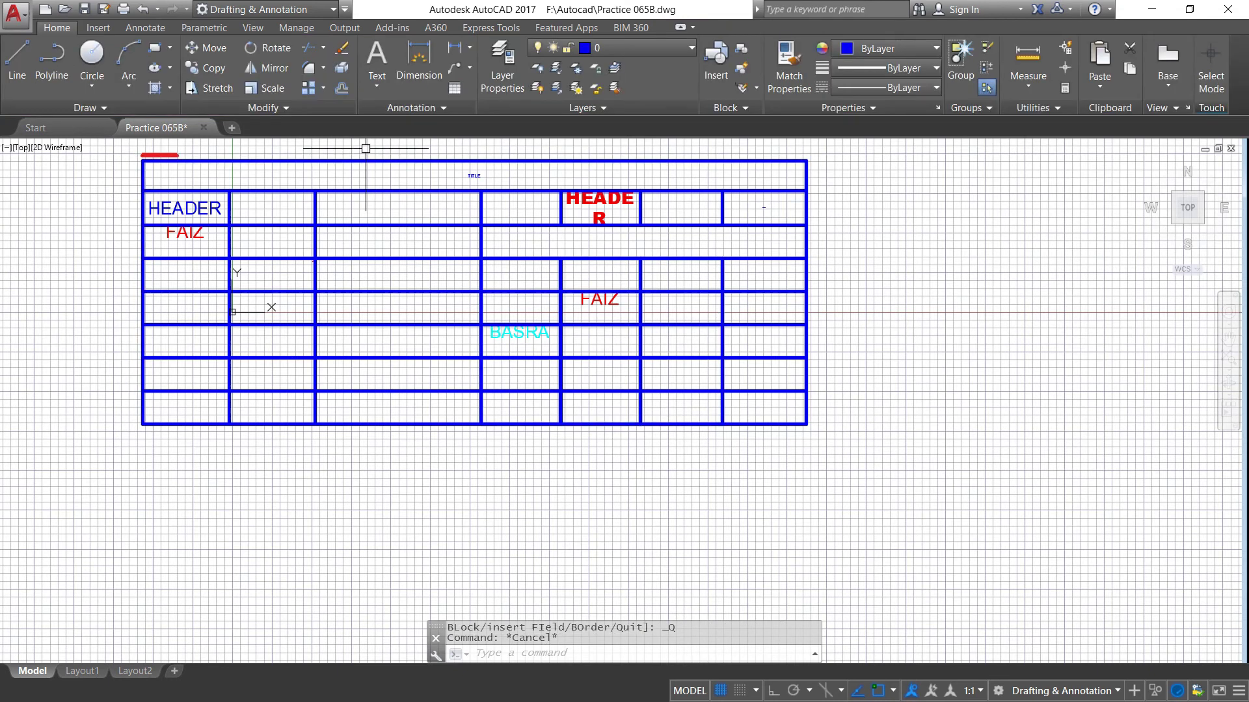
{"action": "scroll", "coordinate": [511, 267], "scroll_direction": "up", "scroll_amount": 2}
{"action": "scroll", "coordinate": [510, 267], "scroll_direction": "down", "scroll_amount": 2}
{"action": "left_click", "coordinate": [511, 259]}
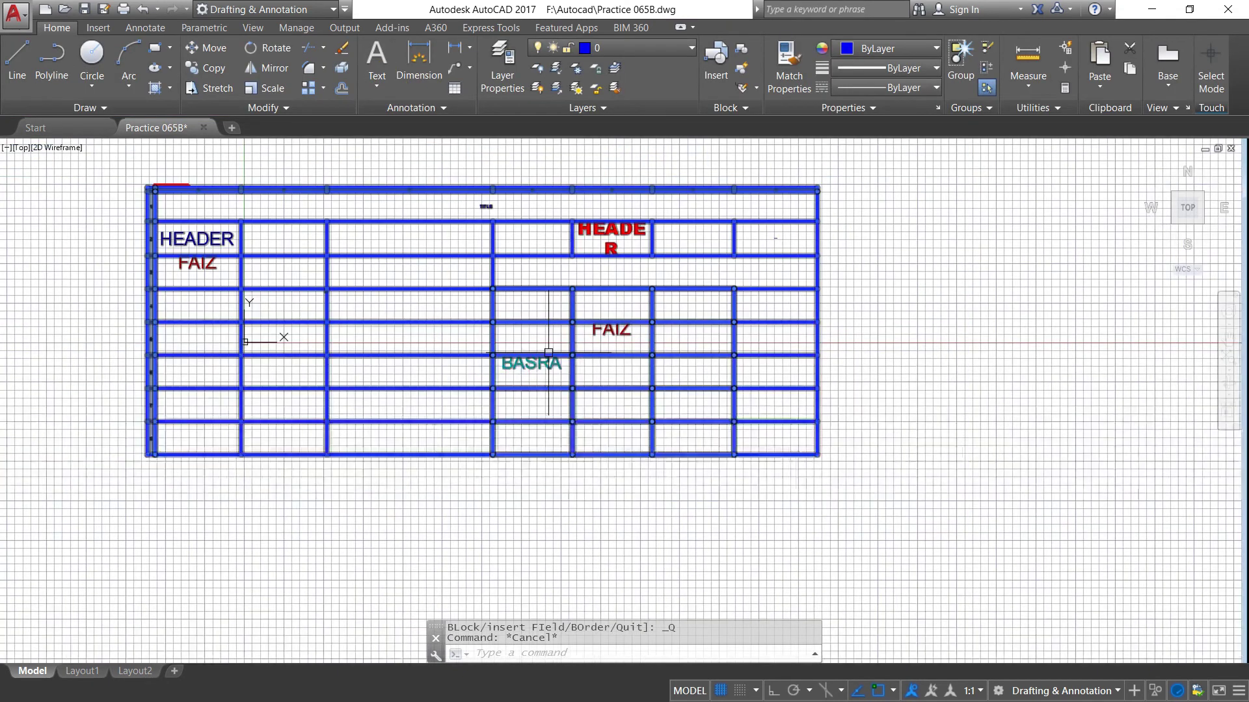
{"action": "scroll", "coordinate": [559, 234], "scroll_direction": "up", "scroll_amount": 2}
{"action": "left_click", "coordinate": [709, 225]}
{"action": "left_click", "coordinate": [703, 219]}
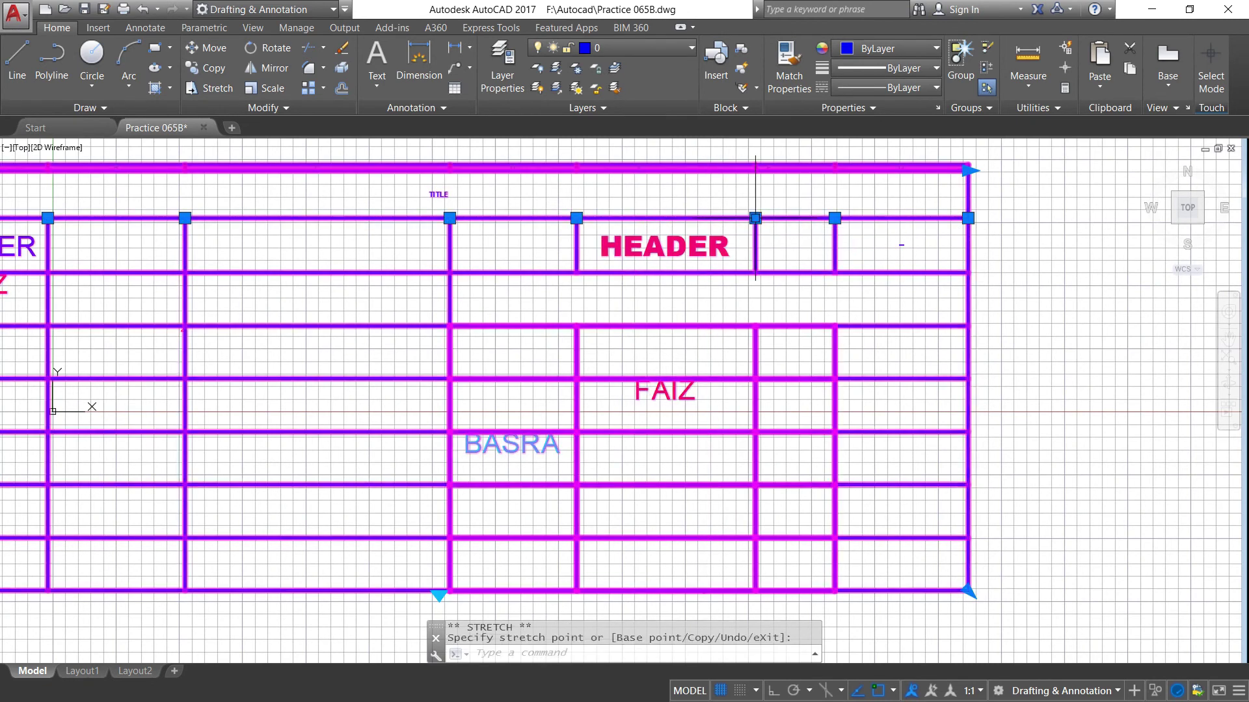
Step: Stretch the whole table wider and taller from its bottom-right corner
{"action": "scroll", "coordinate": [689, 226], "scroll_direction": "down", "scroll_amount": 2}
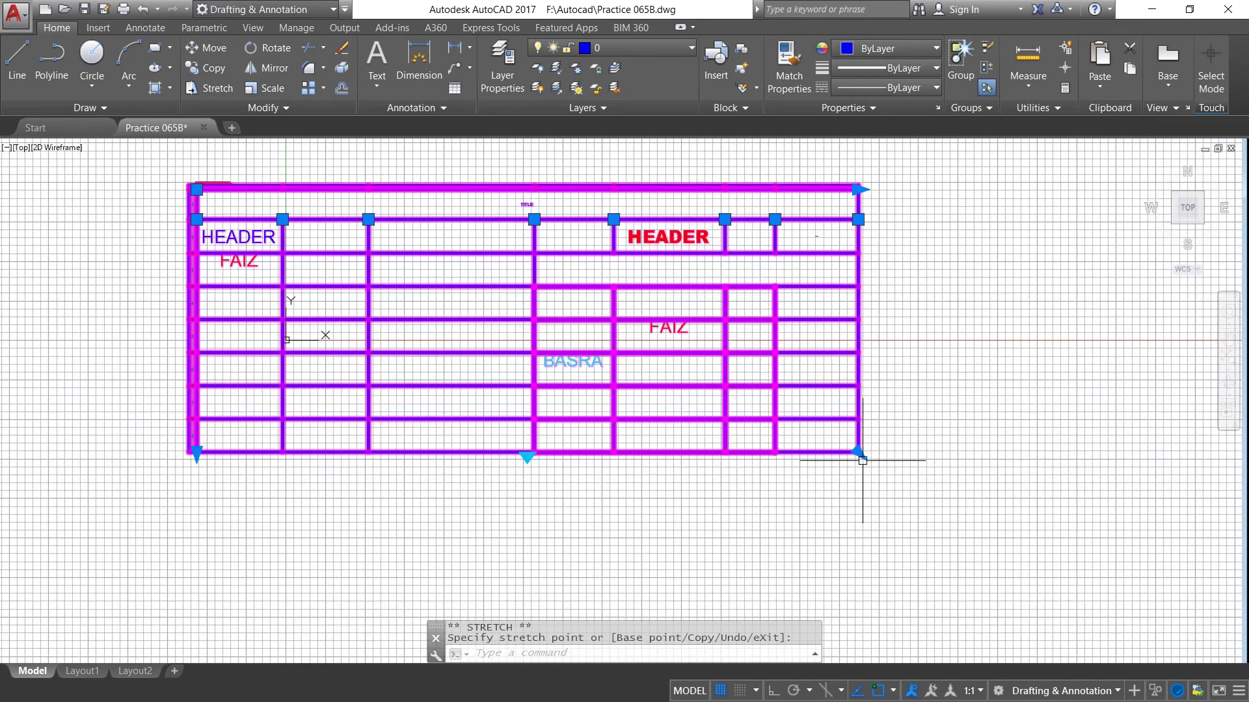
{"action": "left_click", "coordinate": [1035, 458]}
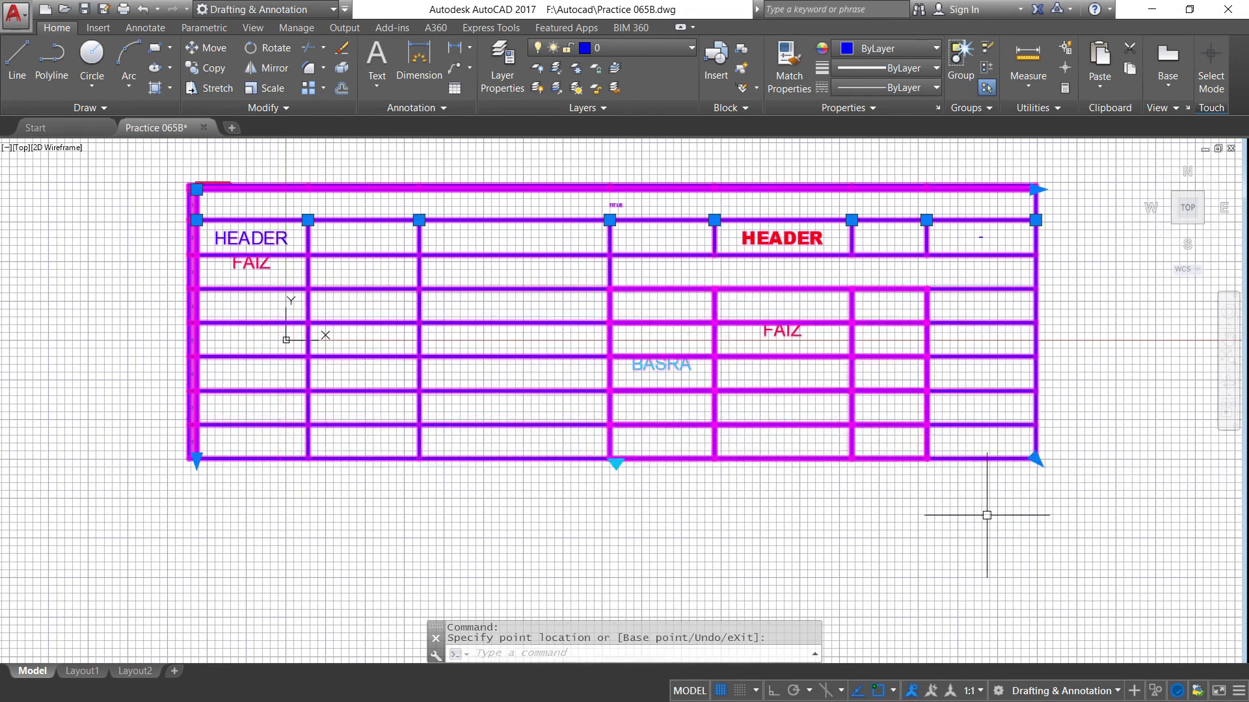
{"action": "left_click", "coordinate": [1040, 577]}
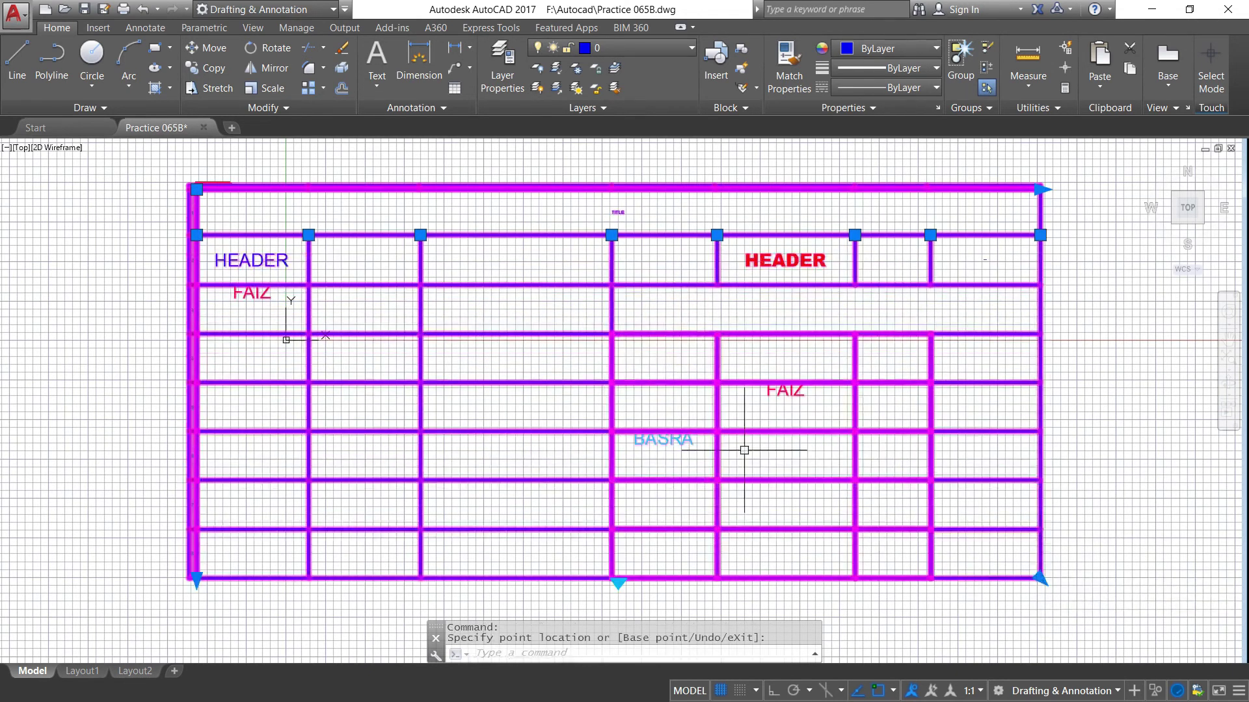
{"action": "scroll", "coordinate": [634, 429], "scroll_direction": "down", "scroll_amount": 1}
{"action": "scroll", "coordinate": [616, 434], "scroll_direction": "up", "scroll_amount": 1}
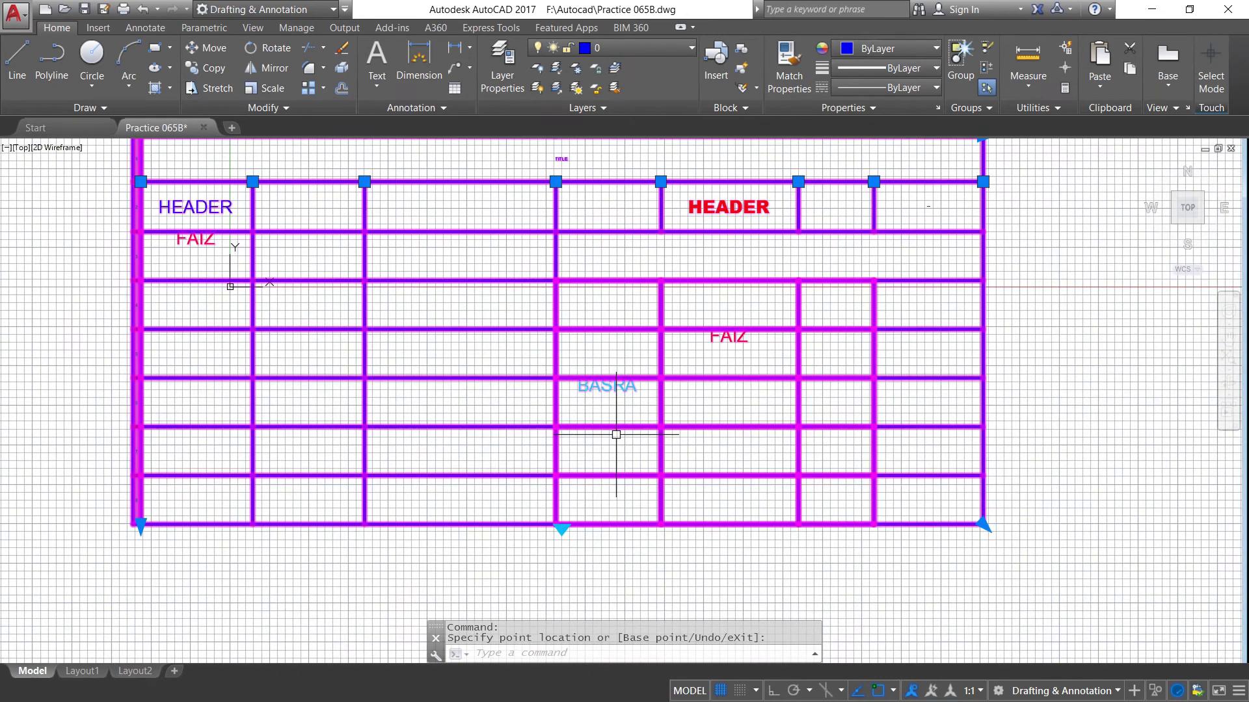
{"action": "key", "text": "Escape"}
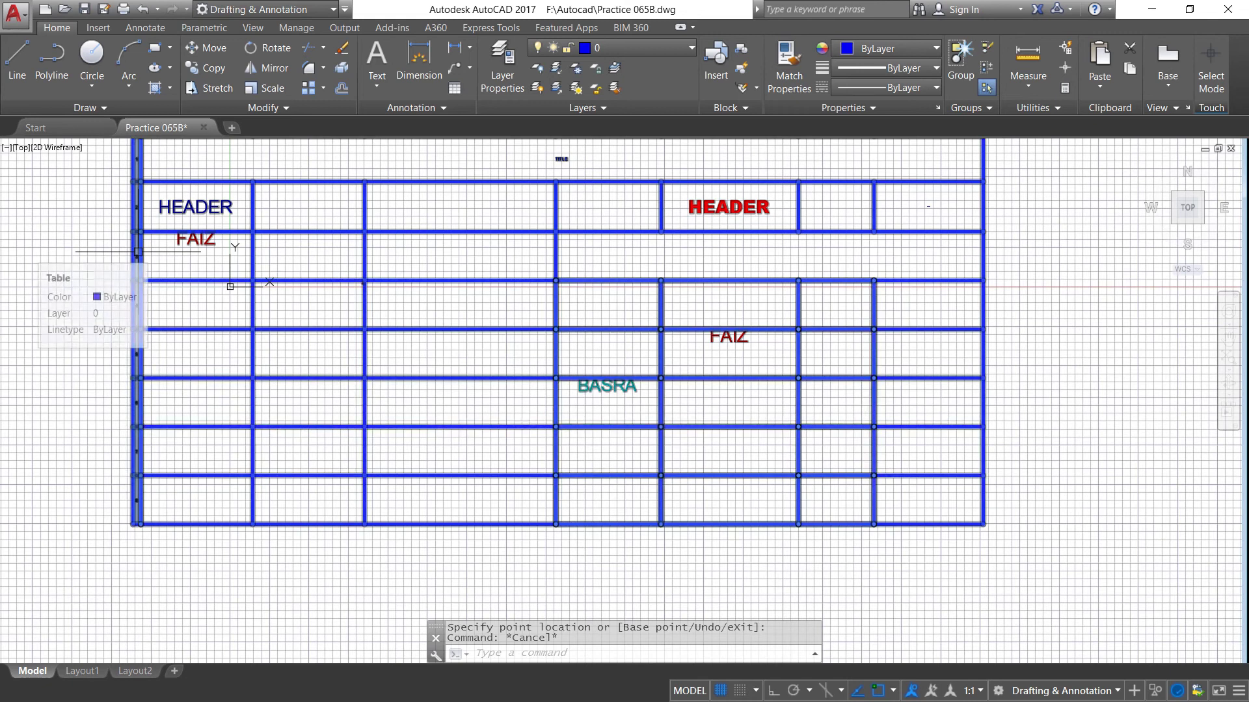
{"action": "left_click", "coordinate": [895, 527]}
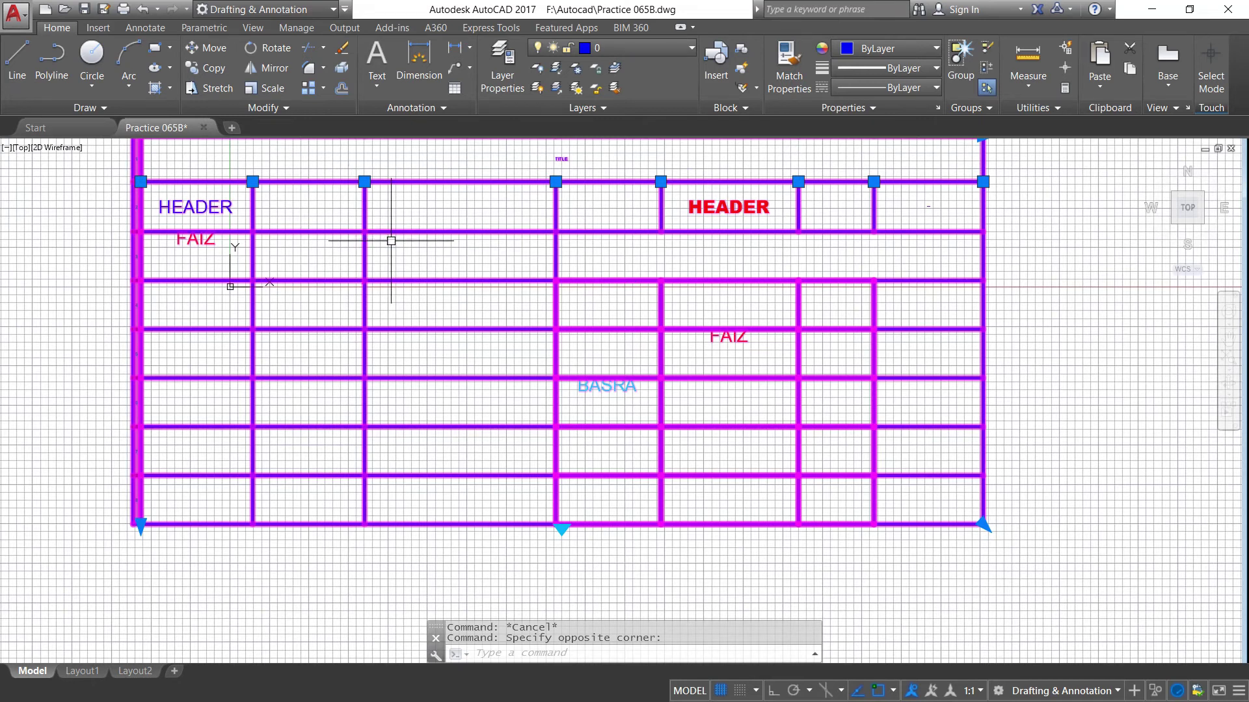
{"action": "key", "text": "Escape"}
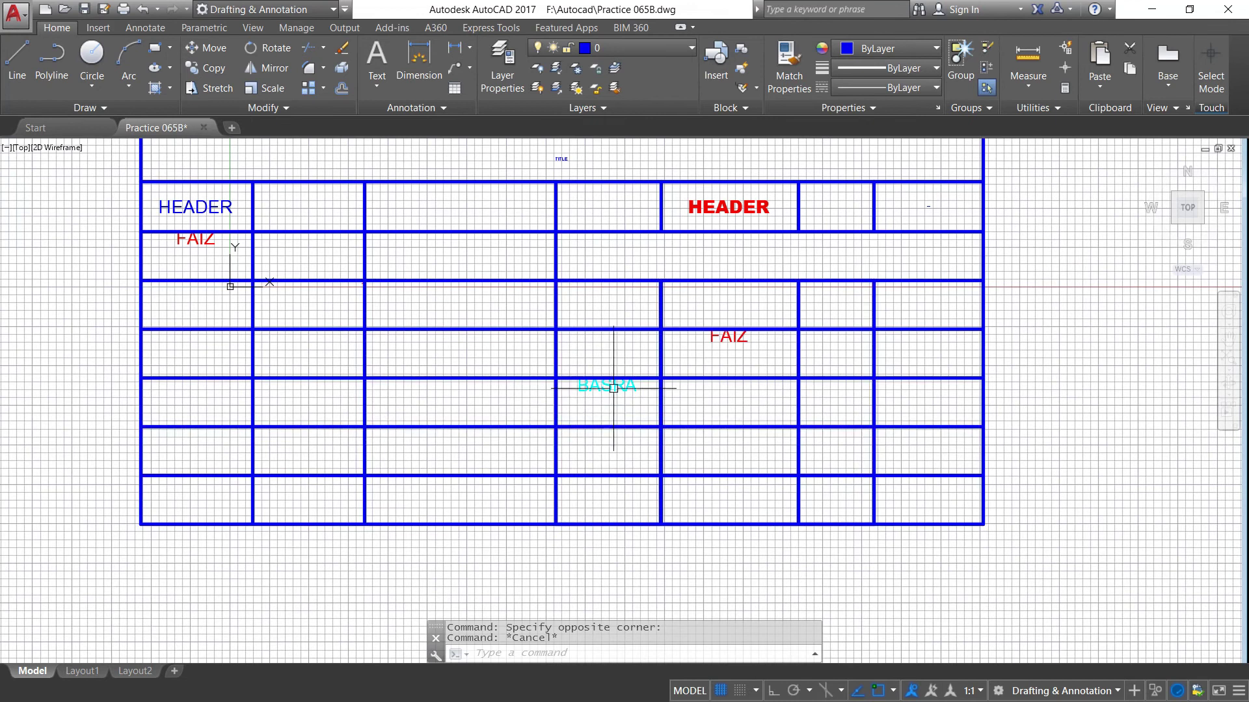
Step: Set Middle Center alignment on the right FAIZ, left FAIZ and BASRA cells
{"action": "left_click", "coordinate": [712, 340]}
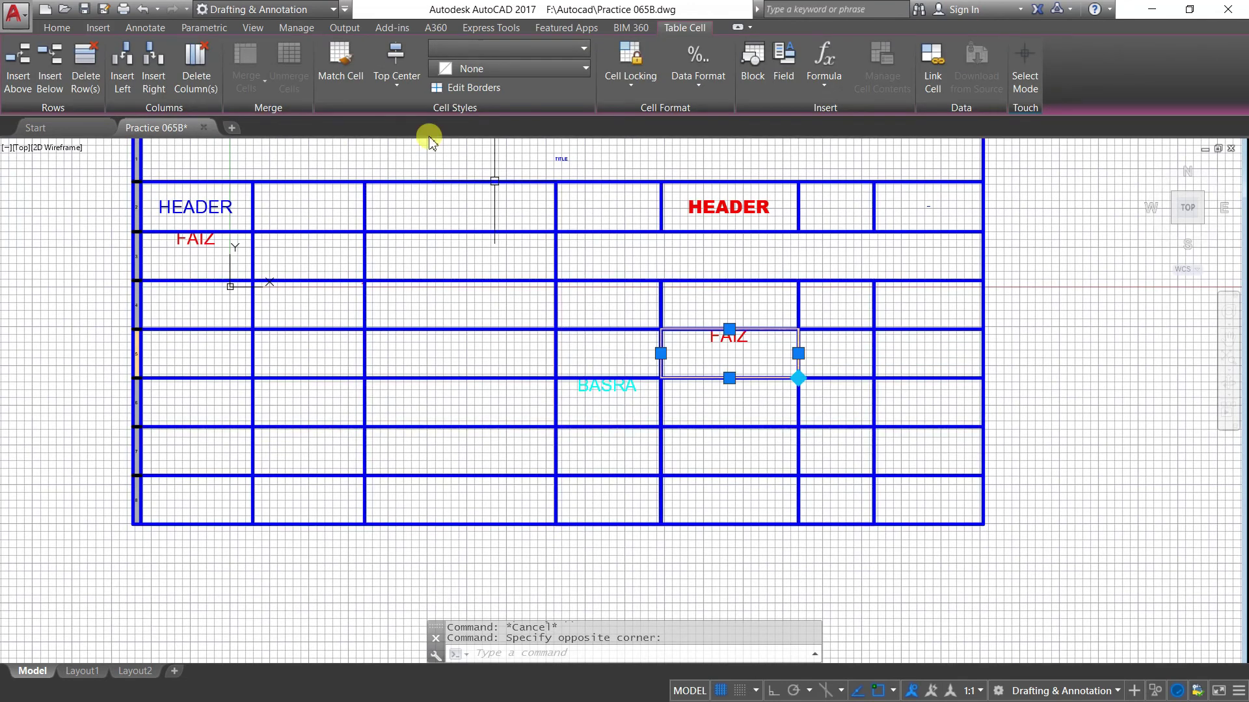
{"action": "left_click", "coordinate": [398, 90]}
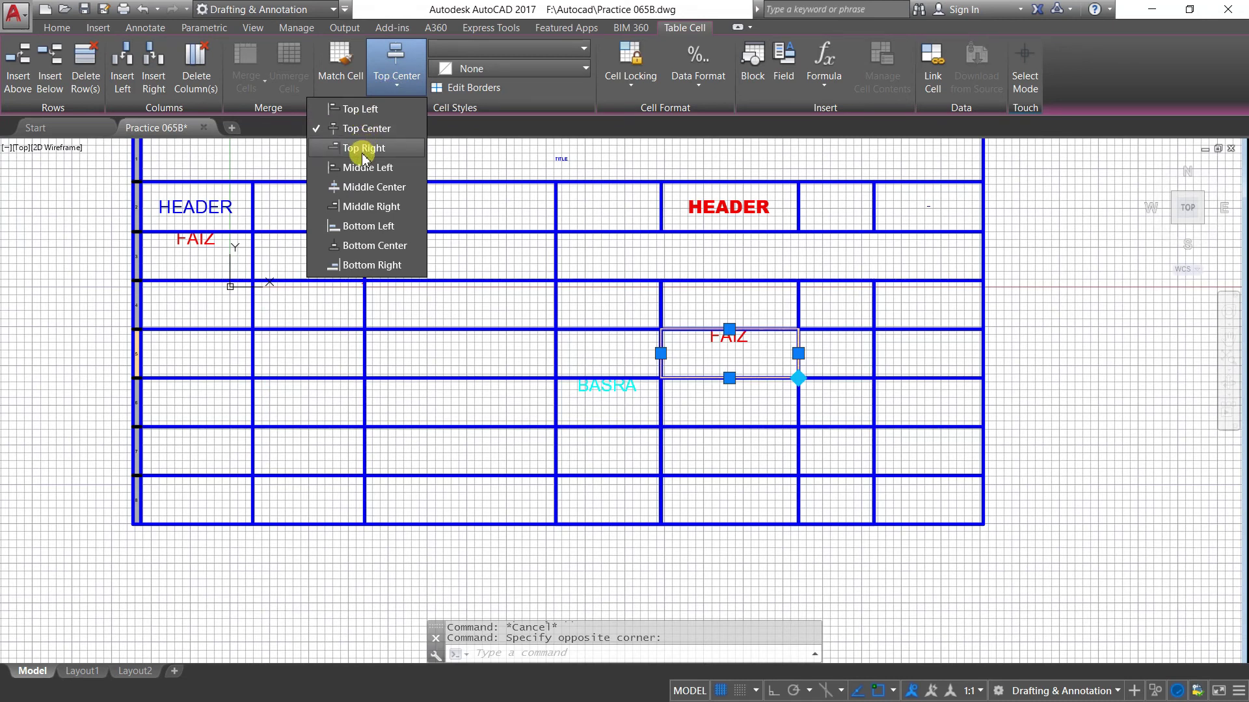
{"action": "left_click", "coordinate": [379, 188]}
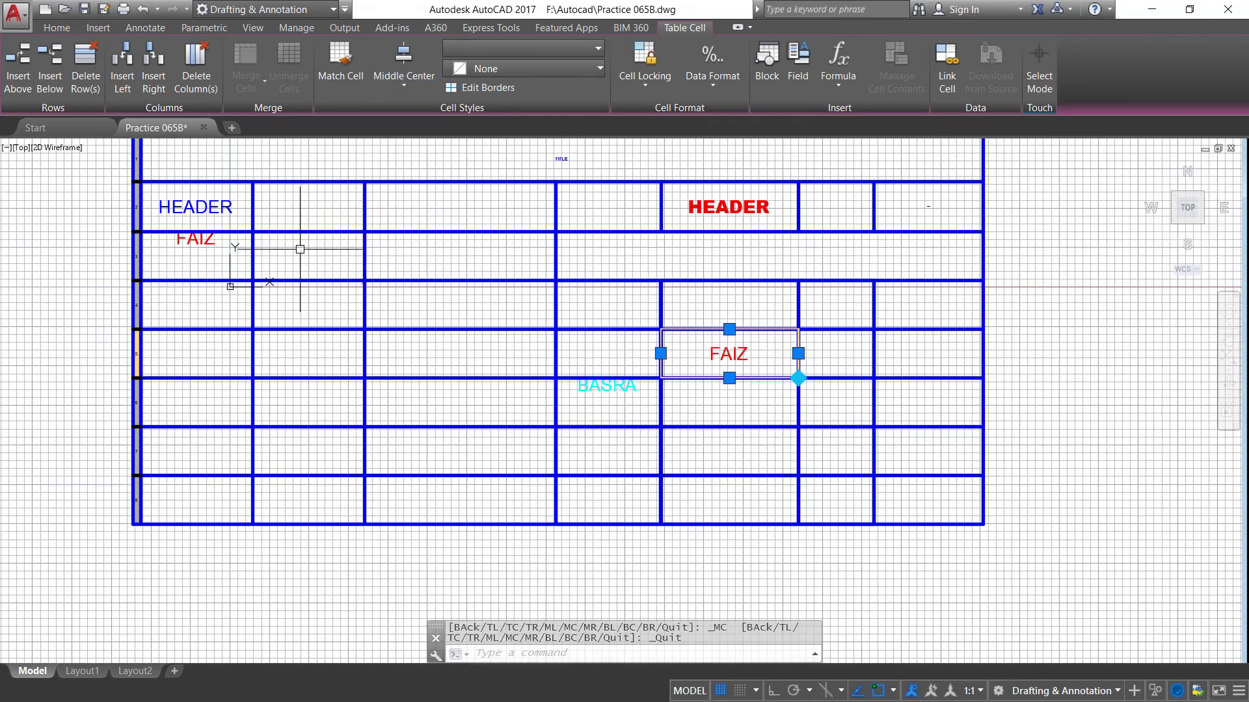
{"action": "left_click", "coordinate": [200, 239]}
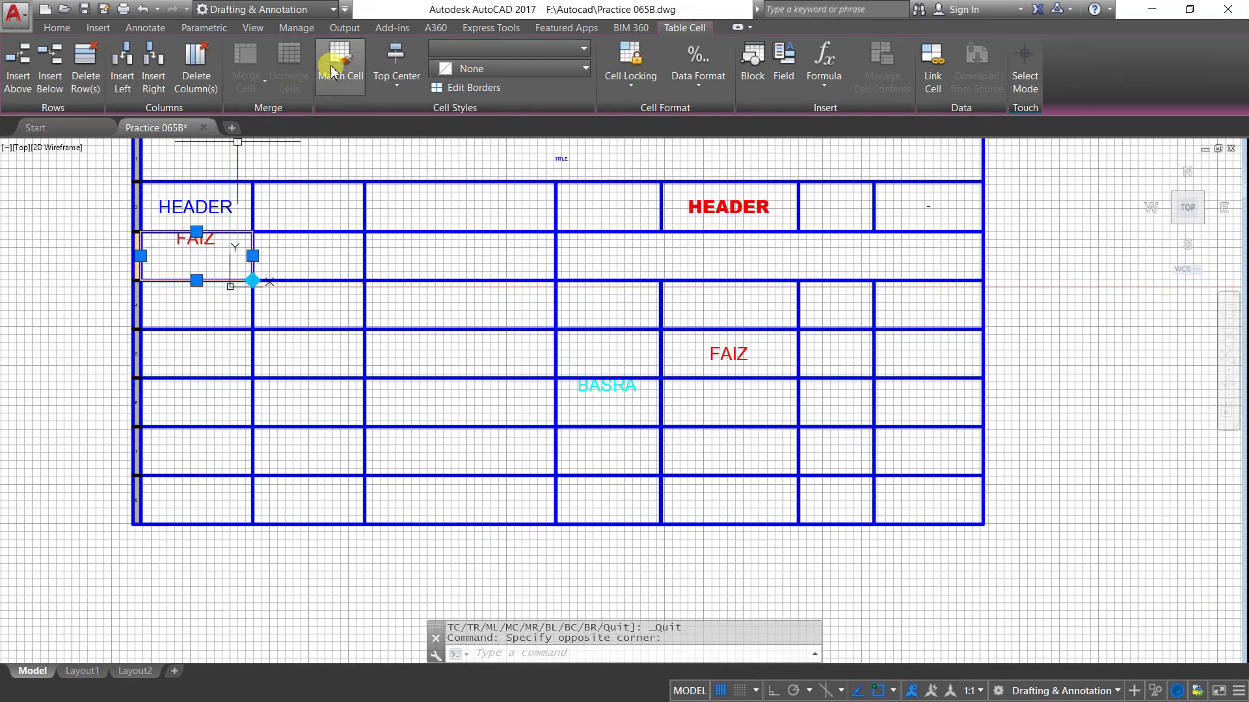
{"action": "left_click", "coordinate": [402, 89]}
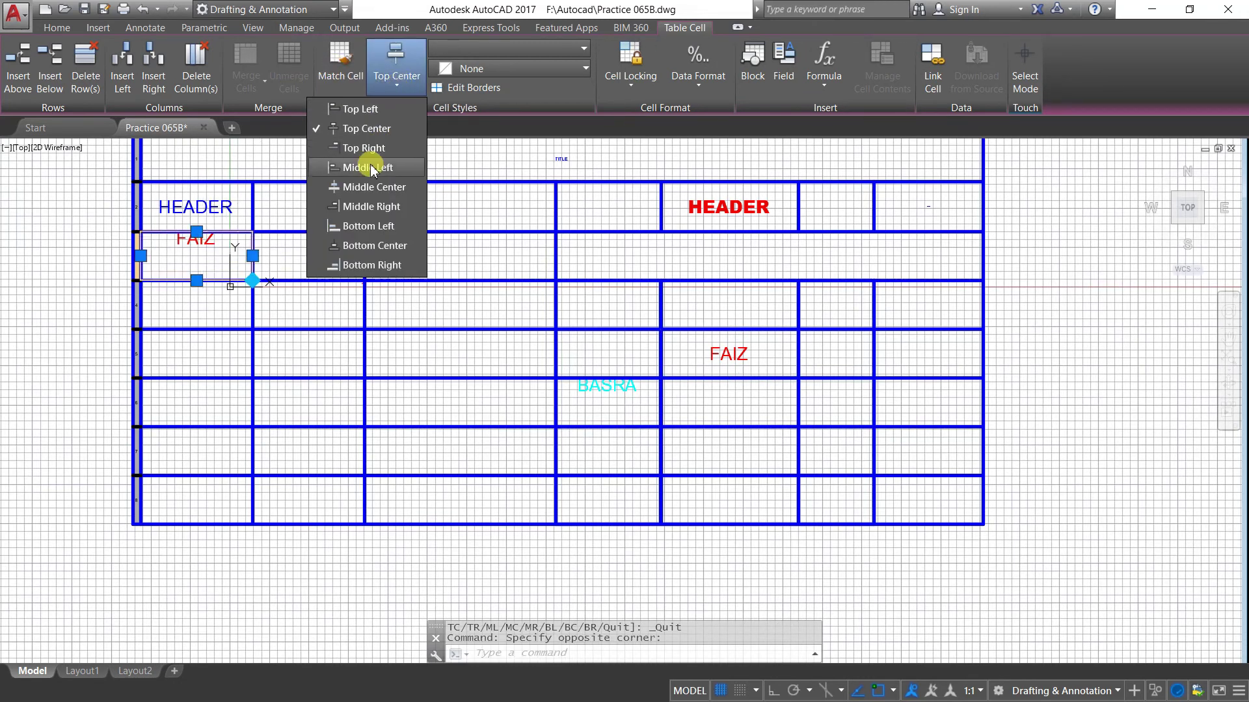
{"action": "left_click", "coordinate": [367, 186]}
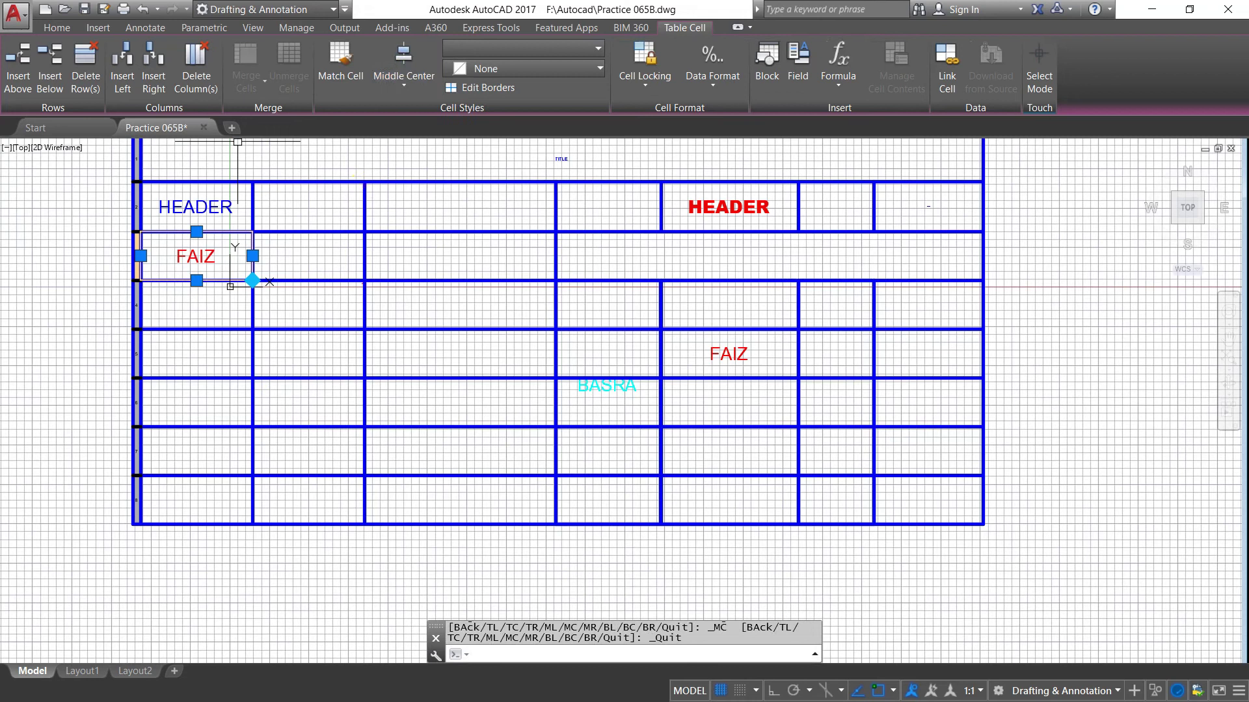
{"action": "left_click", "coordinate": [618, 385]}
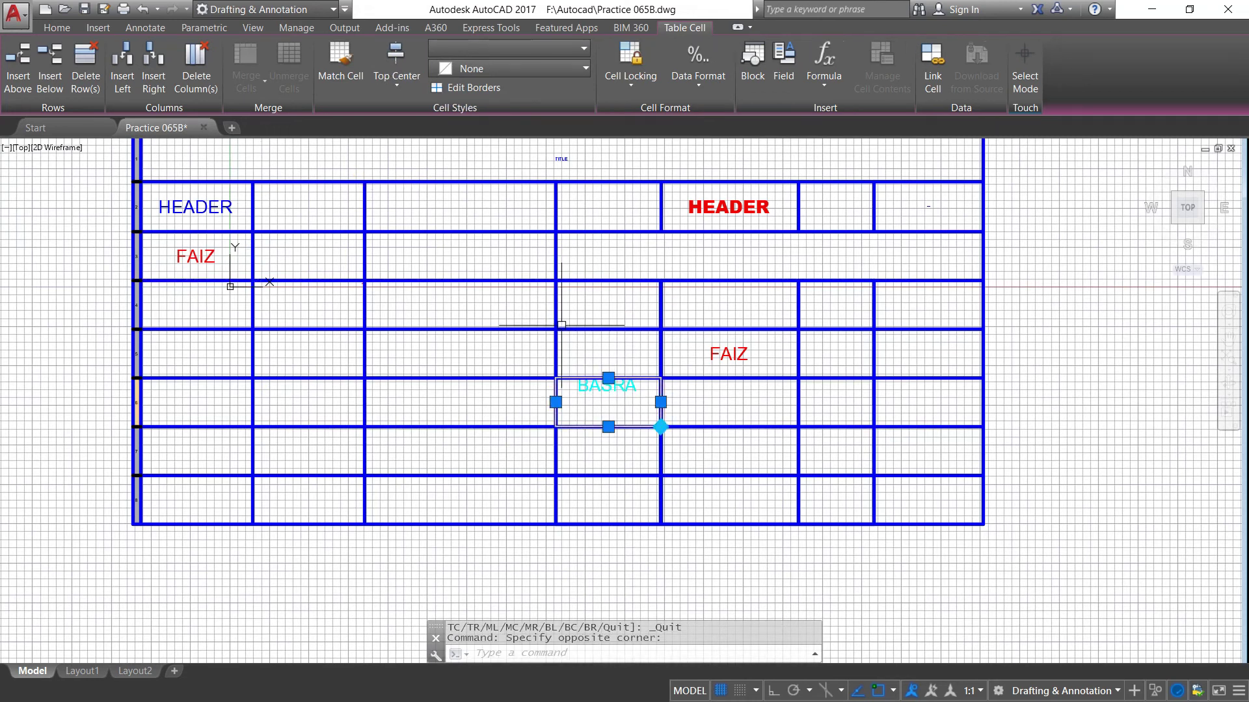
{"action": "left_click", "coordinate": [396, 88]}
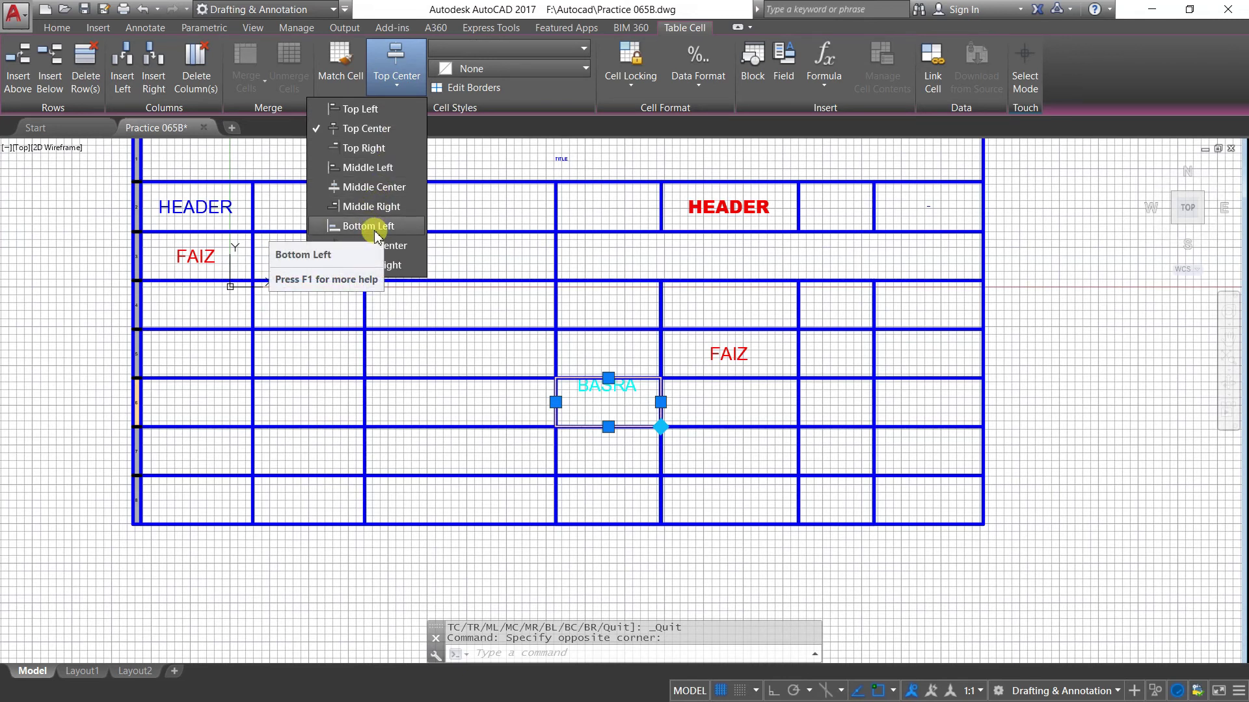
{"action": "left_click", "coordinate": [390, 187]}
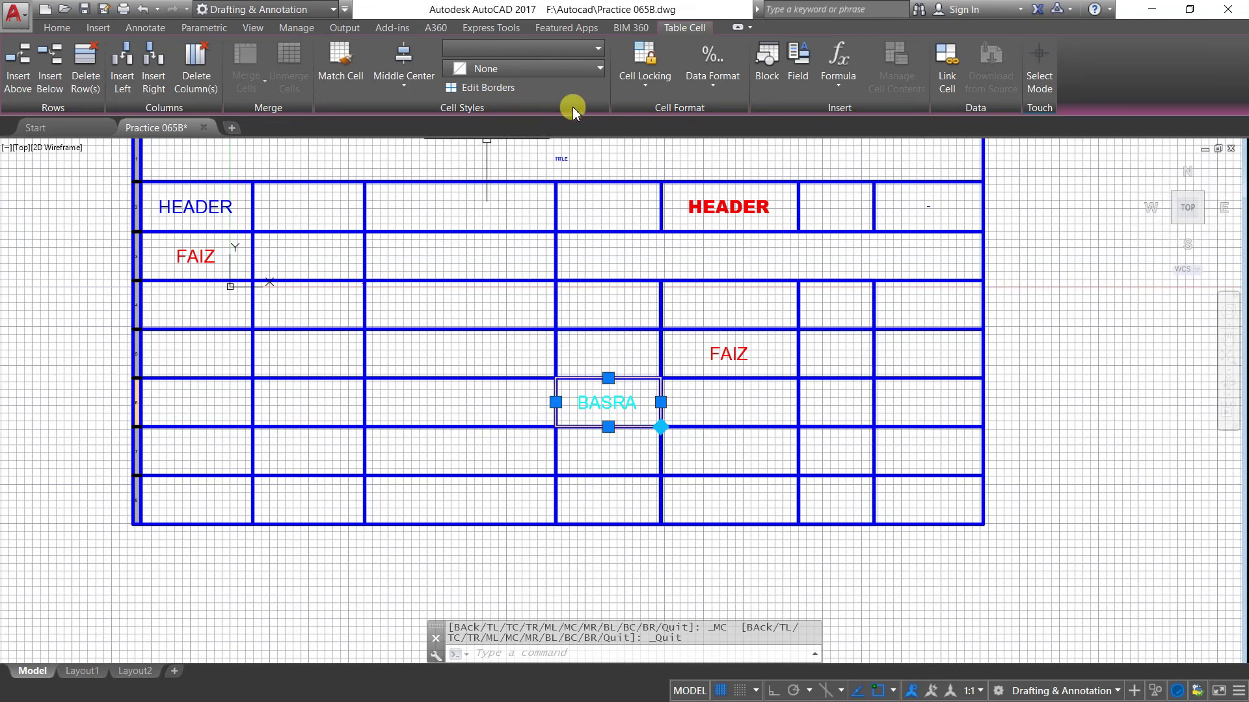
Step: Fill the BASRA cell, then the right-hand cell block, with red
{"action": "left_click", "coordinate": [599, 68]}
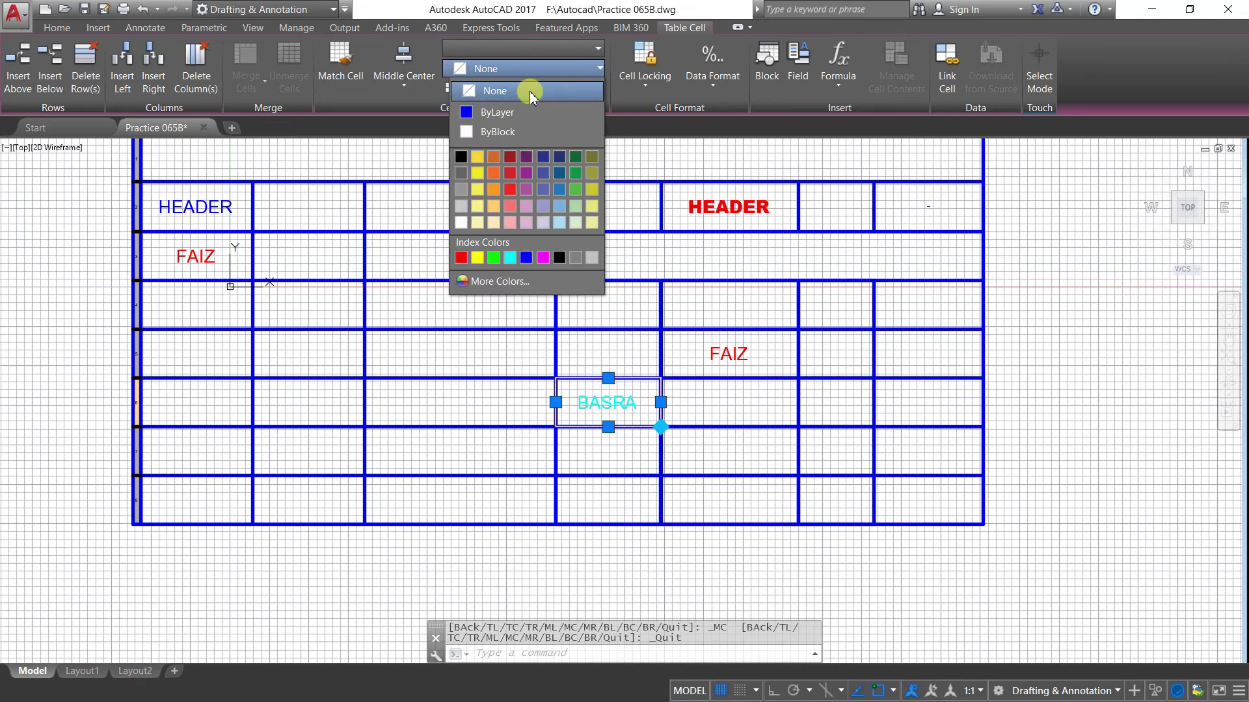
{"action": "left_click", "coordinate": [461, 258]}
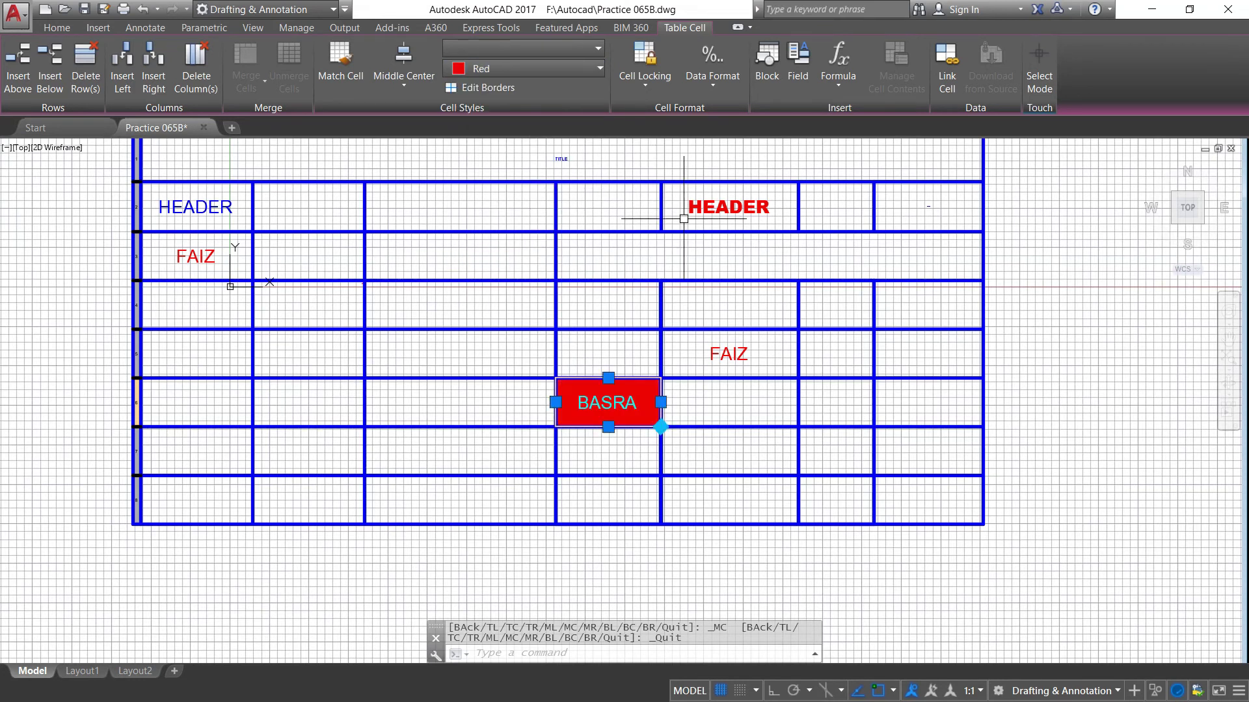
{"action": "left_click", "coordinate": [723, 222]}
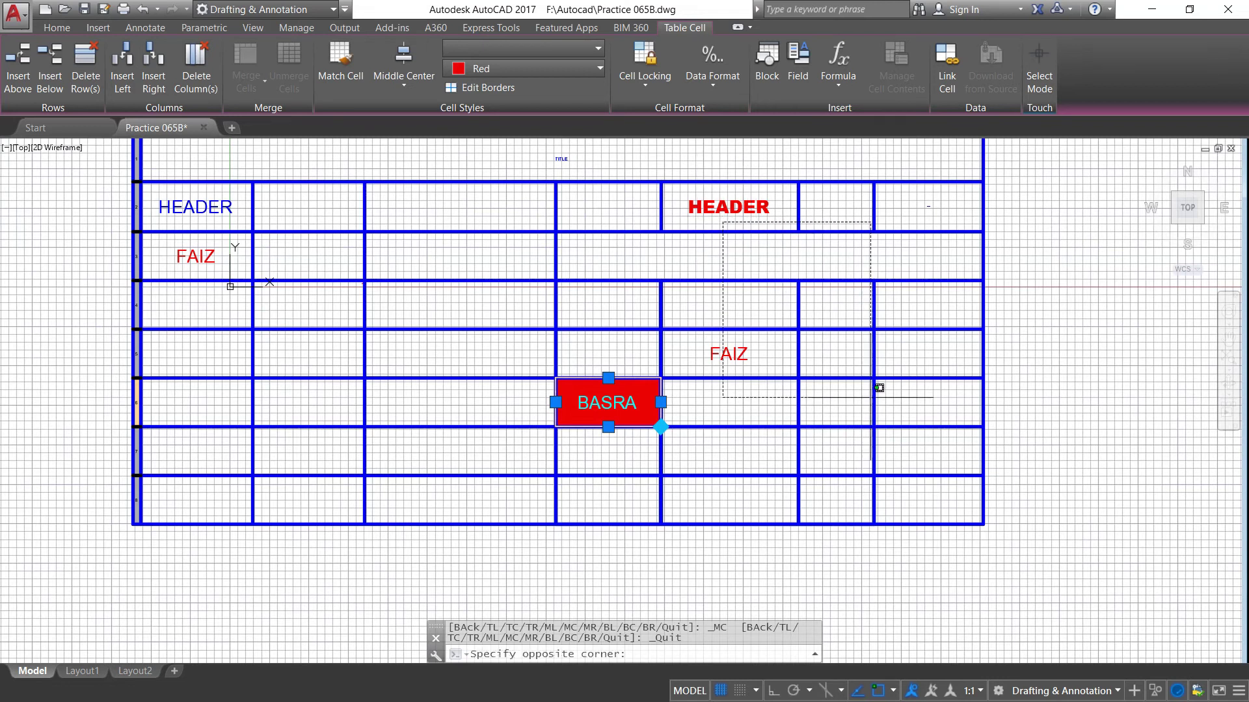
{"action": "left_click", "coordinate": [904, 445]}
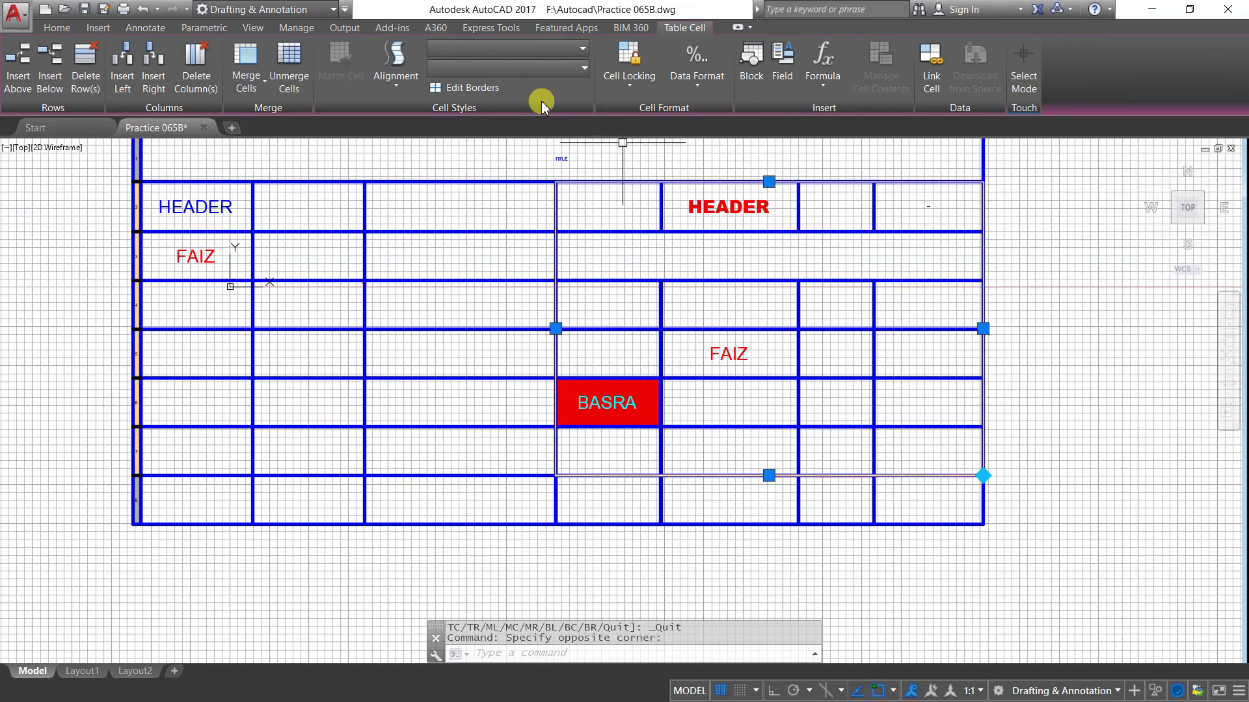
{"action": "left_click", "coordinate": [580, 68]}
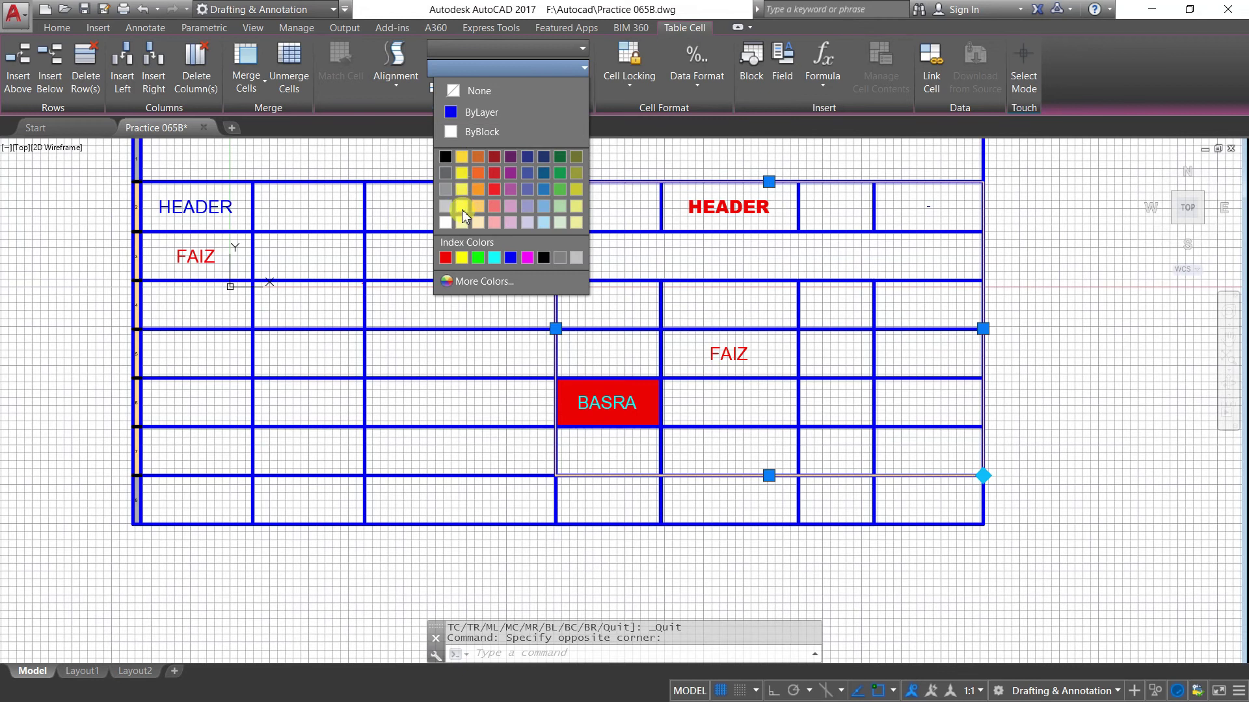
{"action": "left_click", "coordinate": [446, 258]}
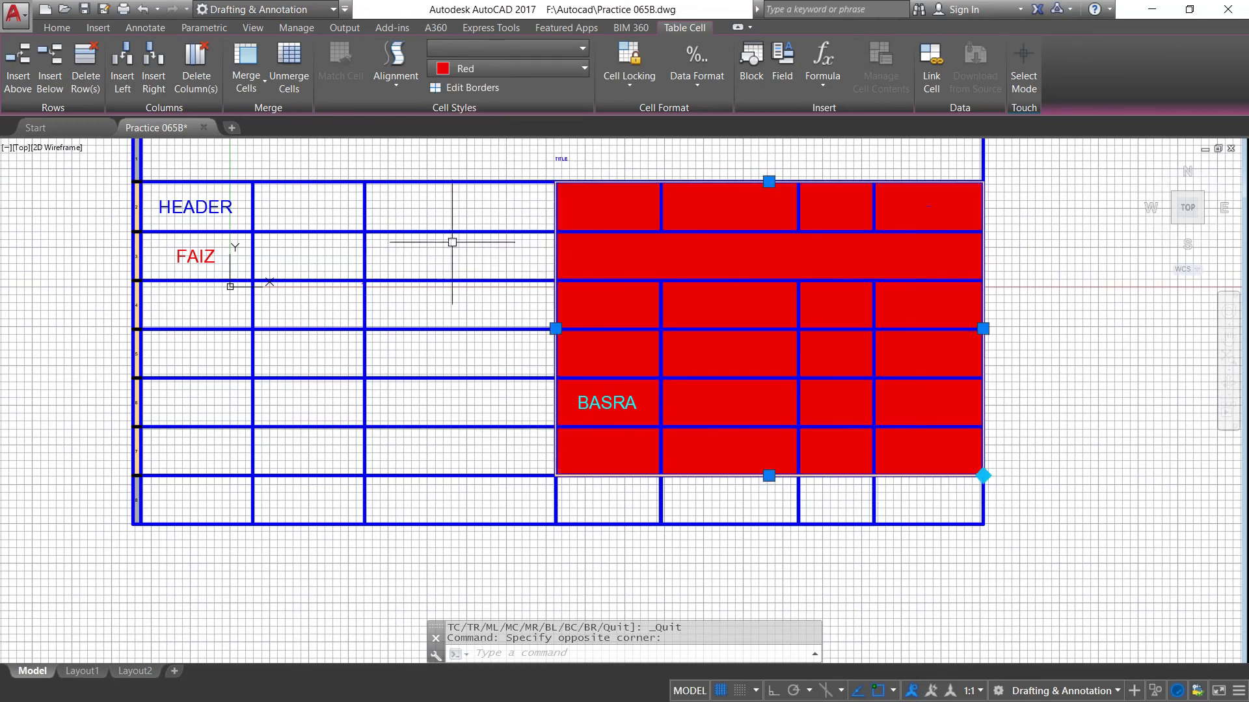
Step: Change the right-hand block's fill to green and browse the cell style list
{"action": "left_click", "coordinate": [584, 68]}
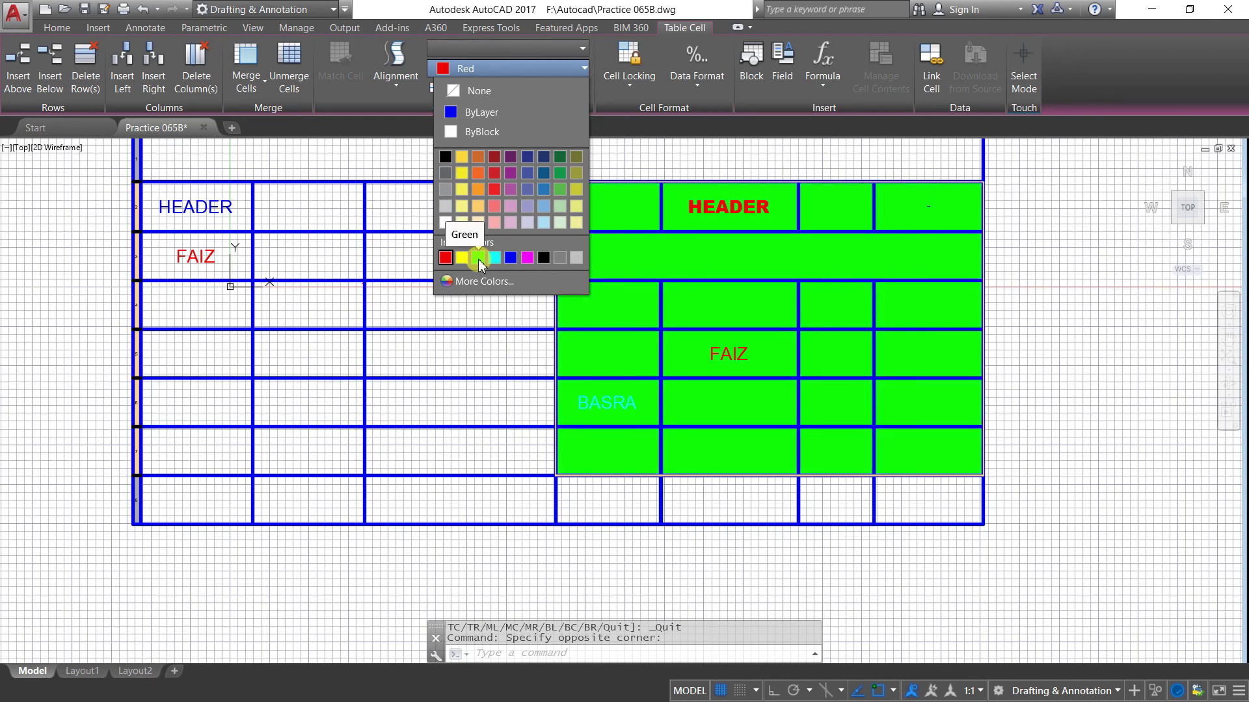
{"action": "left_click", "coordinate": [478, 258]}
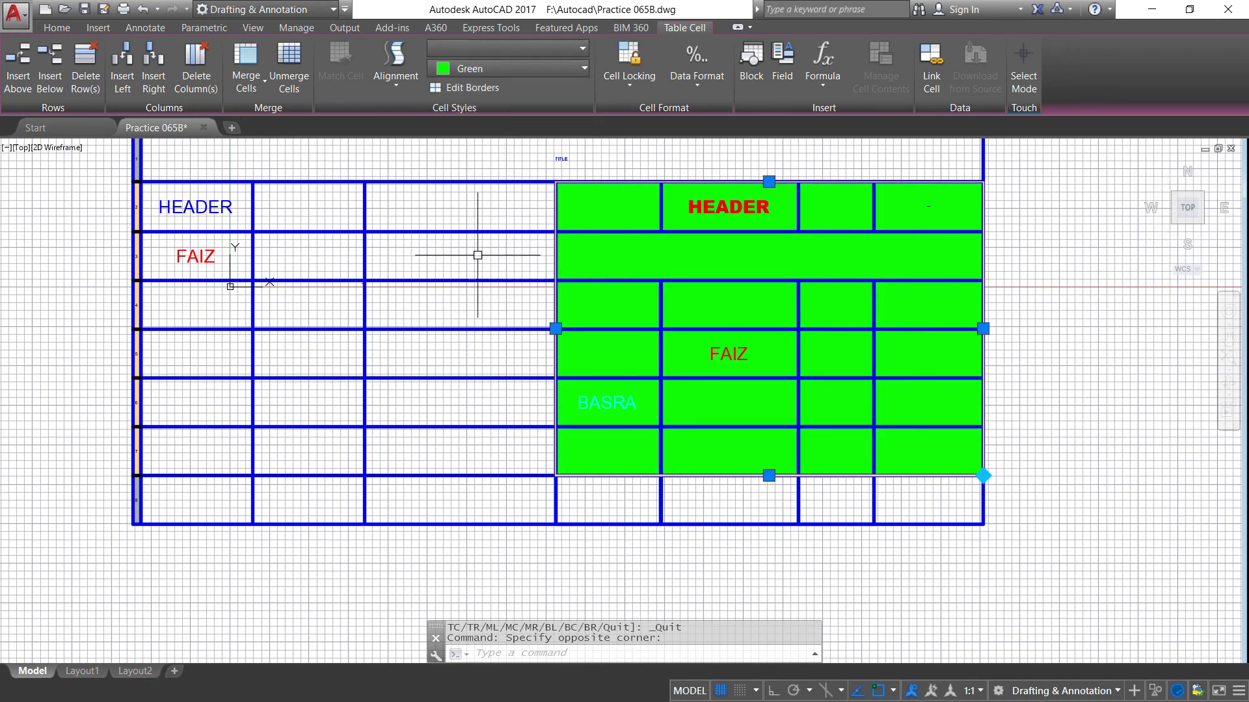
{"action": "left_click", "coordinate": [582, 48]}
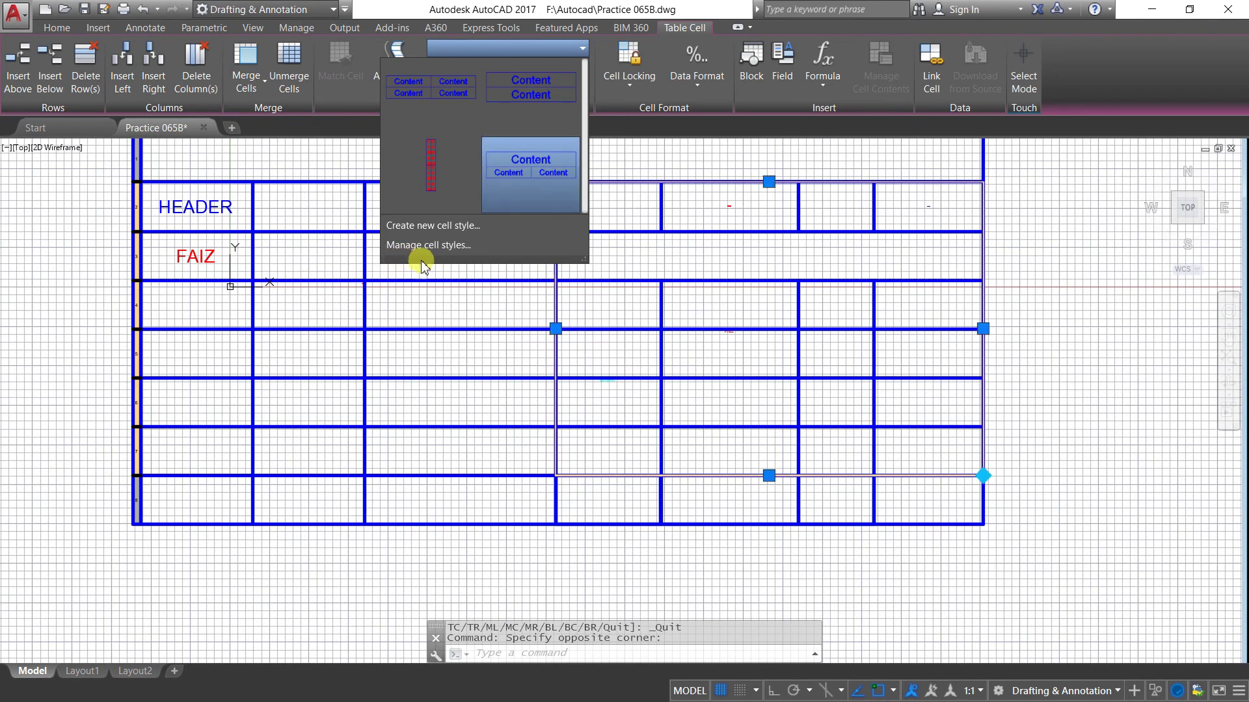
{"action": "left_click", "coordinate": [419, 294]}
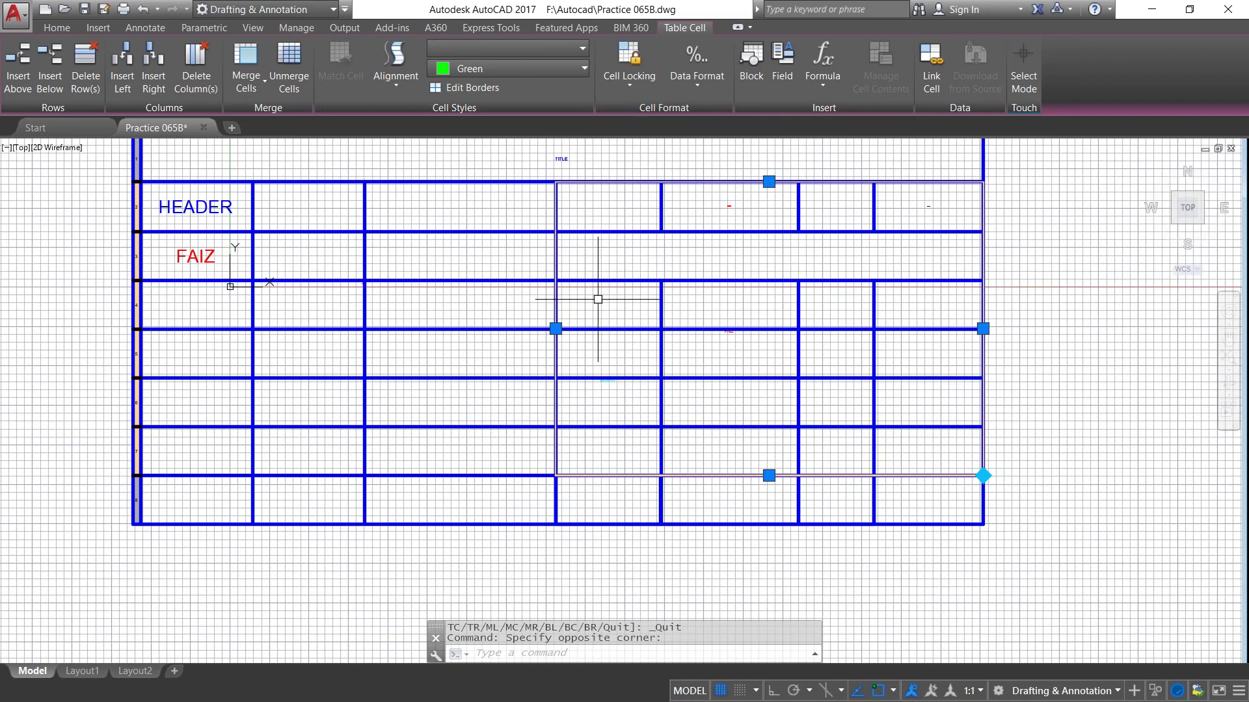
Step: Give the BASRA cell a yellow background fill
{"action": "key", "text": "Escape"}
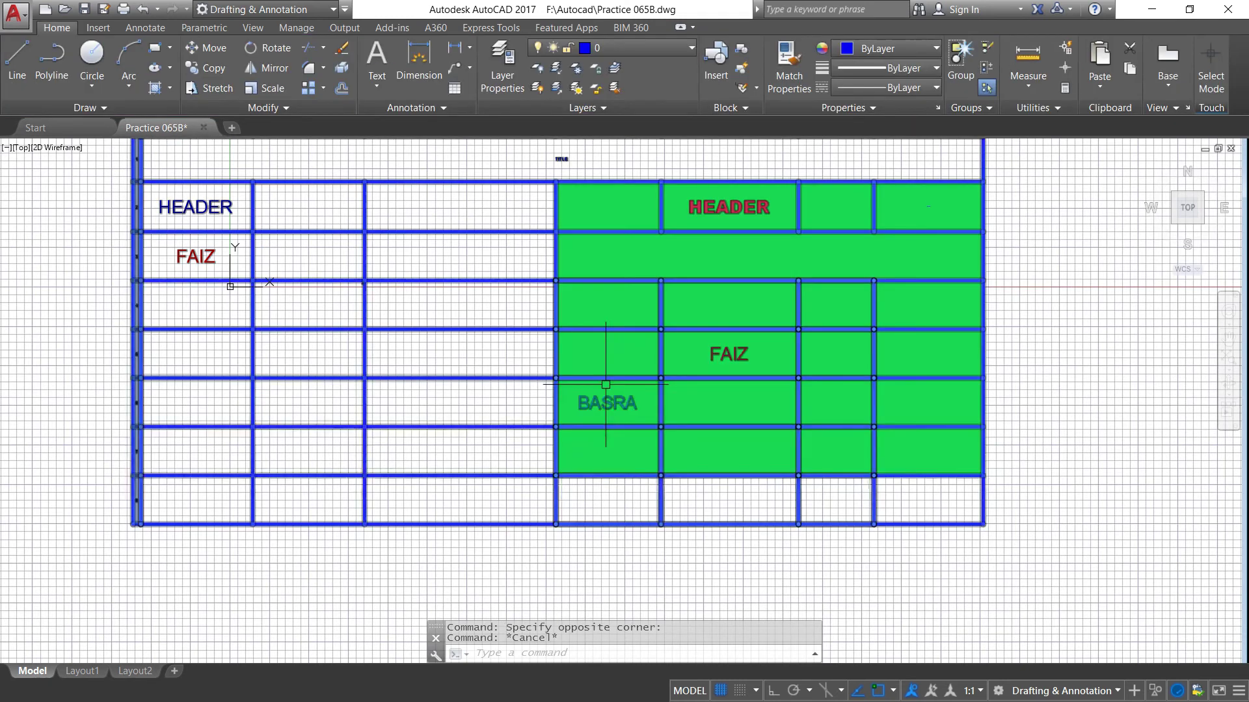
{"action": "left_click", "coordinate": [604, 406]}
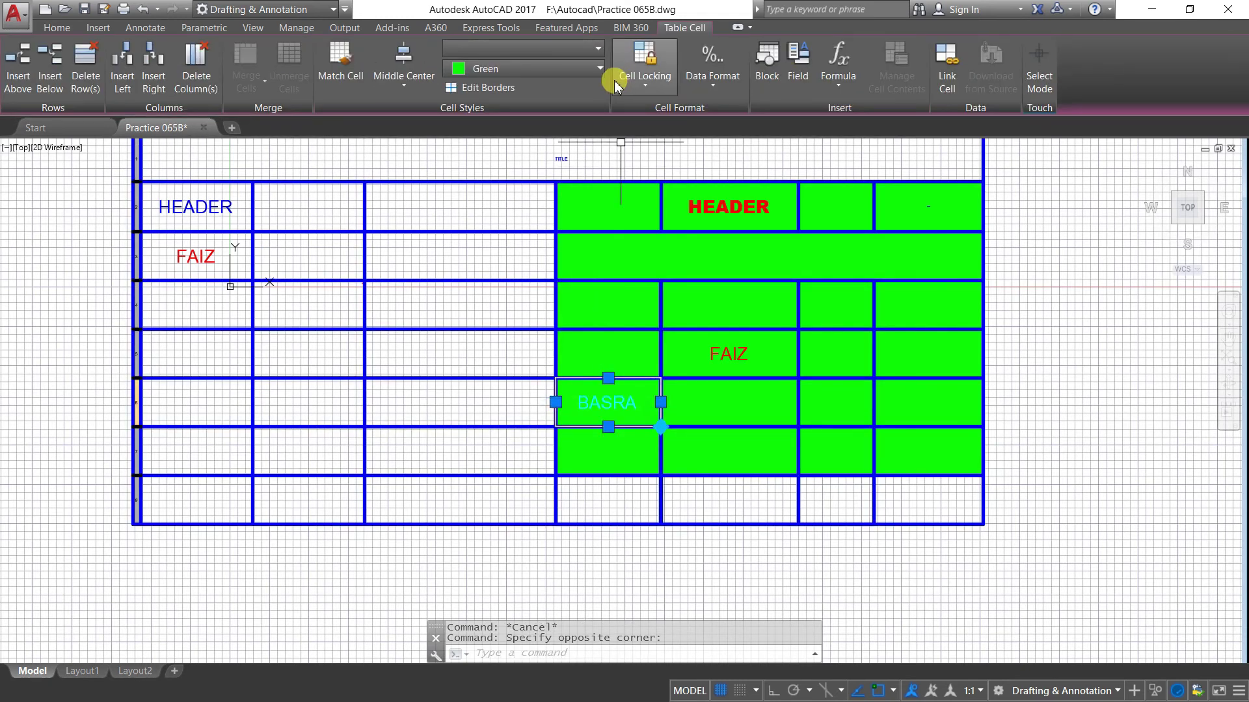
{"action": "left_click", "coordinate": [599, 69]}
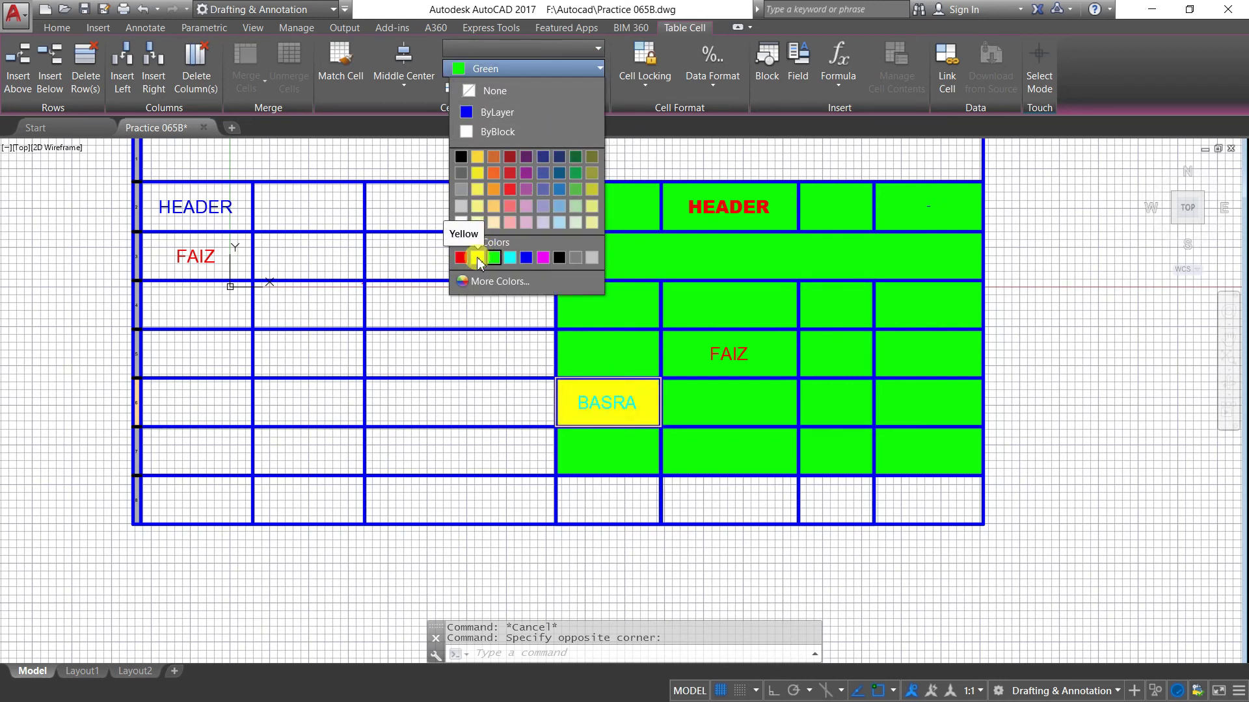
{"action": "left_click", "coordinate": [478, 258]}
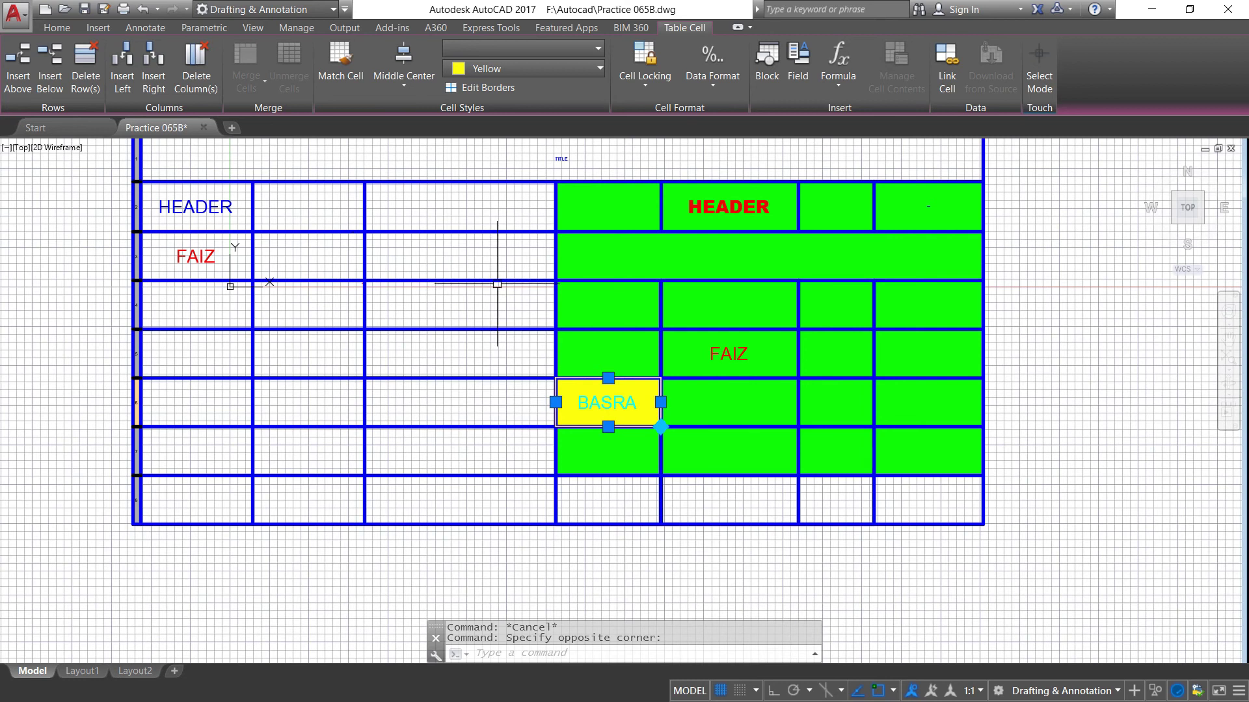
{"action": "key", "text": "F2"}
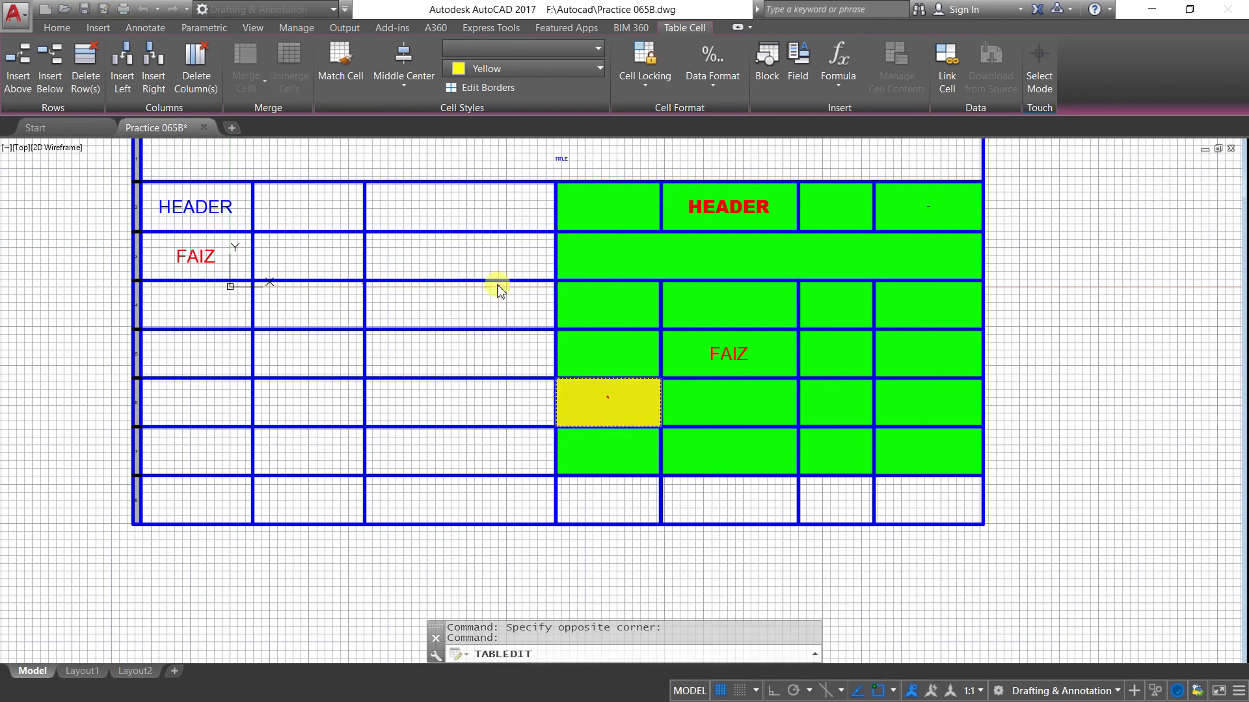
{"action": "left_click_drag", "start_coordinate": [625, 394], "coordinate": [580, 395]}
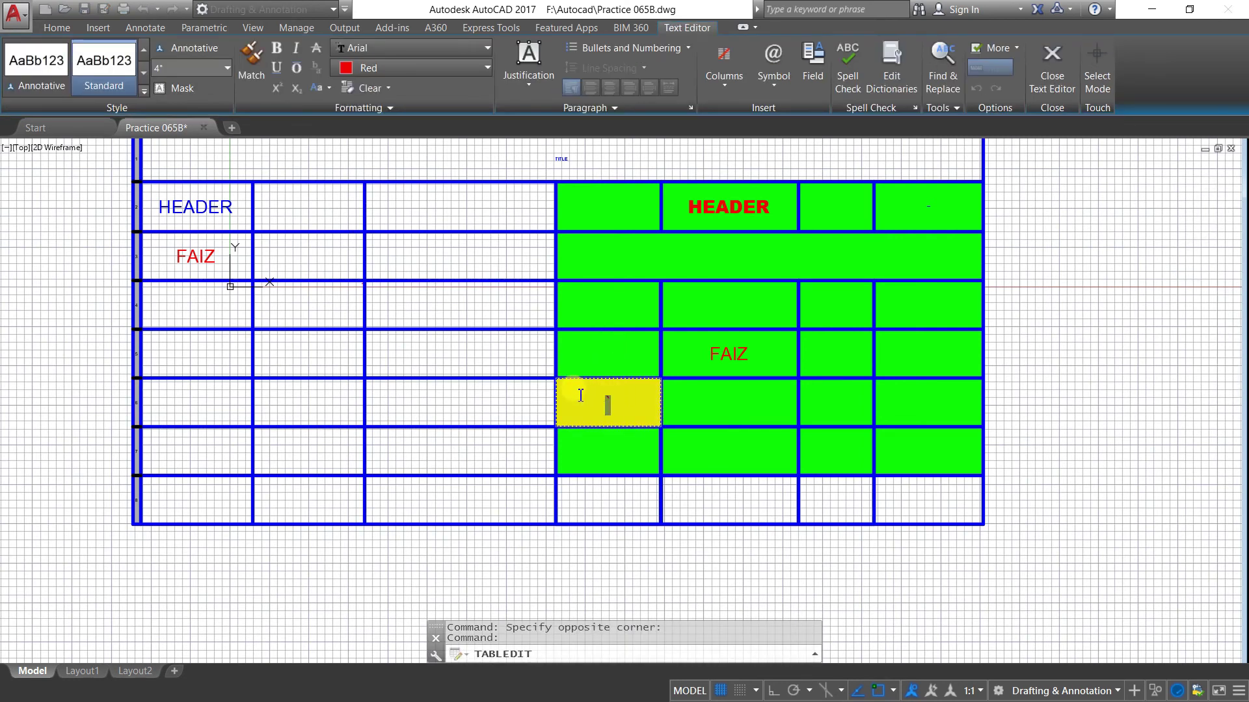
{"action": "left_click", "coordinate": [487, 68]}
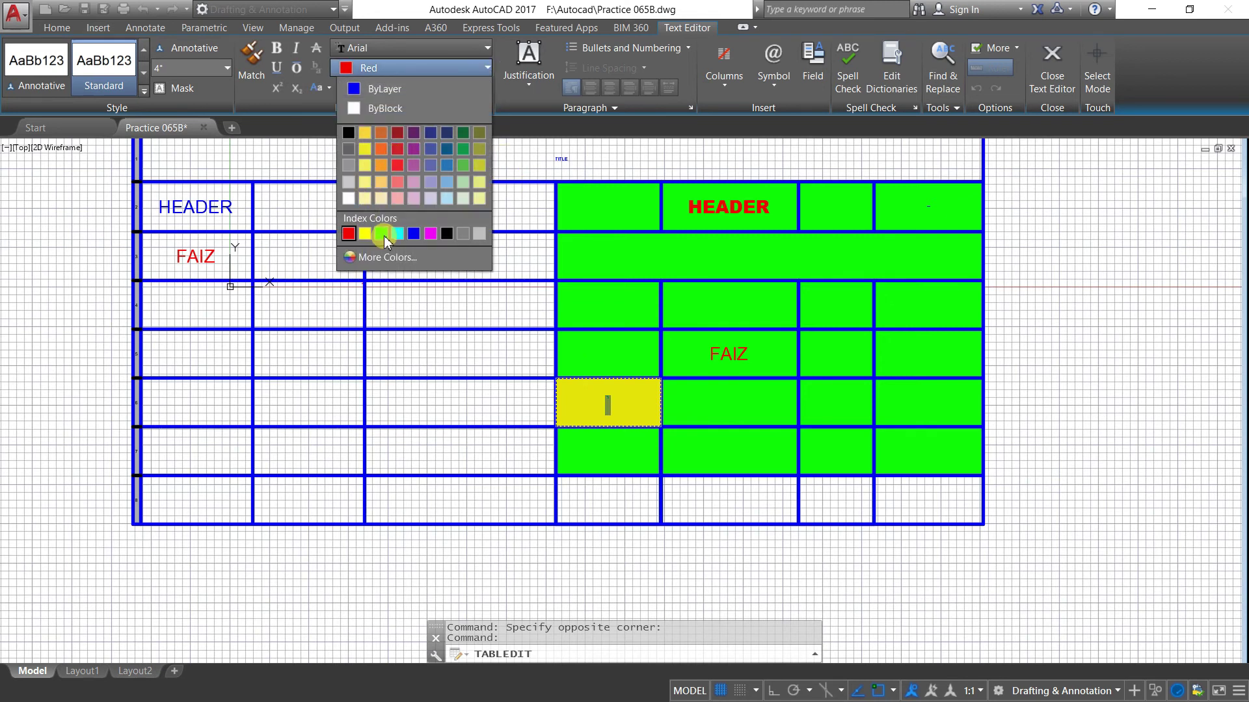
{"action": "left_click", "coordinate": [349, 133]}
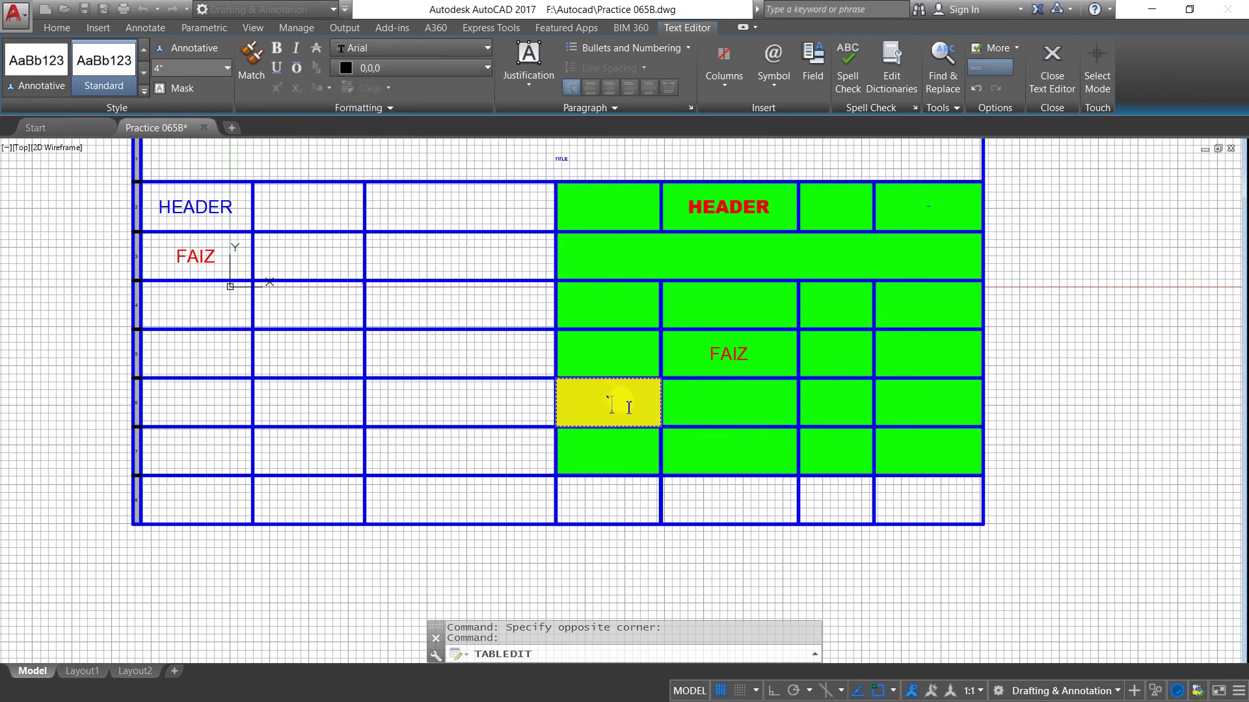
{"action": "left_click", "coordinate": [96, 207]}
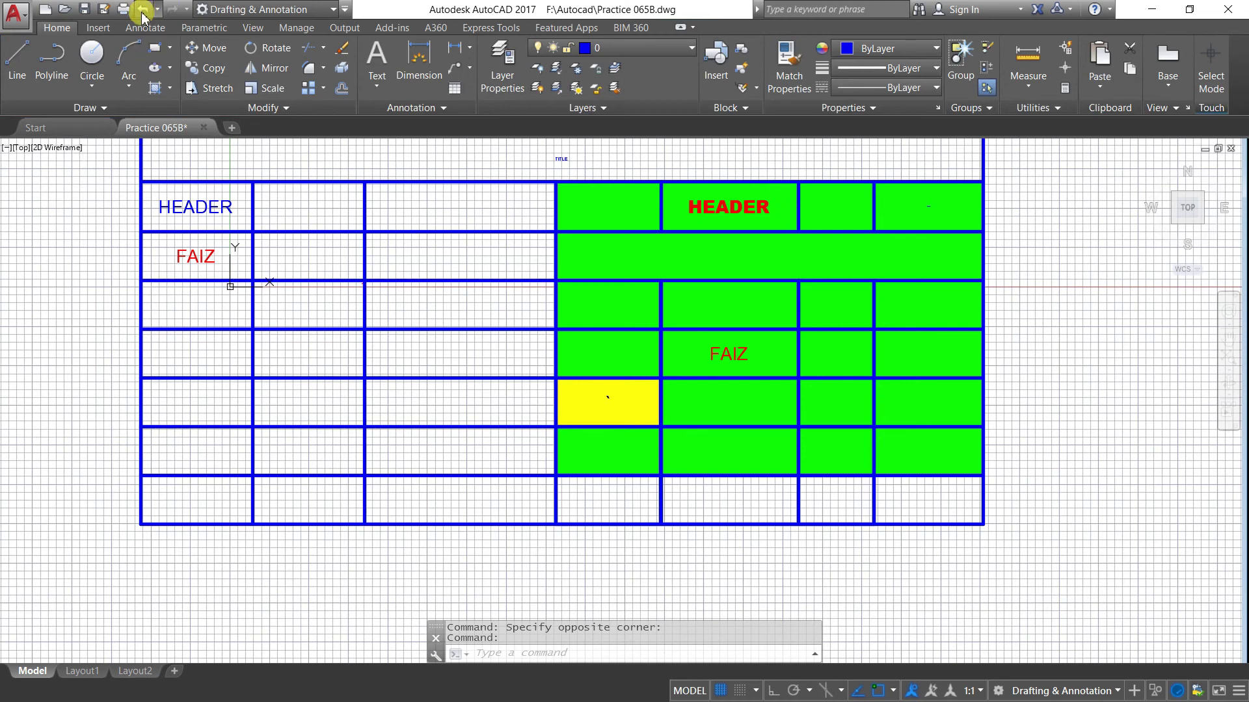
{"action": "left_click", "coordinate": [142, 9]}
{"action": "scroll", "coordinate": [495, 268], "scroll_direction": "down", "scroll_amount": 1}
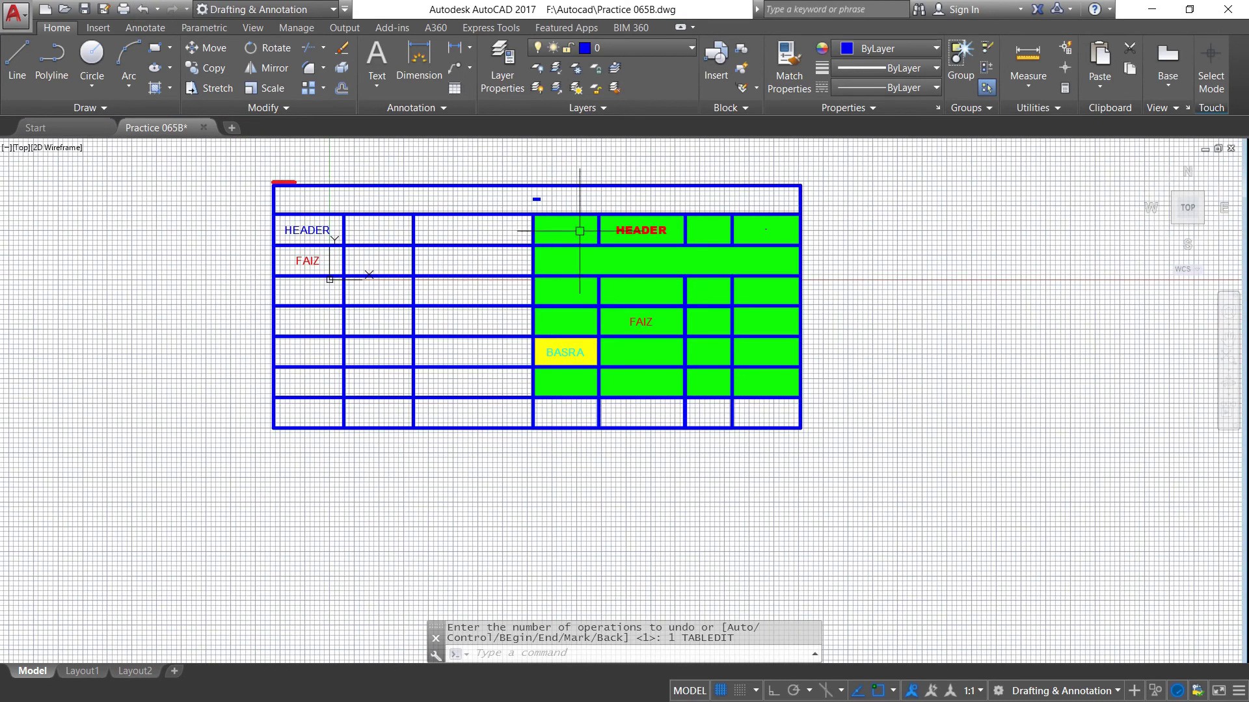
{"action": "scroll", "coordinate": [579, 231], "scroll_direction": "up", "scroll_amount": 1}
{"action": "scroll", "coordinate": [603, 241], "scroll_direction": "down", "scroll_amount": 1}
{"action": "scroll", "coordinate": [536, 221], "scroll_direction": "up", "scroll_amount": 2}
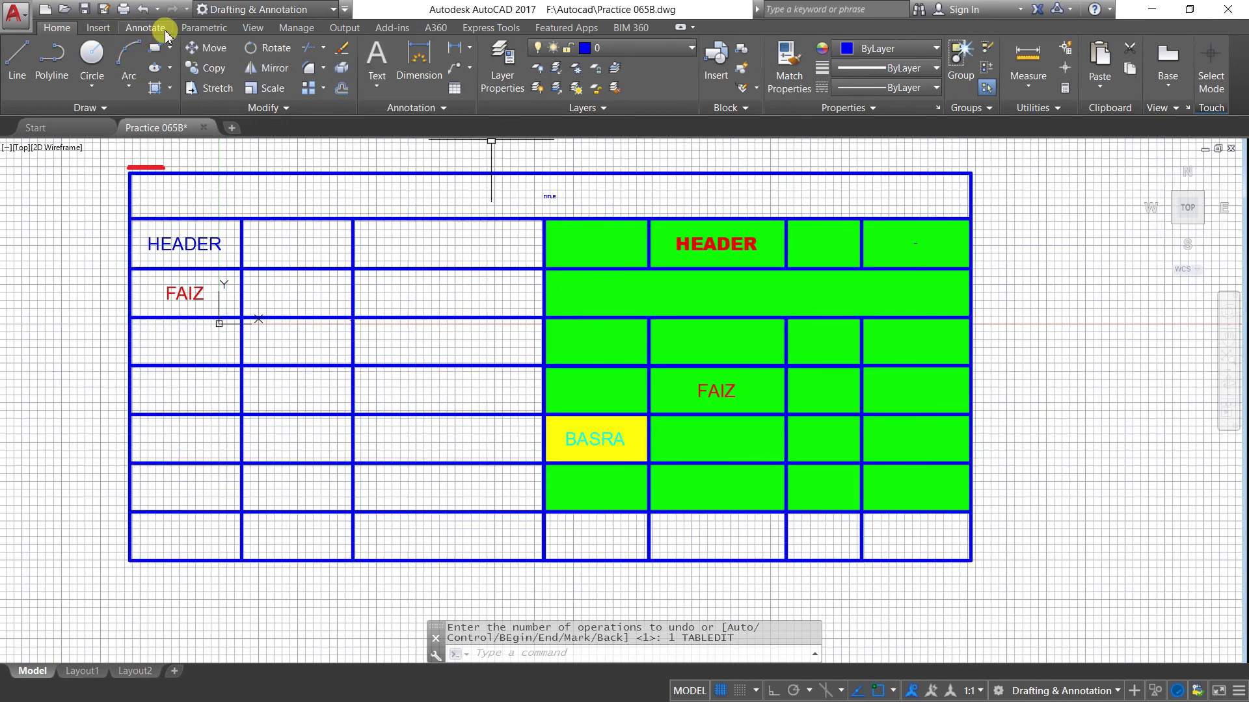
Step: Open the table's Properties, keeping its table direction as Down
{"action": "left_click", "coordinate": [145, 28]}
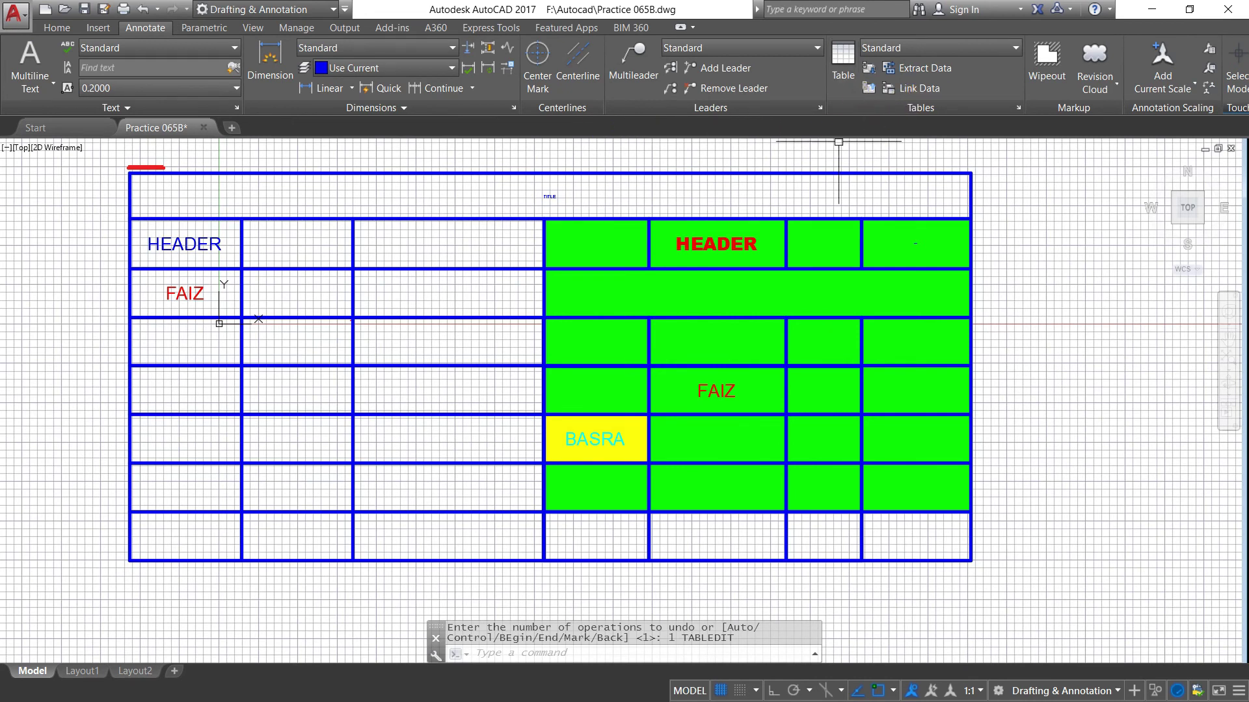
{"action": "left_click", "coordinate": [653, 162]}
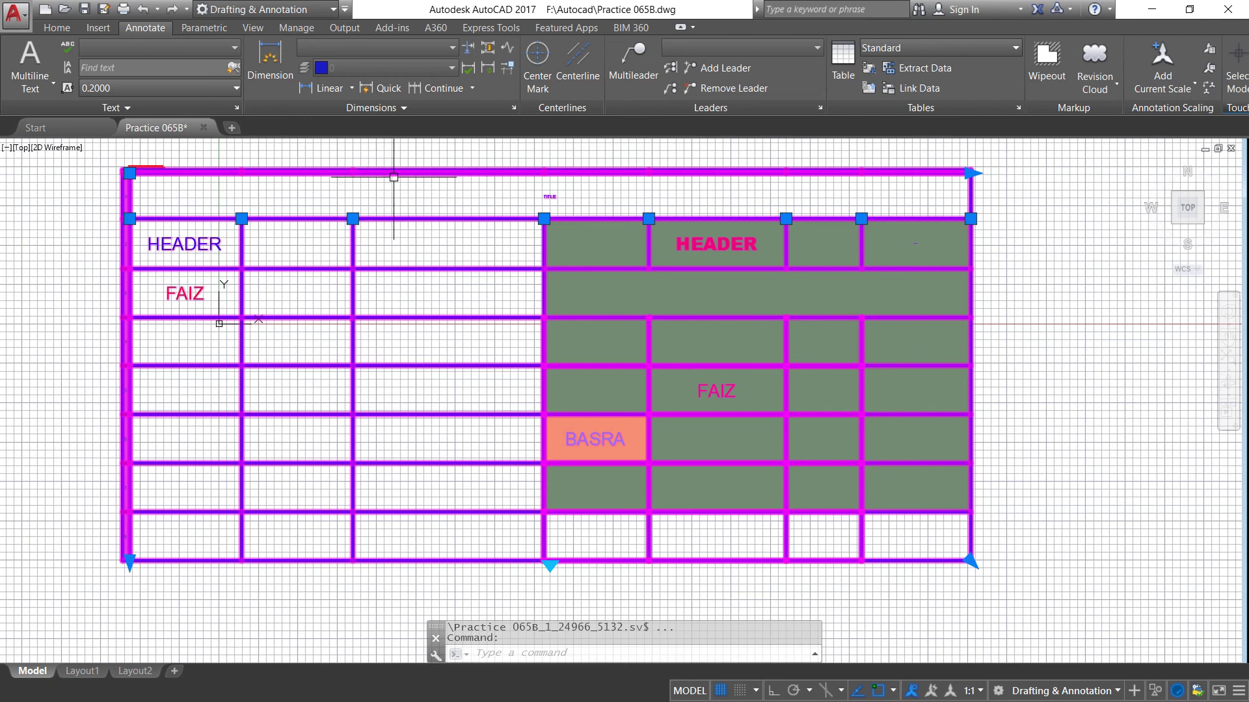
{"action": "key", "text": "Escape"}
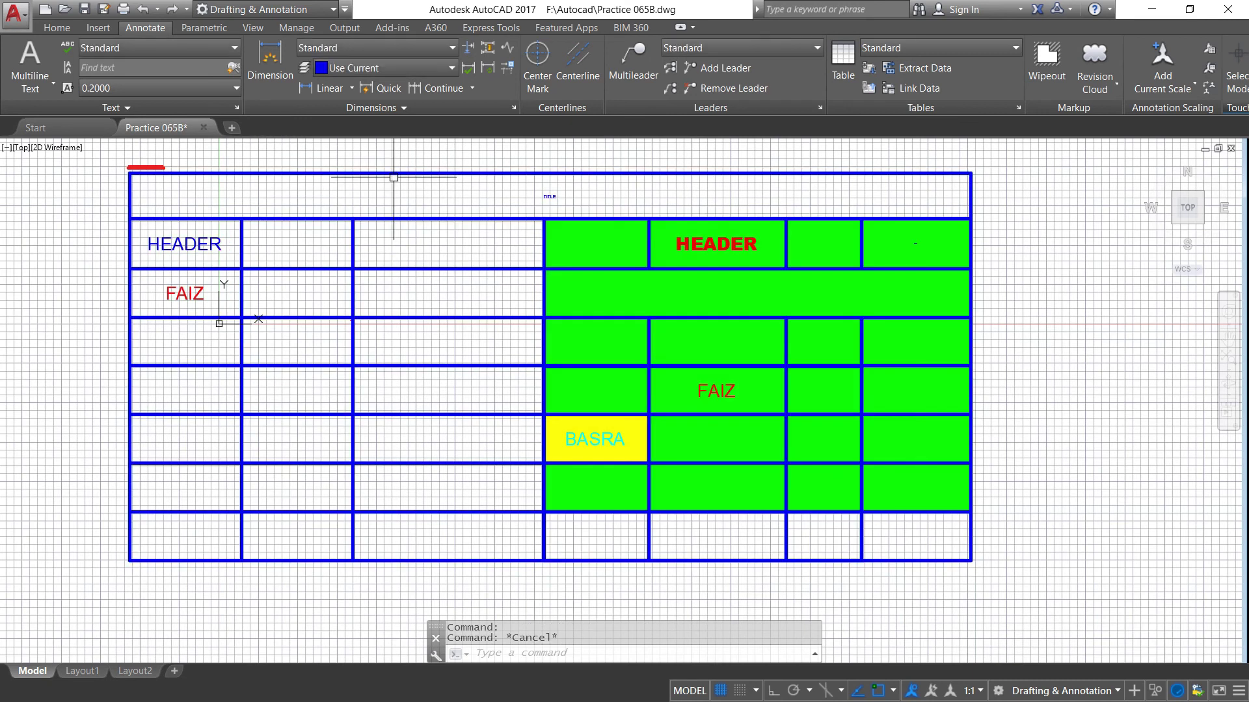
{"action": "left_click", "coordinate": [400, 222]}
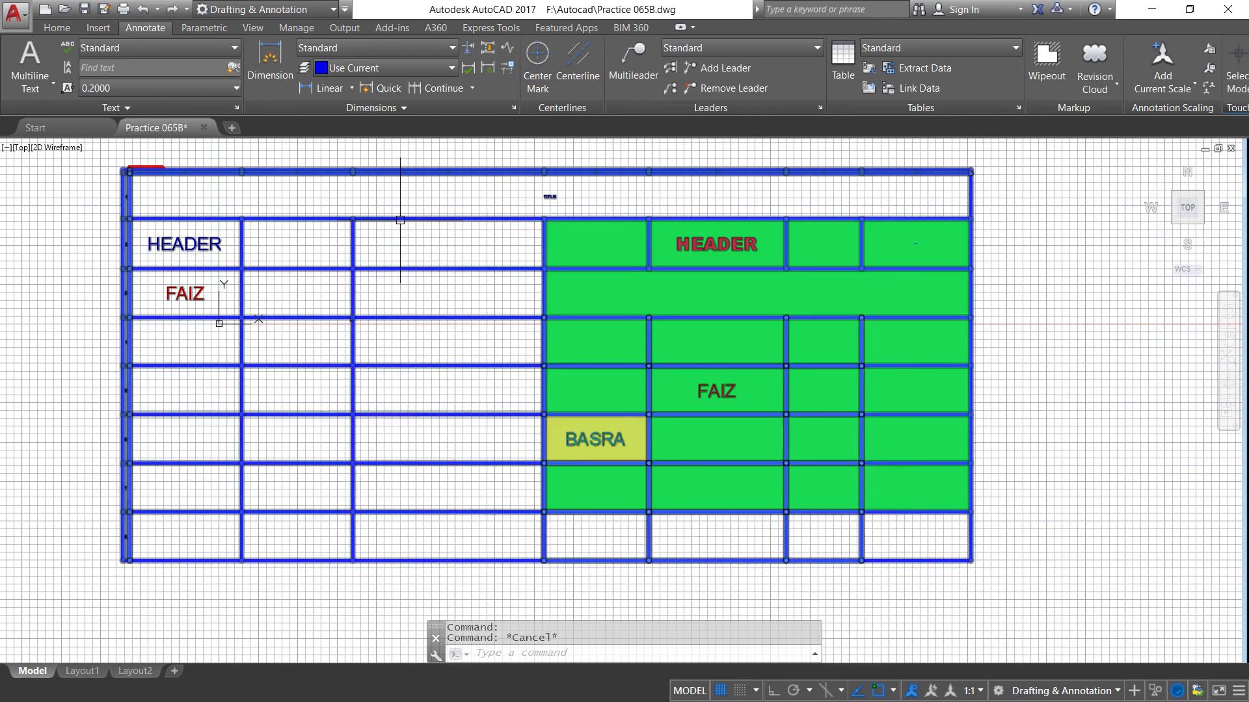
{"action": "double_click", "coordinate": [399, 219]}
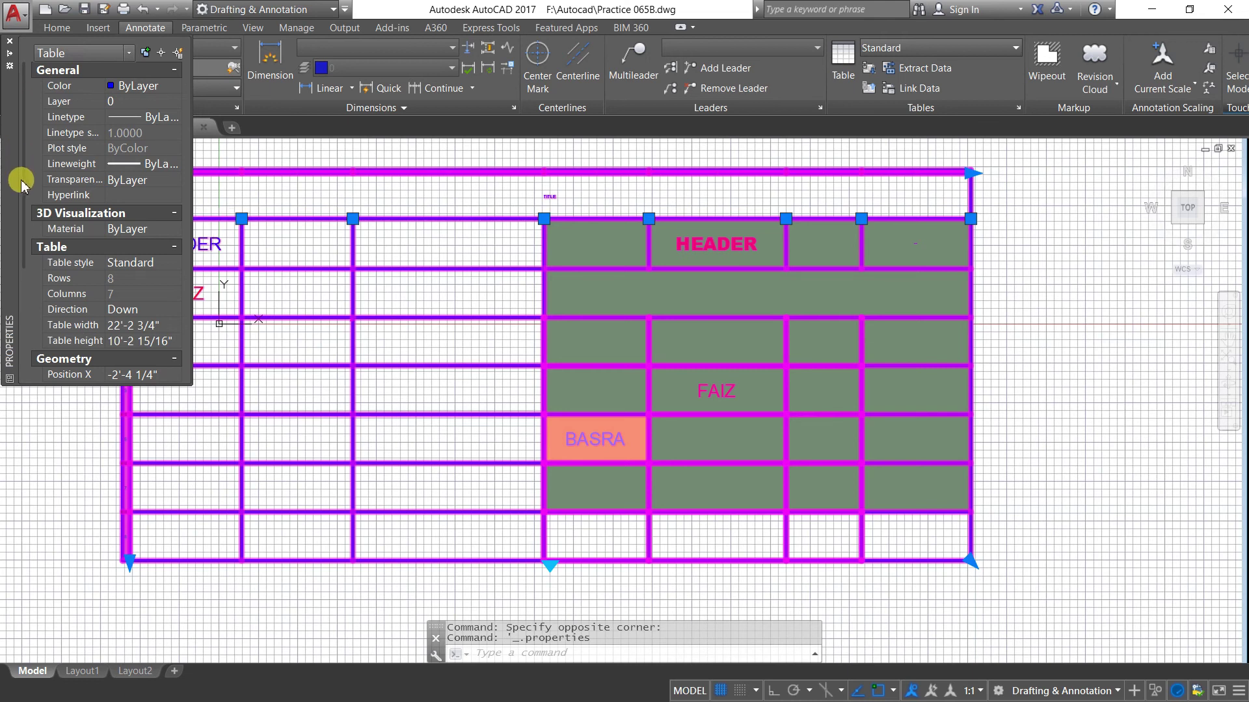
{"action": "scroll", "coordinate": [23, 260], "scroll_direction": "down", "scroll_amount": 2}
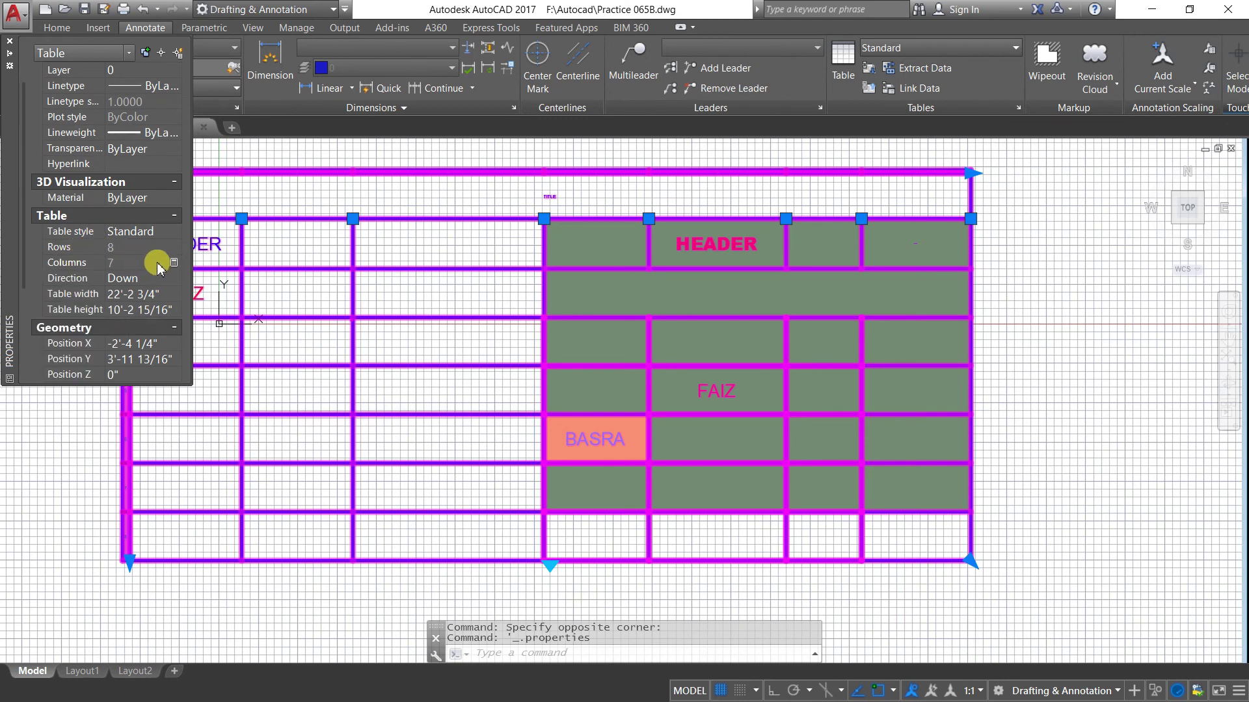
{"action": "left_click", "coordinate": [151, 283]}
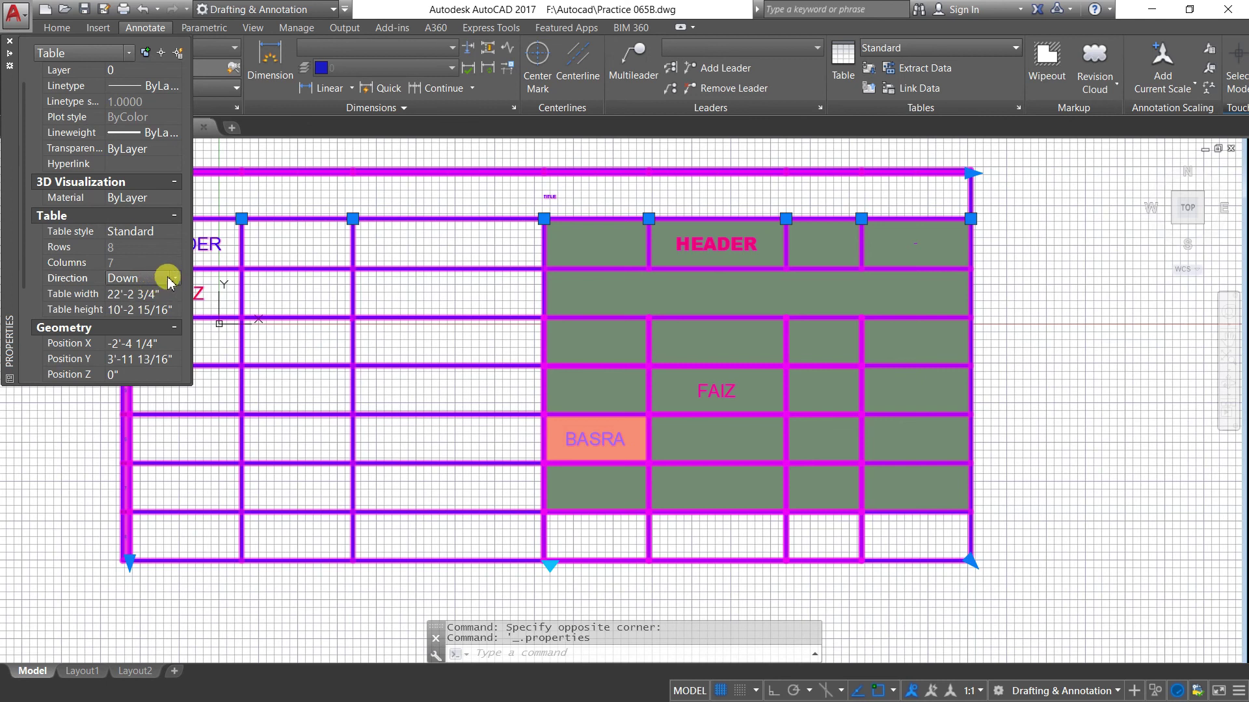
{"action": "left_click", "coordinate": [151, 306]}
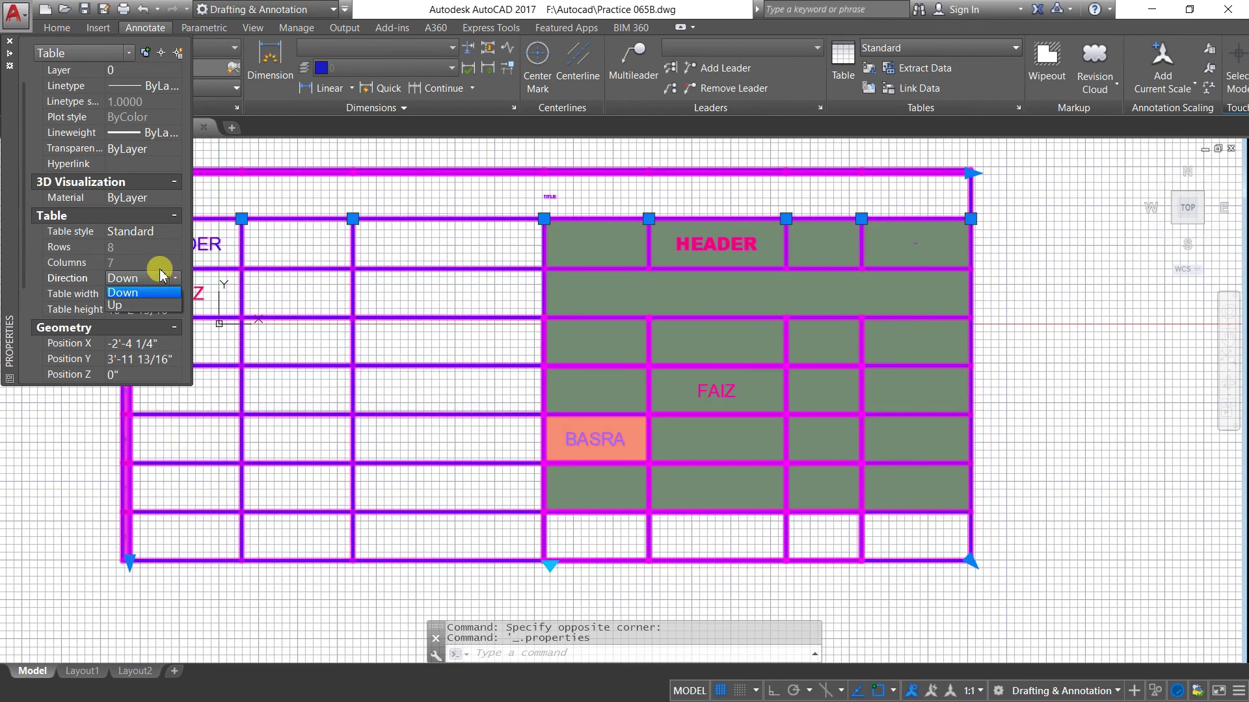
{"action": "left_click", "coordinate": [165, 139]}
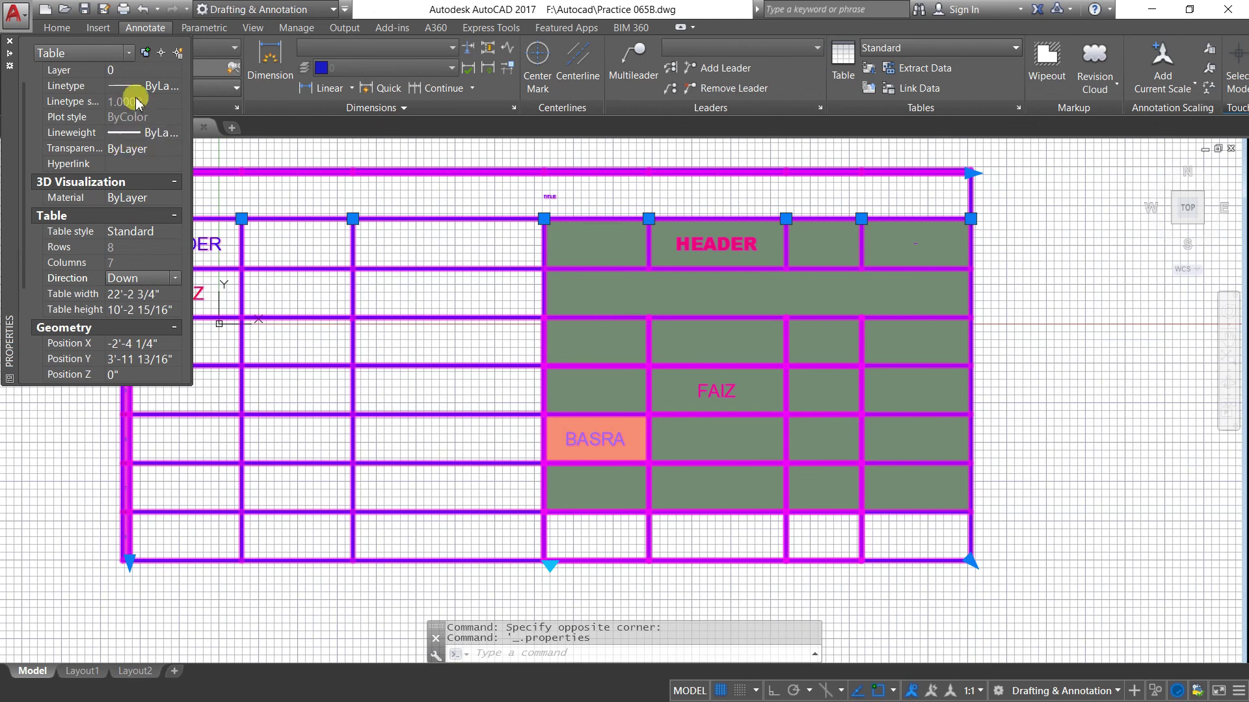
Step: Set the table's lineweight to Default
{"action": "left_click", "coordinate": [124, 138]}
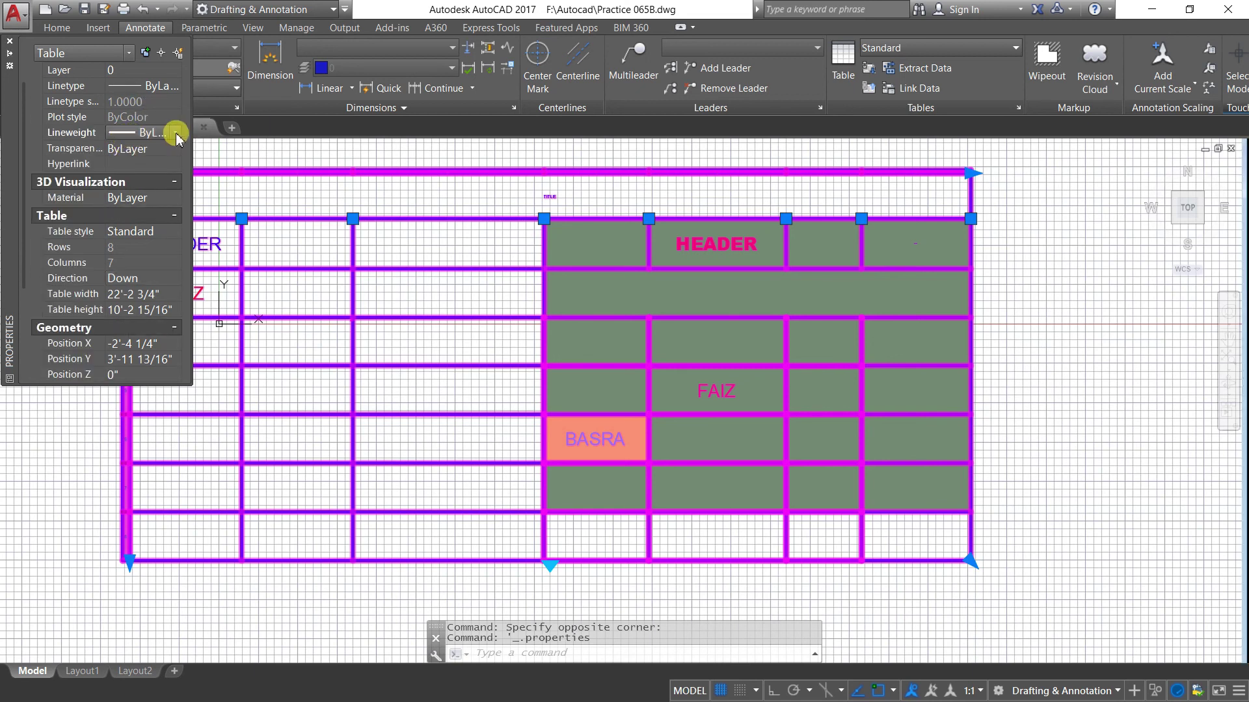
{"action": "left_click", "coordinate": [175, 134]}
{"action": "left_click", "coordinate": [147, 172]}
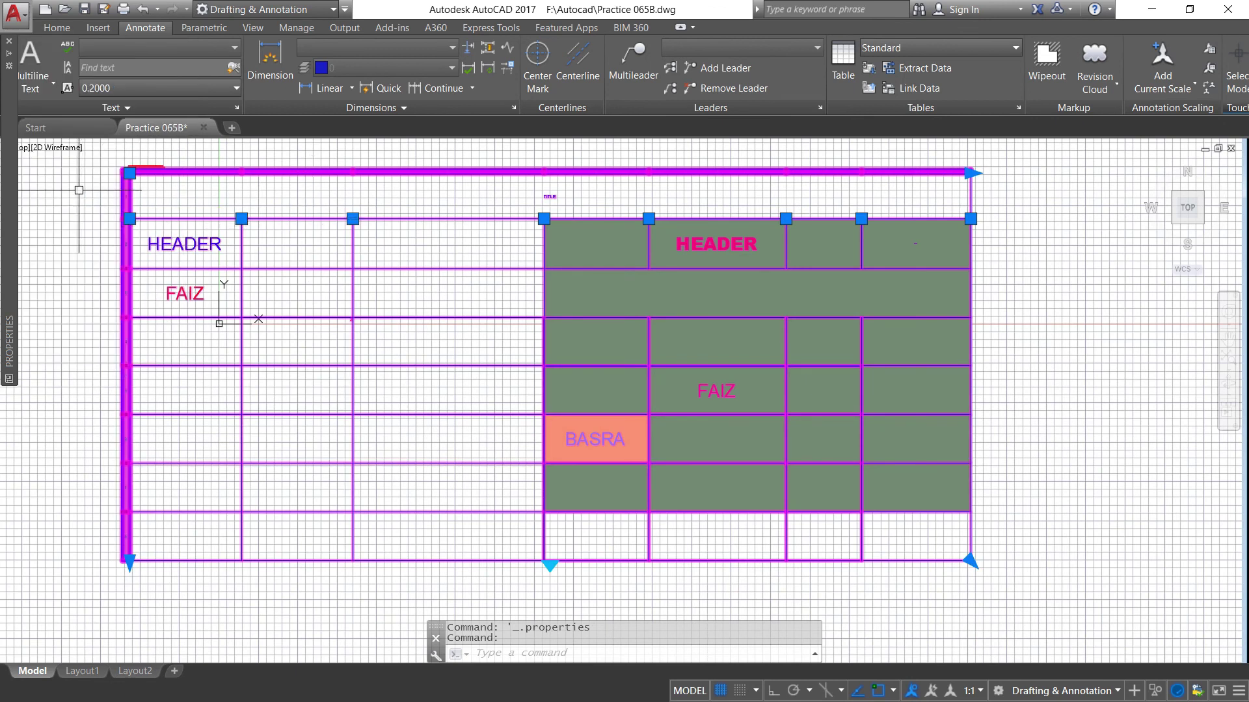
{"action": "key", "text": "Escape"}
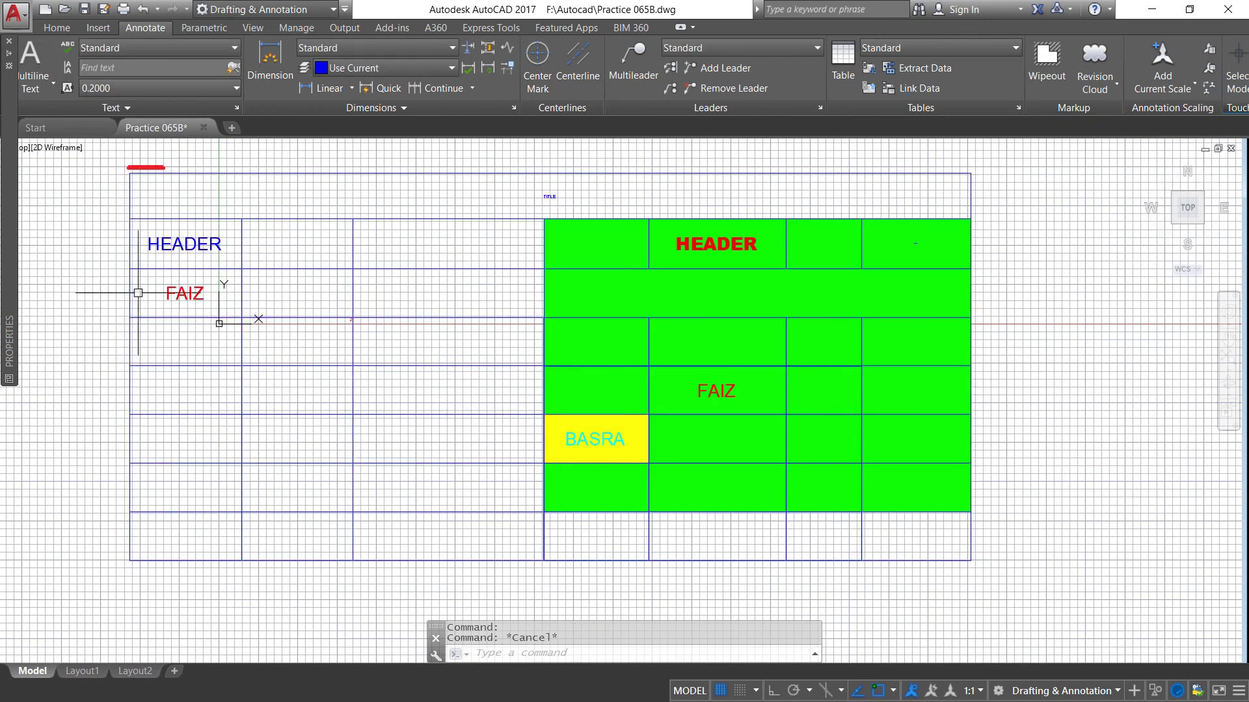
Step: Make Red the current drawing colour
{"action": "scroll", "coordinate": [267, 304], "scroll_direction": "up", "scroll_amount": 2}
{"action": "scroll", "coordinate": [272, 306], "scroll_direction": "down", "scroll_amount": 2}
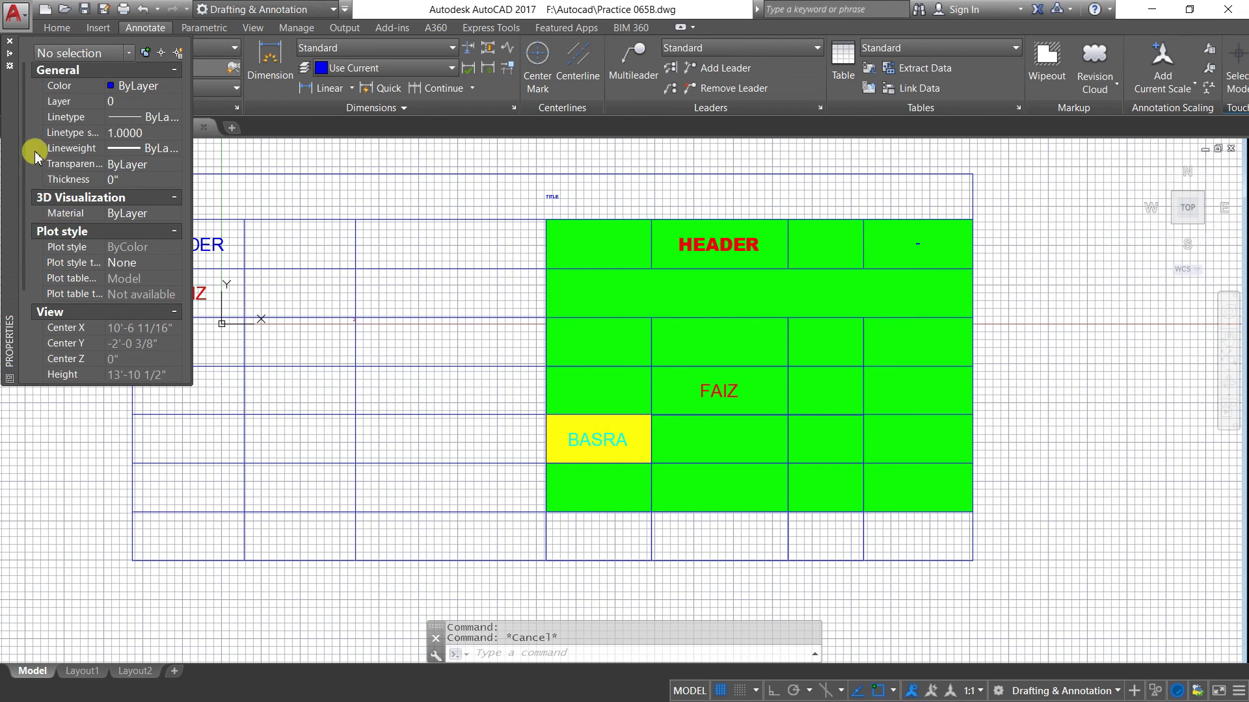
{"action": "scroll", "coordinate": [23, 153], "scroll_direction": "down", "scroll_amount": 1}
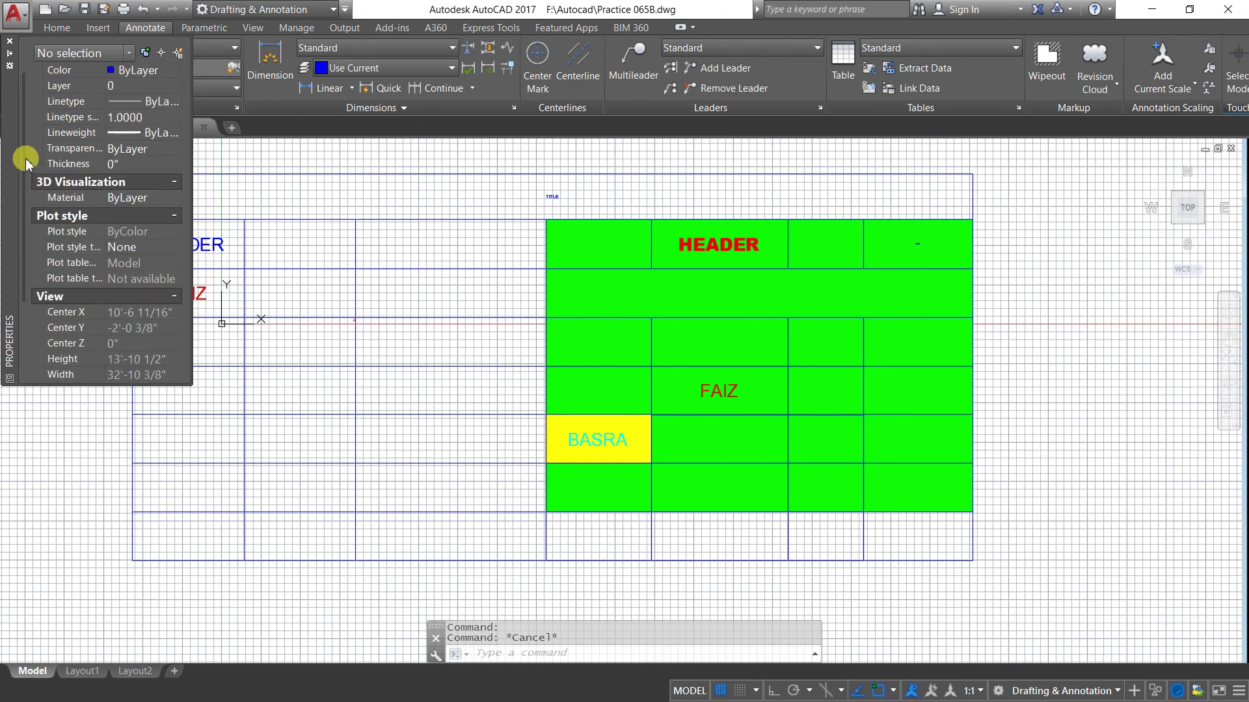
{"action": "left_click", "coordinate": [114, 71]}
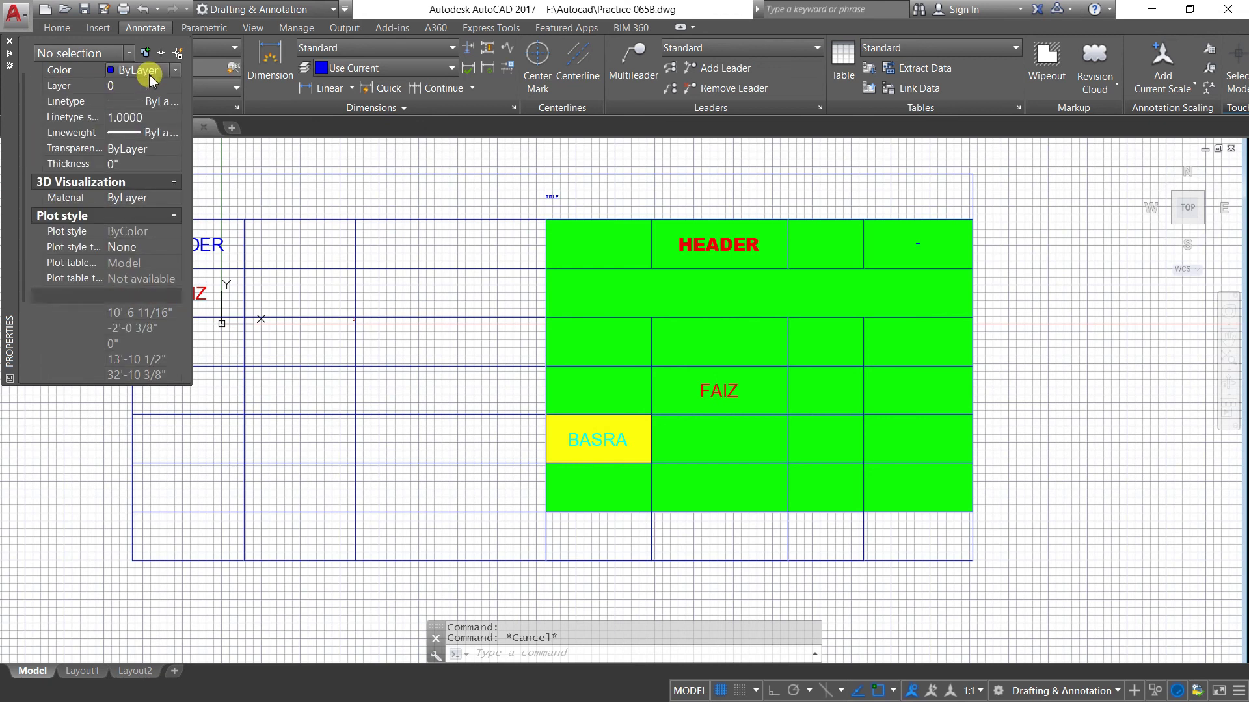
{"action": "left_click", "coordinate": [175, 69]}
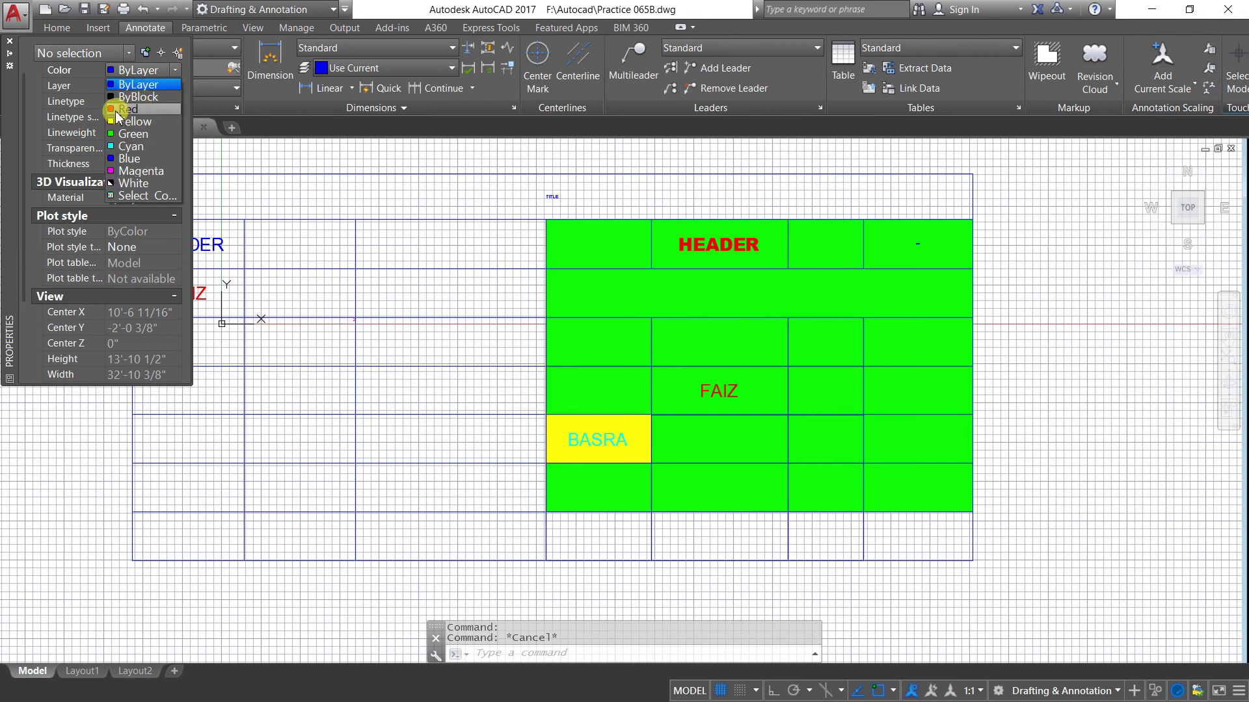
{"action": "left_click", "coordinate": [118, 109]}
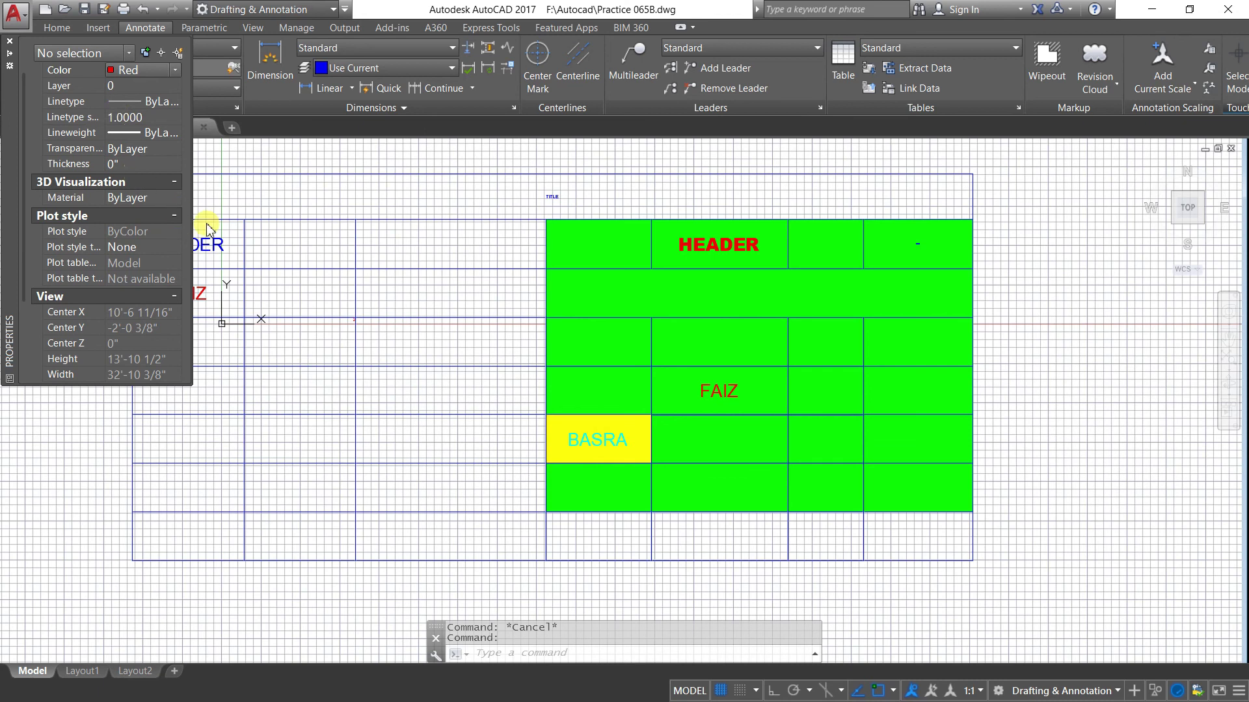
Step: Set the table's colour to Red so its borders turn red
{"action": "left_click", "coordinate": [219, 173]}
{"action": "left_click", "coordinate": [219, 173]}
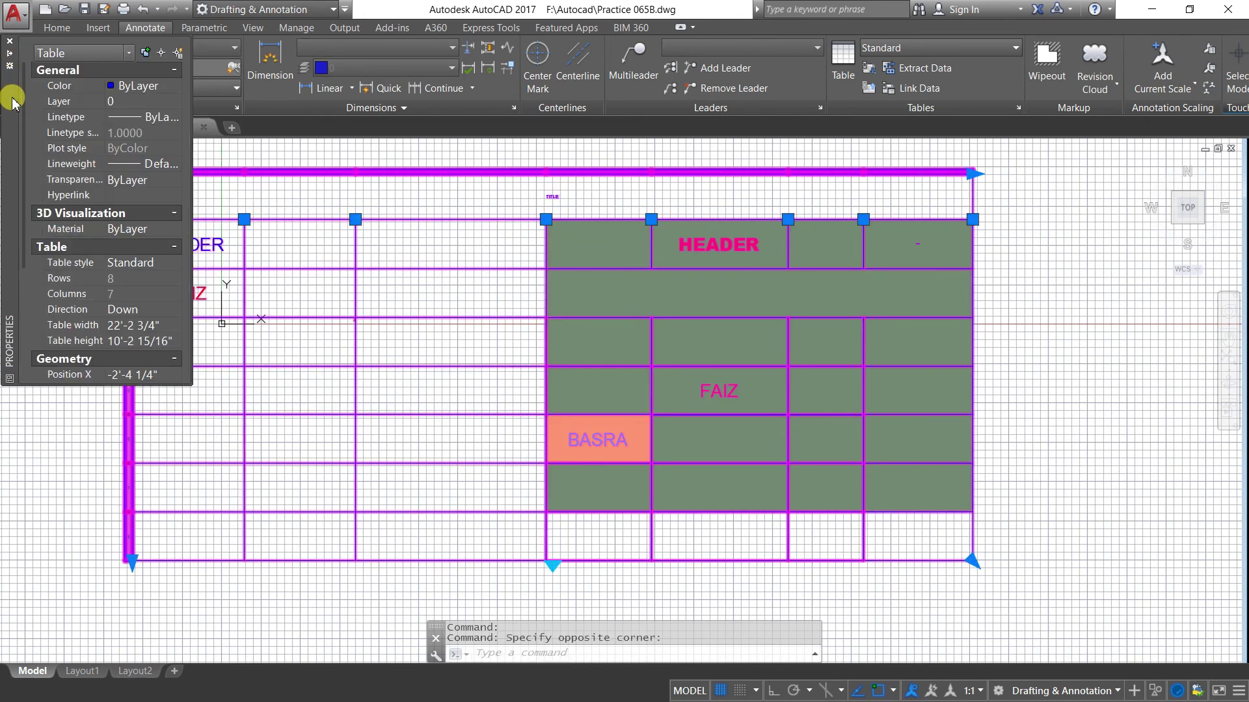
{"action": "left_click", "coordinate": [175, 86]}
{"action": "left_click", "coordinate": [153, 124]}
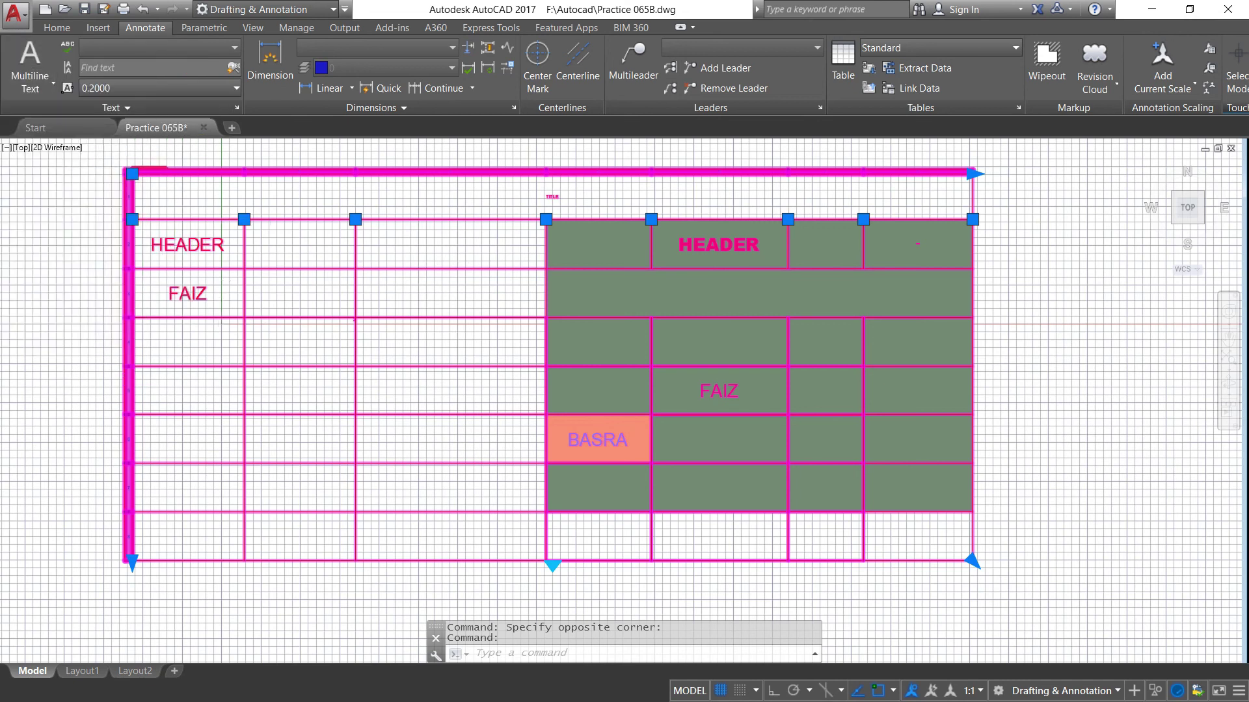
{"action": "scroll", "coordinate": [442, 279], "scroll_direction": "down", "scroll_amount": 2}
{"action": "scroll", "coordinate": [489, 245], "scroll_direction": "up", "scroll_amount": 2}
{"action": "scroll", "coordinate": [514, 250], "scroll_direction": "up", "scroll_amount": 2}
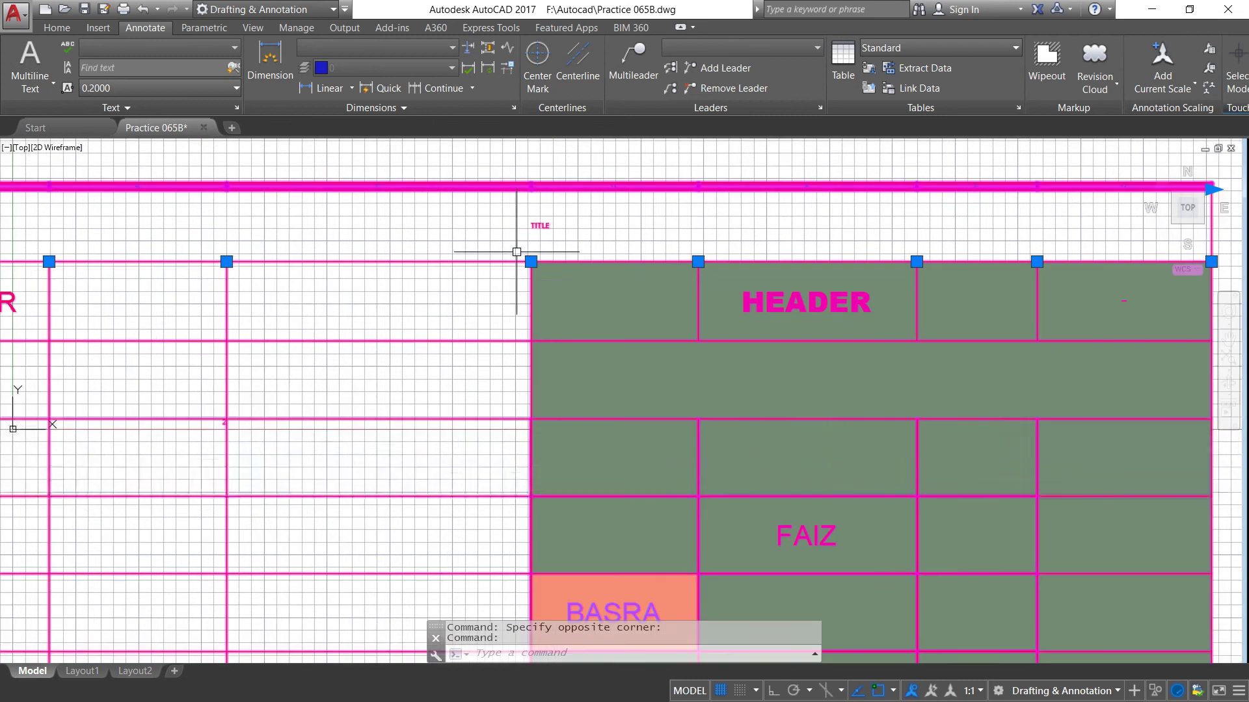
{"action": "scroll", "coordinate": [530, 260], "scroll_direction": "down", "scroll_amount": 2}
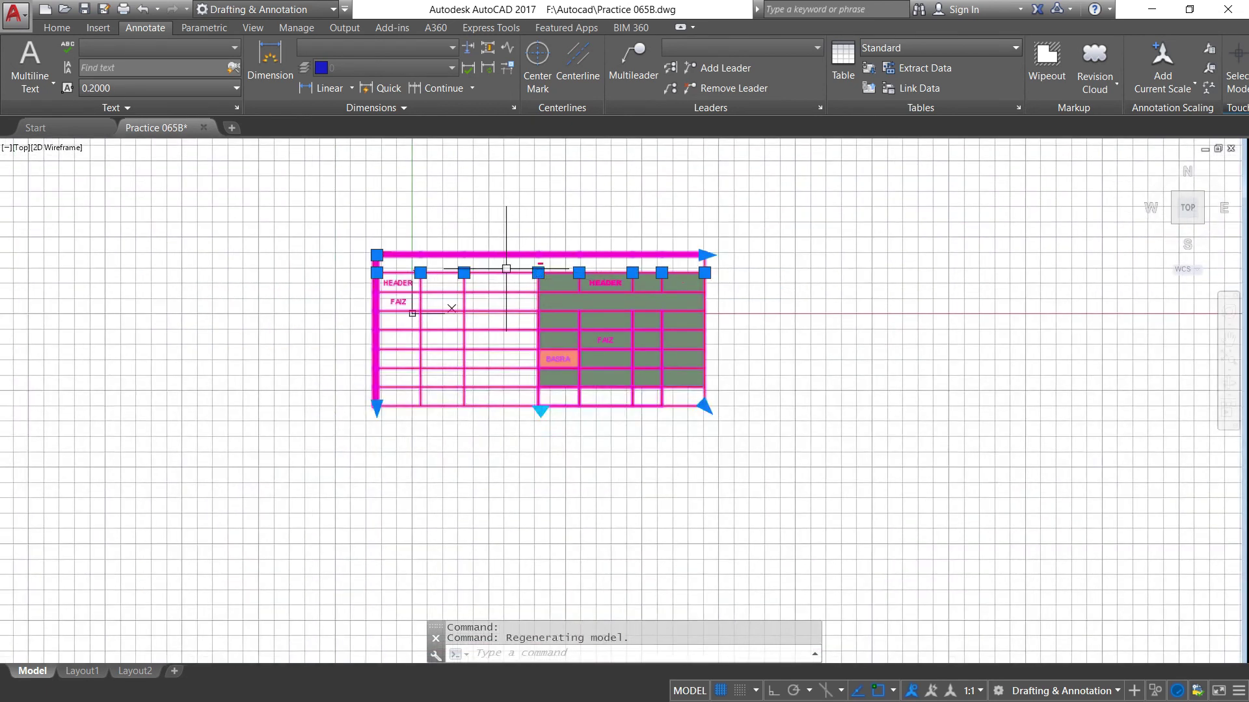
{"action": "scroll", "coordinate": [515, 244], "scroll_direction": "down", "scroll_amount": 2}
{"action": "scroll", "coordinate": [508, 241], "scroll_direction": "down", "scroll_amount": 1}
{"action": "scroll", "coordinate": [497, 239], "scroll_direction": "up", "scroll_amount": 3}
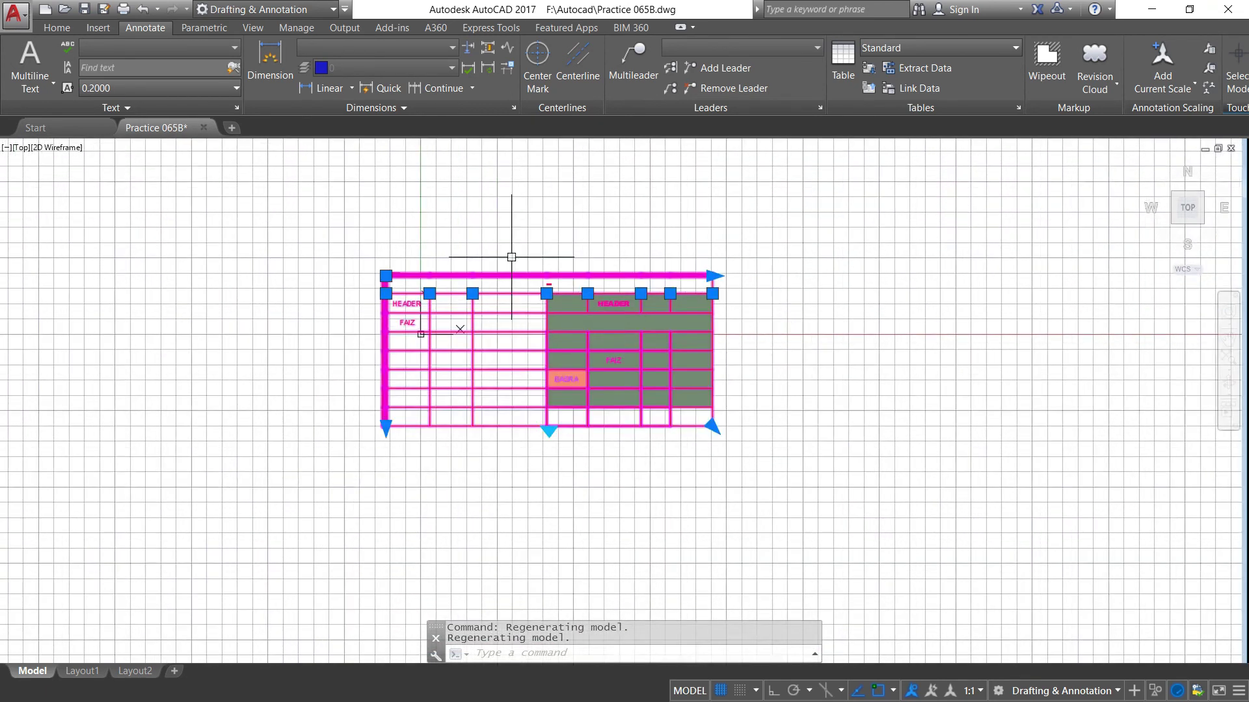
{"action": "scroll", "coordinate": [512, 254], "scroll_direction": "up", "scroll_amount": 6}
{"action": "scroll", "coordinate": [446, 247], "scroll_direction": "down", "scroll_amount": 4}
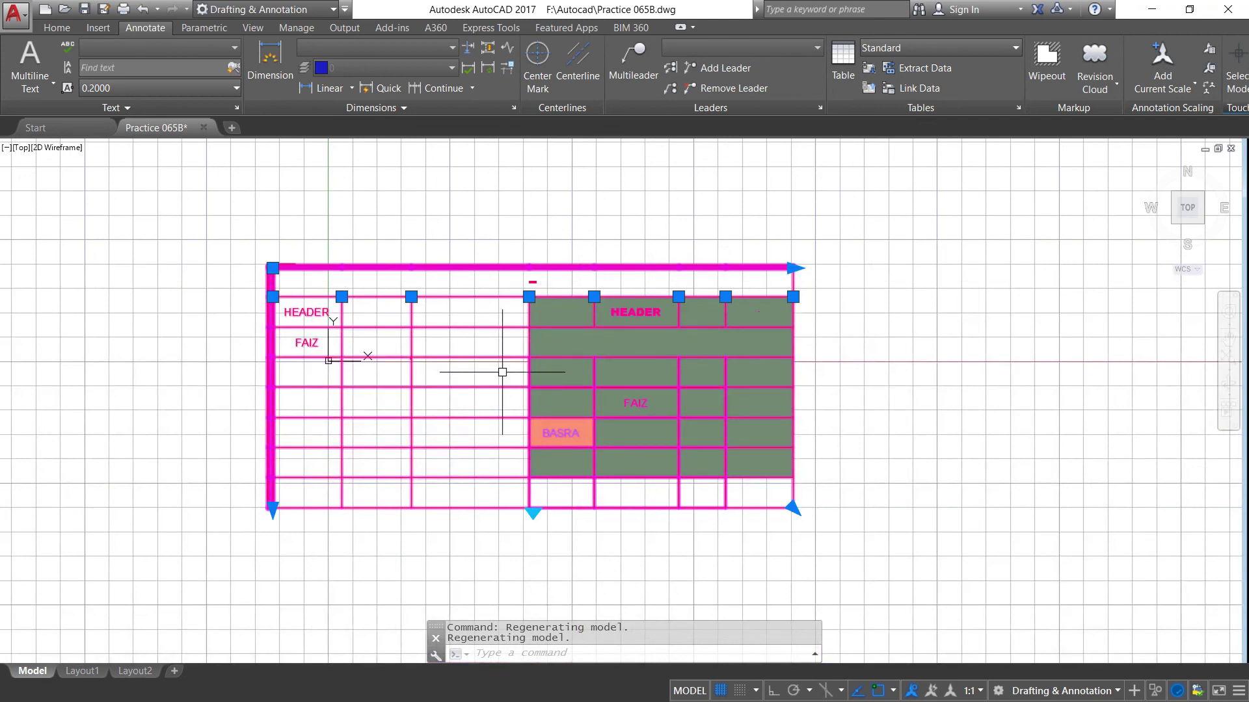
{"action": "scroll", "coordinate": [471, 321], "scroll_direction": "up", "scroll_amount": 2}
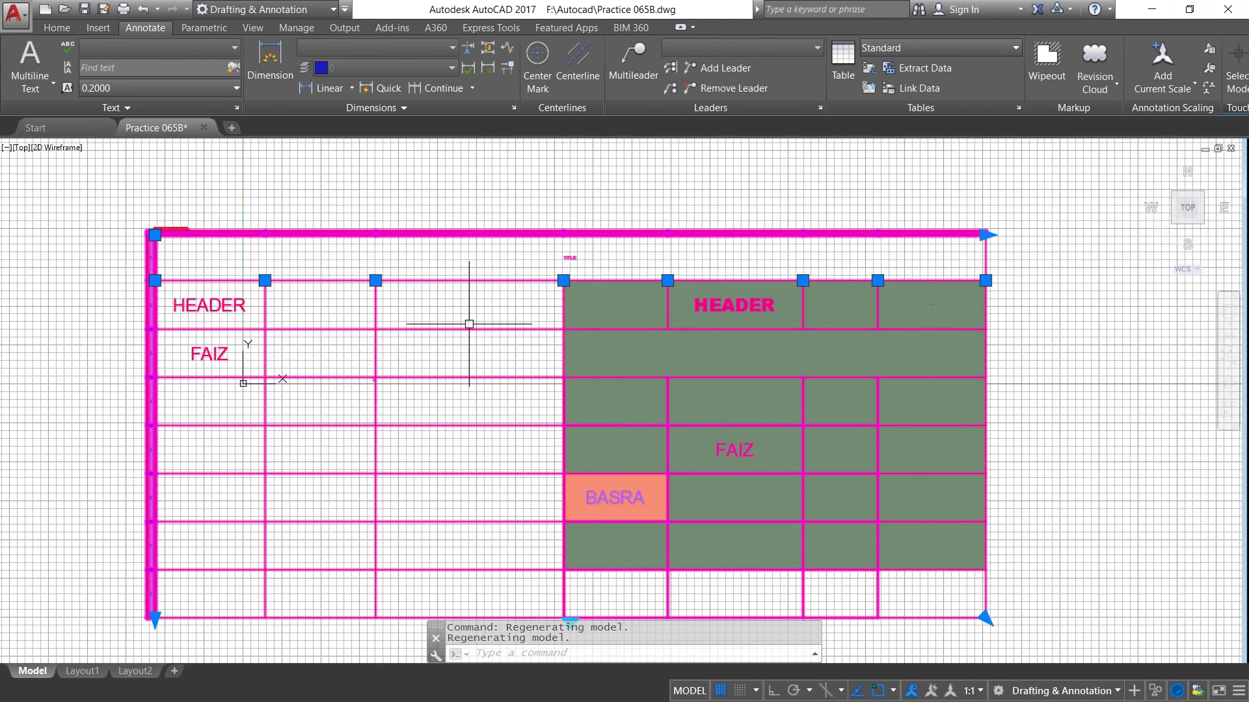
{"action": "key", "text": "Escape"}
{"action": "scroll", "coordinate": [125, 217], "scroll_direction": "up", "scroll_amount": 2}
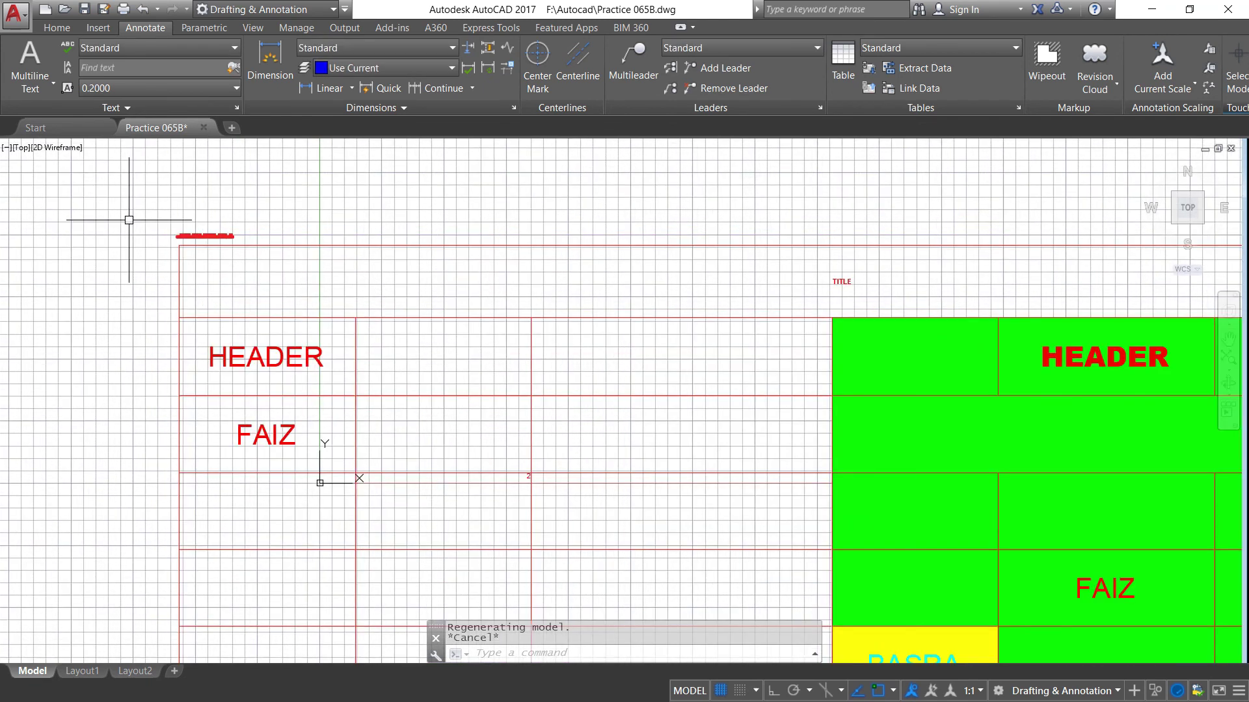
{"action": "scroll", "coordinate": [111, 235], "scroll_direction": "up", "scroll_amount": 2}
{"action": "scroll", "coordinate": [163, 243], "scroll_direction": "up", "scroll_amount": 2}
{"action": "scroll", "coordinate": [210, 253], "scroll_direction": "up", "scroll_amount": 2}
{"action": "scroll", "coordinate": [210, 252], "scroll_direction": "up", "scroll_amount": 2}
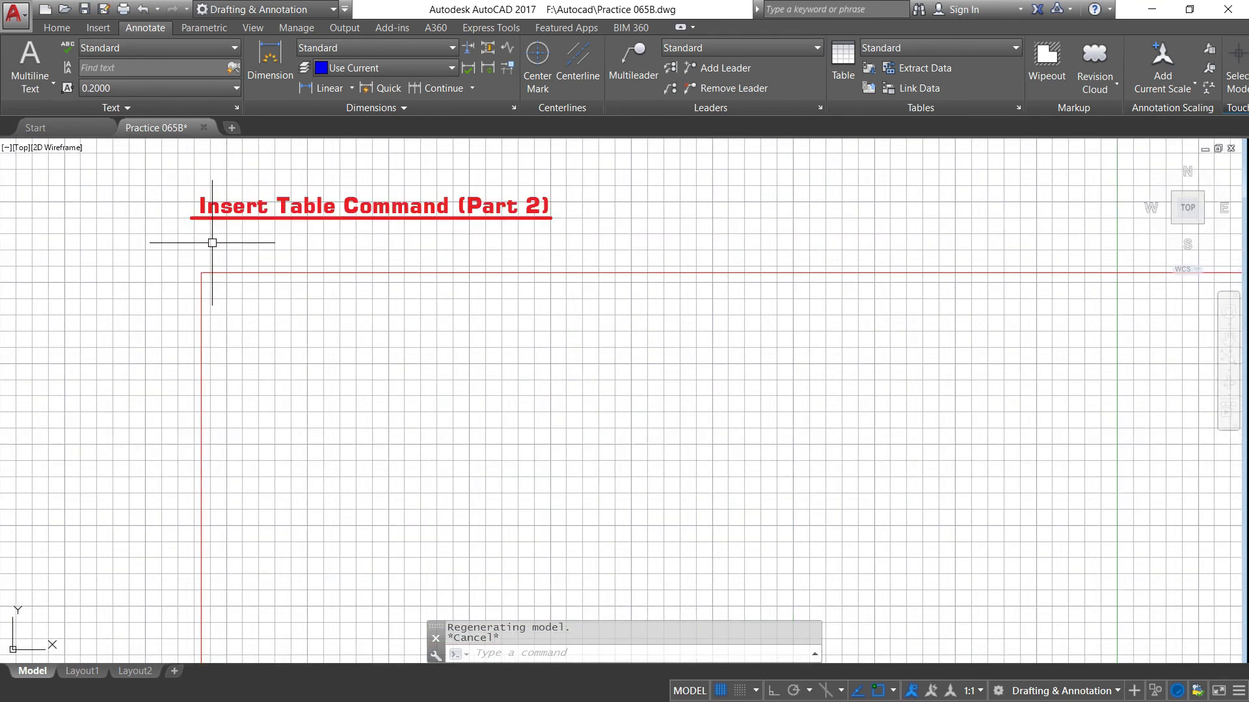
{"action": "scroll", "coordinate": [188, 235], "scroll_direction": "down", "scroll_amount": 2}
{"action": "scroll", "coordinate": [175, 232], "scroll_direction": "down", "scroll_amount": 4}
{"action": "scroll", "coordinate": [169, 232], "scroll_direction": "down", "scroll_amount": 2}
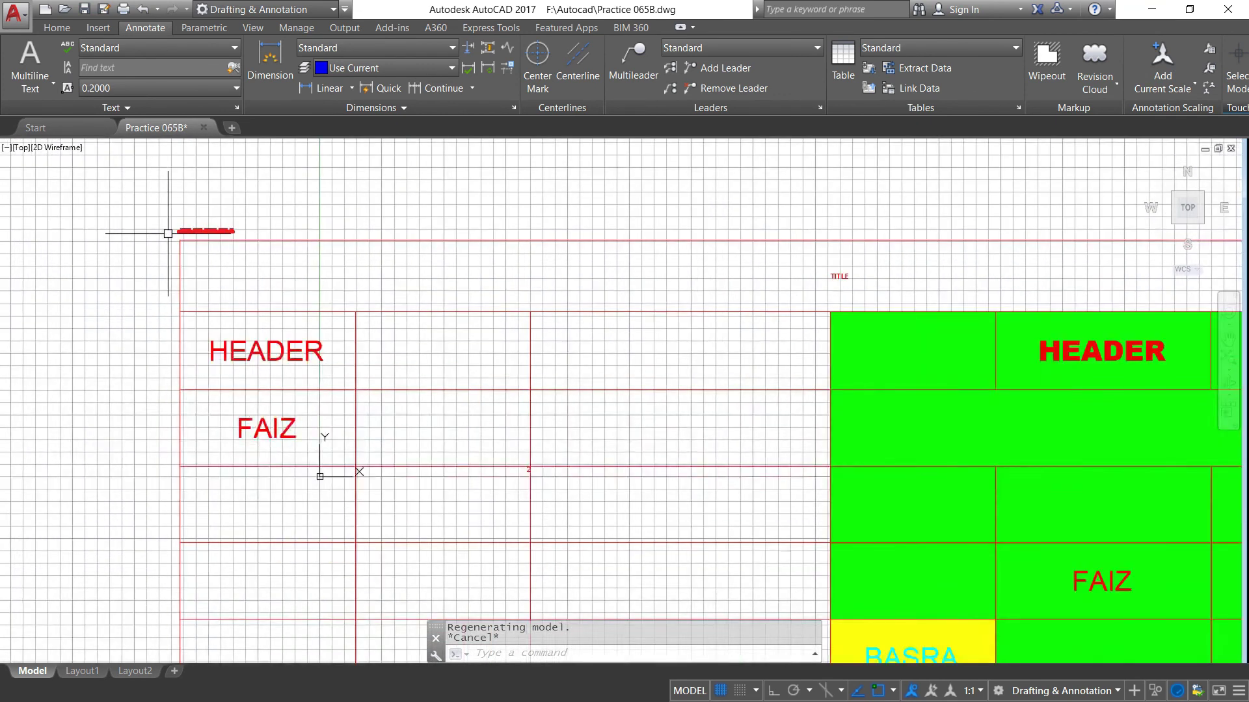